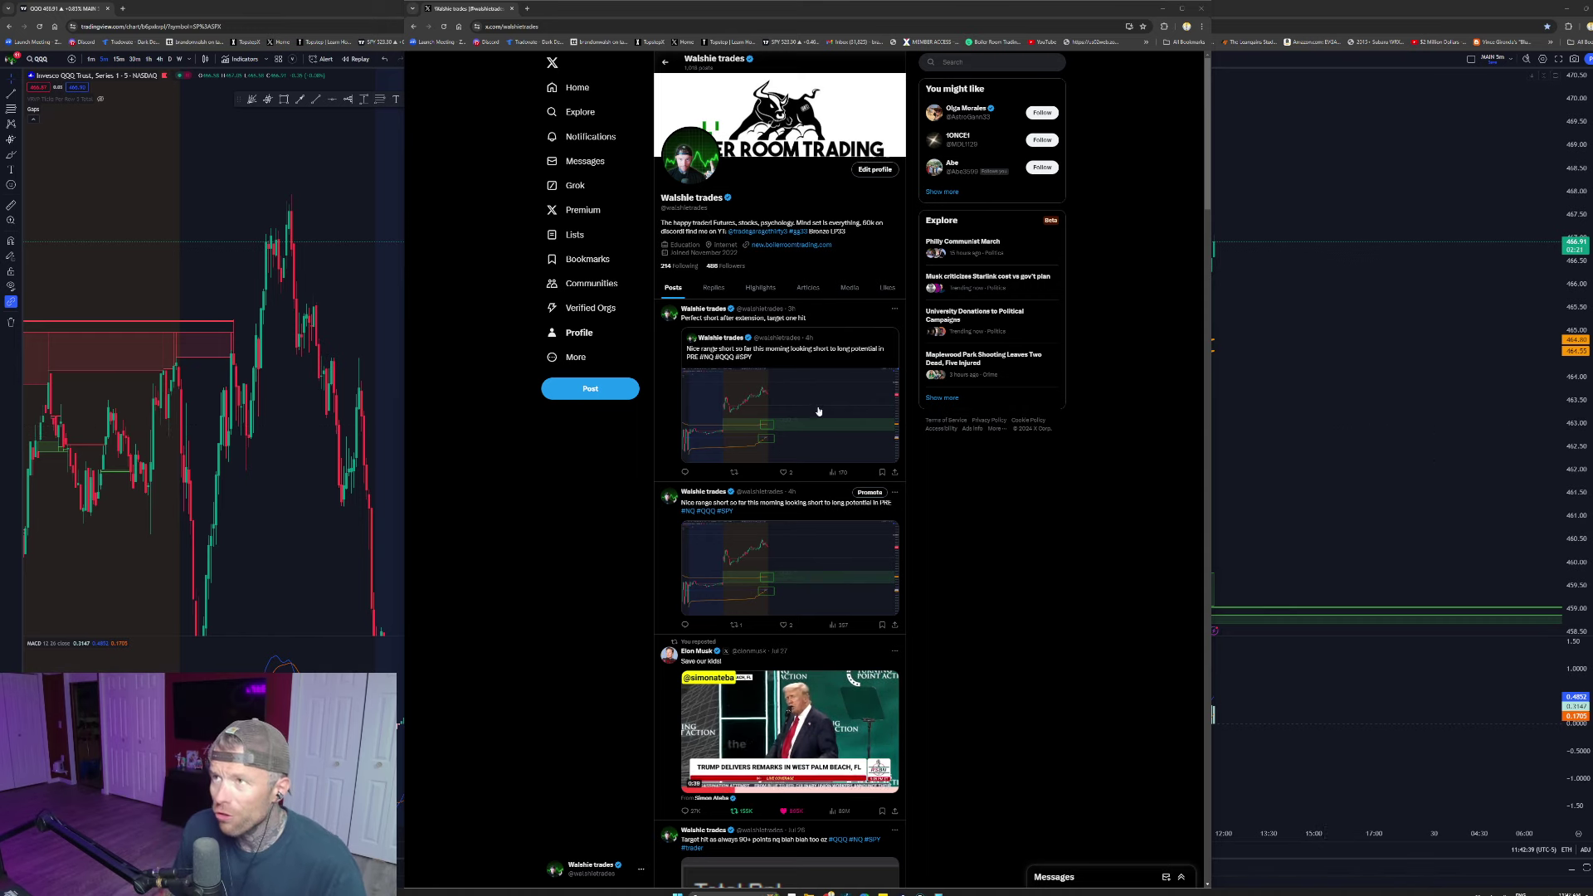
Step: Open the system calendar to check the current date, and close it again
mouse_move(711, 342)
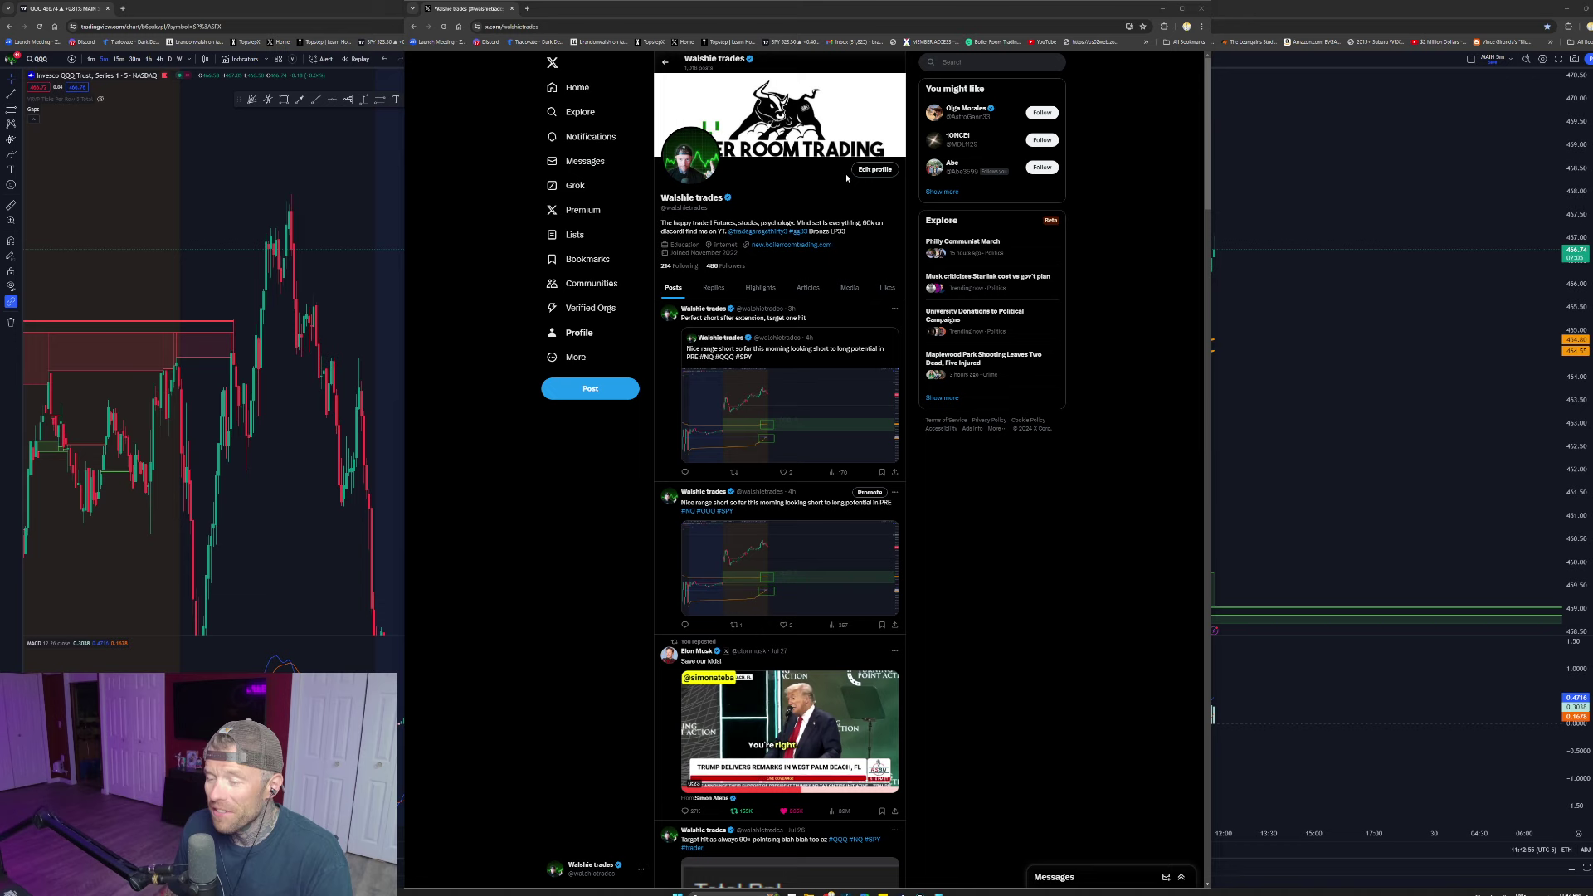
click(1571, 893)
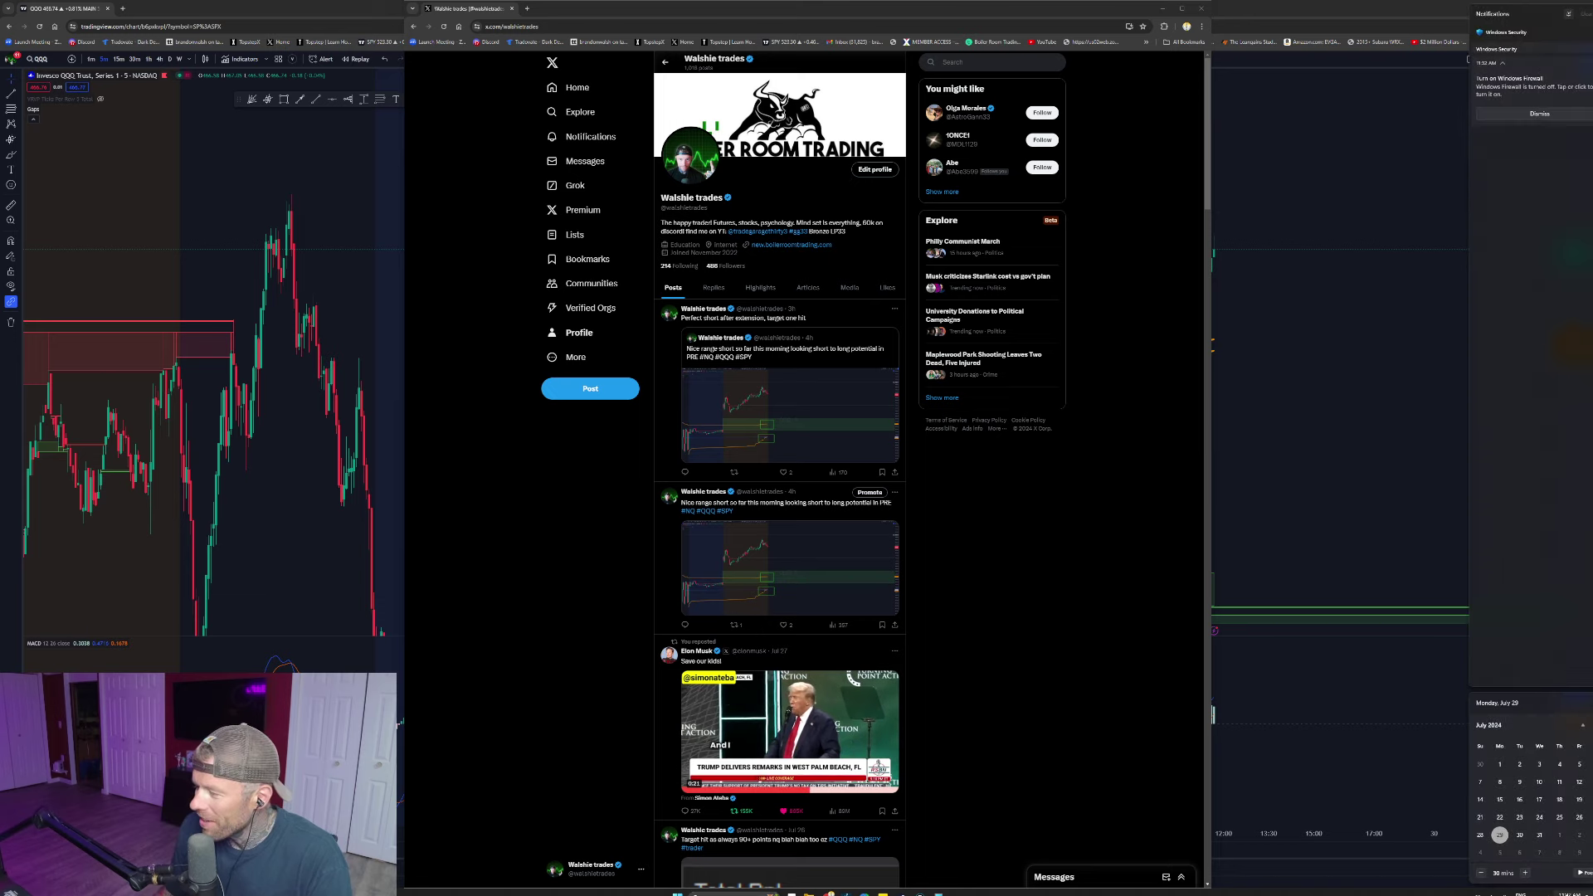
click(1571, 894)
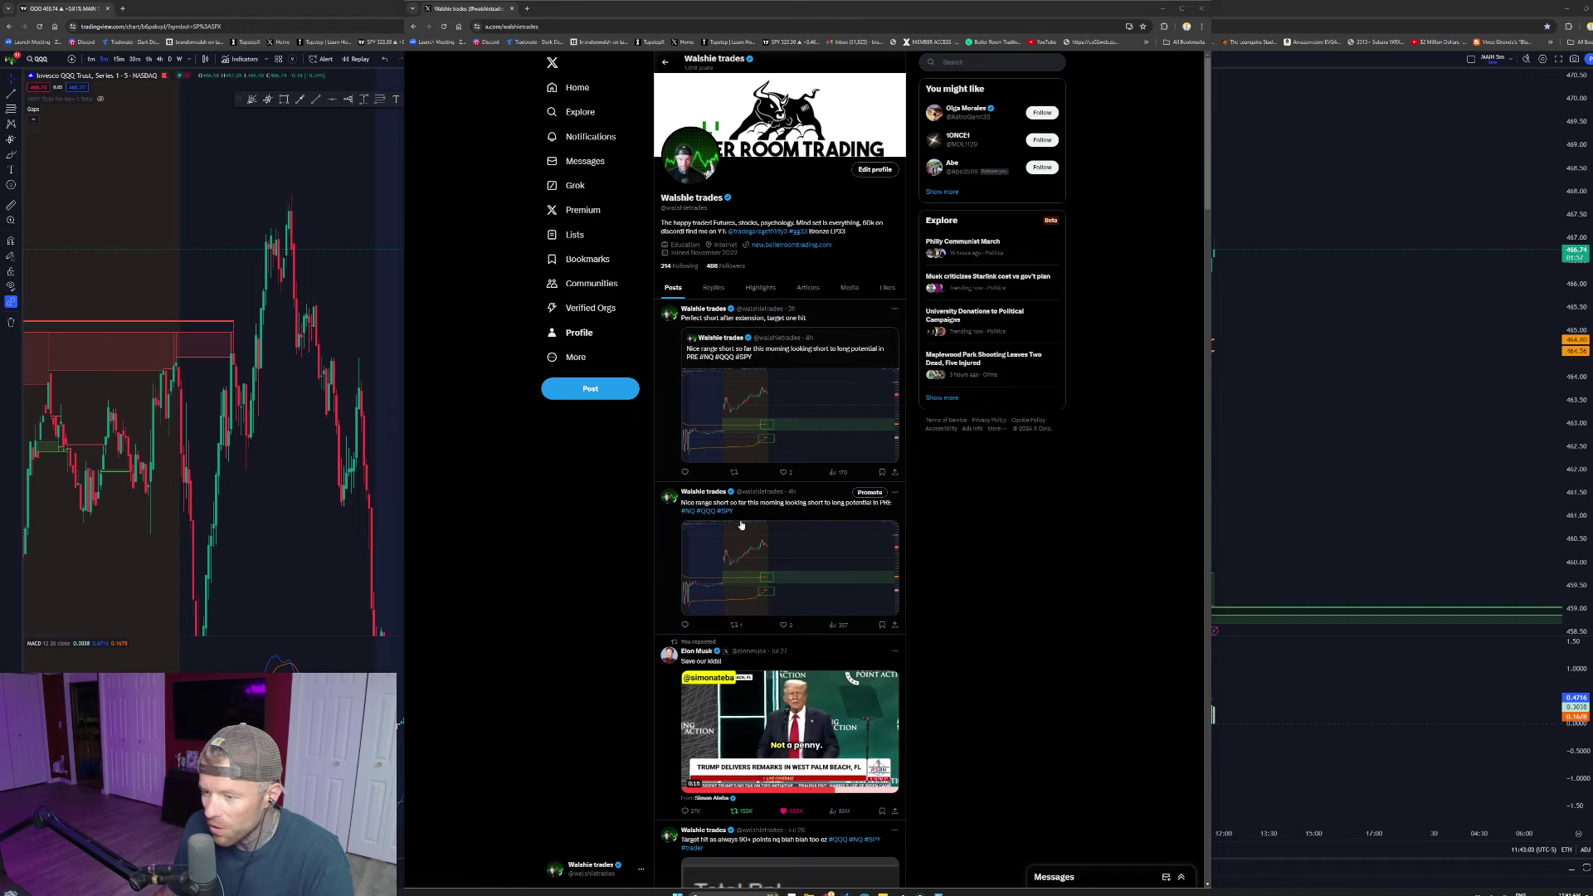
Step: View the enlarged chart image of the post "Nice range short so far this morning", and return to the profile
scroll(741, 525, down, 3)
scroll(721, 375, down, 1)
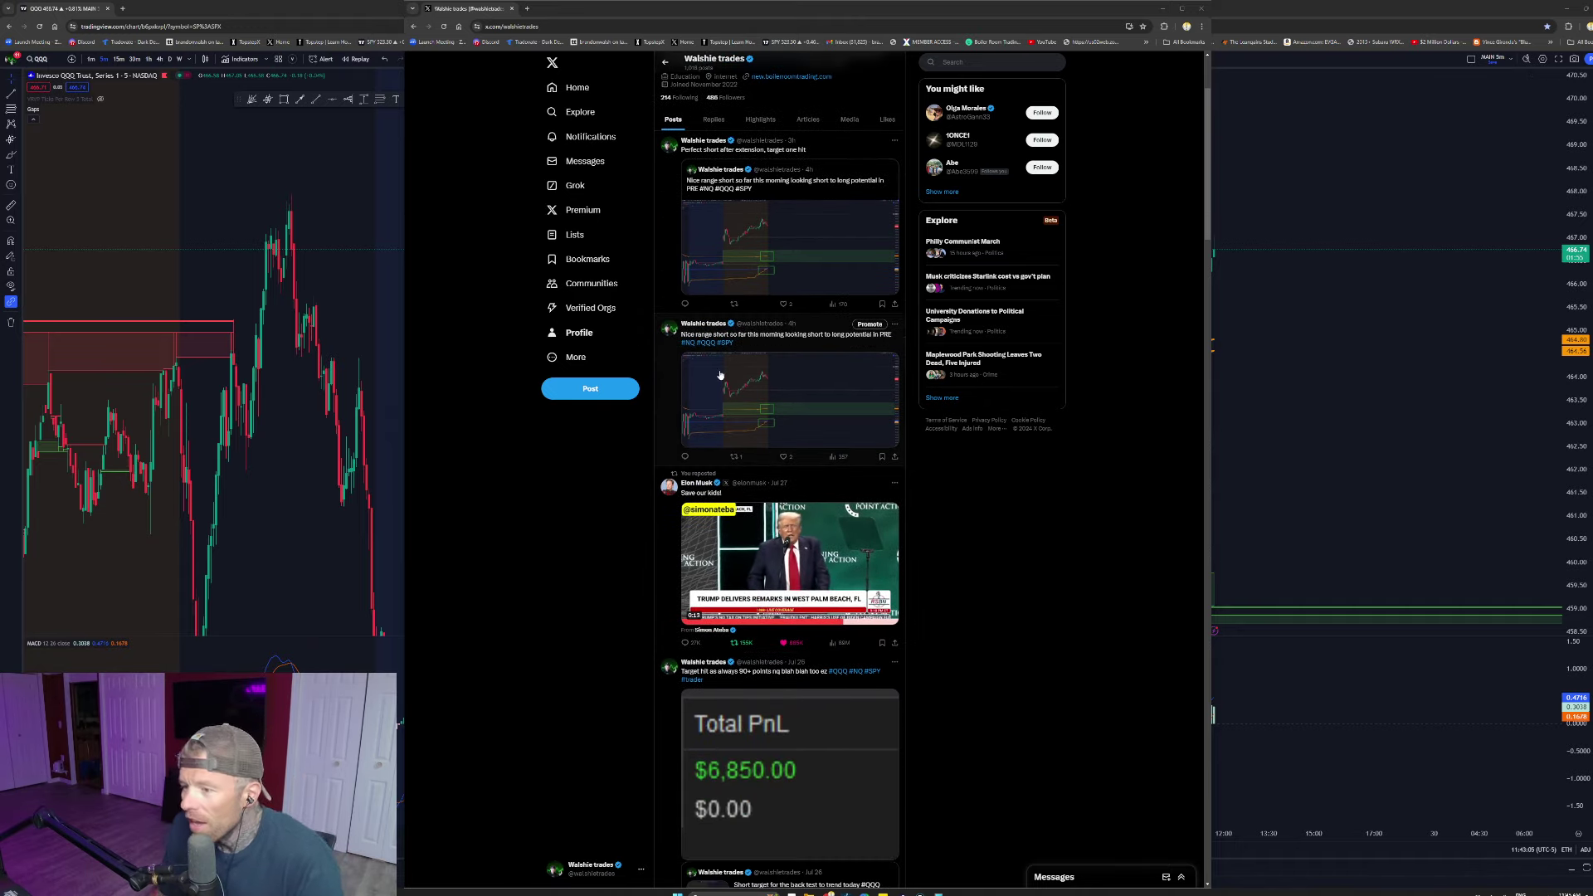
click(800, 388)
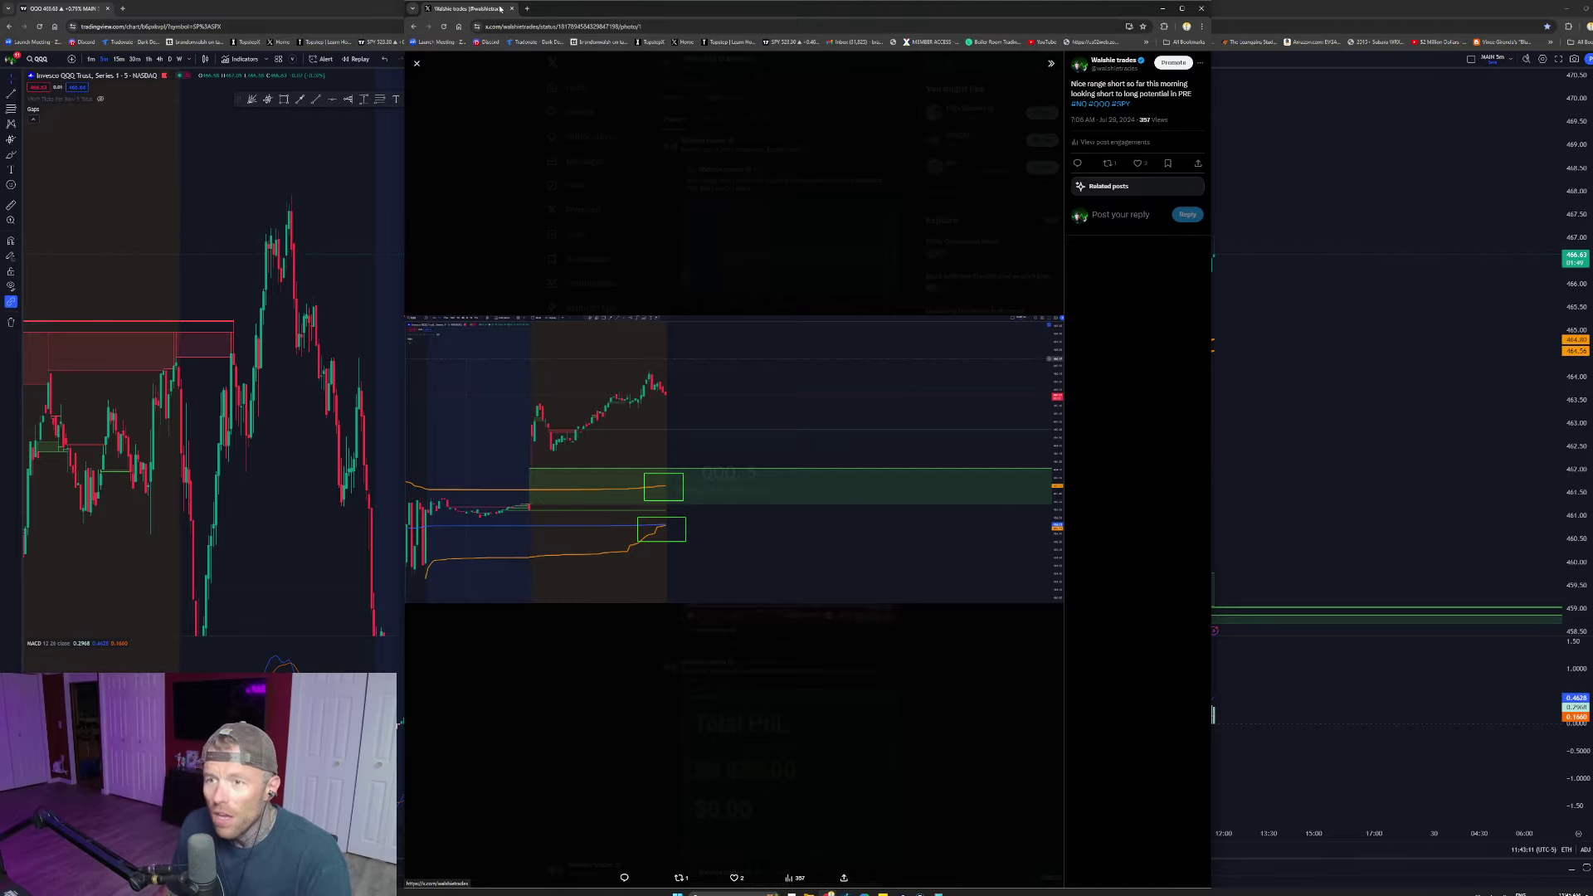
click(526, 132)
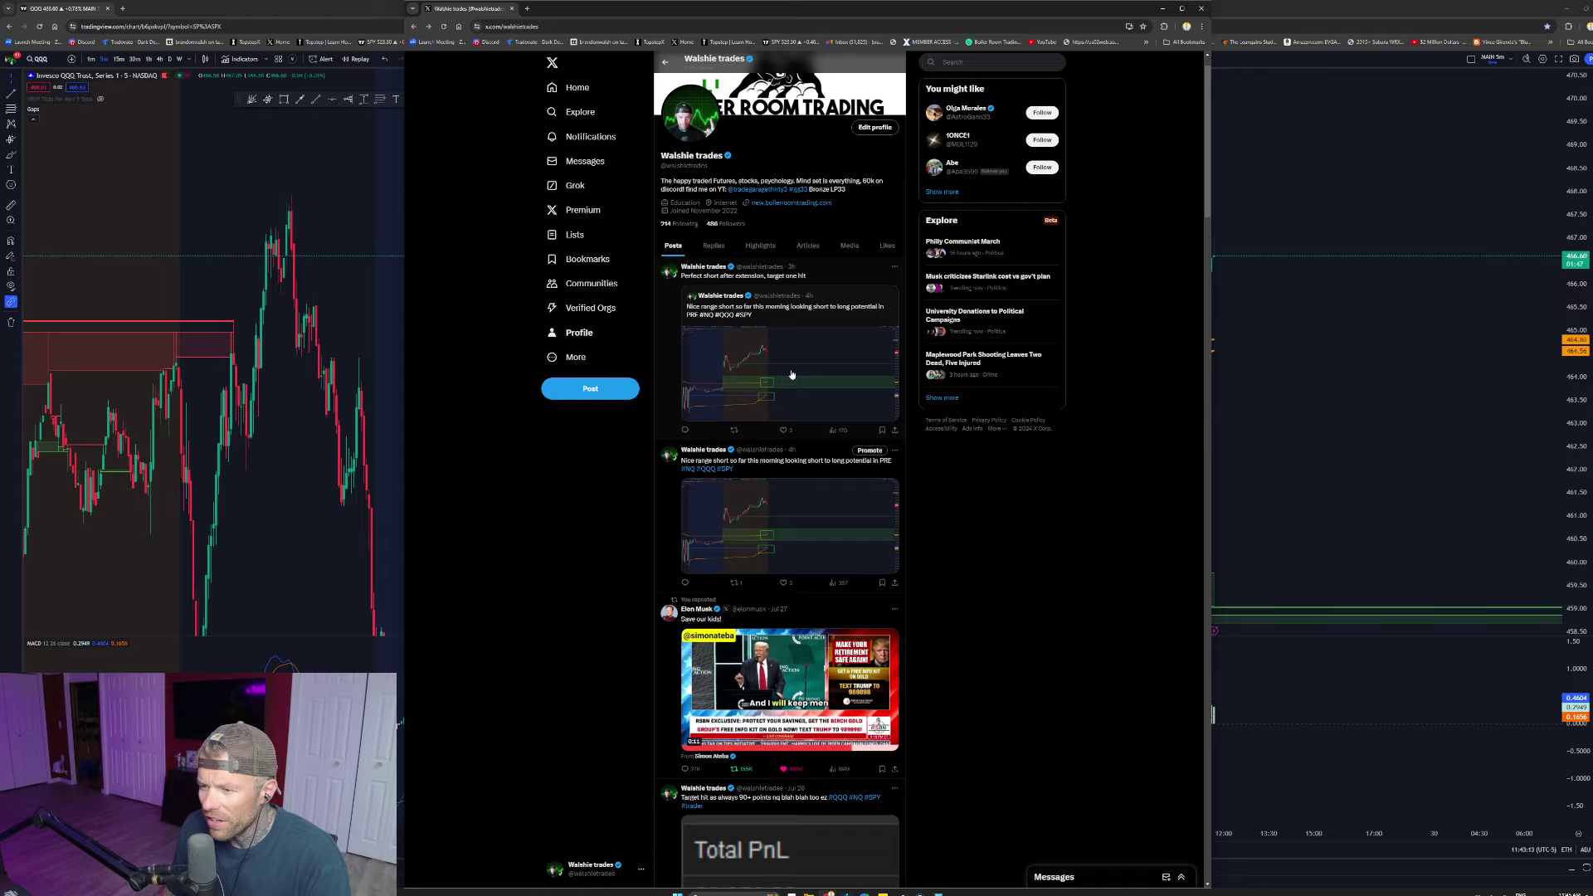
click(751, 423)
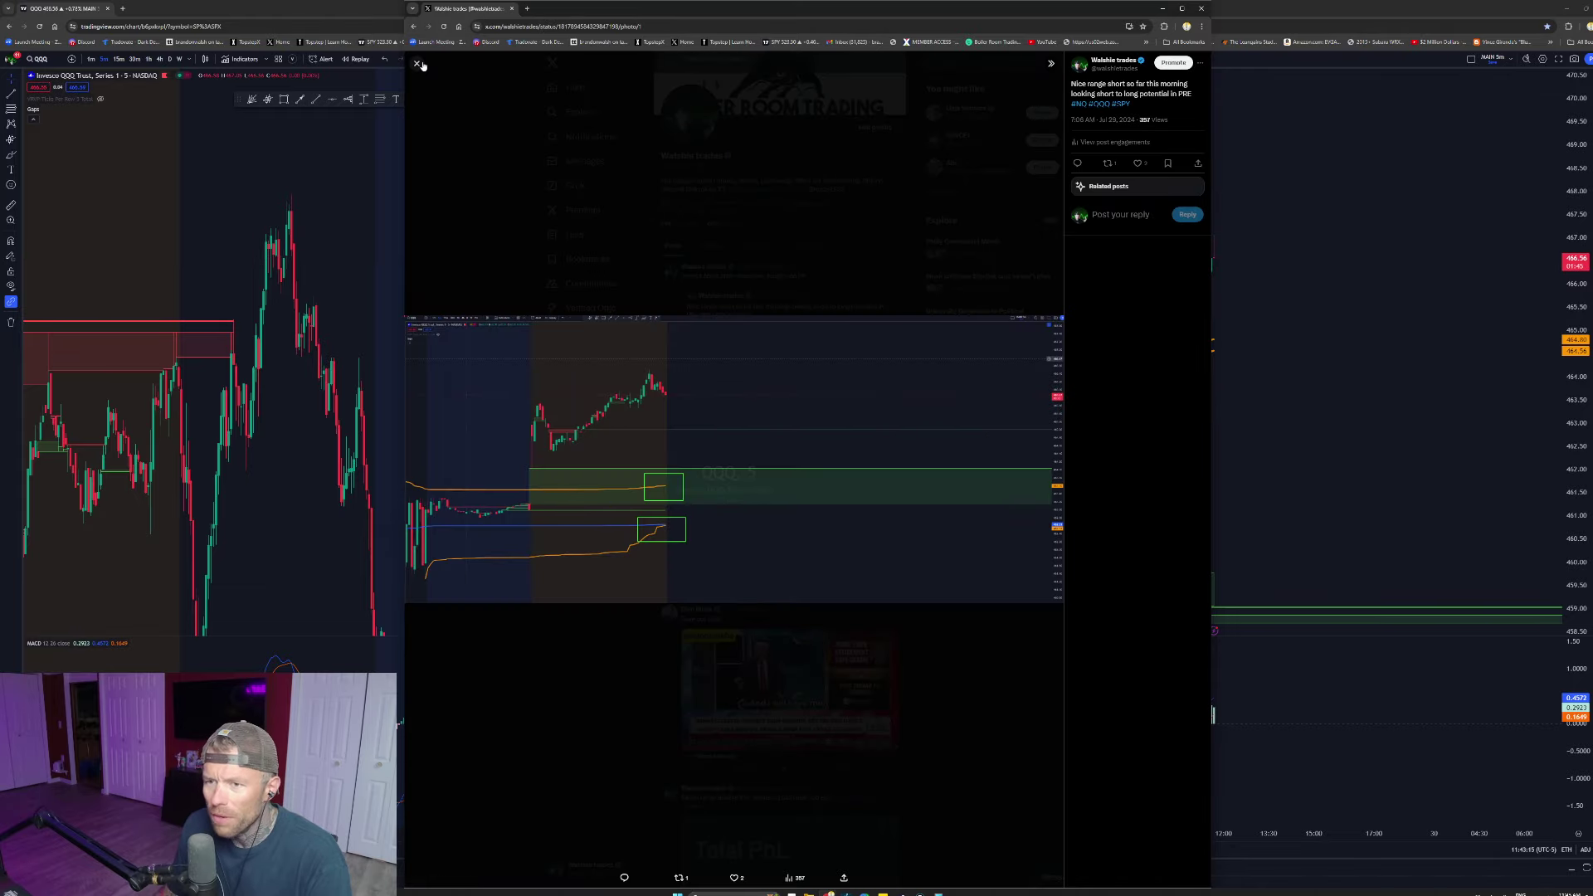
click(681, 262)
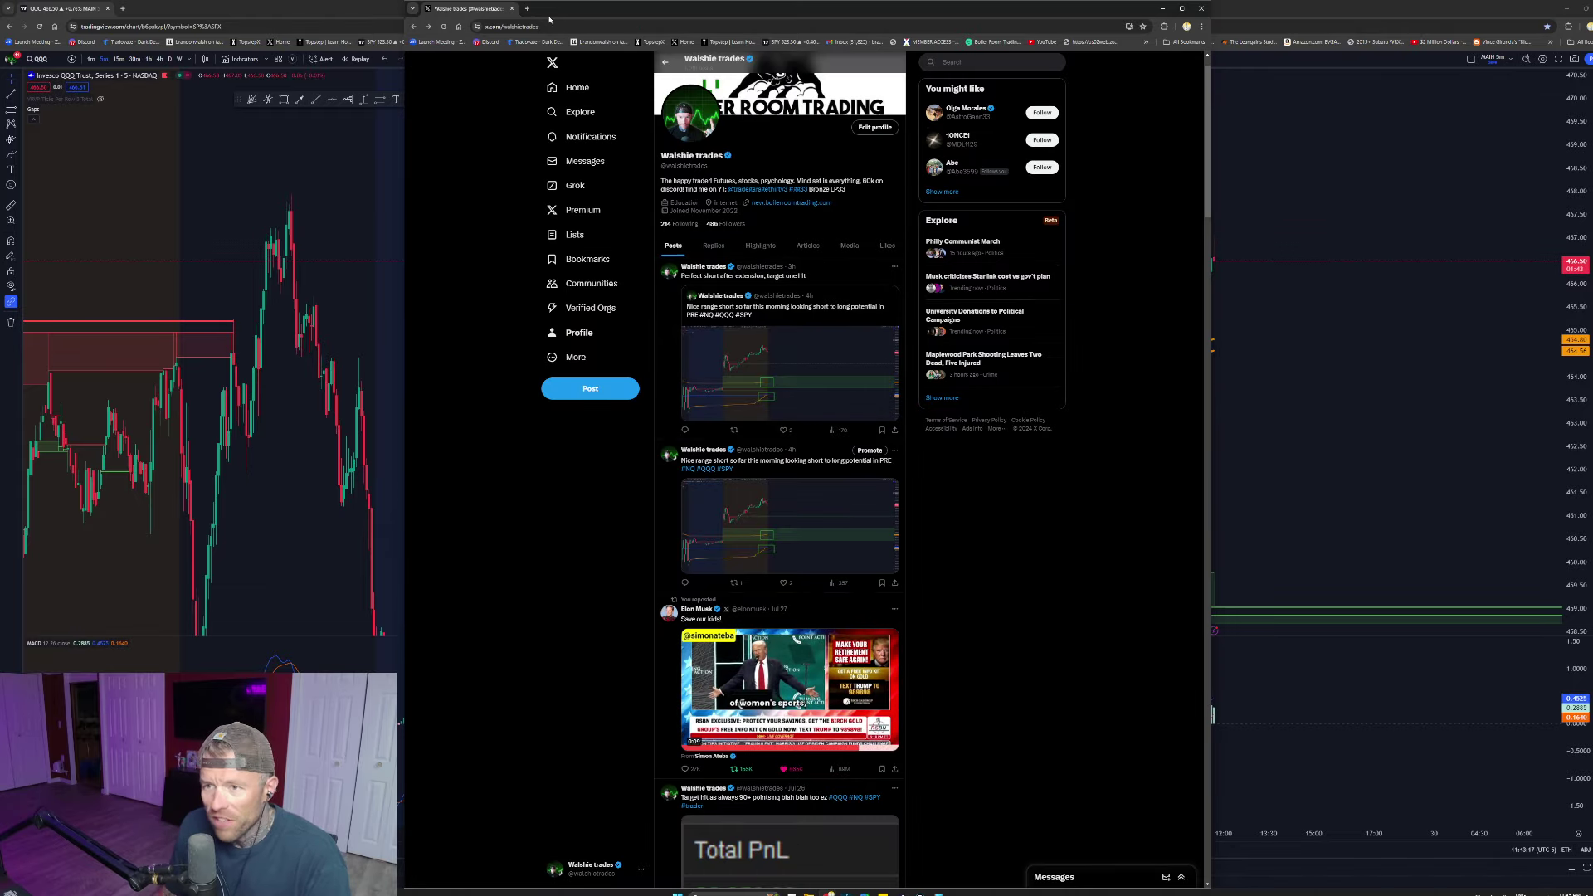
Step: Switch to the TradingView QQQ 5-minute chart and frame the previous session together with the July 29 session
key(alt+Tab)
scroll(1094, 568, up, 3)
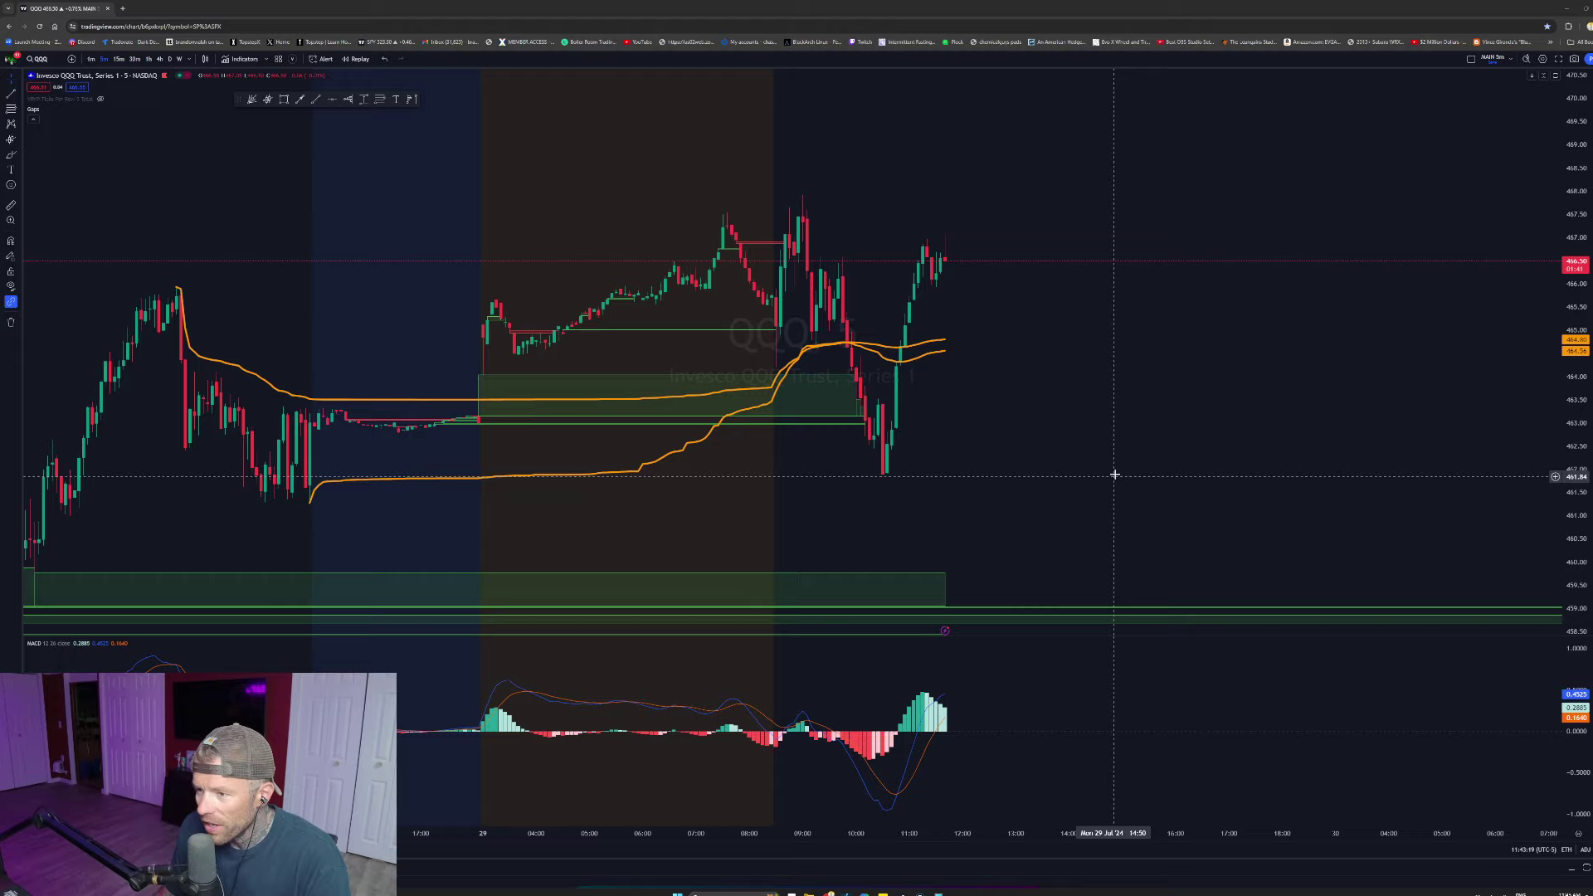
drag(1113, 469, 918, 384)
scroll(1044, 442, down, 5)
drag(980, 432, 1043, 452)
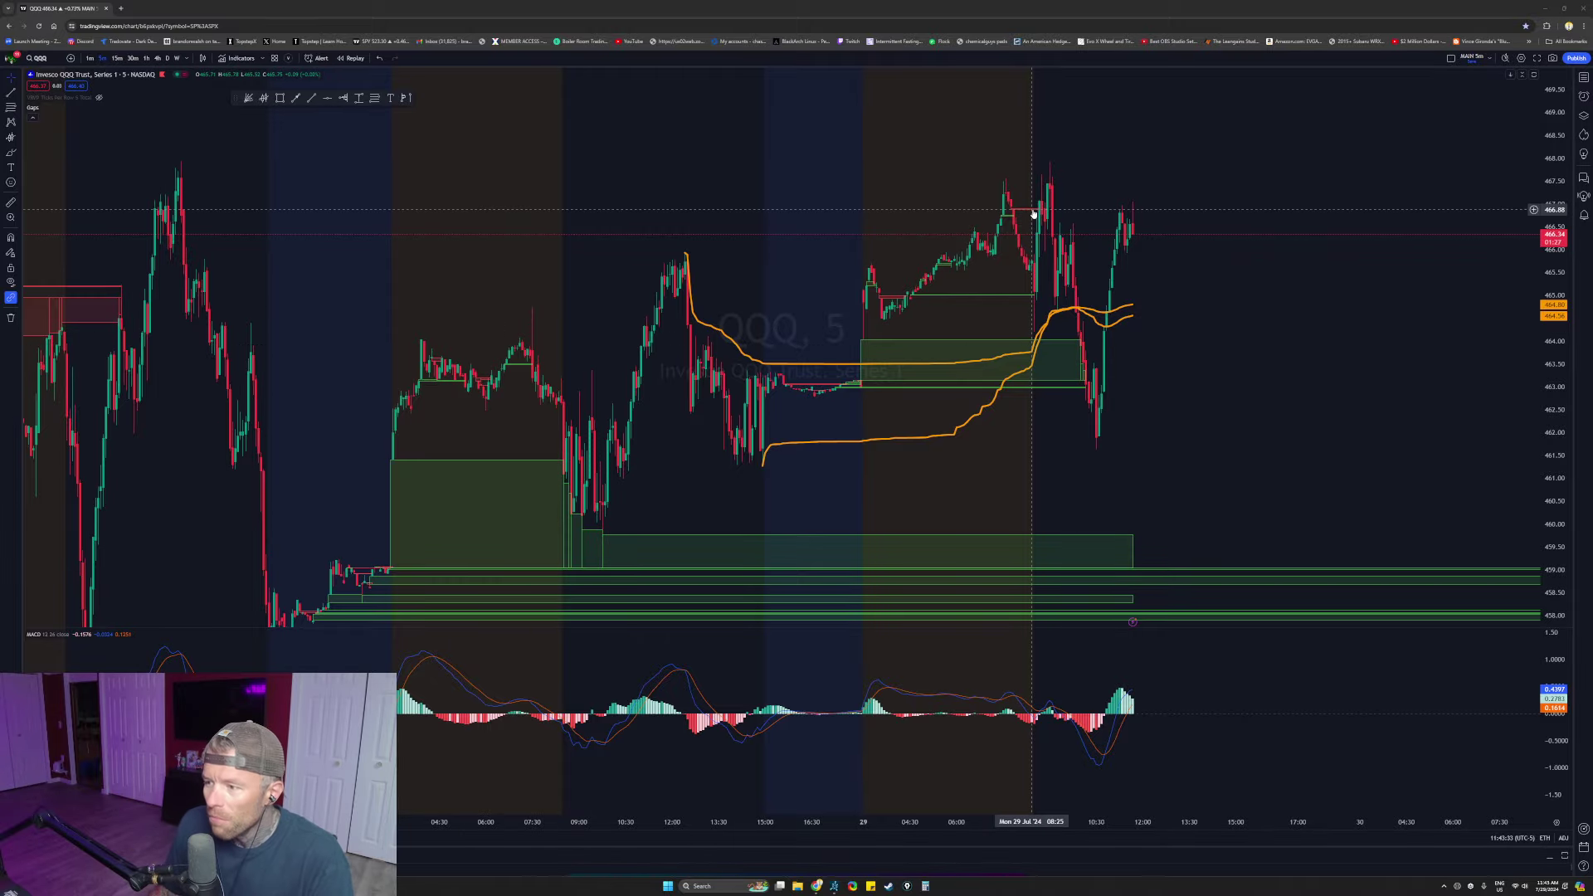
scroll(755, 352, up, 3)
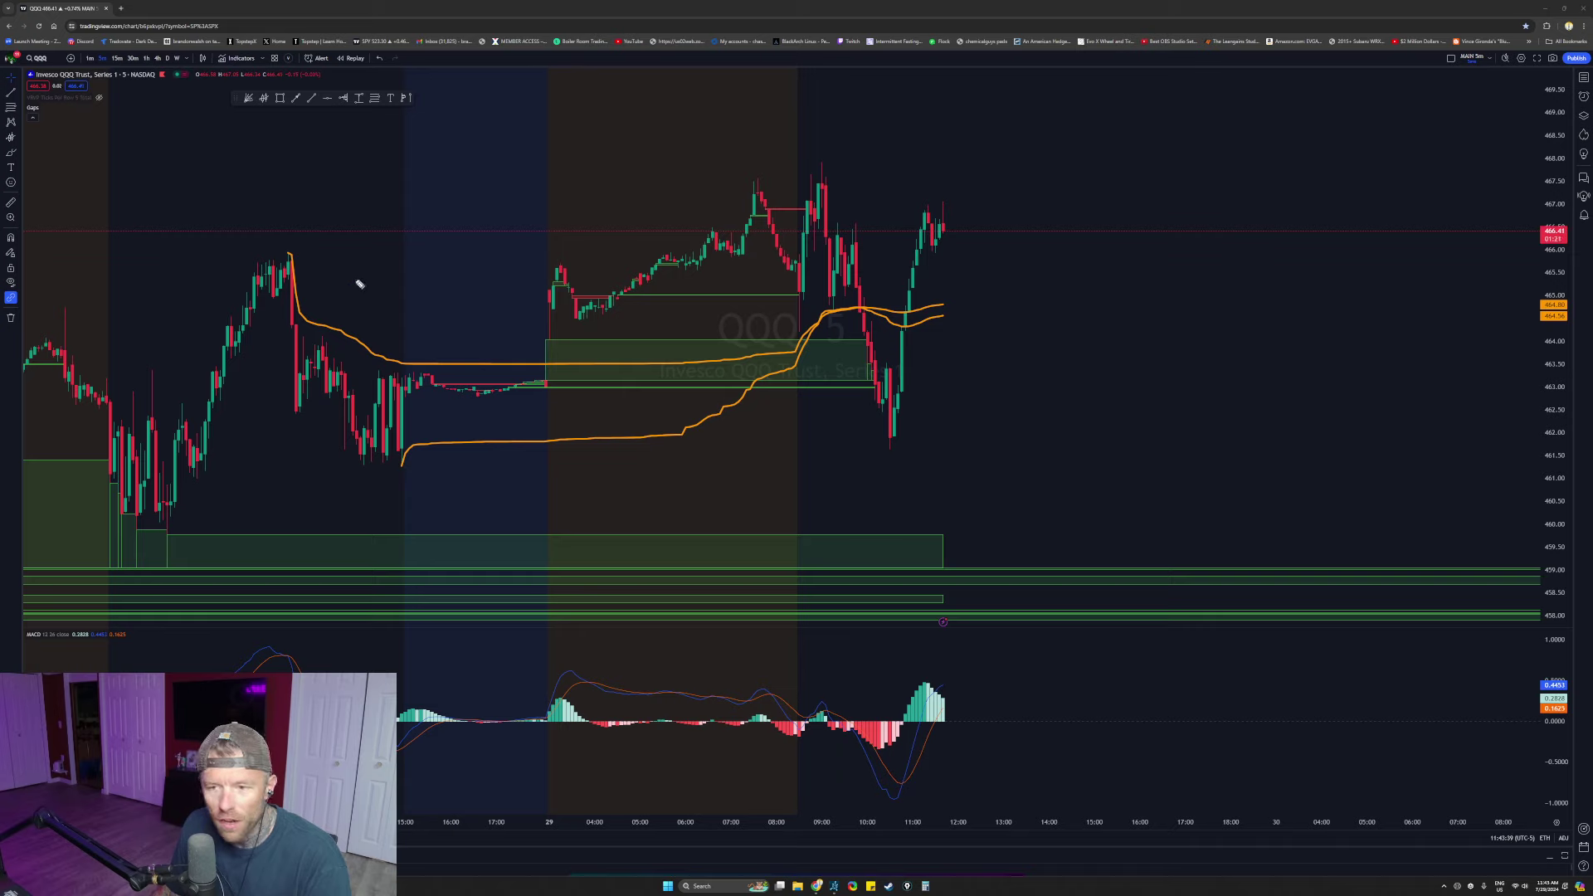
Step: Circle the previous session's high and closing low where the orange lines begin, and trace the upper orange line freehand
mouse_move(304, 236)
mouse_down()
mouse_move(247, 286)
mouse_move(249, 198)
mouse_up()
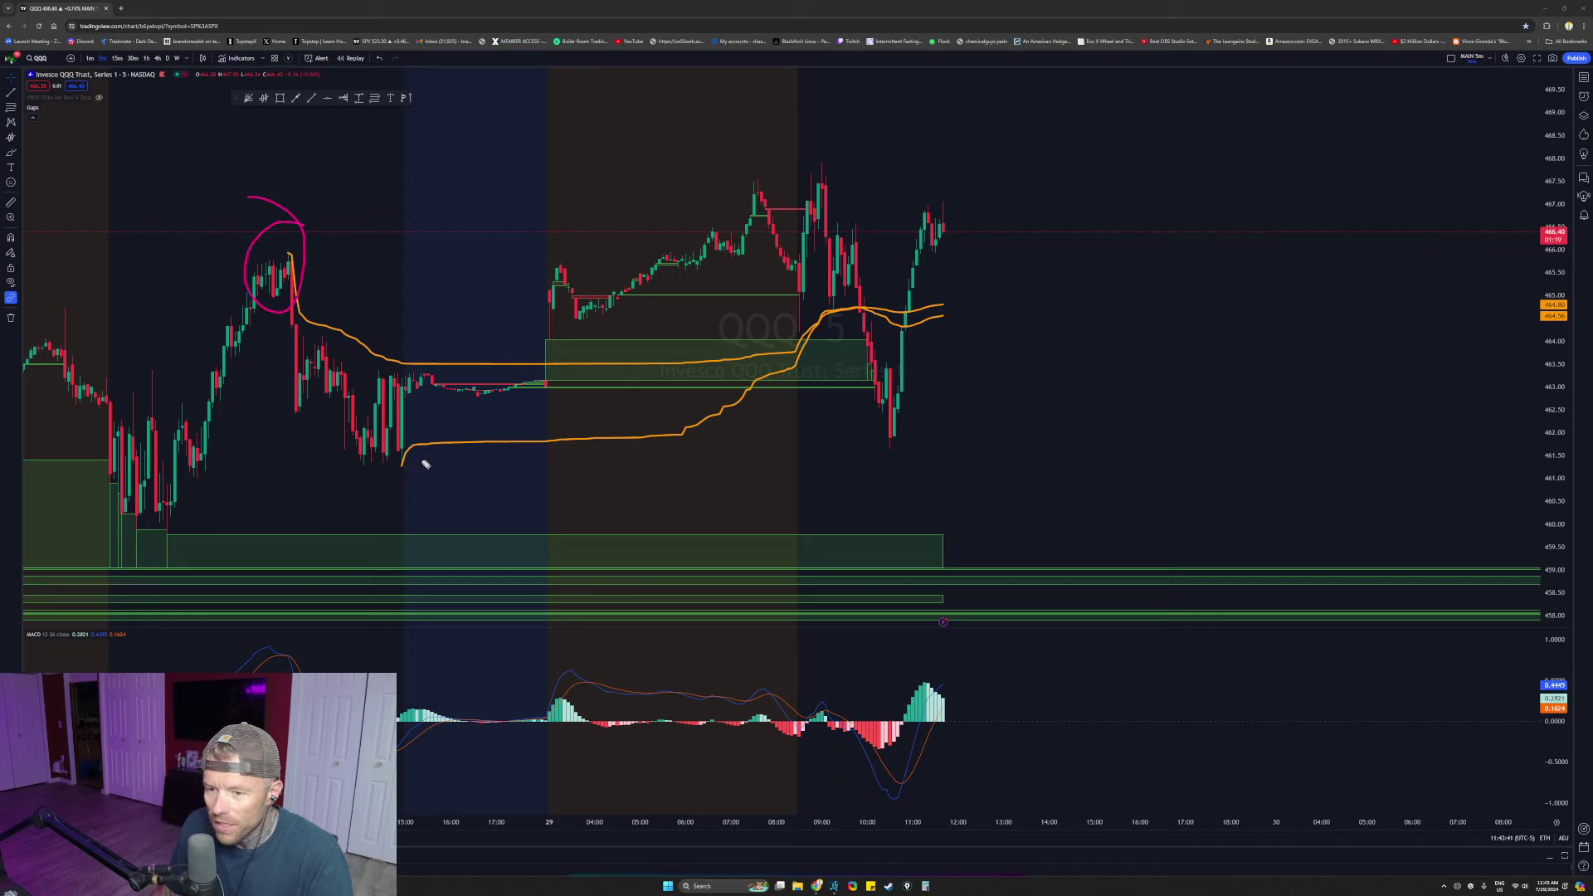
mouse_move(425, 465)
mouse_down()
mouse_move(494, 518)
mouse_move(401, 419)
mouse_up()
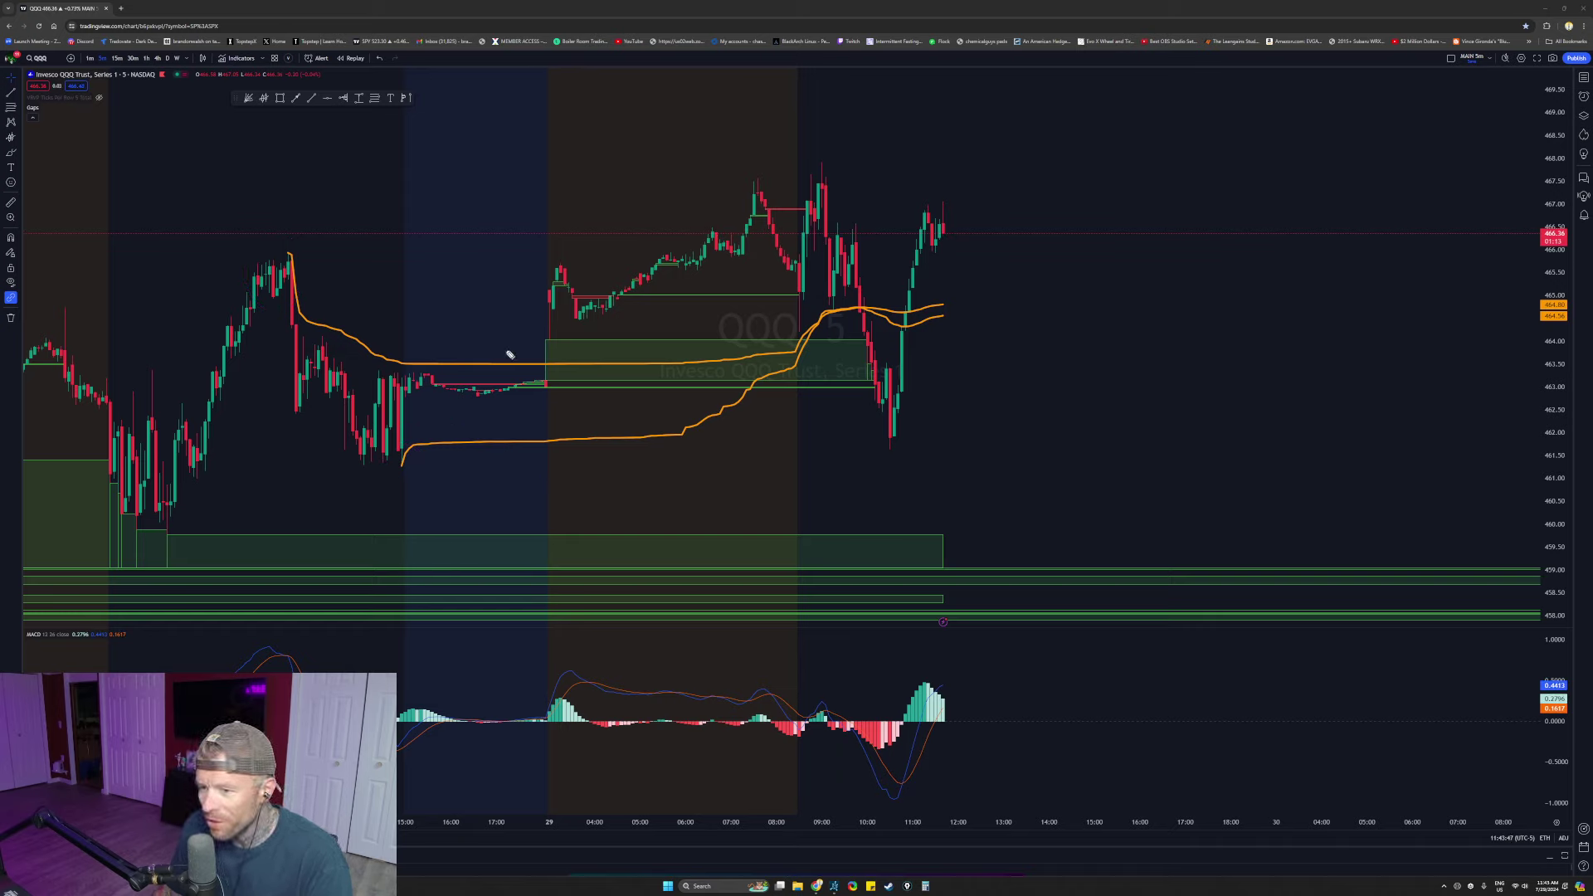
mouse_move(303, 235)
mouse_down()
mouse_move(313, 295)
mouse_move(386, 356)
mouse_move(701, 378)
mouse_move(784, 356)
mouse_up()
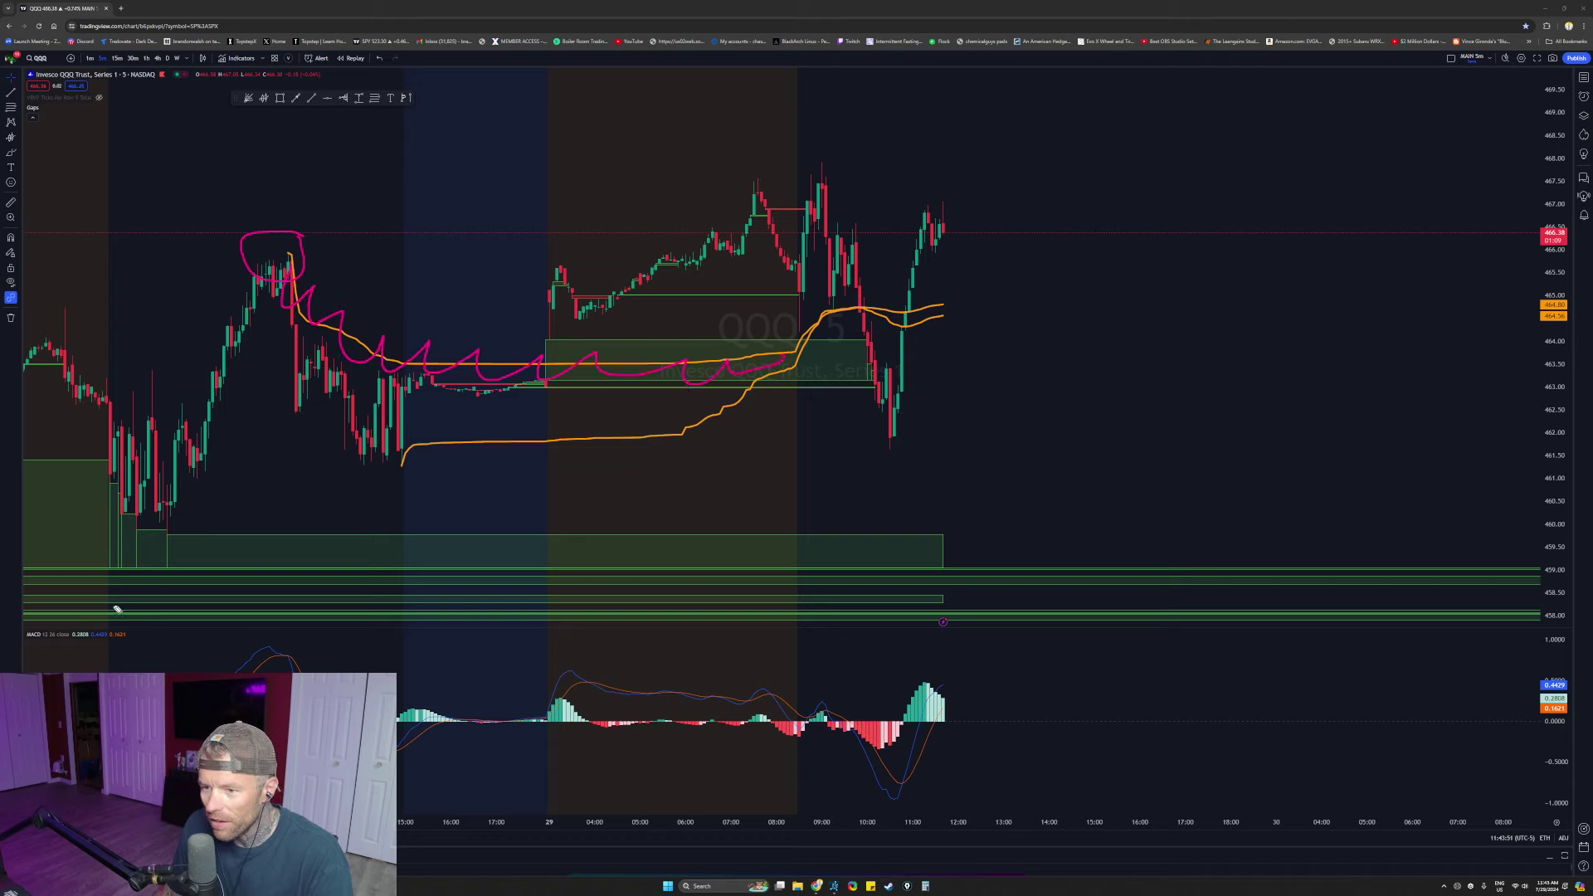
Step: Sketch the July 29 pre-market rise, the drop from its high toward the orange lines and an upward projection arrow
mouse_move(751, 166)
mouse_down()
mouse_move(817, 158)
mouse_move(988, 377)
mouse_move(1014, 320)
mouse_up()
drag(917, 303, 984, 365)
drag(1152, 479, 1287, 183)
mouse_move(1232, 215)
mouse_down()
mouse_move(1285, 178)
mouse_move(1318, 212)
mouse_up()
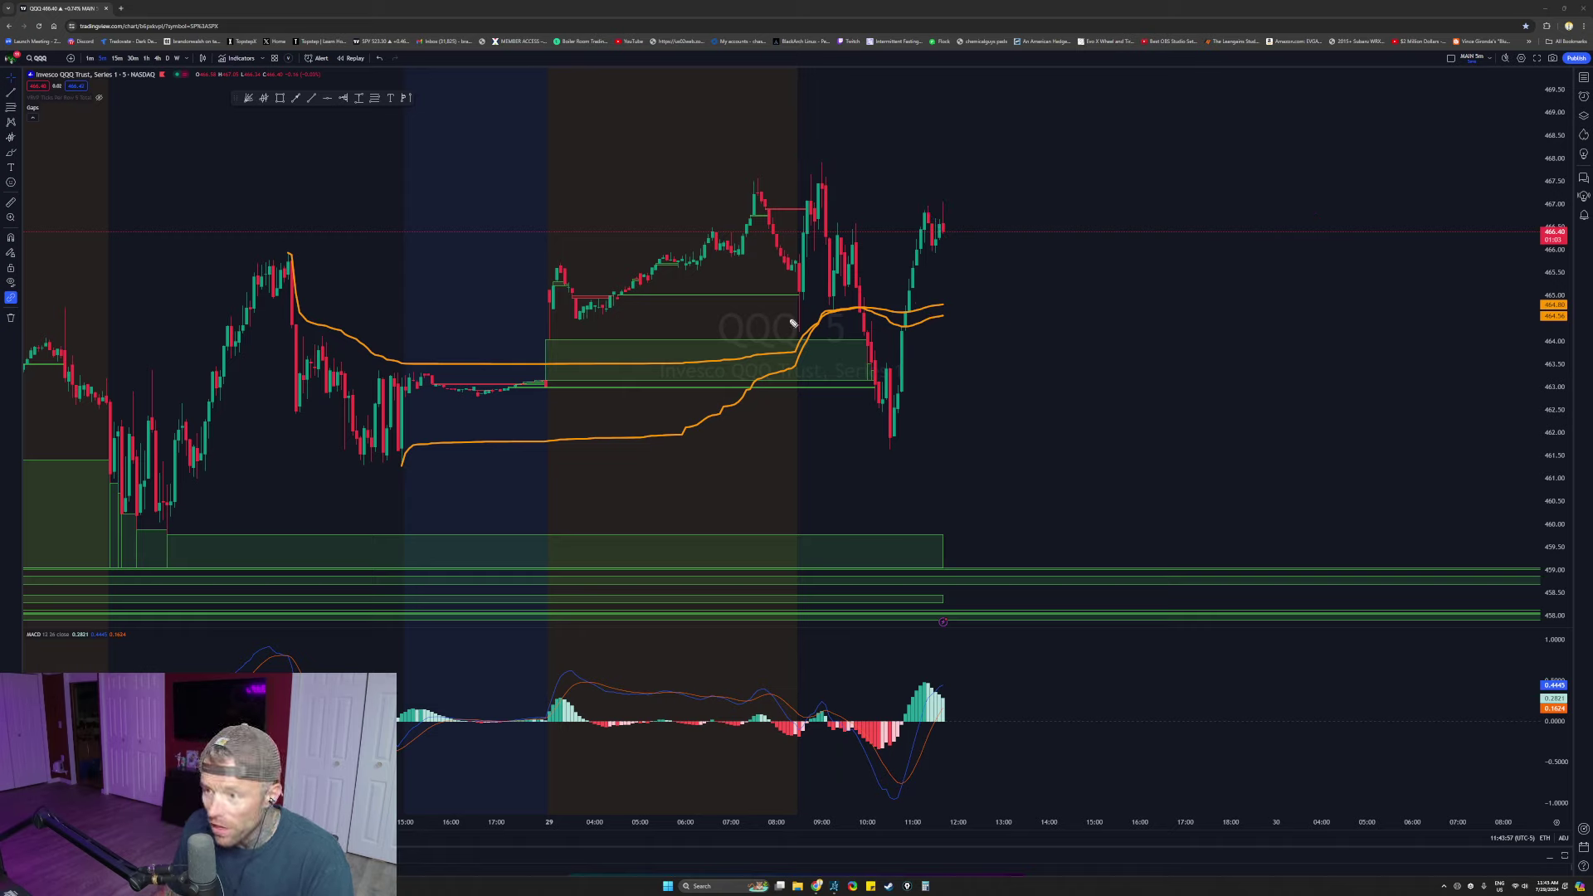
mouse_move(554, 302)
mouse_down()
mouse_move(571, 282)
mouse_move(693, 276)
mouse_move(761, 182)
mouse_up()
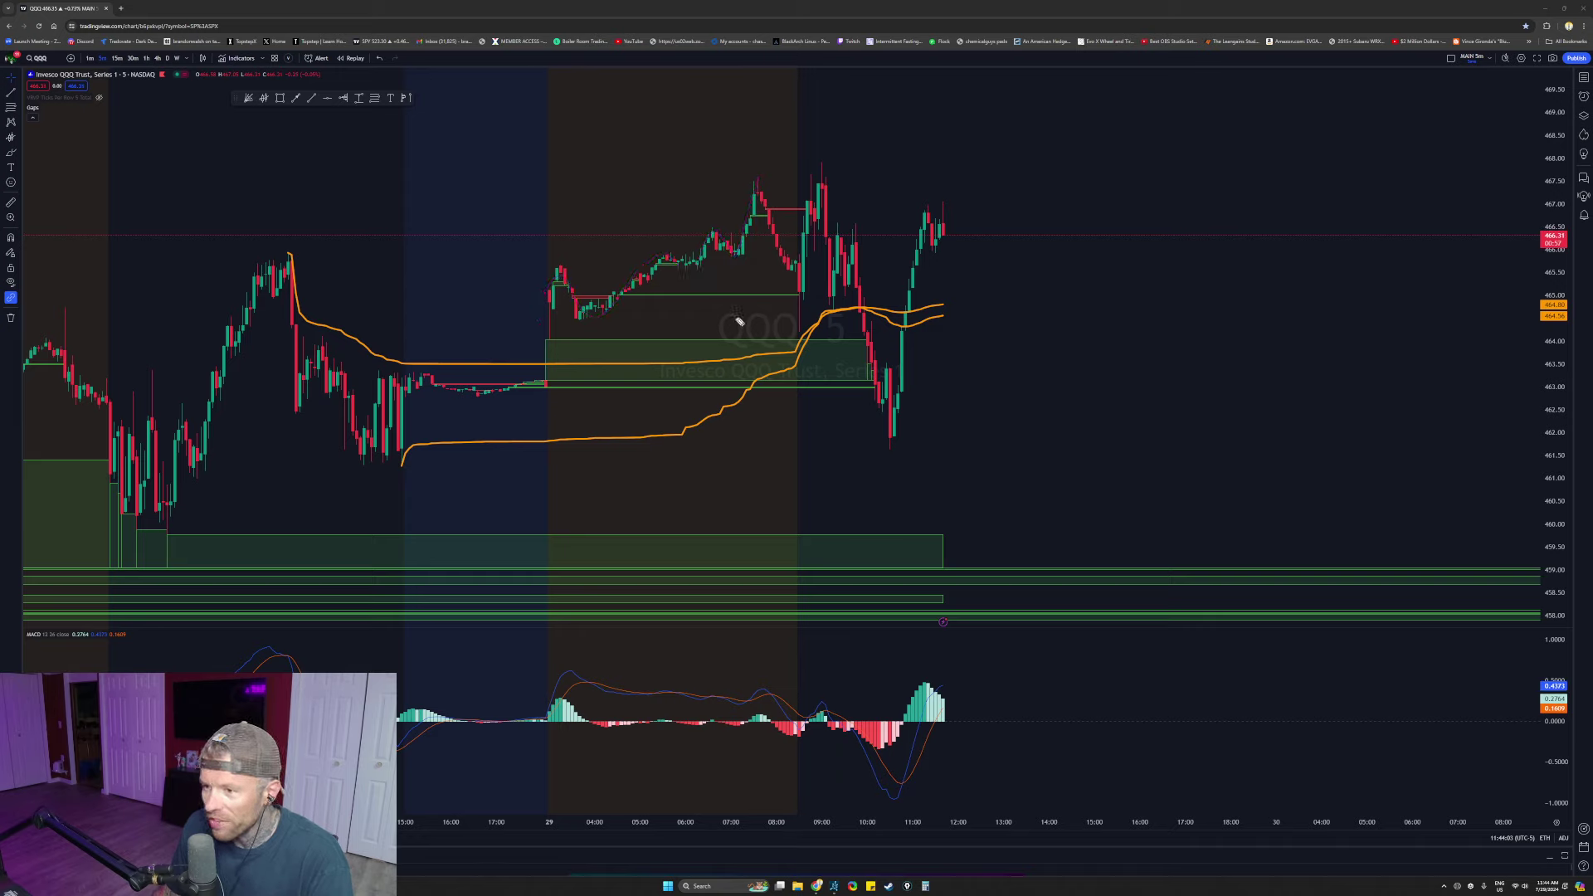
mouse_move(754, 188)
mouse_down()
mouse_move(793, 323)
mouse_move(829, 184)
mouse_move(892, 374)
mouse_up()
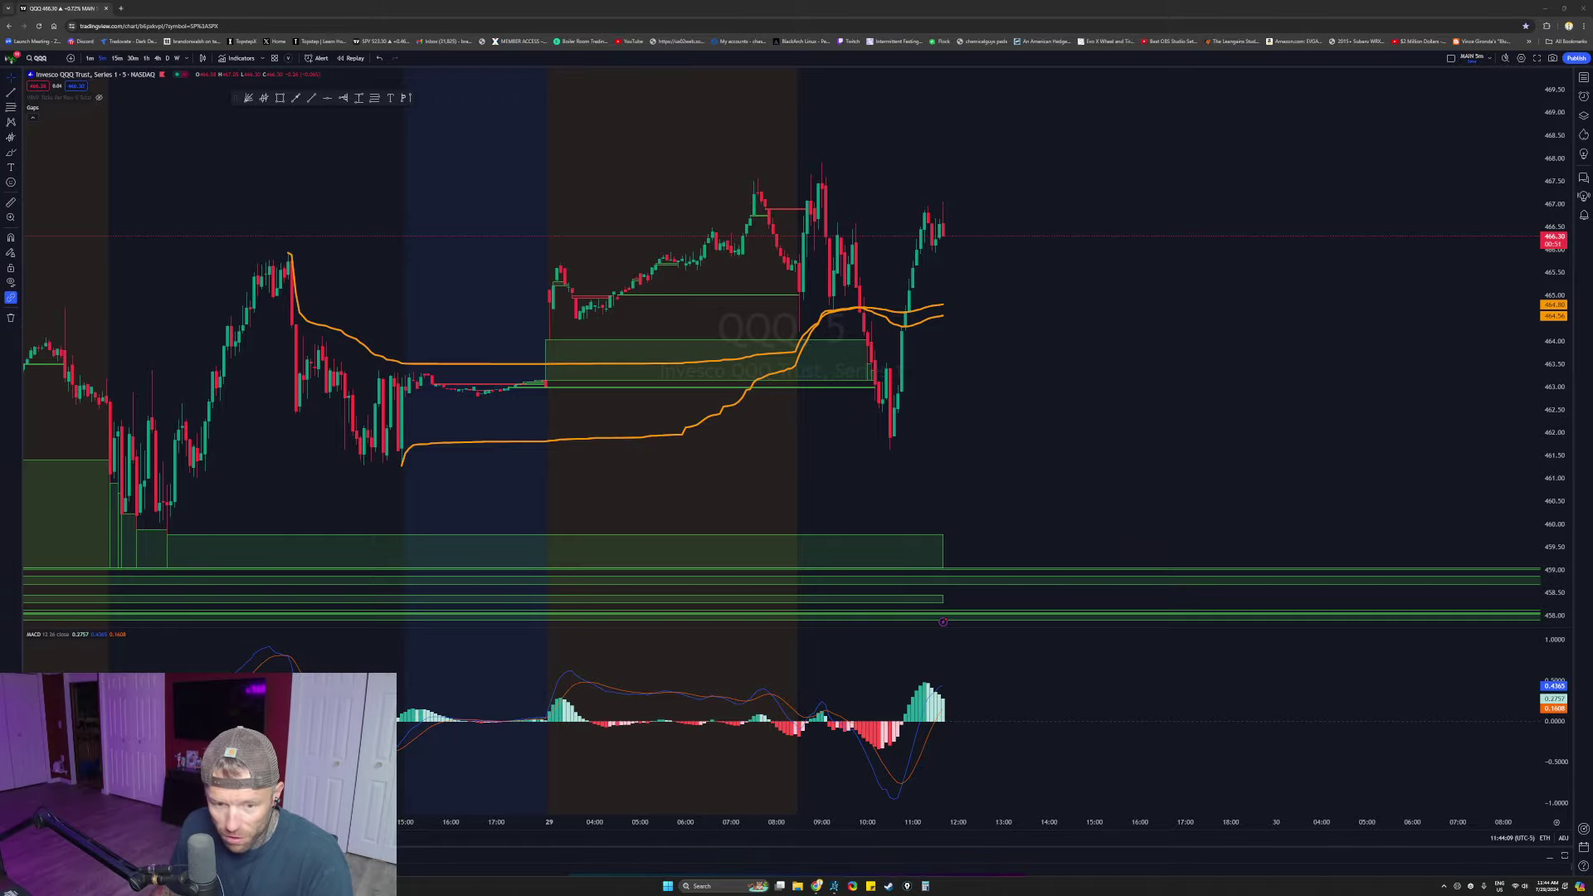
Step: Draw a freehand horizontal line across the two July 29 morning highs at about 467.50
scroll(1035, 312, up, 5)
drag(827, 327, 1003, 370)
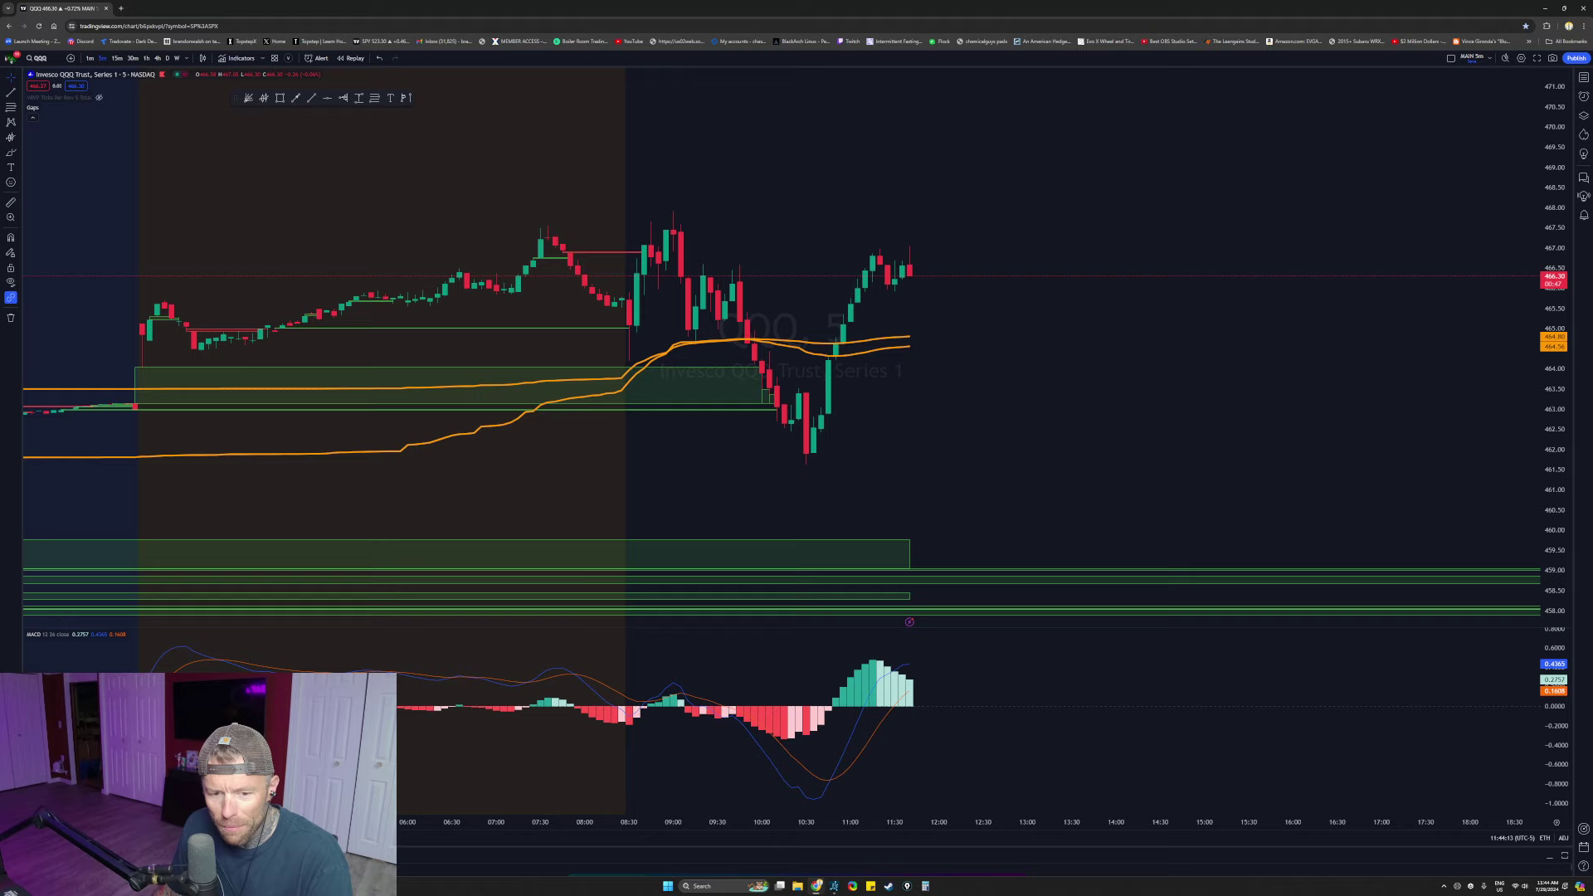
drag(488, 224, 848, 231)
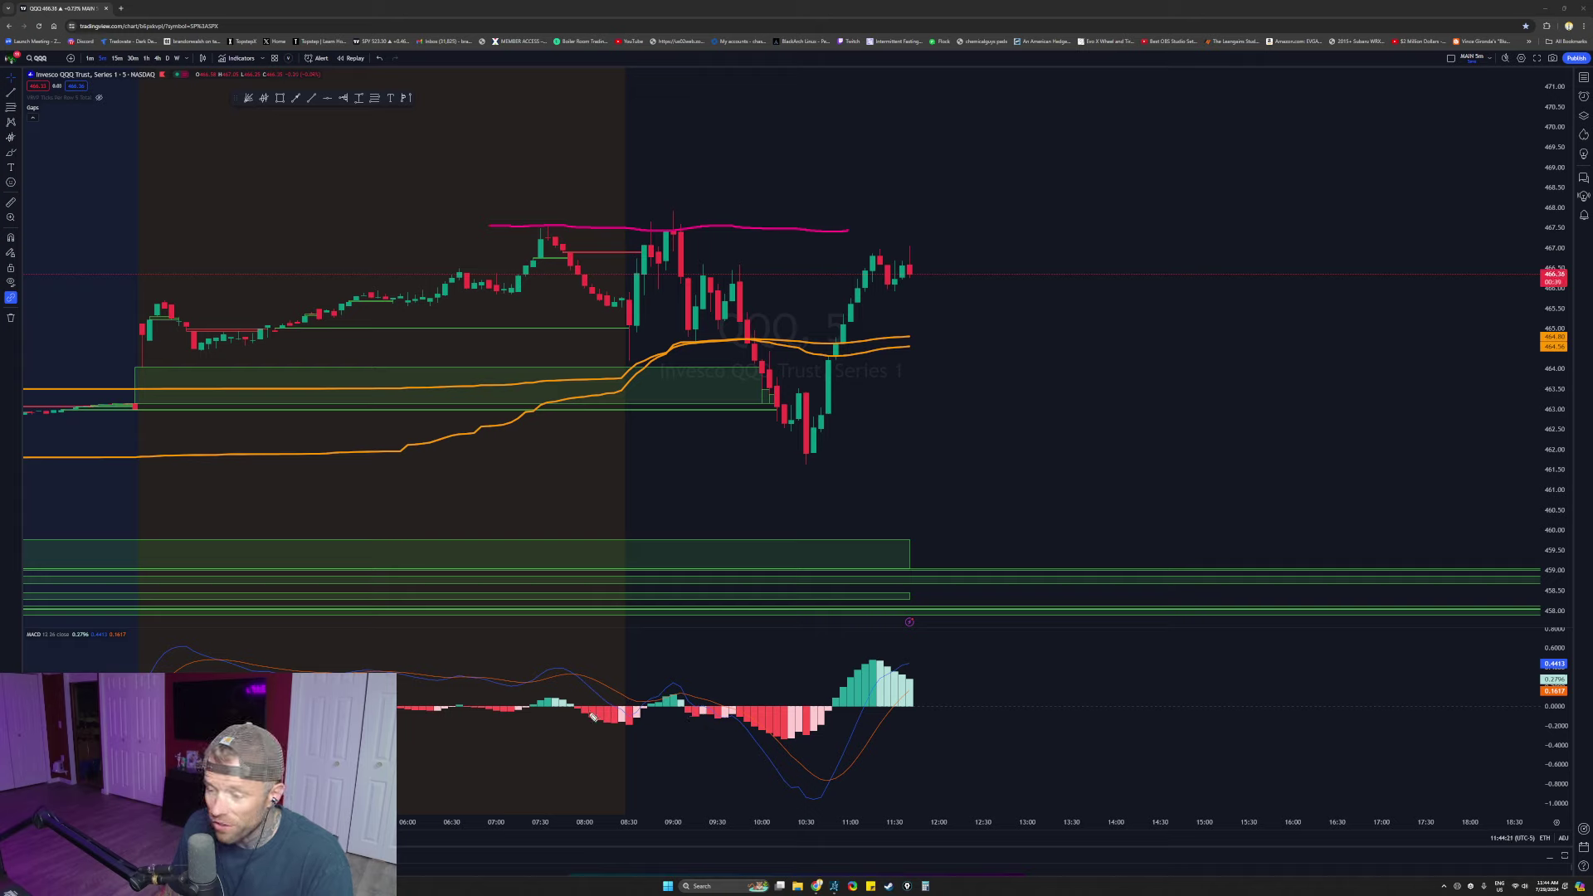
Step: Circle the alternating positive and negative MACD histogram swings from 07:30 to about 10:45, and clear all markings
mouse_move(572, 705)
mouse_down()
mouse_move(540, 717)
mouse_move(571, 687)
mouse_up()
mouse_move(684, 693)
mouse_down()
mouse_move(651, 722)
mouse_move(691, 697)
mouse_move(655, 705)
mouse_up()
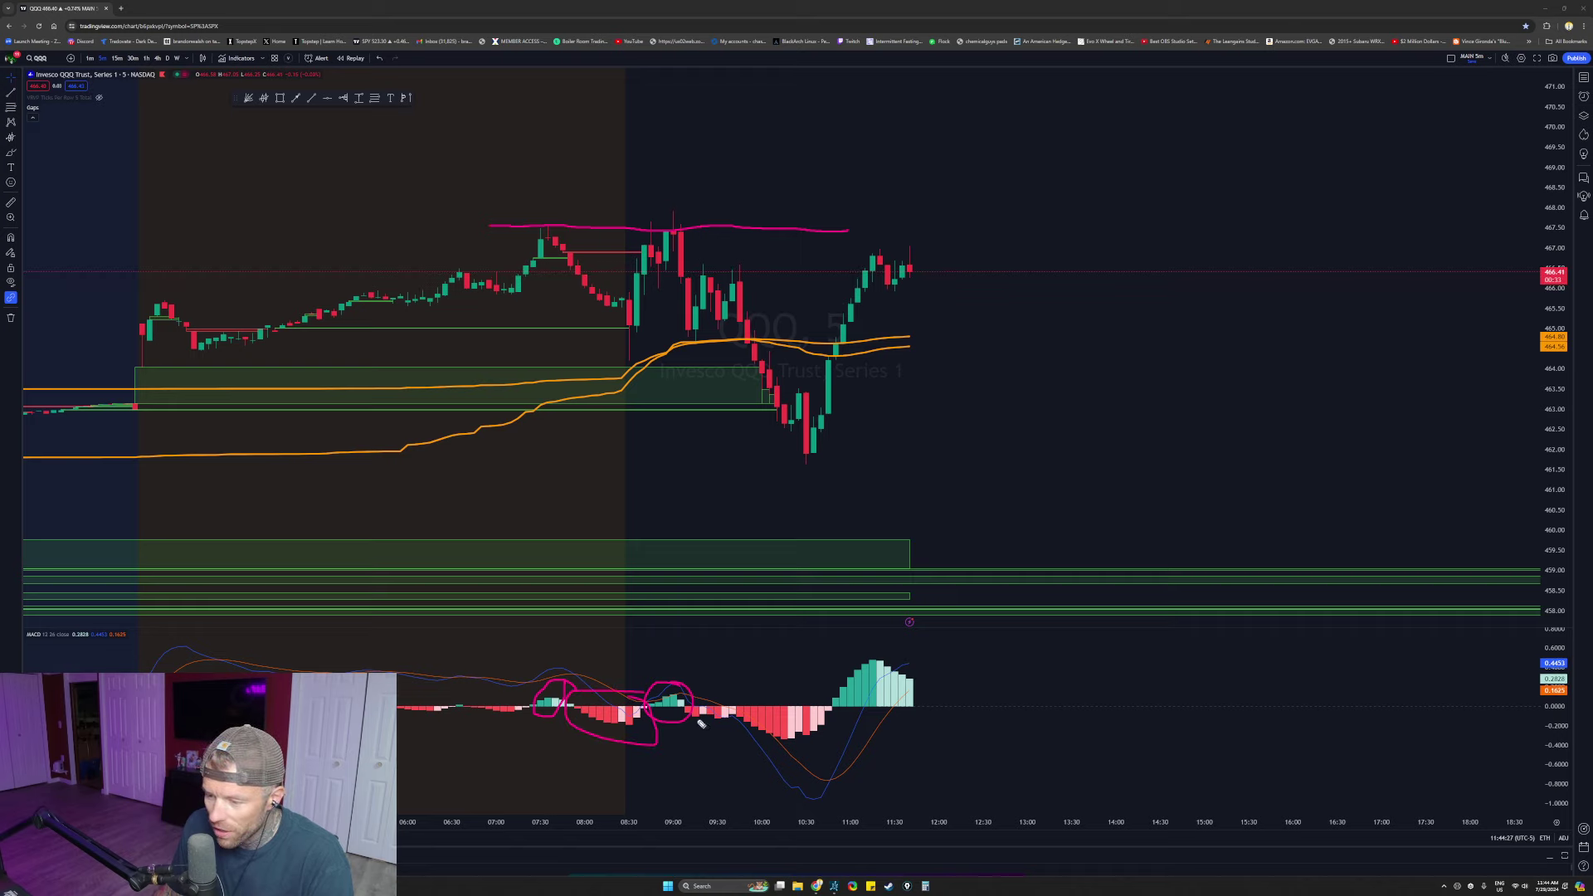
mouse_move(829, 717)
mouse_down()
mouse_move(664, 697)
mouse_move(765, 726)
mouse_up()
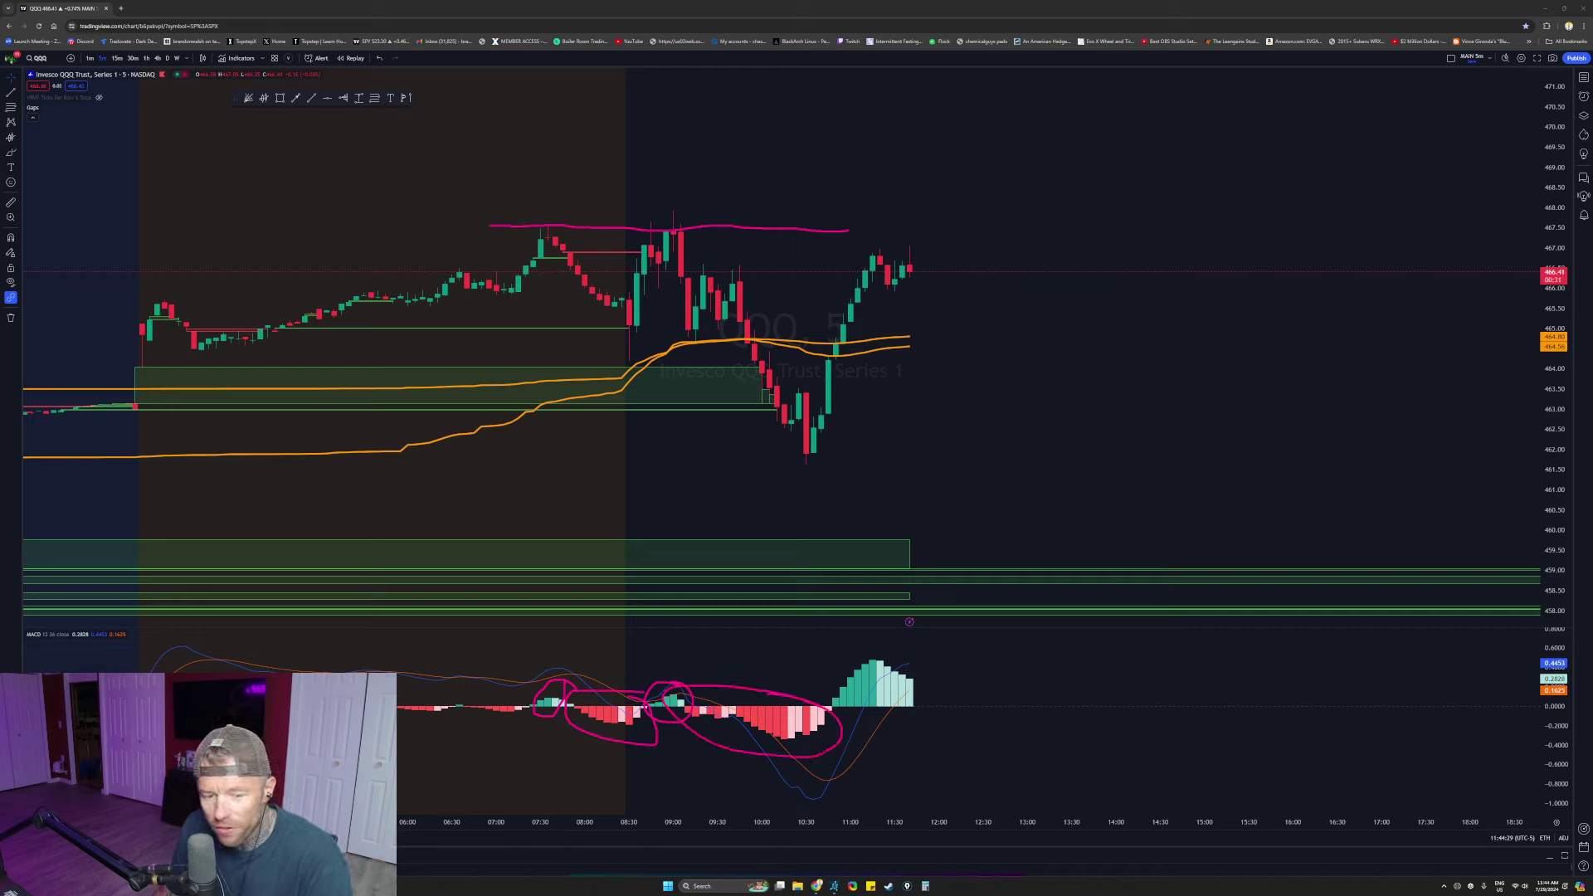
key(ctrl+shift+7)
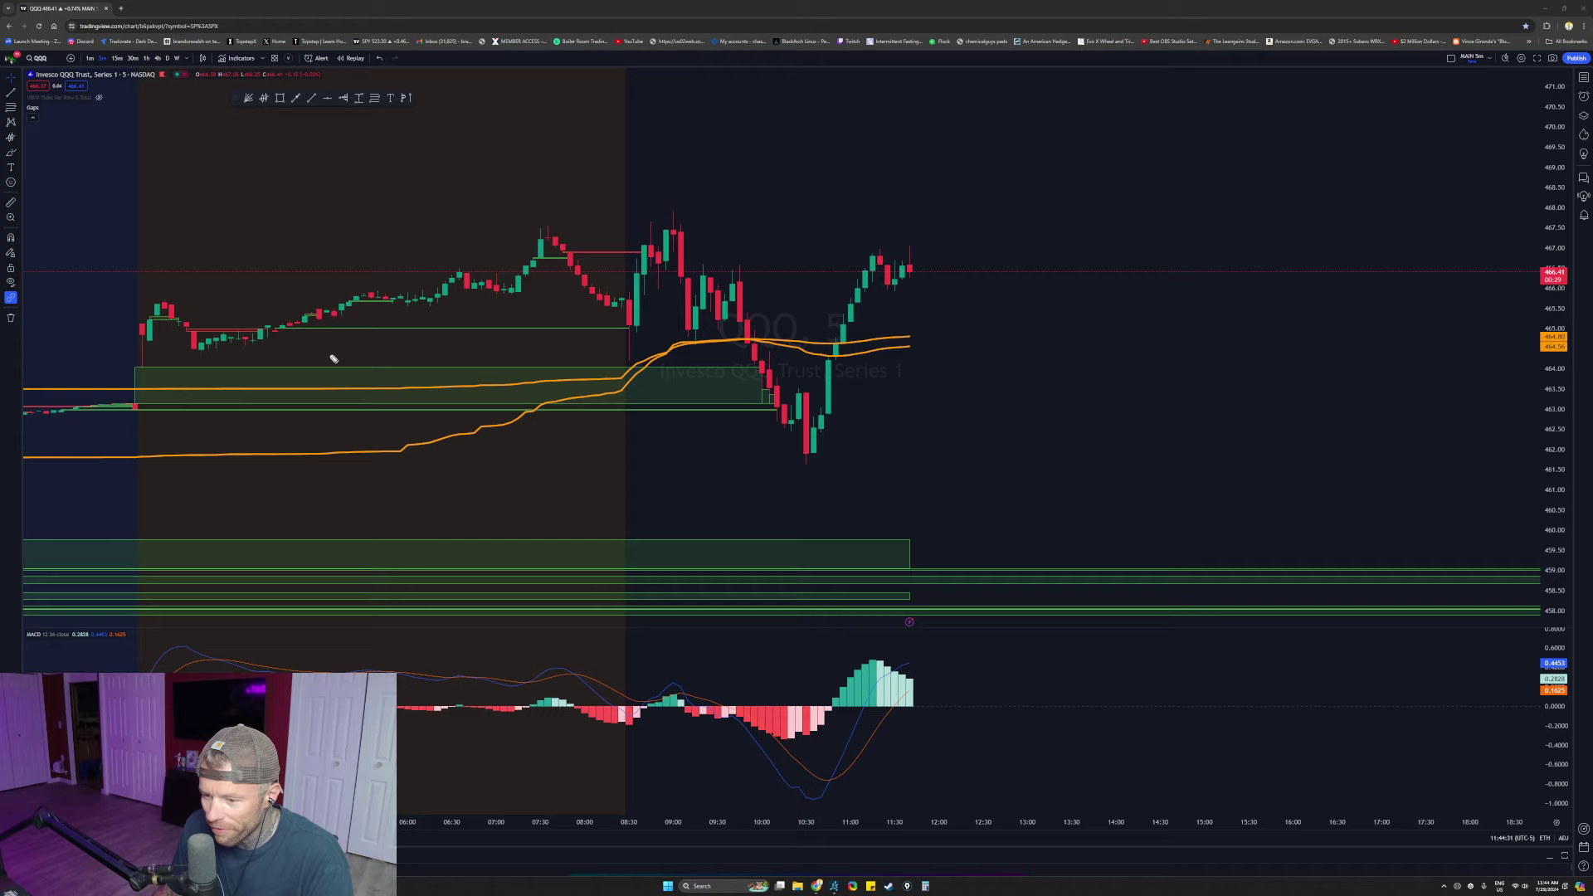
Step: Trace the pre-market price rise and sketch the move from the 08:30 open upward, marking the area above the highs
mouse_move(159, 322)
mouse_down()
mouse_move(465, 286)
mouse_move(569, 249)
mouse_move(512, 287)
mouse_up()
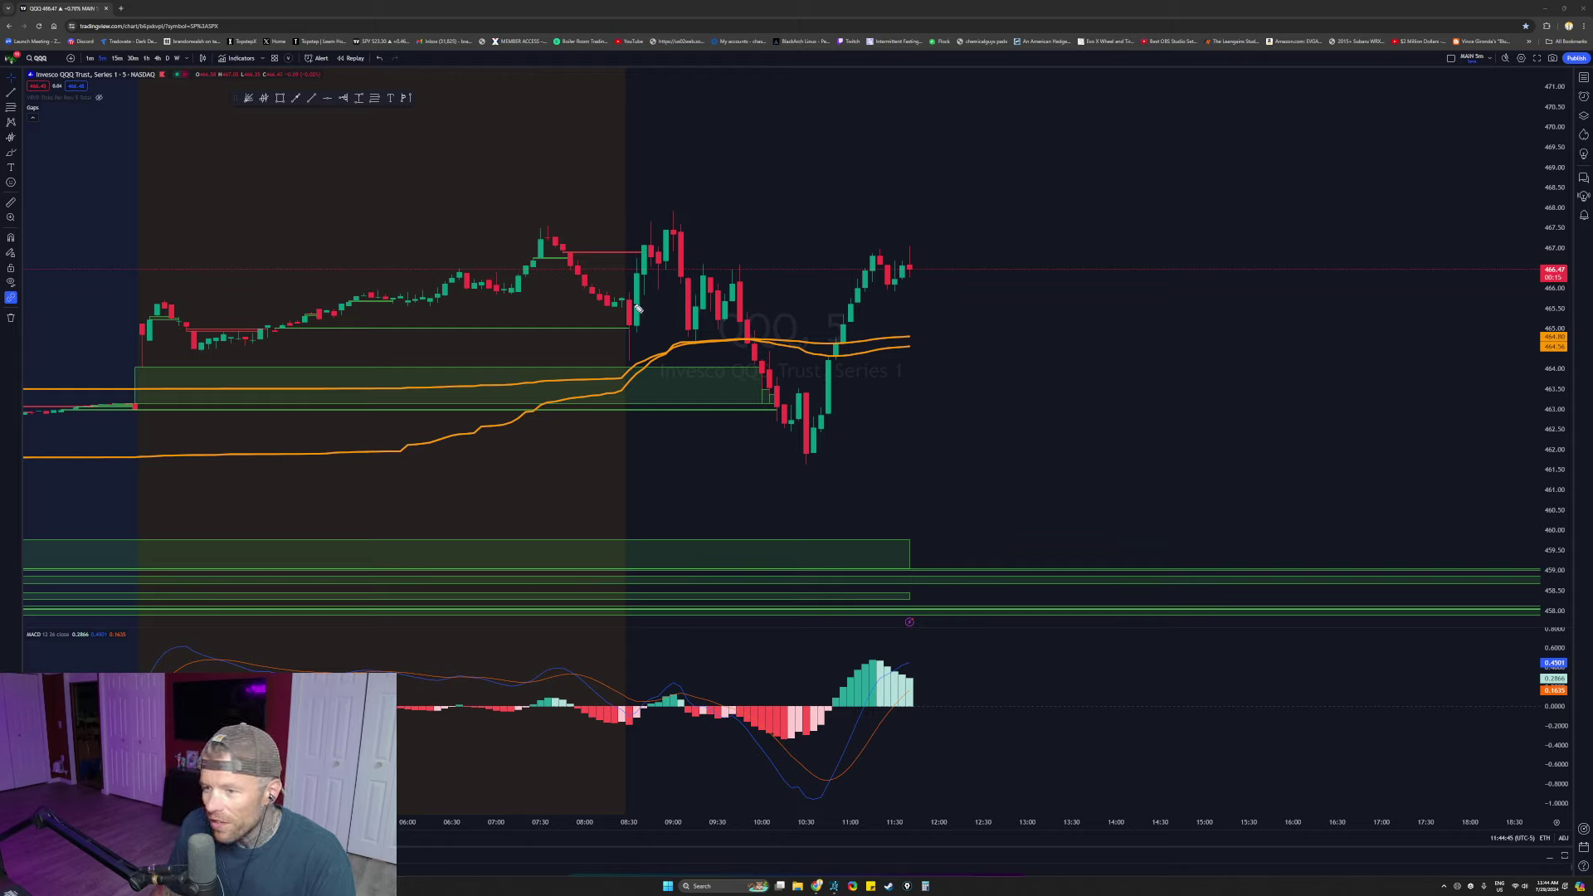
mouse_move(637, 309)
mouse_down()
mouse_move(768, 369)
mouse_move(814, 448)
mouse_move(863, 332)
mouse_move(1183, 122)
mouse_move(1133, 89)
mouse_up()
click(25, 665)
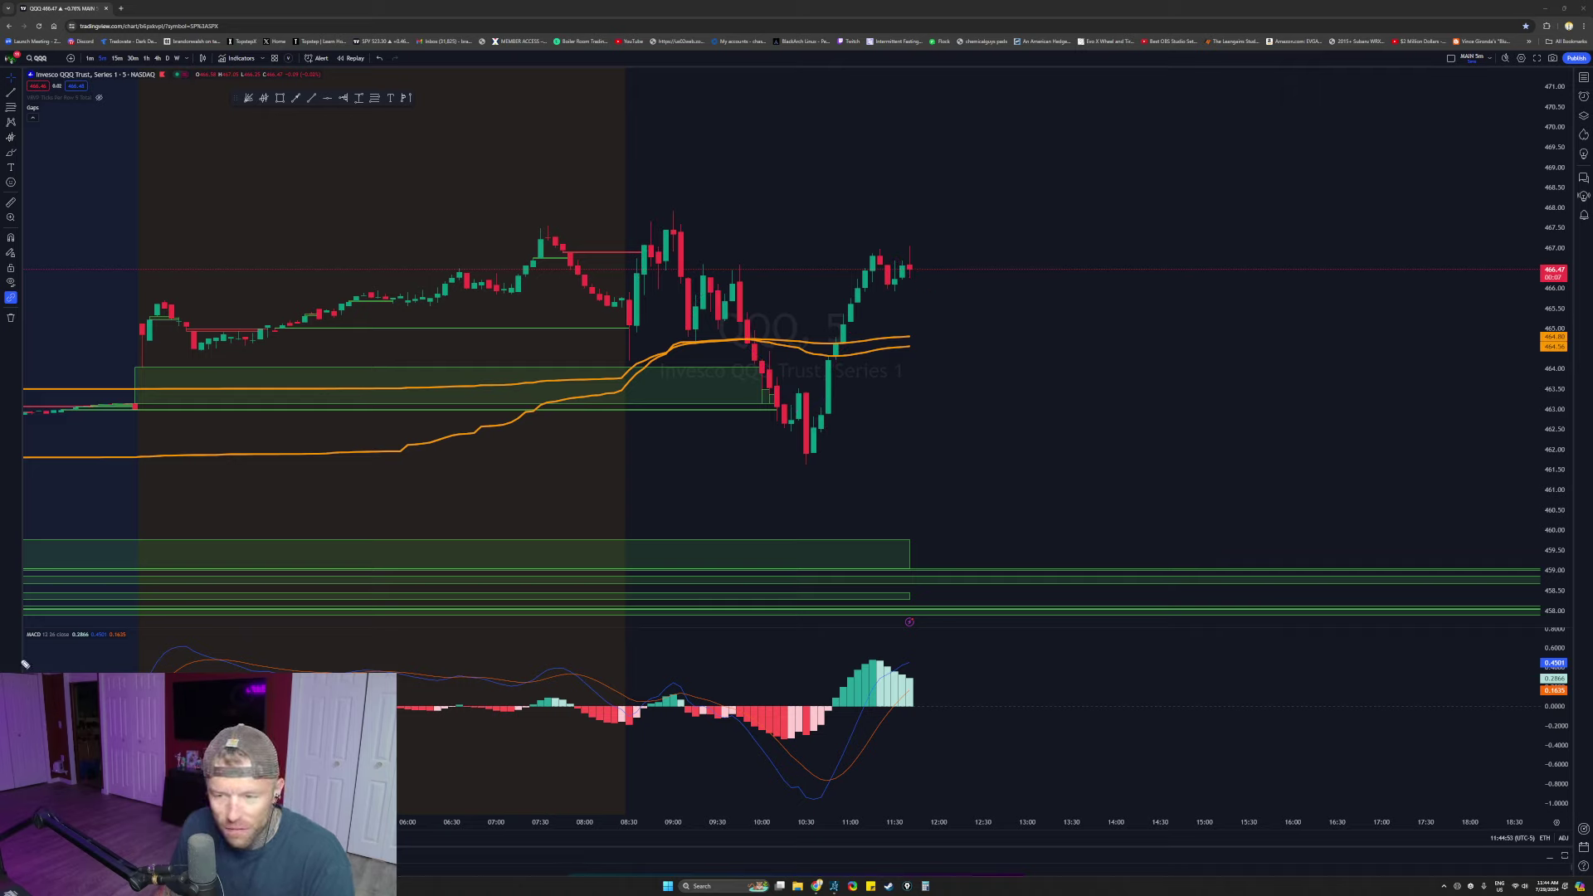
drag(639, 172, 469, 148)
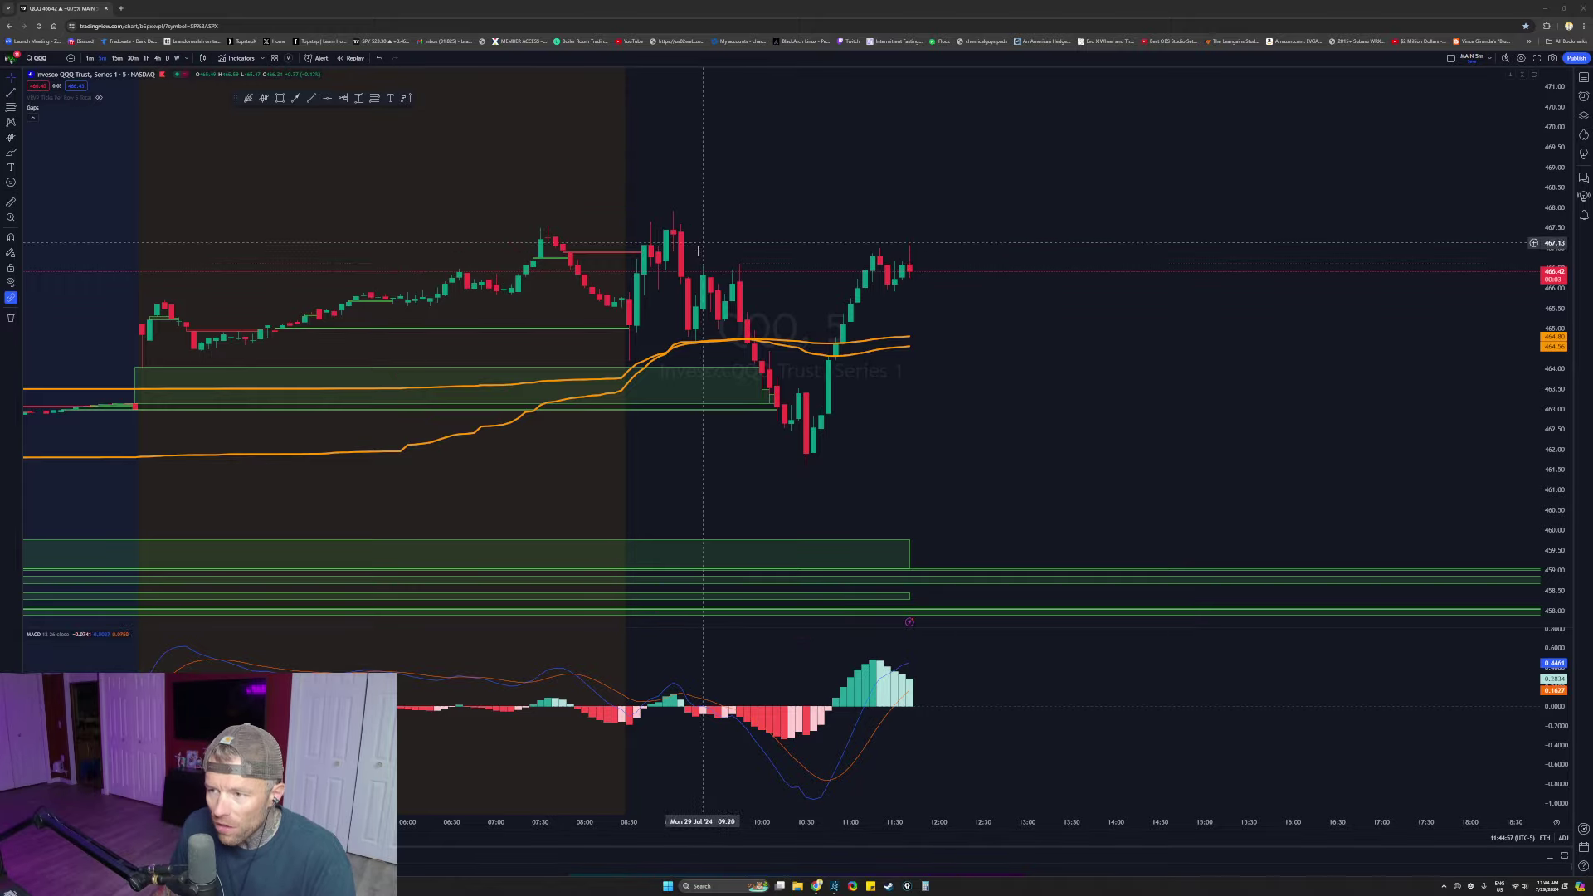
Step: Circle the previous session's high, box the overnight and pre-market ranges freehand, and clear the markings
scroll(733, 334, down, 3)
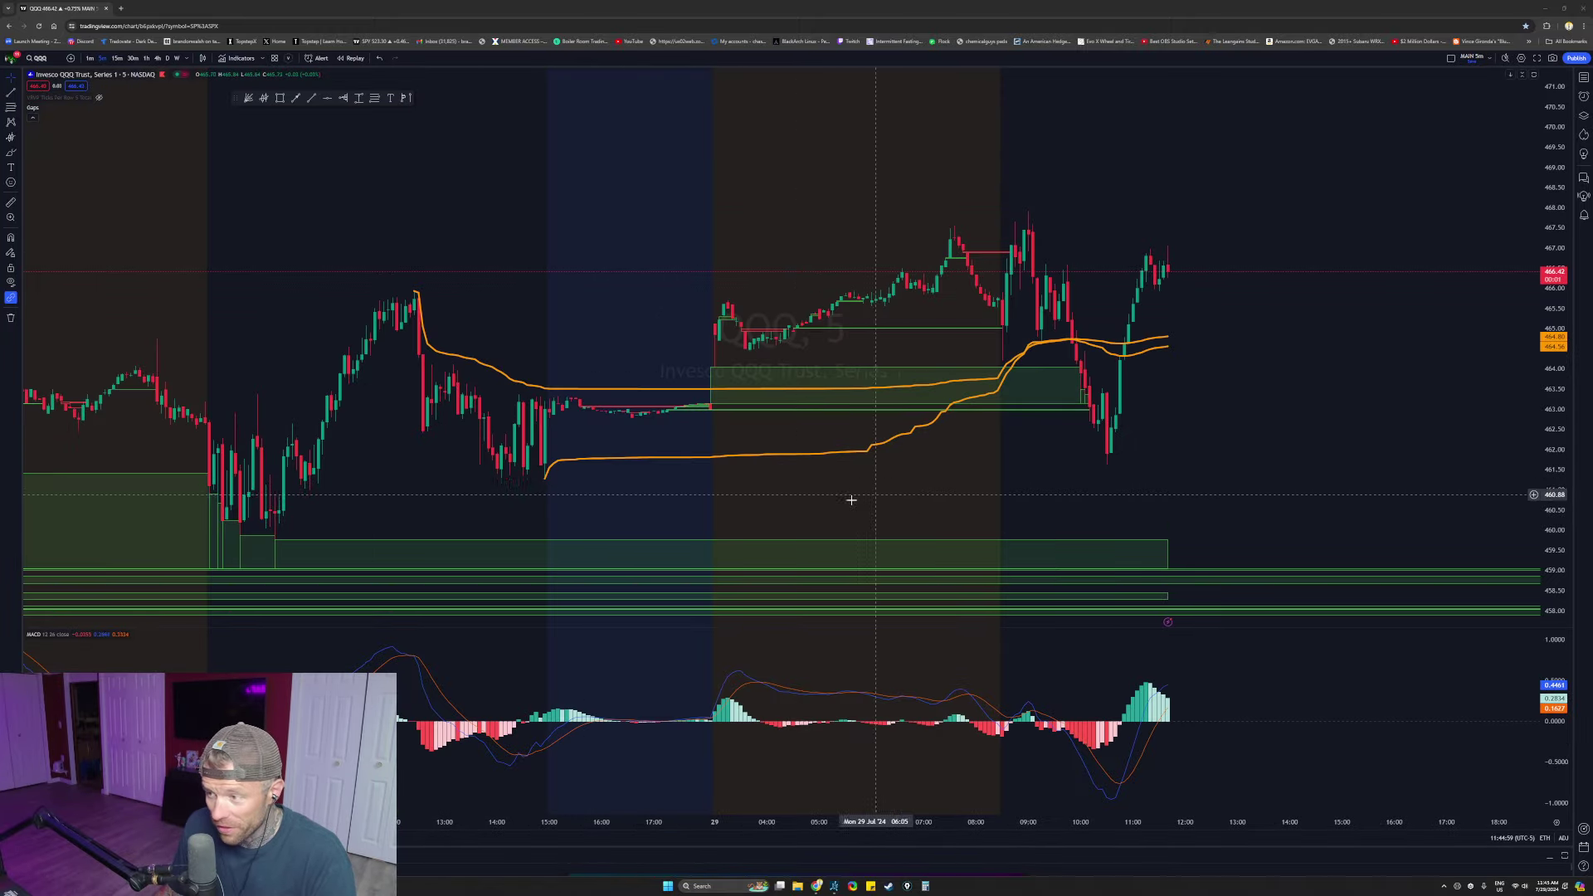
scroll(1001, 480, right, 1)
scroll(1001, 480, right, 2)
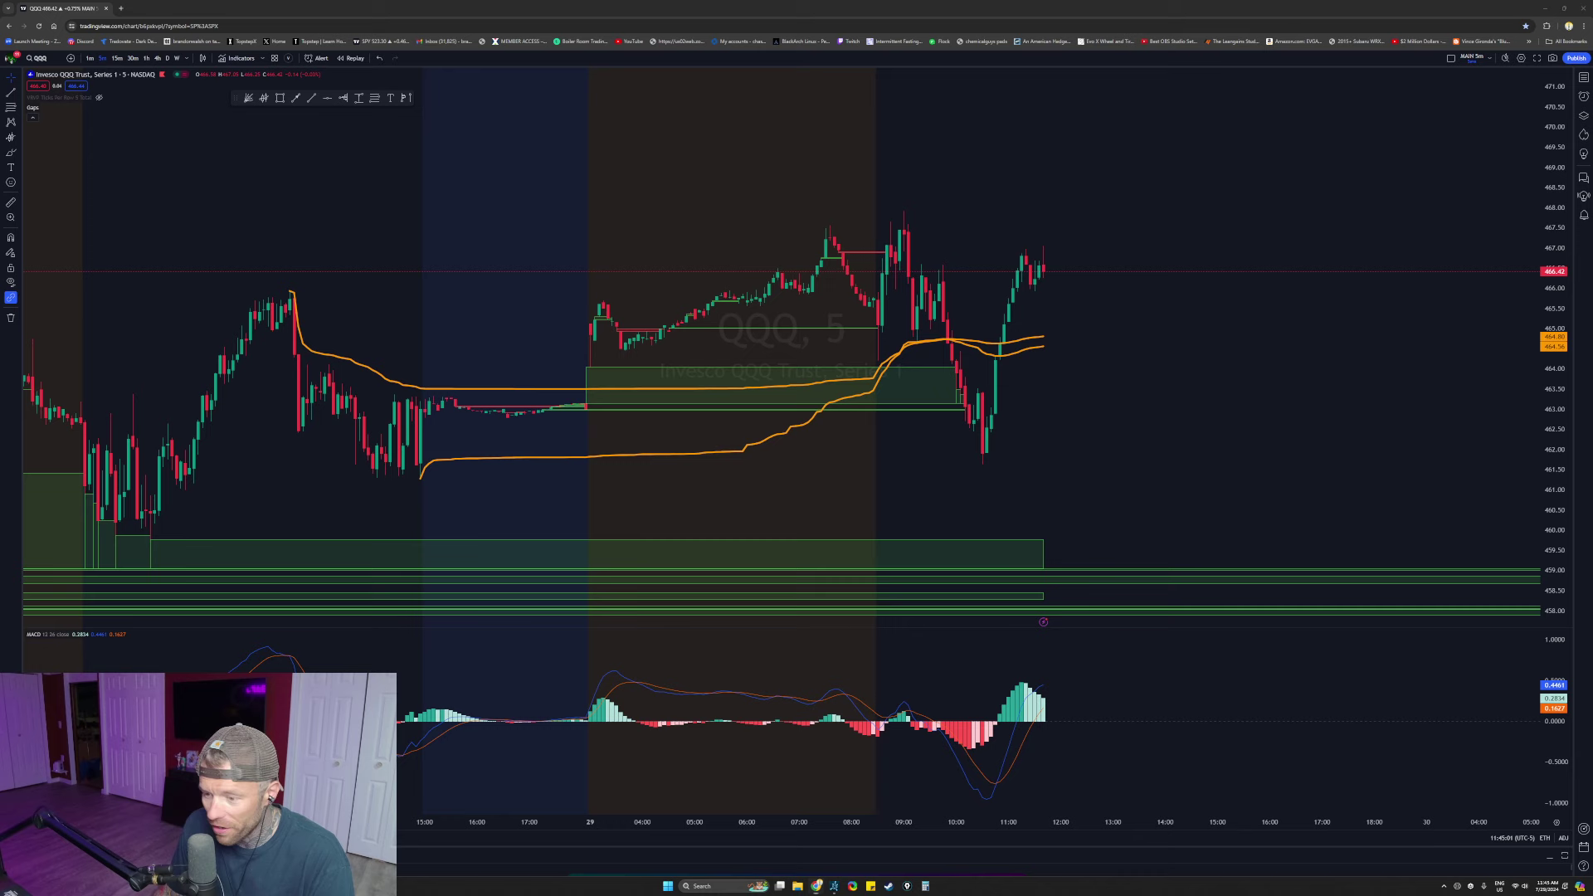
drag(292, 273, 249, 266)
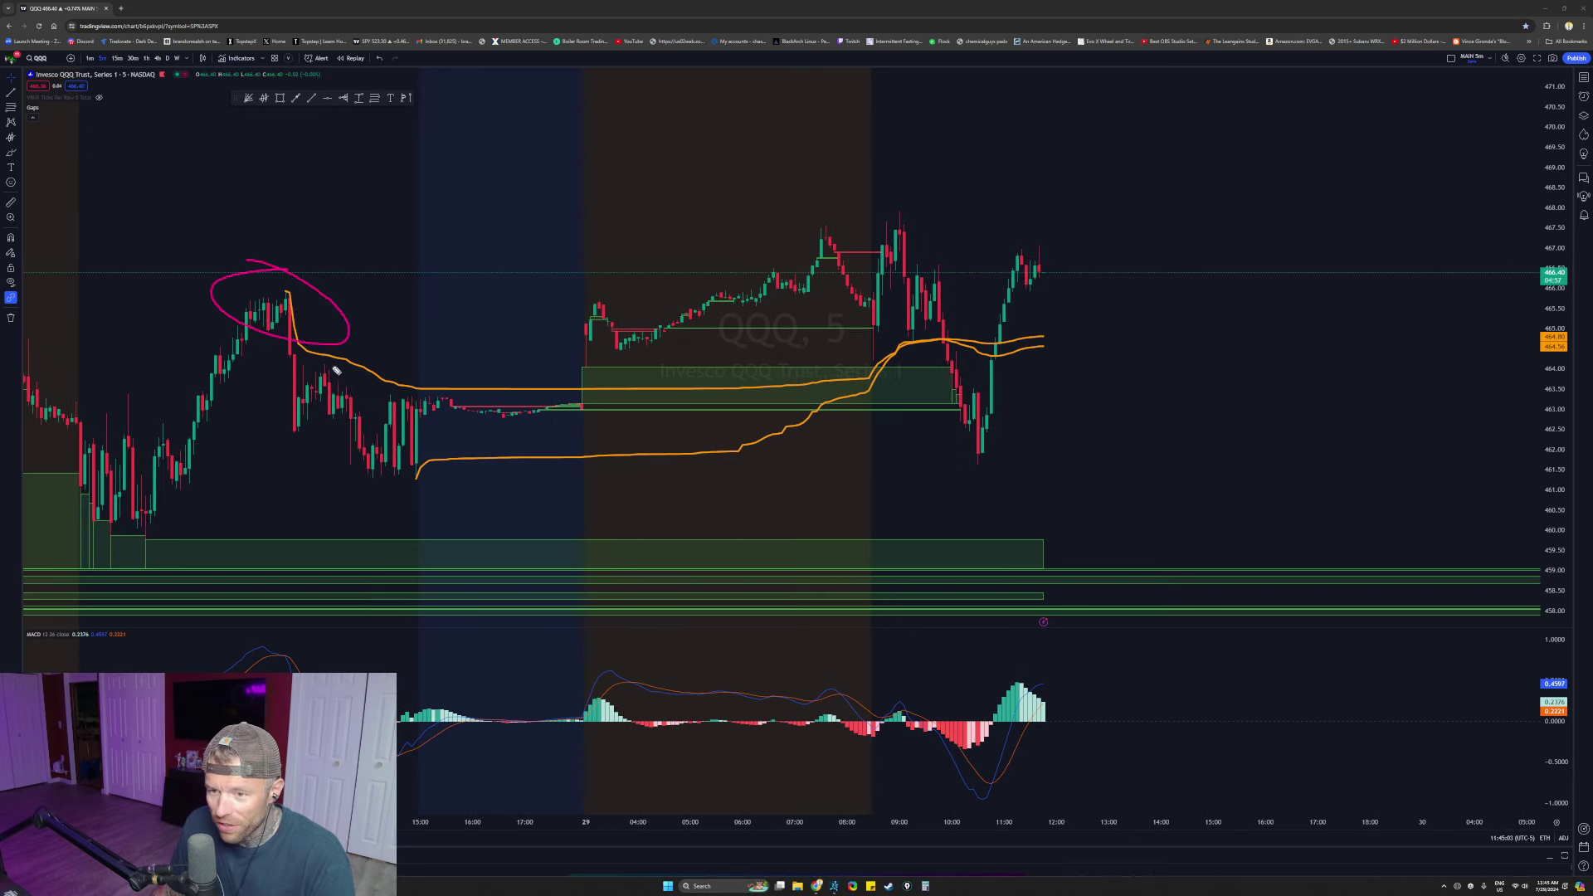
mouse_move(581, 359)
mouse_down()
mouse_move(416, 348)
mouse_move(551, 430)
mouse_move(568, 373)
mouse_up()
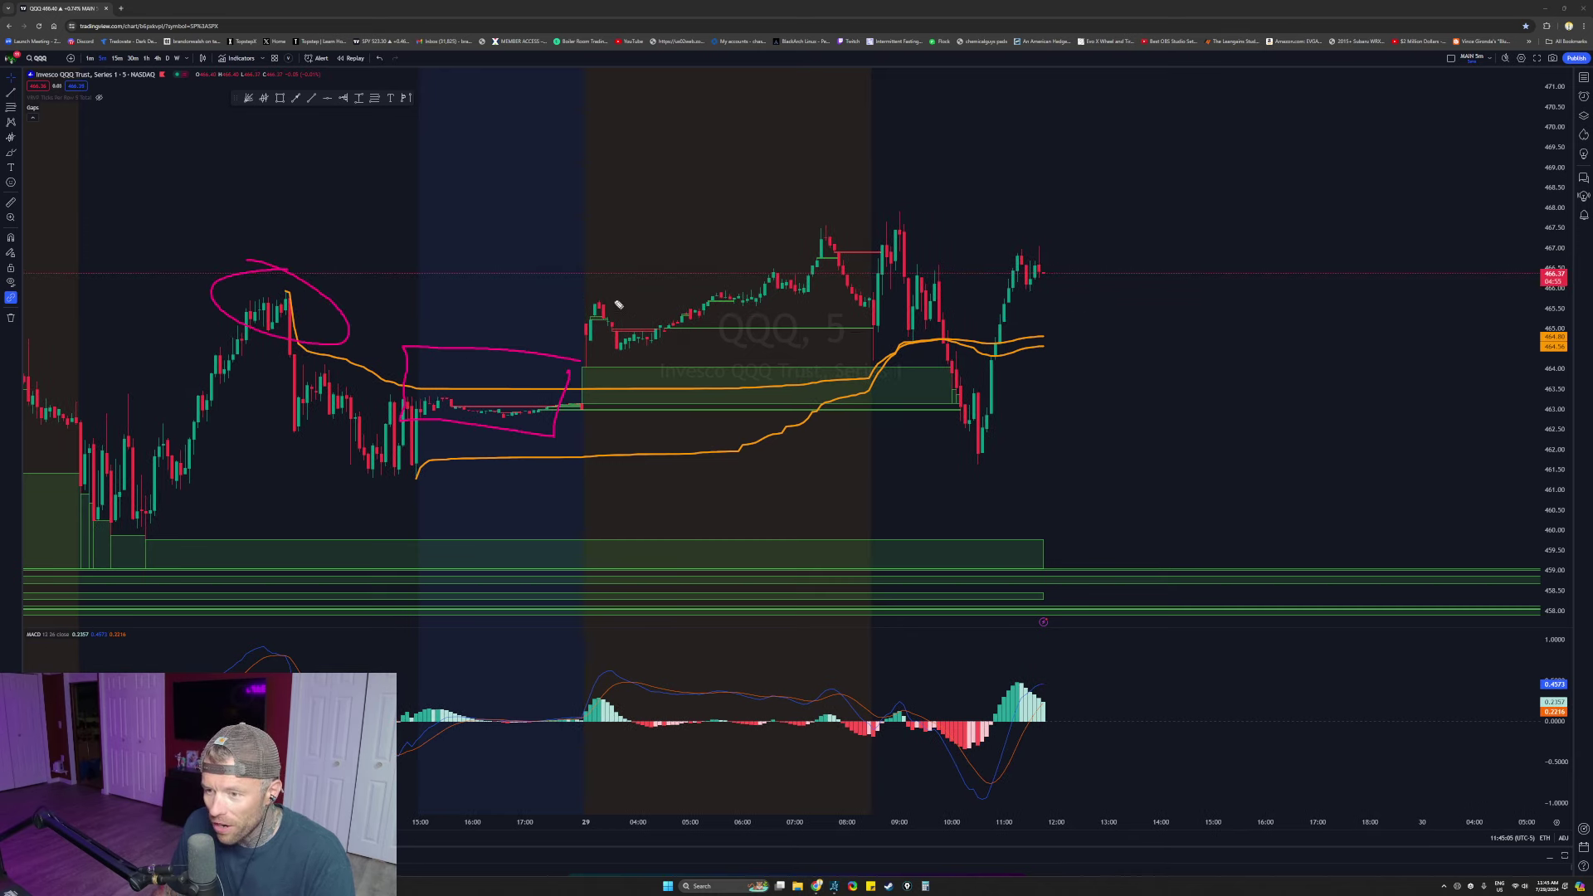
mouse_move(571, 295)
mouse_down()
mouse_move(863, 335)
mouse_move(606, 403)
mouse_move(594, 264)
mouse_up()
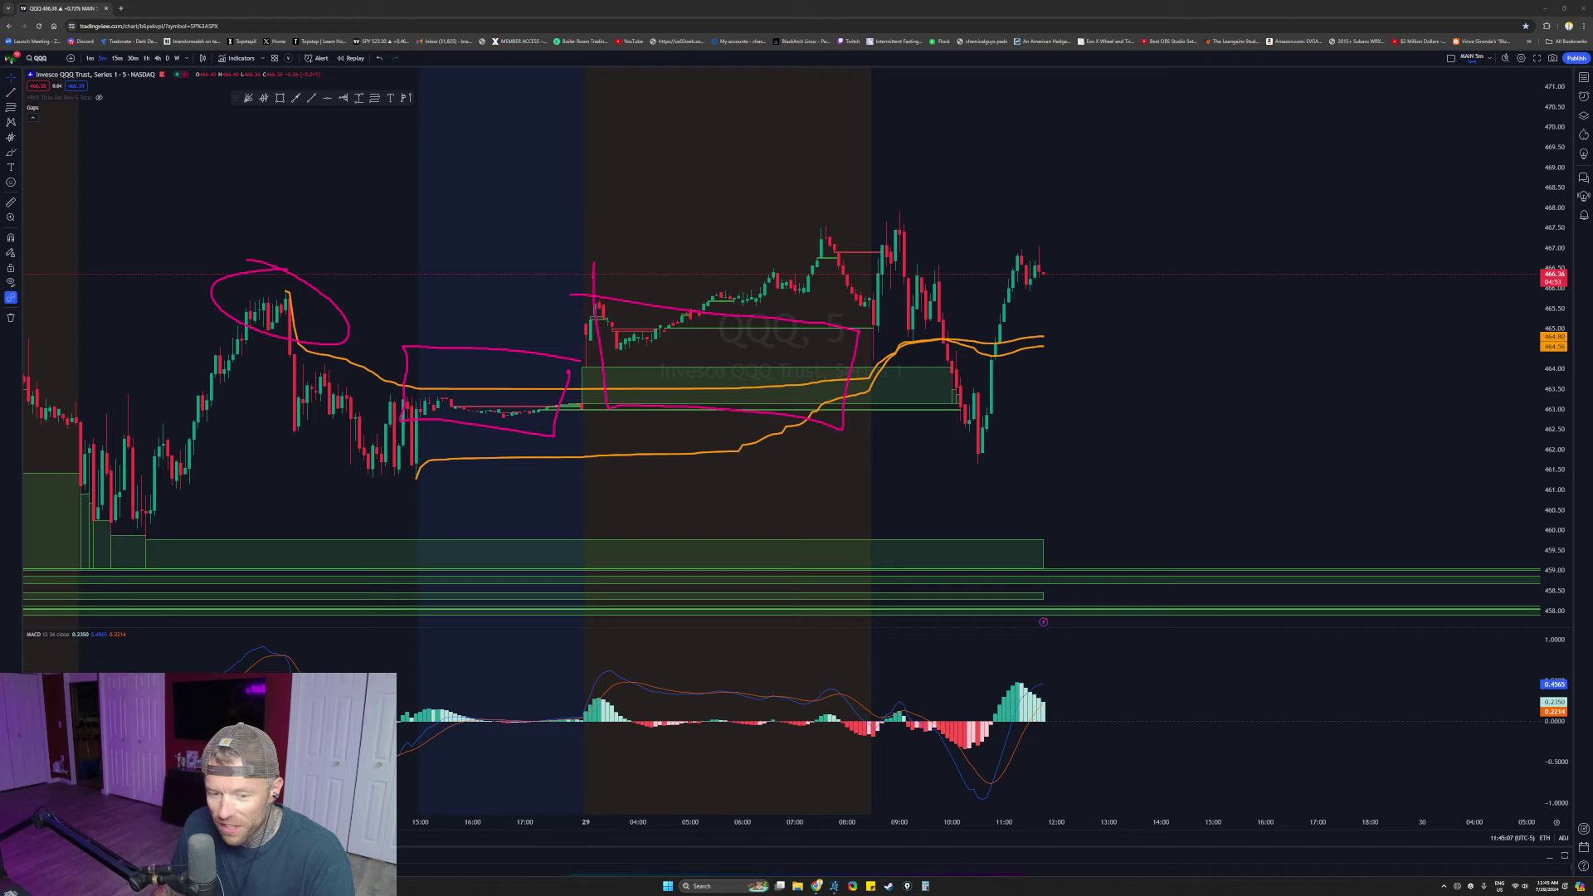
key(ctrl+shift+7)
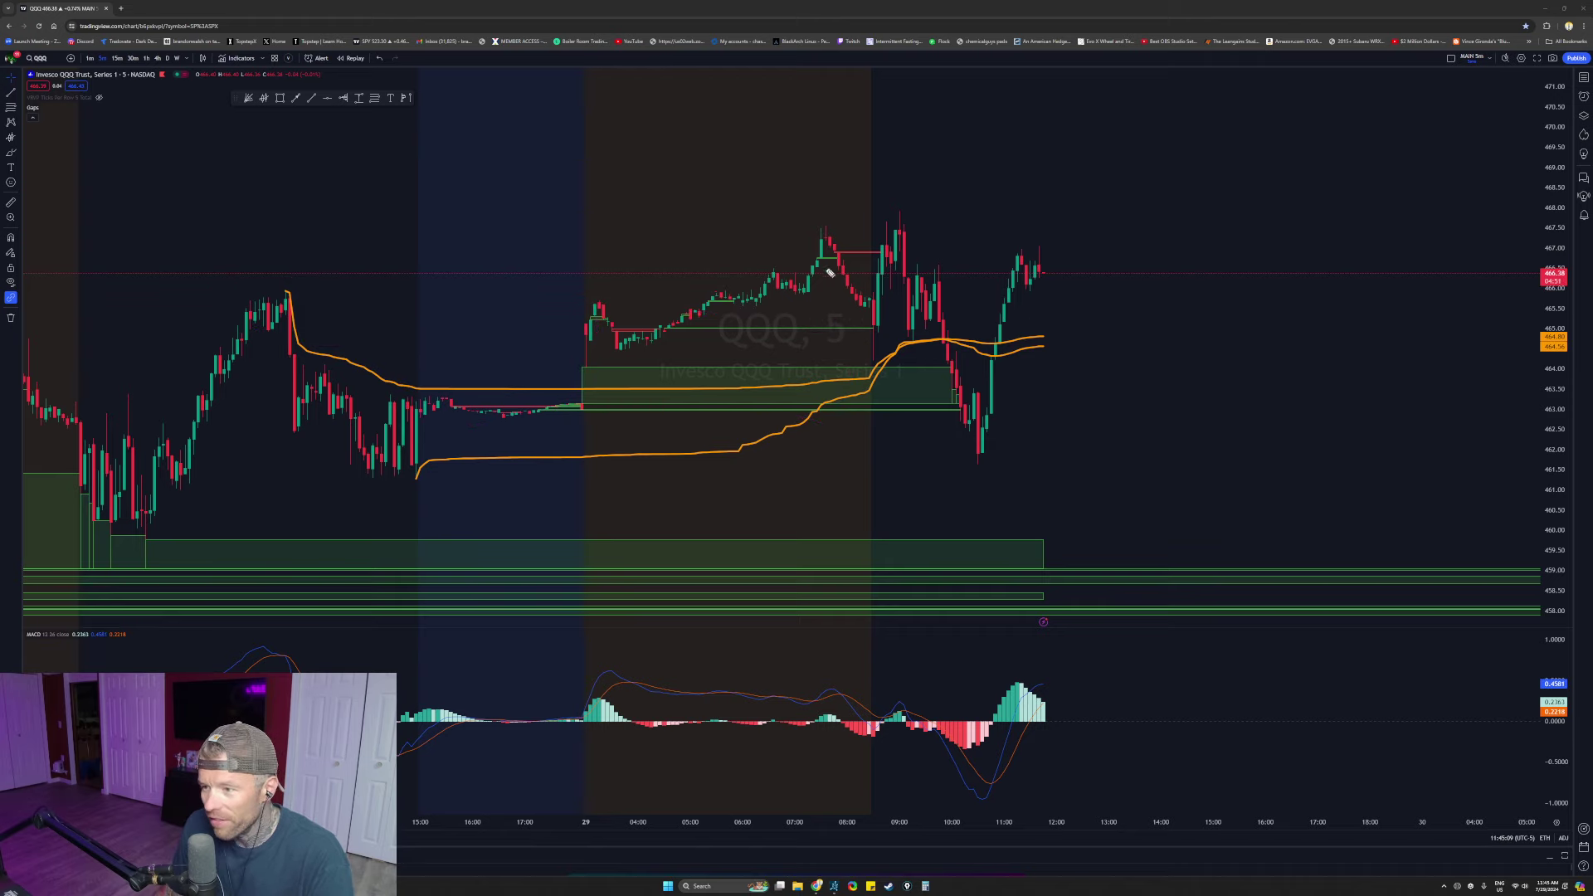
Step: Circle the two morning highs and the low between them, and draw a line across both highs
mouse_move(820, 210)
mouse_down()
mouse_move(816, 237)
mouse_move(863, 336)
mouse_move(910, 355)
mouse_move(859, 356)
mouse_move(890, 213)
mouse_move(885, 226)
mouse_up()
drag(746, 220, 1072, 244)
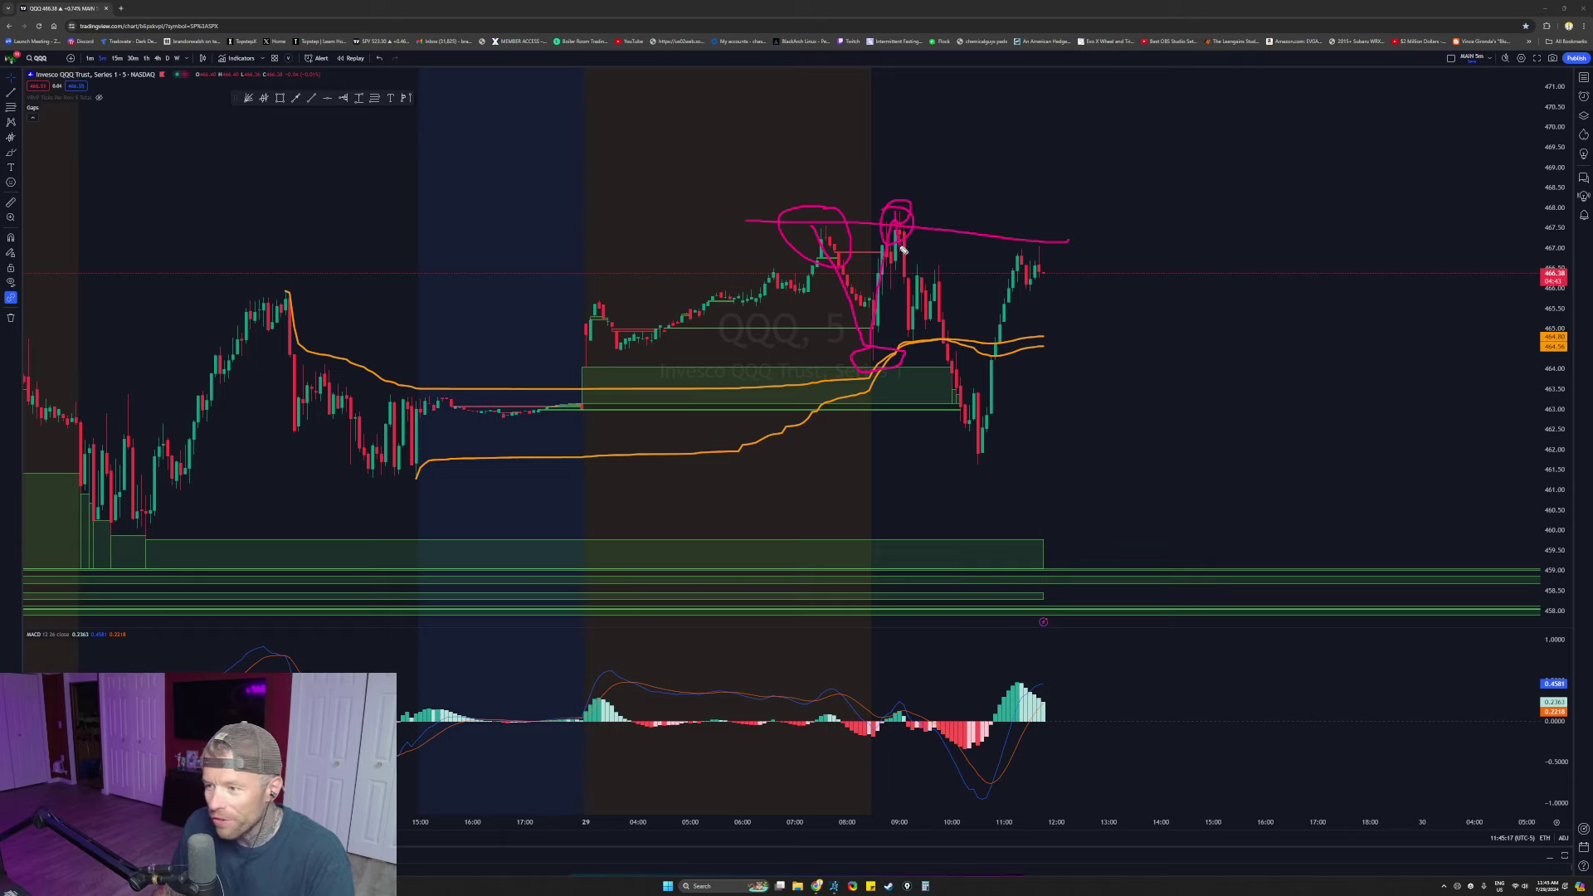
Step: Sketch the sell-off, recovery and projected bounce from the circled orange lines, label that area "Sup", and clear the markings
mouse_move(912, 335)
mouse_down()
mouse_move(935, 328)
mouse_move(984, 458)
mouse_move(1038, 268)
mouse_move(1074, 340)
mouse_move(1233, 116)
mouse_up()
mouse_move(1092, 315)
mouse_down()
mouse_move(1067, 371)
mouse_move(1104, 328)
mouse_up()
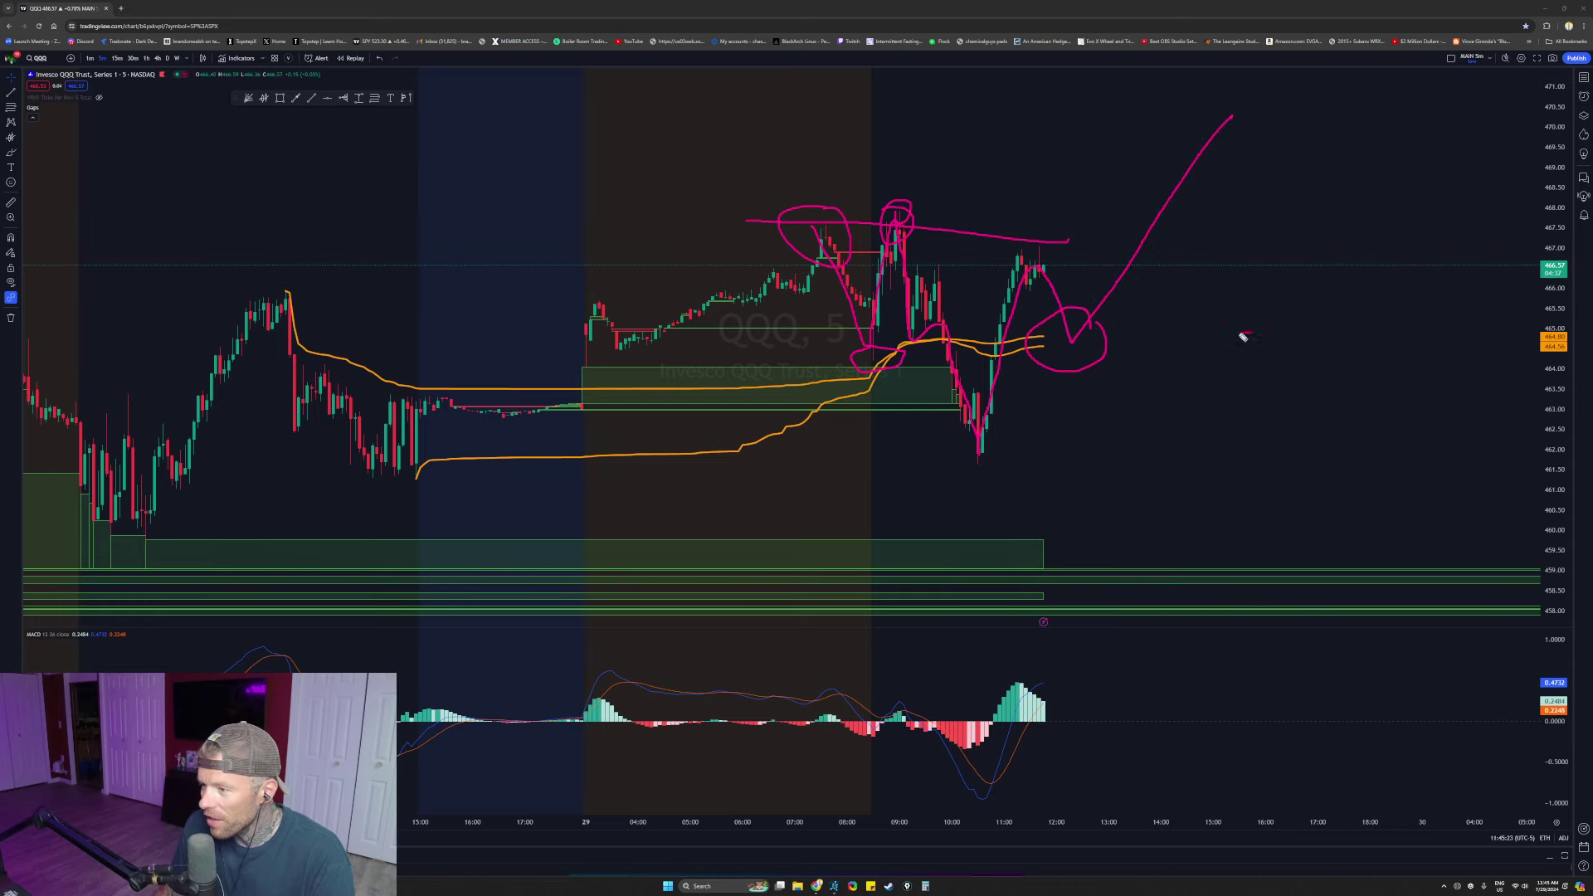
mouse_move(1250, 333)
mouse_down()
mouse_move(1077, 351)
mouse_move(1140, 378)
mouse_move(1309, 336)
mouse_move(1303, 361)
mouse_up()
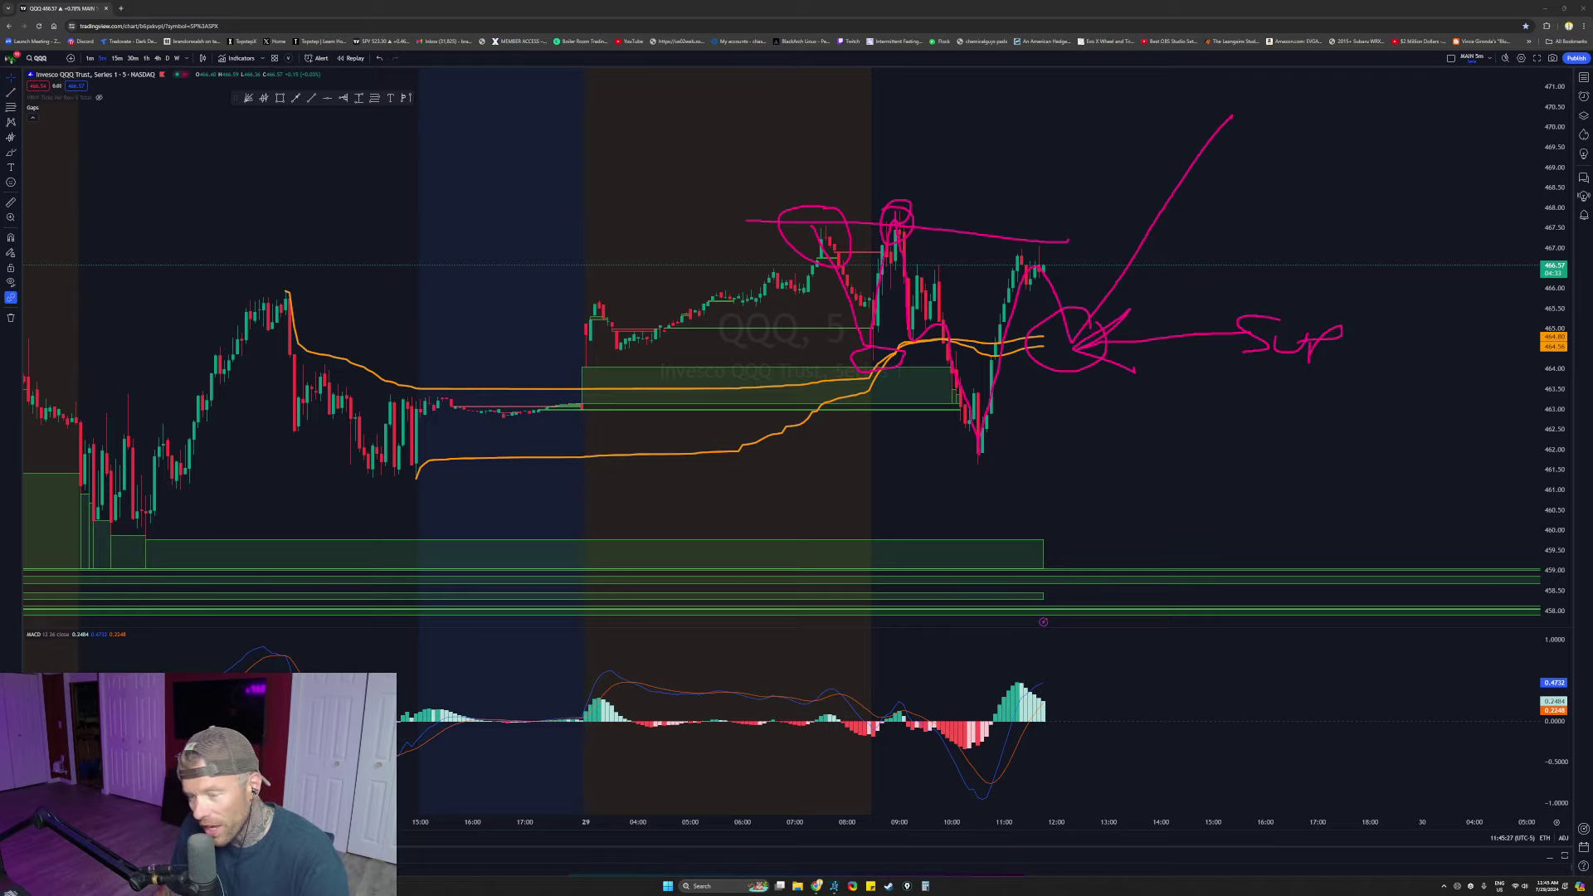
key(Escape)
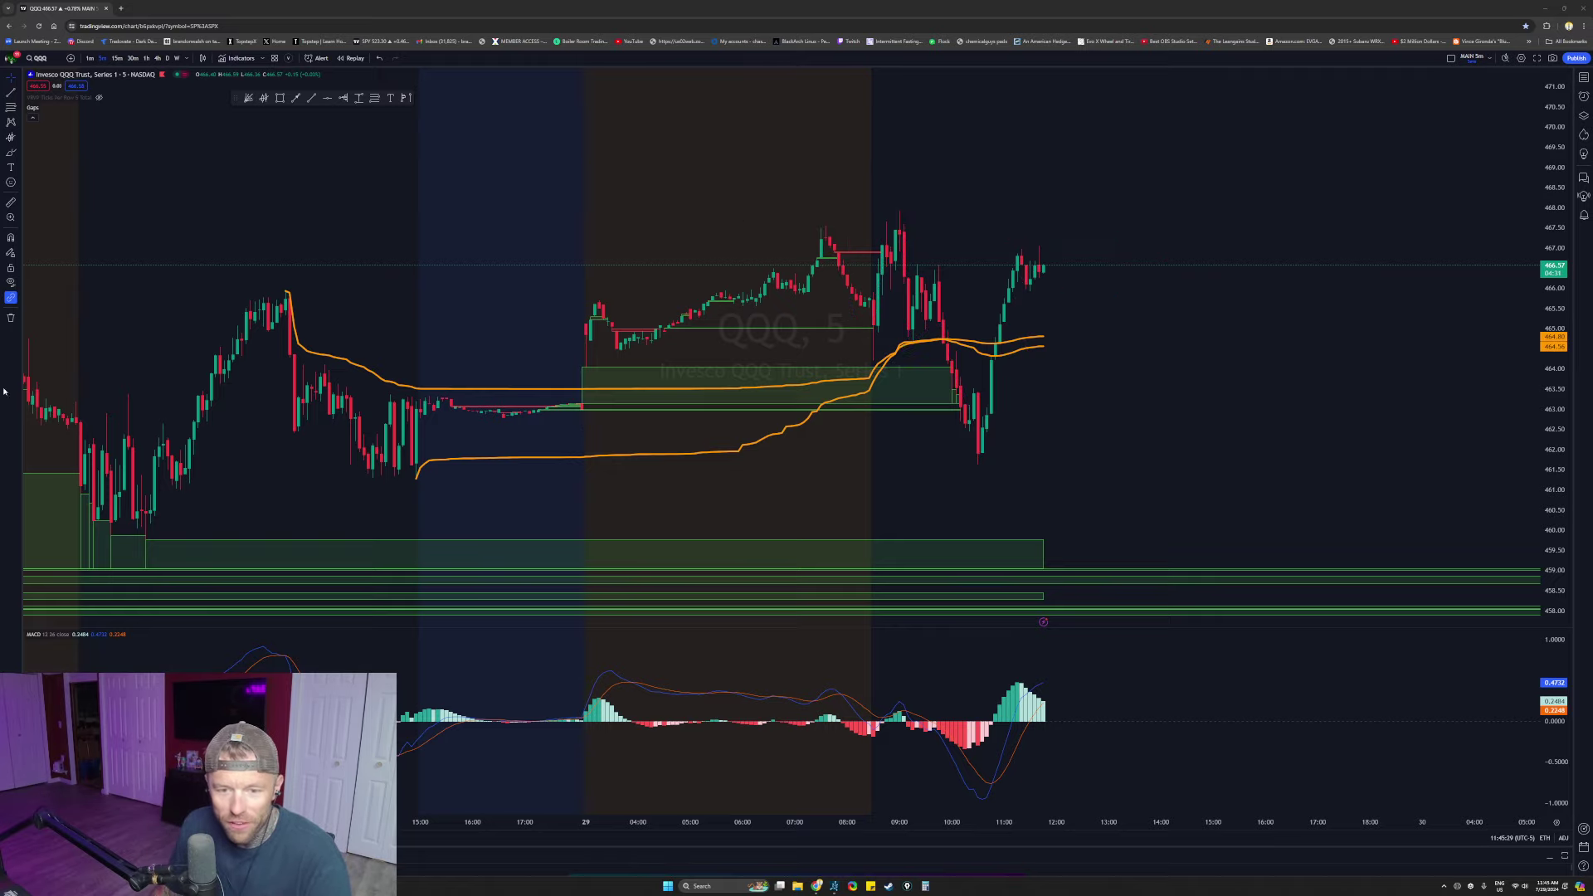
Step: Re-anchor the upper orange line from the previous session's high to the 09:00 high on July 29
scroll(1228, 460, up, 3)
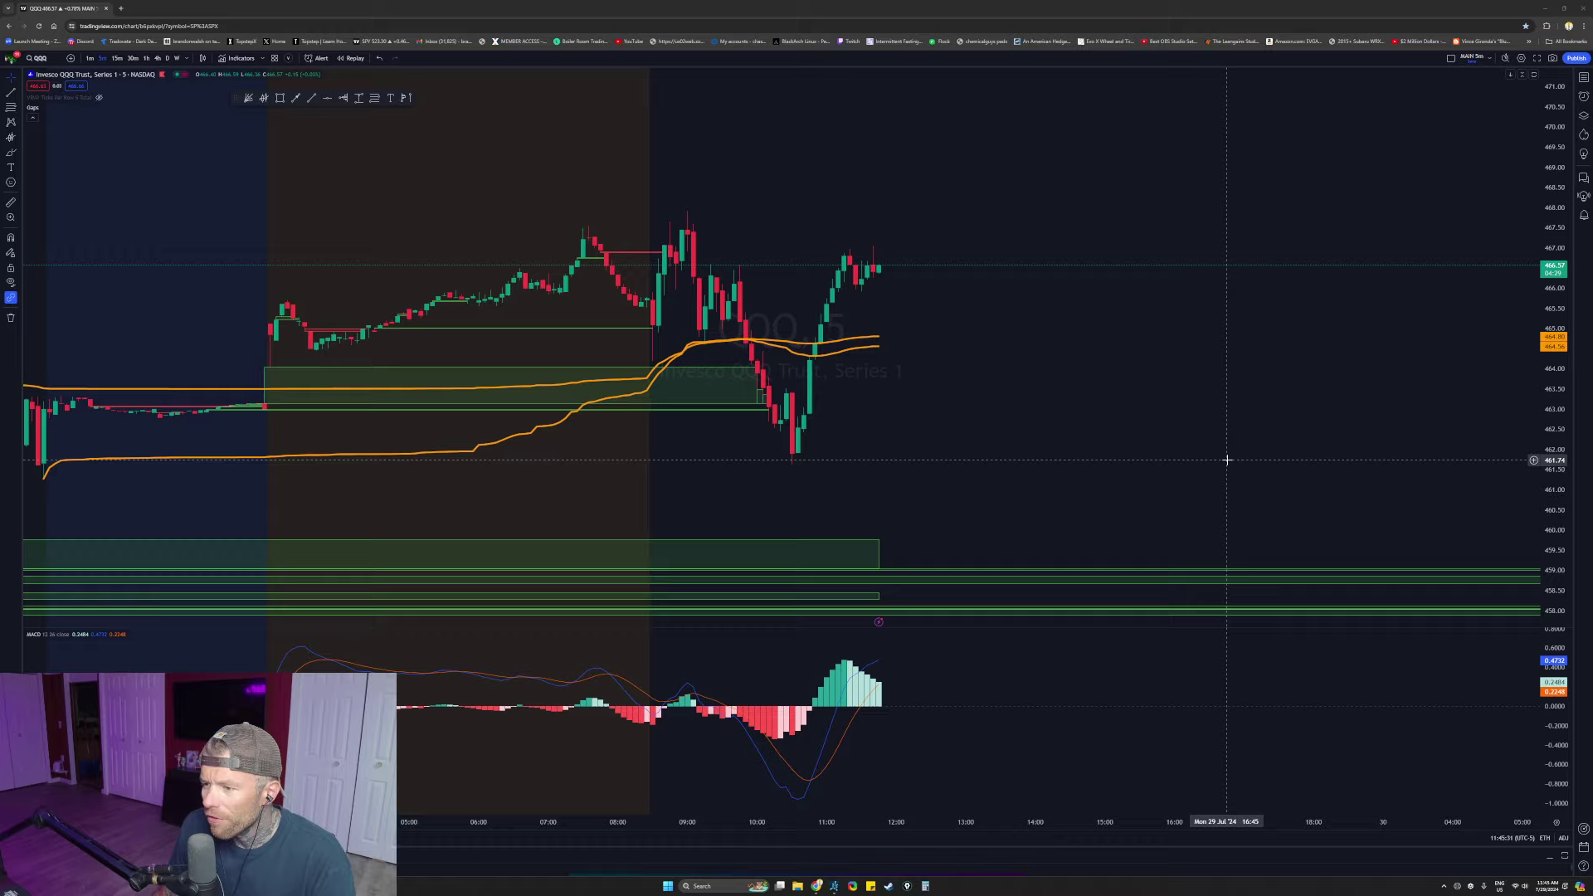
scroll(1073, 381, down, 2)
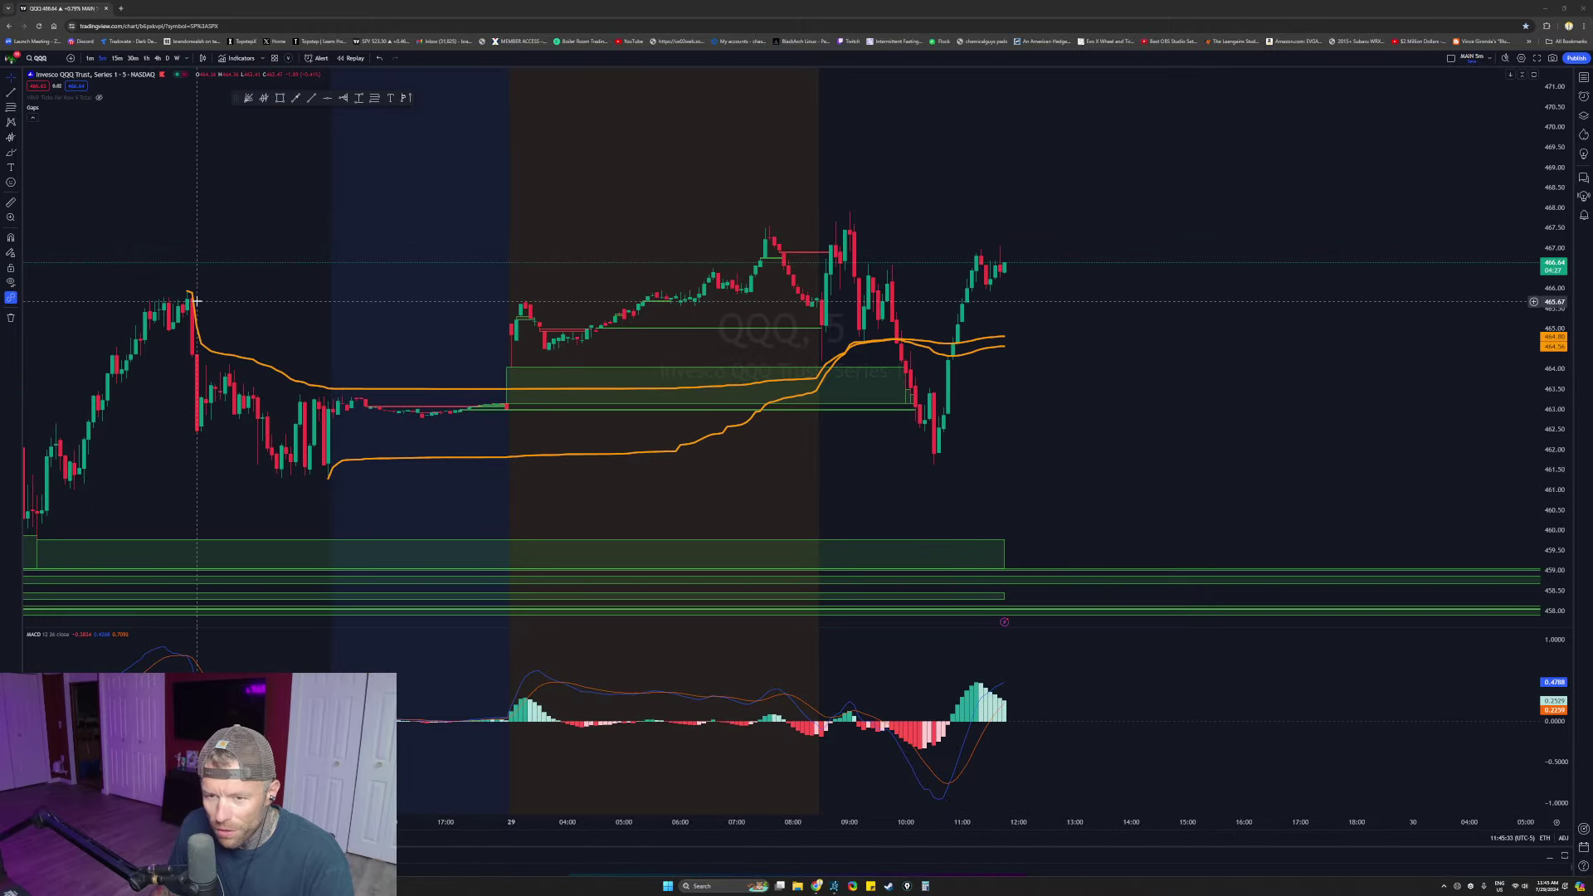
drag(190, 293, 849, 233)
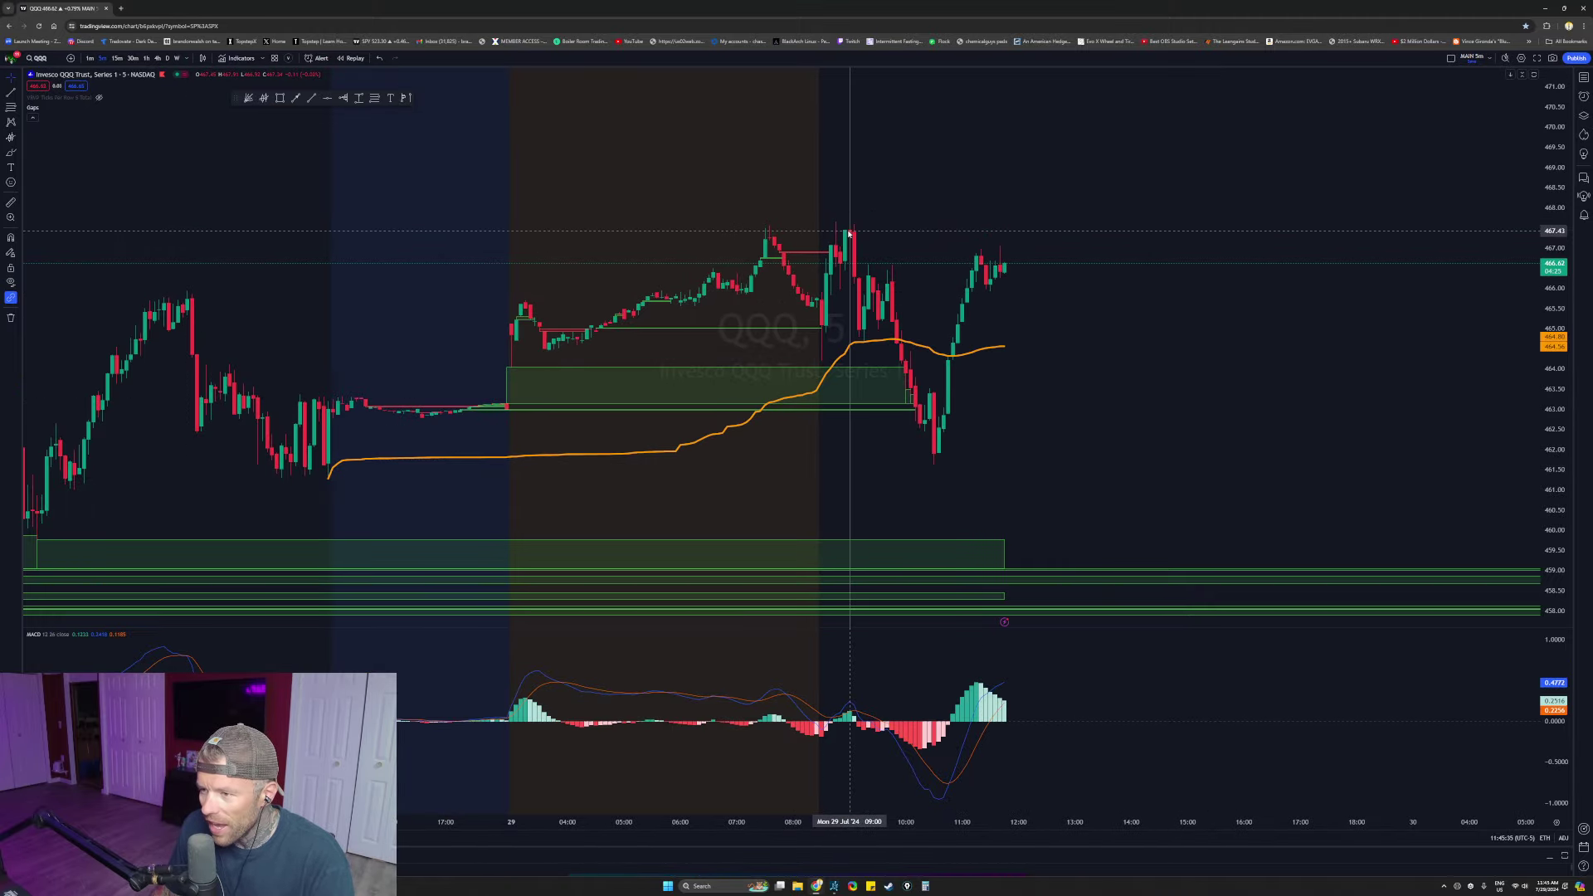
click(848, 234)
Step: Re-anchor the lower orange line from the previous session's closing low to the 10:30 low on July 29
scroll(1131, 462, up, 2)
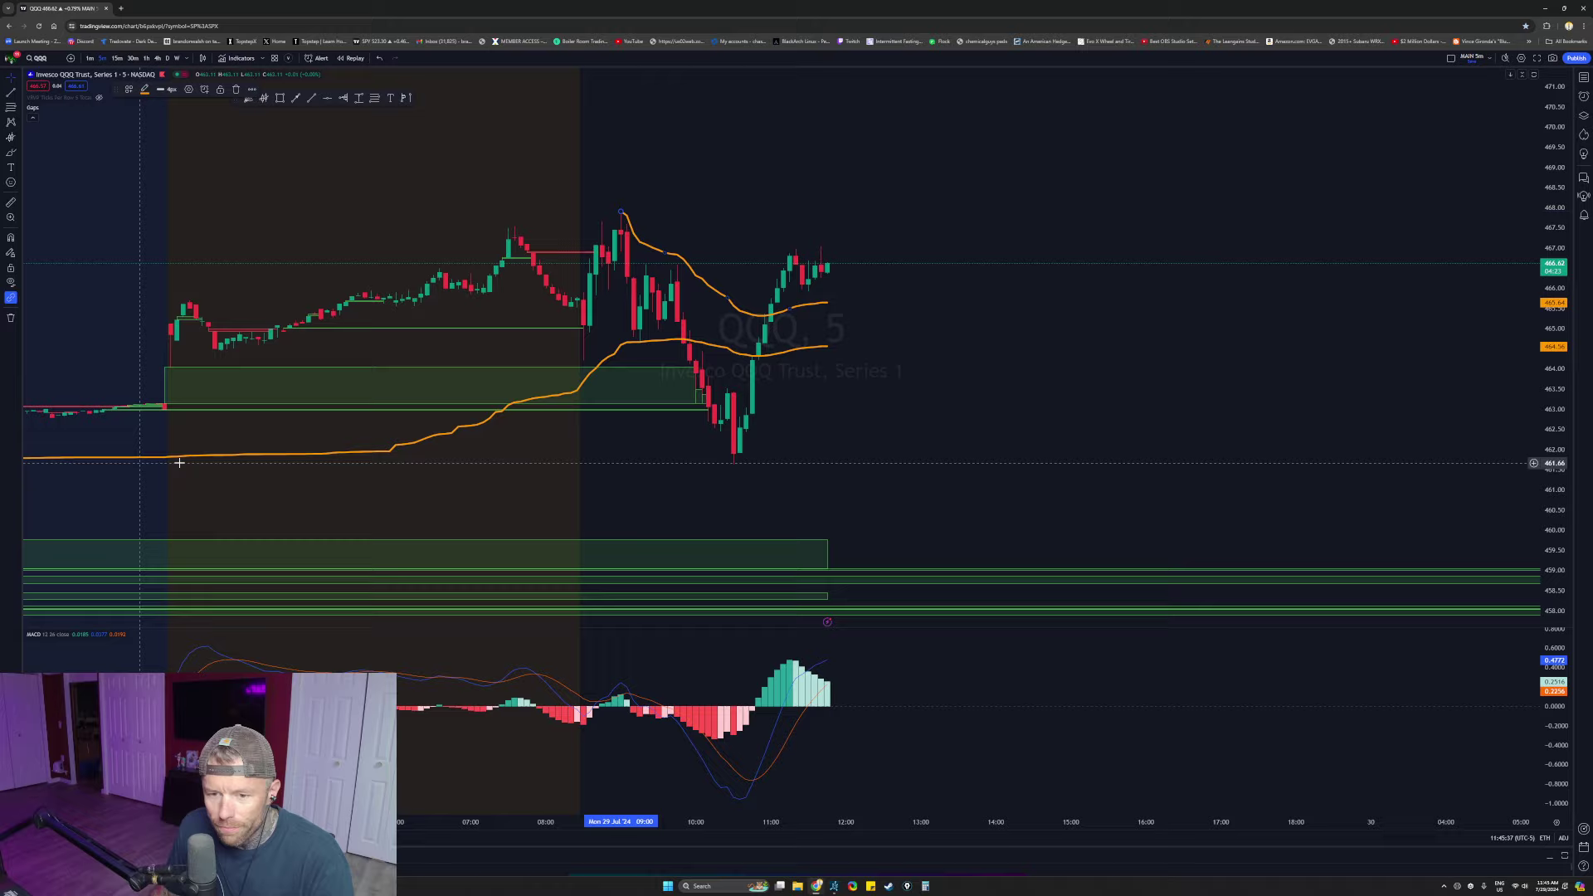
scroll(179, 463, down, 5)
drag(590, 479, 1062, 461)
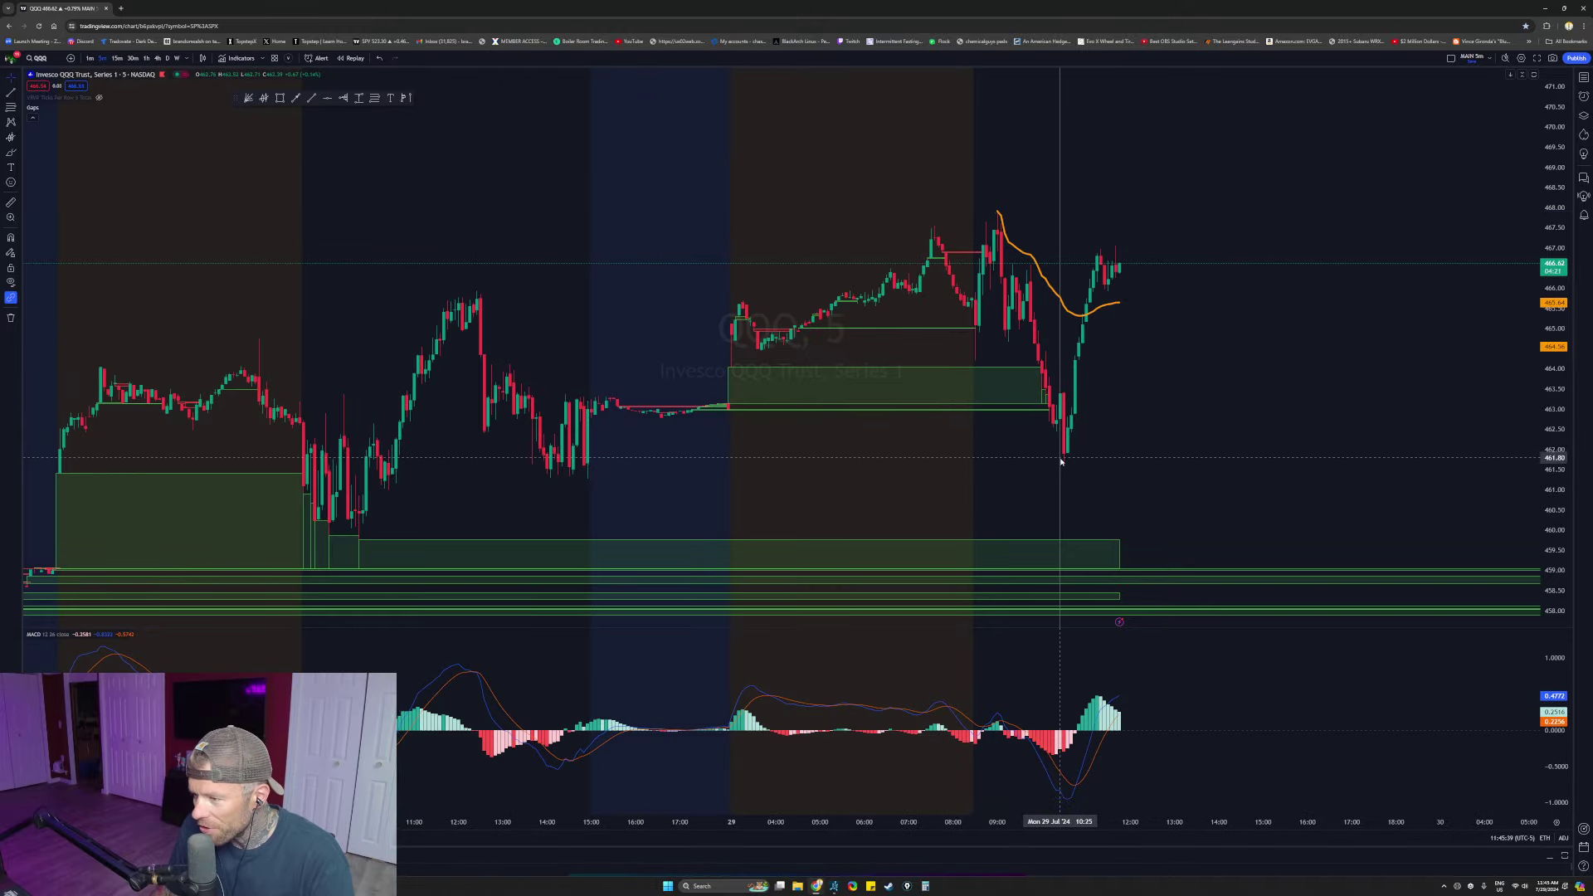
scroll(1065, 452, up, 5)
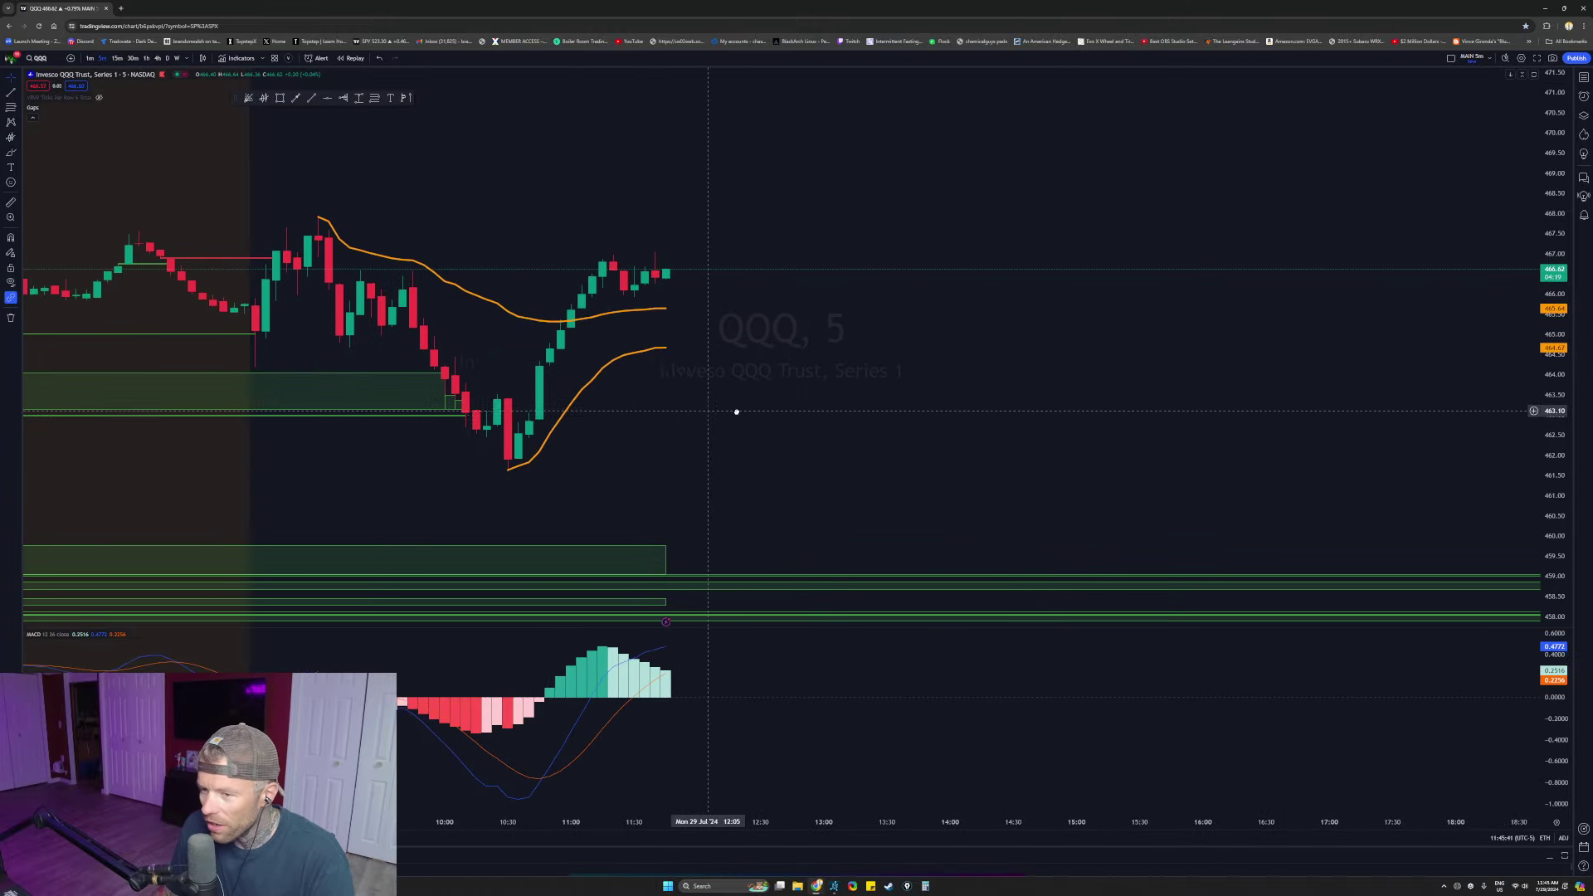
Step: Sketch the rally from the circled 10:30 low, mark the 09:00 high with an arrow, box the recent highs, and clear the markings
drag(736, 412, 937, 418)
drag(1554, 440, 1554, 368)
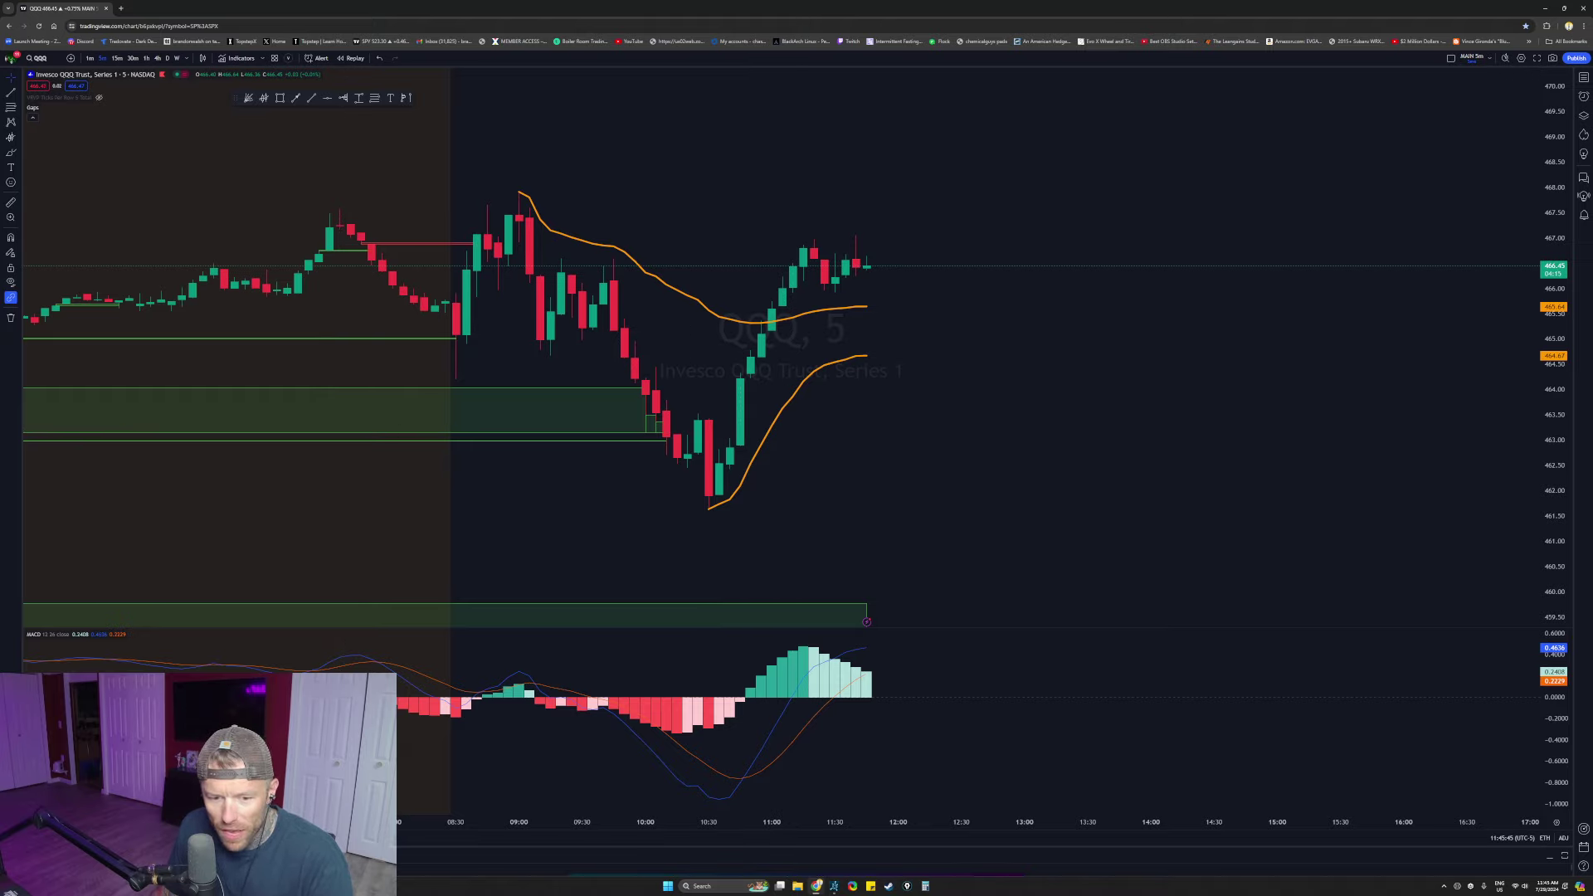
mouse_move(739, 488)
mouse_down()
mouse_move(715, 508)
mouse_move(795, 315)
mouse_move(813, 203)
mouse_up()
drag(524, 155, 564, 180)
mouse_move(730, 85)
mouse_down()
mouse_move(528, 171)
mouse_move(600, 166)
mouse_up()
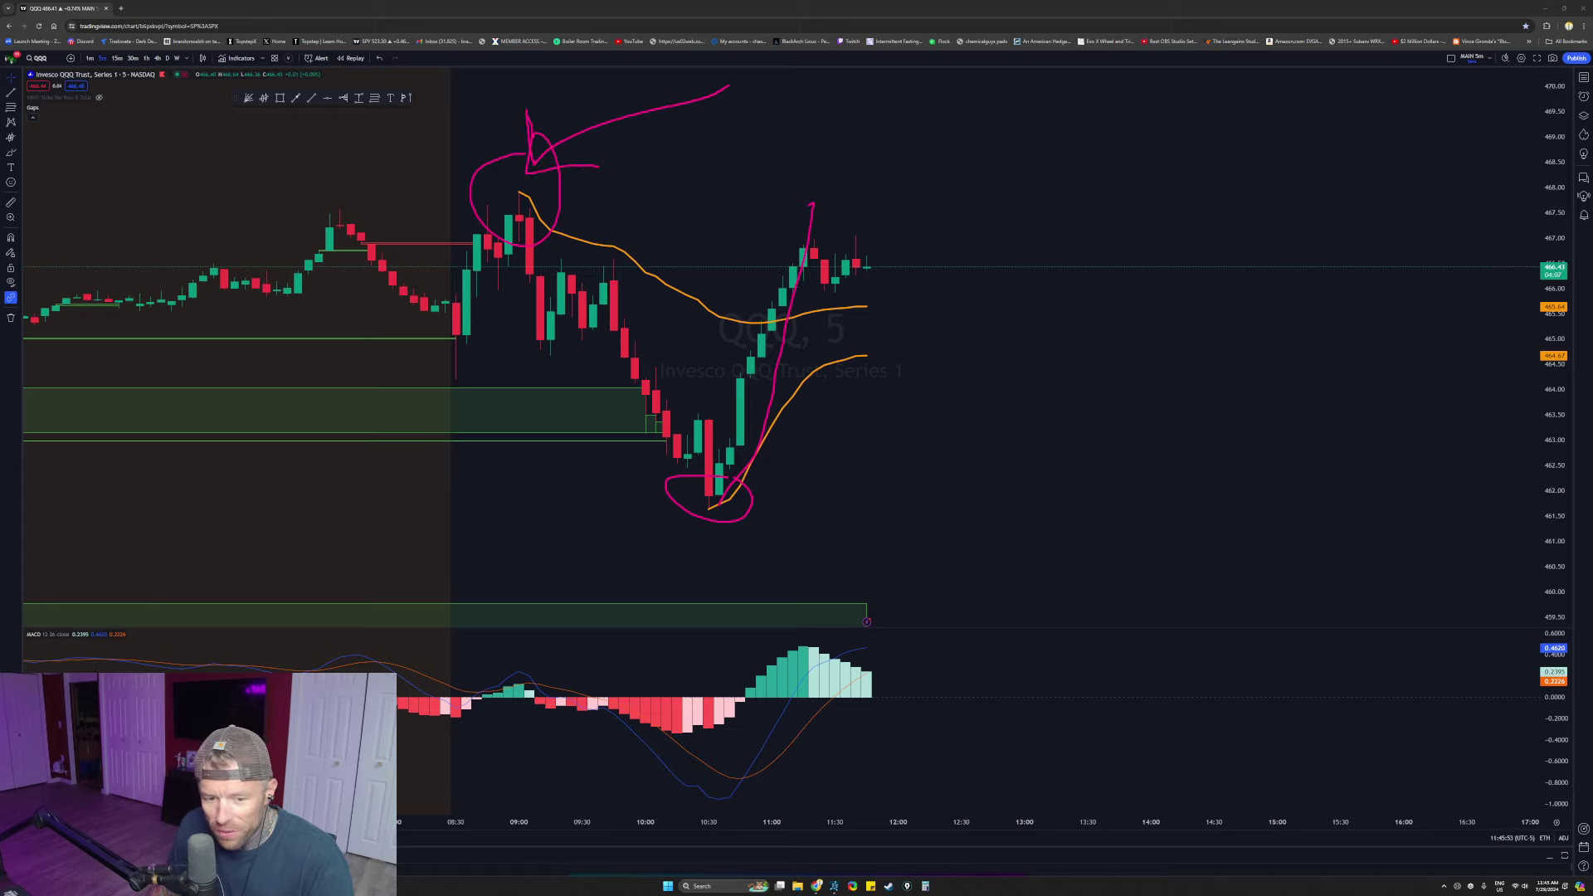
key(ctrl+shift+7)
mouse_move(716, 504)
mouse_down()
mouse_move(820, 217)
mouse_move(896, 209)
mouse_move(785, 259)
mouse_up()
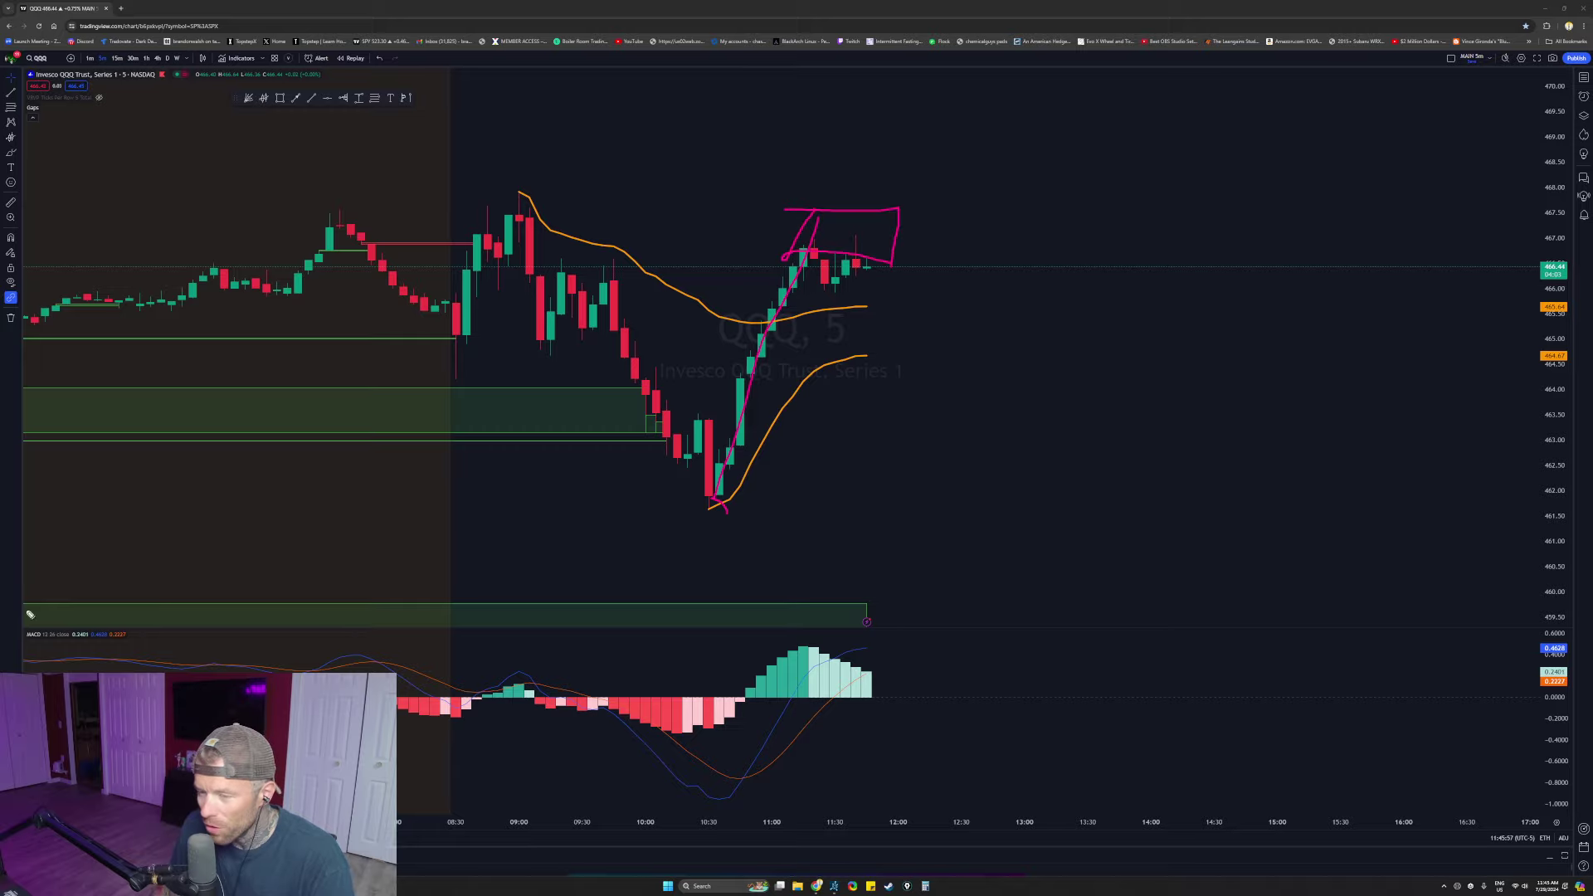
key(e)
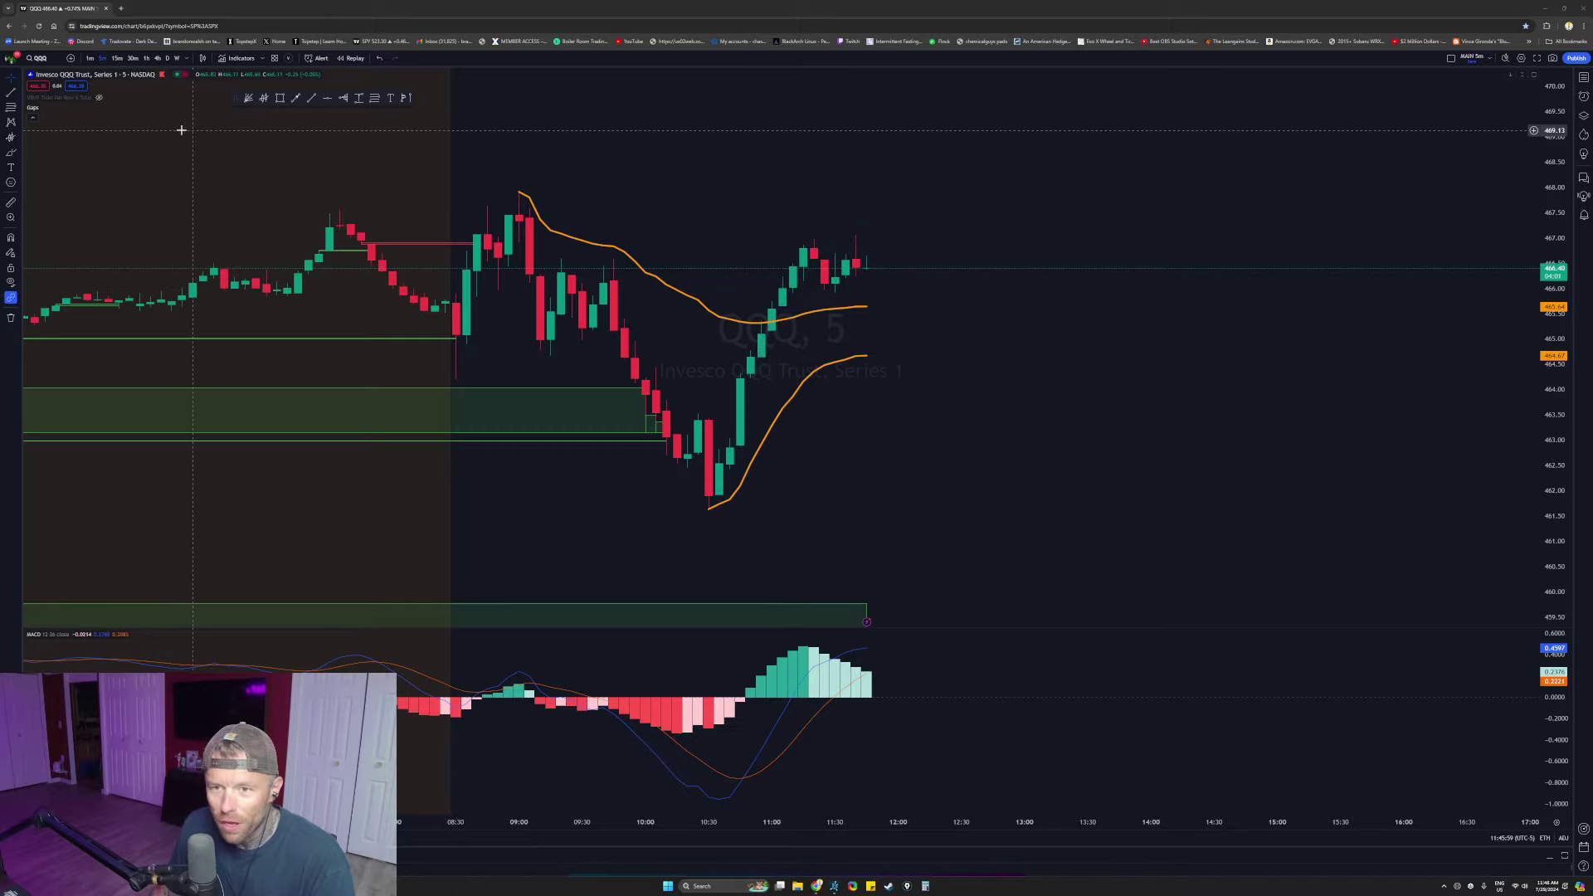
Step: Switch the chart to the 1-minute interval, circle the price retest of the upper orange line near 09:45, and clear the marking
click(90, 59)
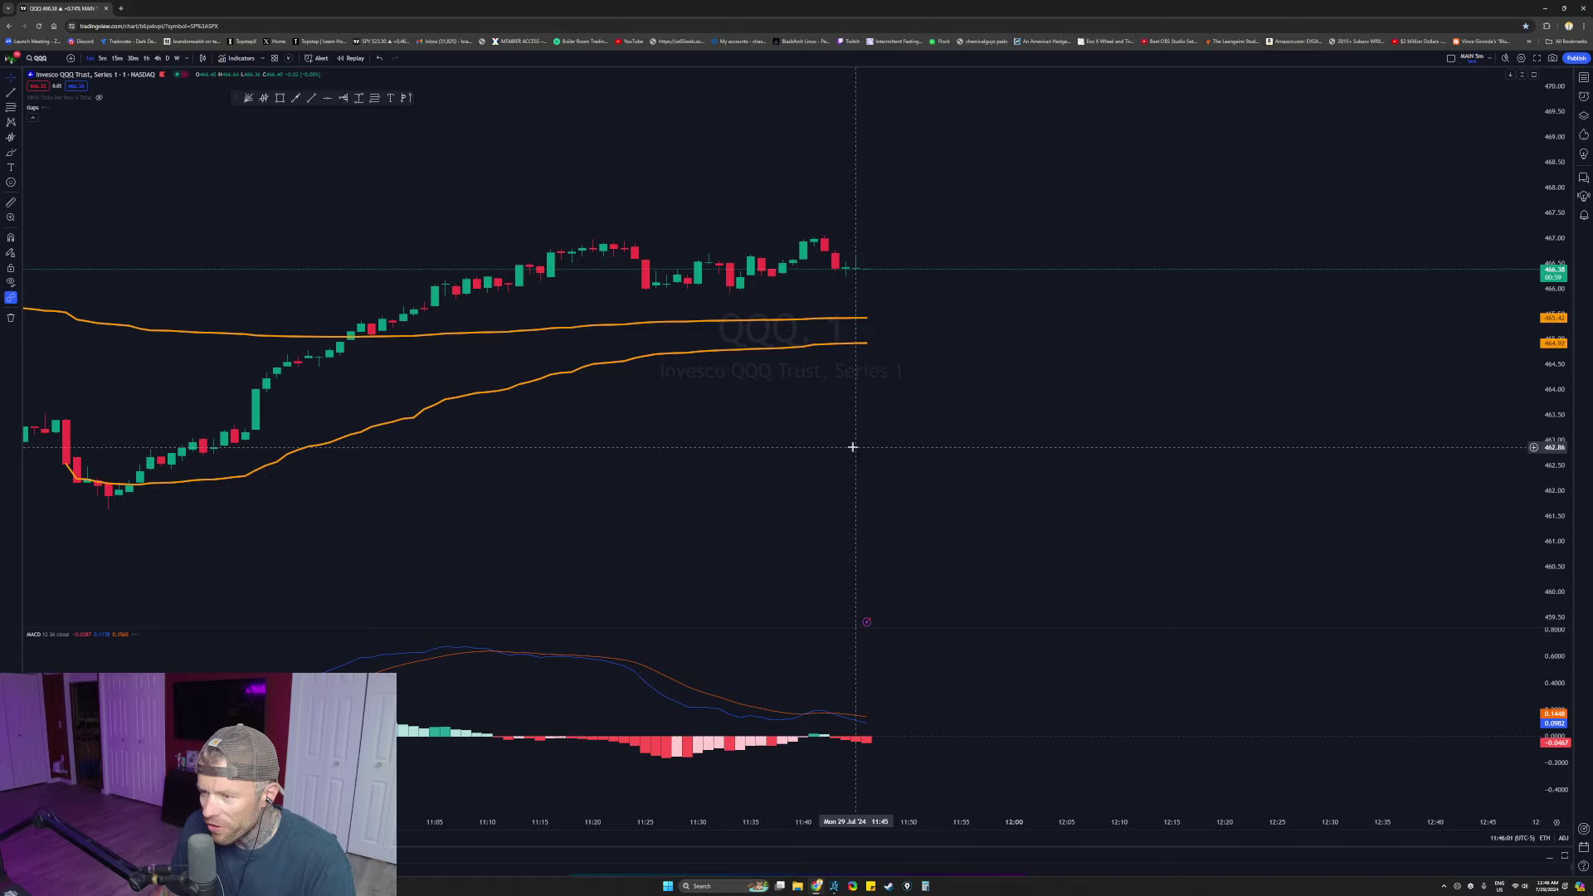
scroll(1095, 423, down, 5)
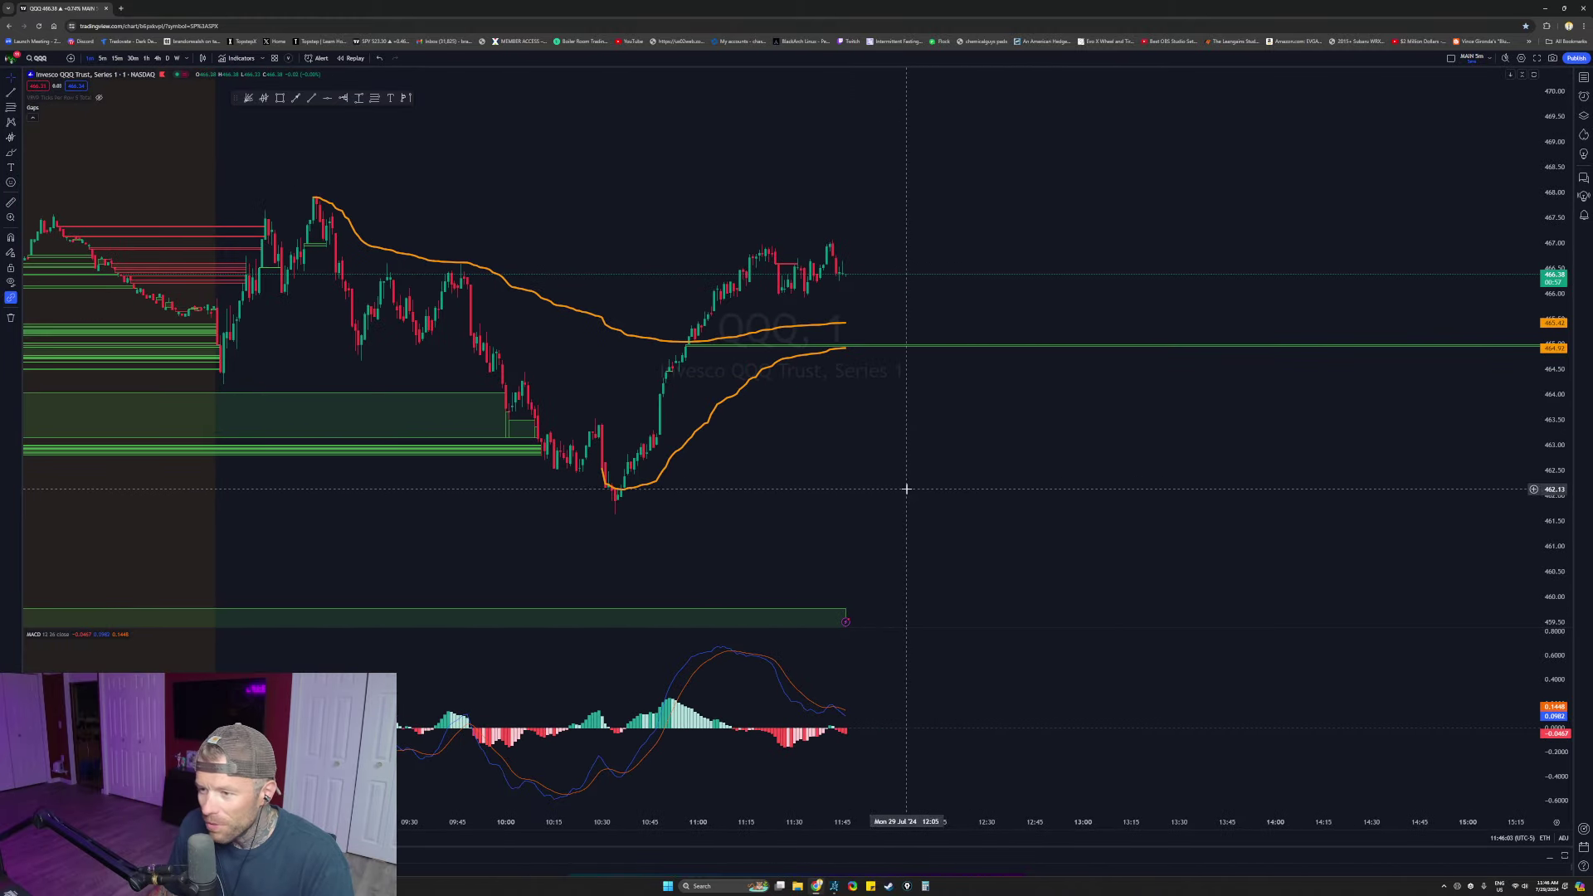
drag(1560, 361, 1558, 294)
drag(980, 479, 883, 467)
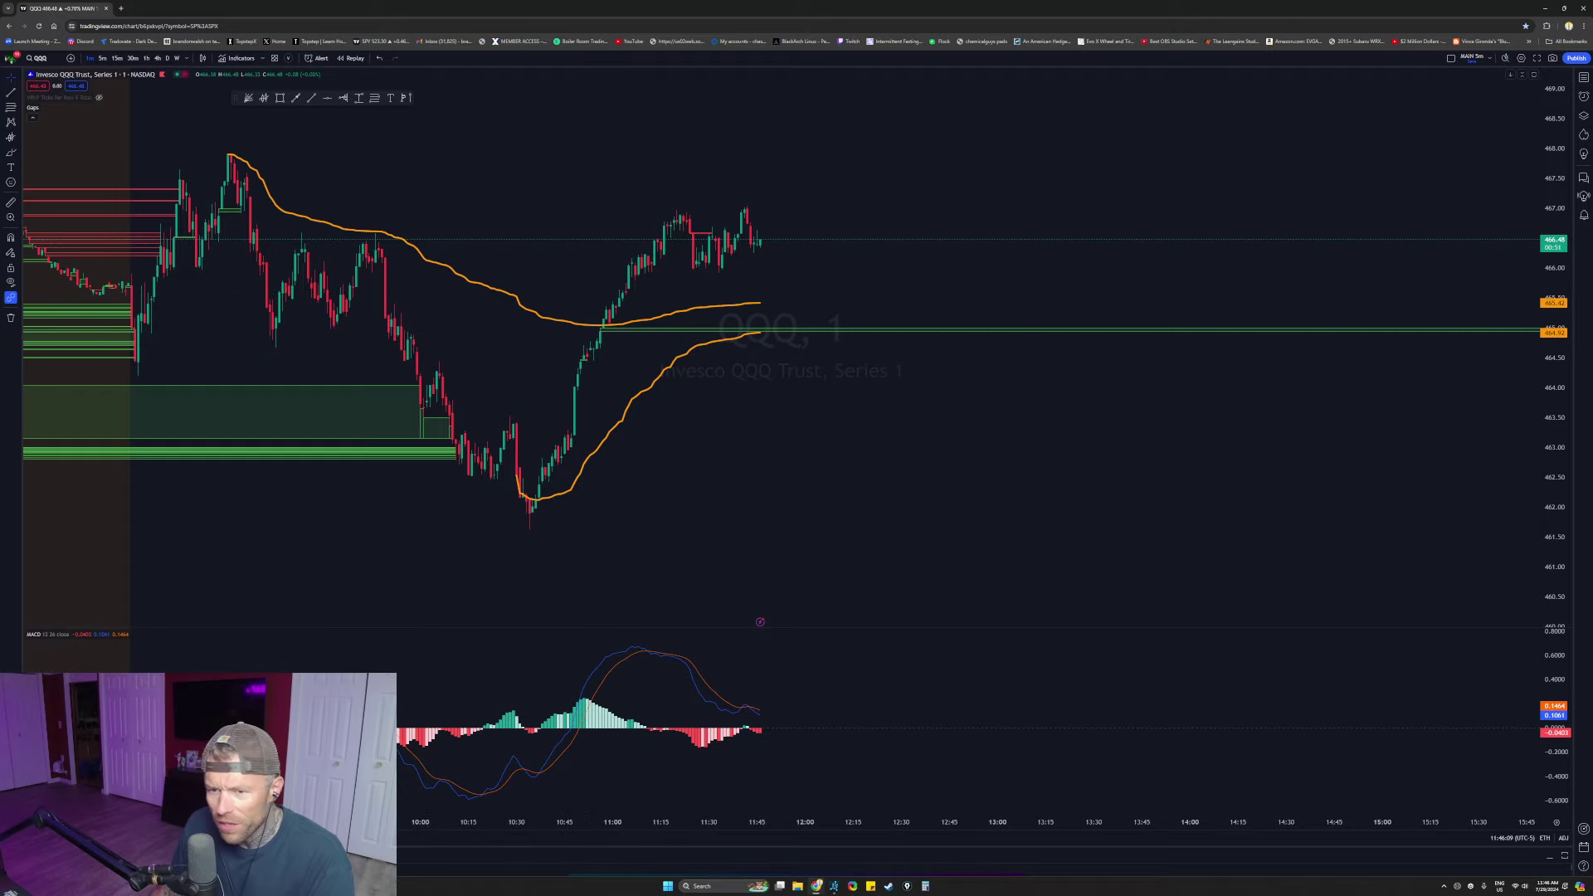
drag(383, 238, 380, 207)
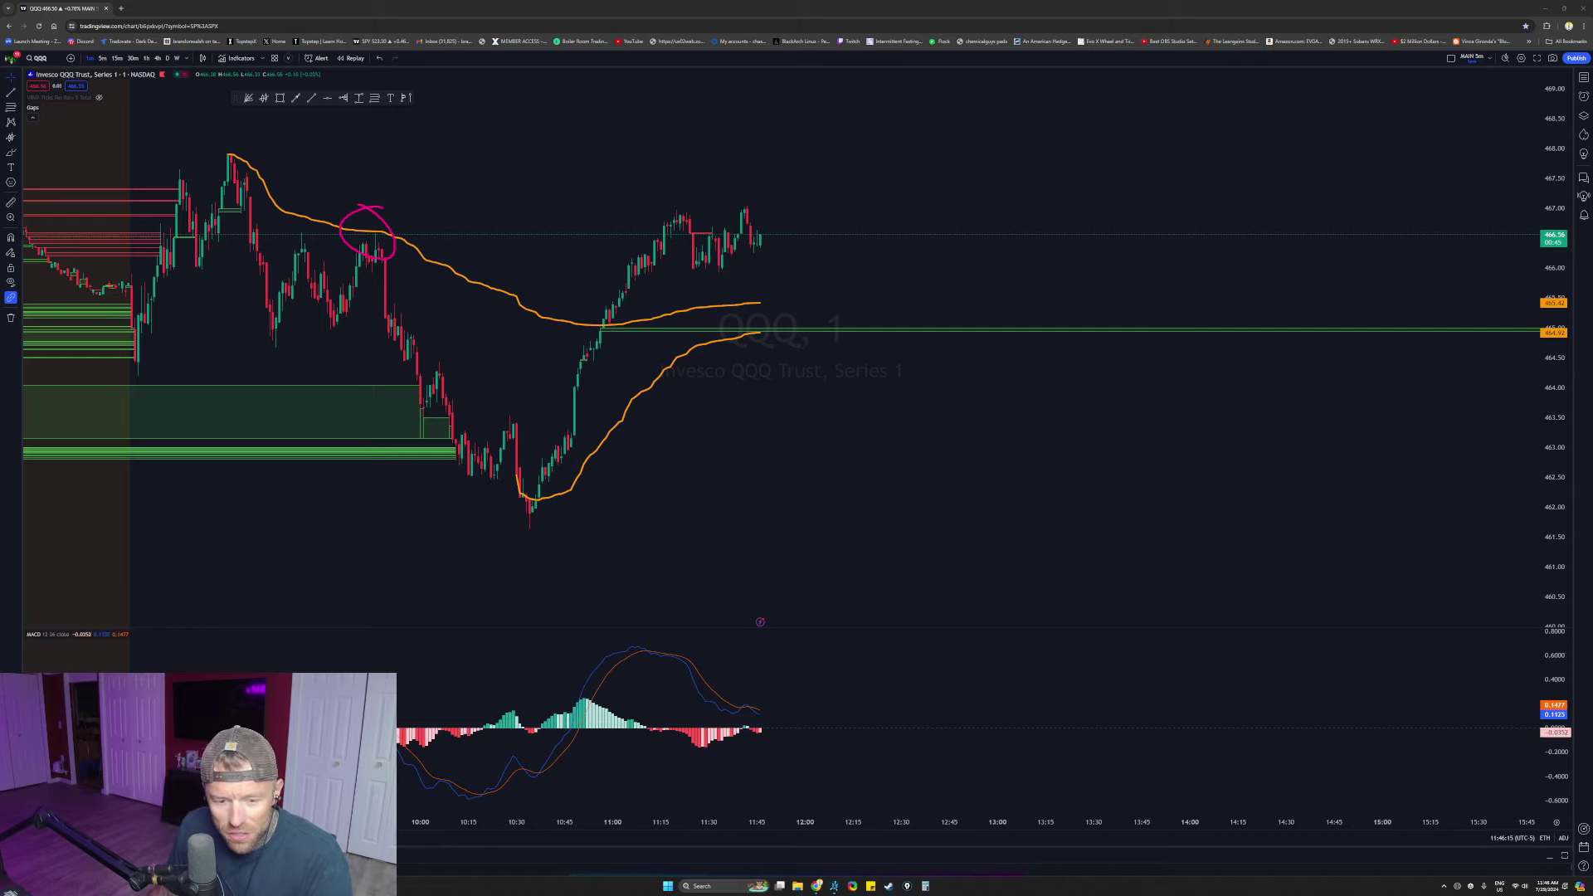
key(Escape)
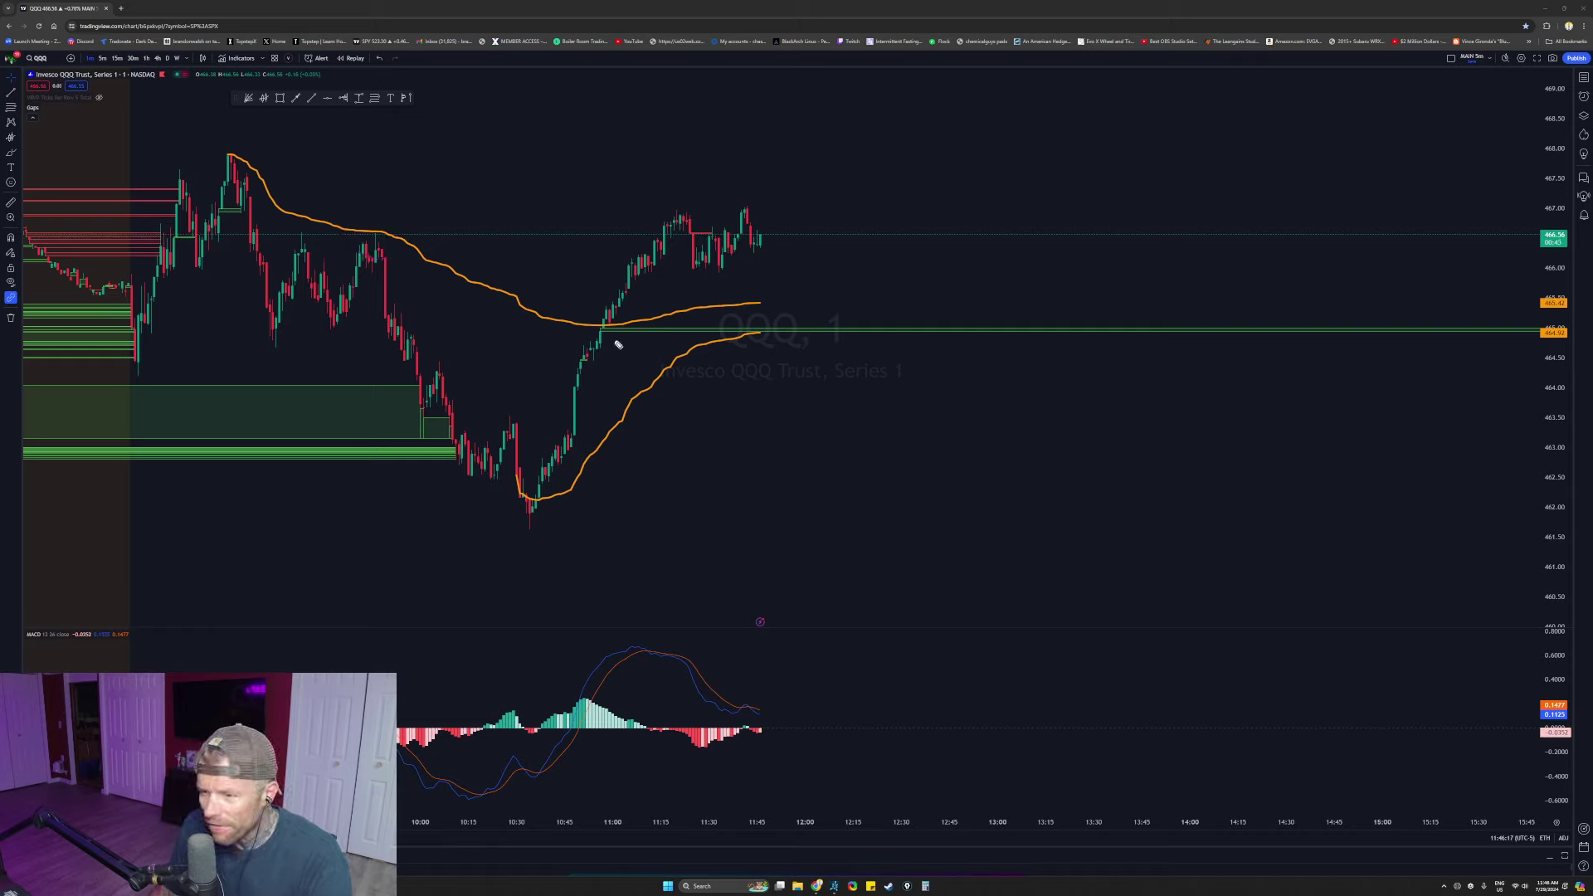
Step: Mark the breakout at the upper orange line, trace the rally off the low, circle its MACD swing, and clear the markings
mouse_move(618, 344)
mouse_down()
mouse_move(585, 349)
mouse_move(614, 287)
mouse_up()
drag(1501, 327, 1489, 344)
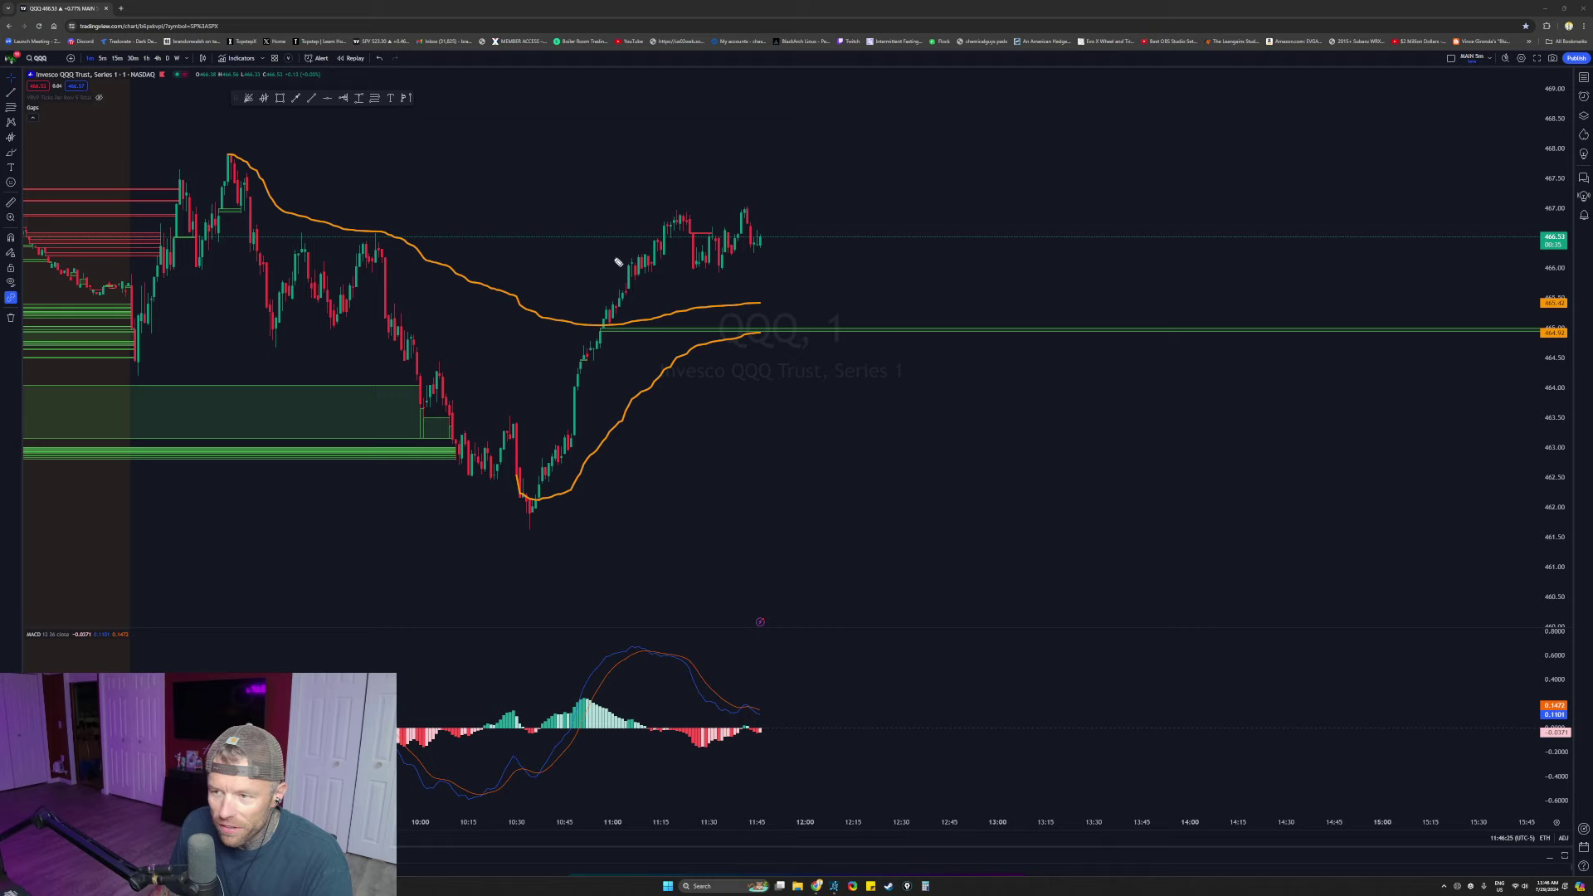
drag(522, 498, 682, 217)
mouse_move(643, 630)
mouse_down()
mouse_move(513, 651)
mouse_move(627, 593)
mouse_up()
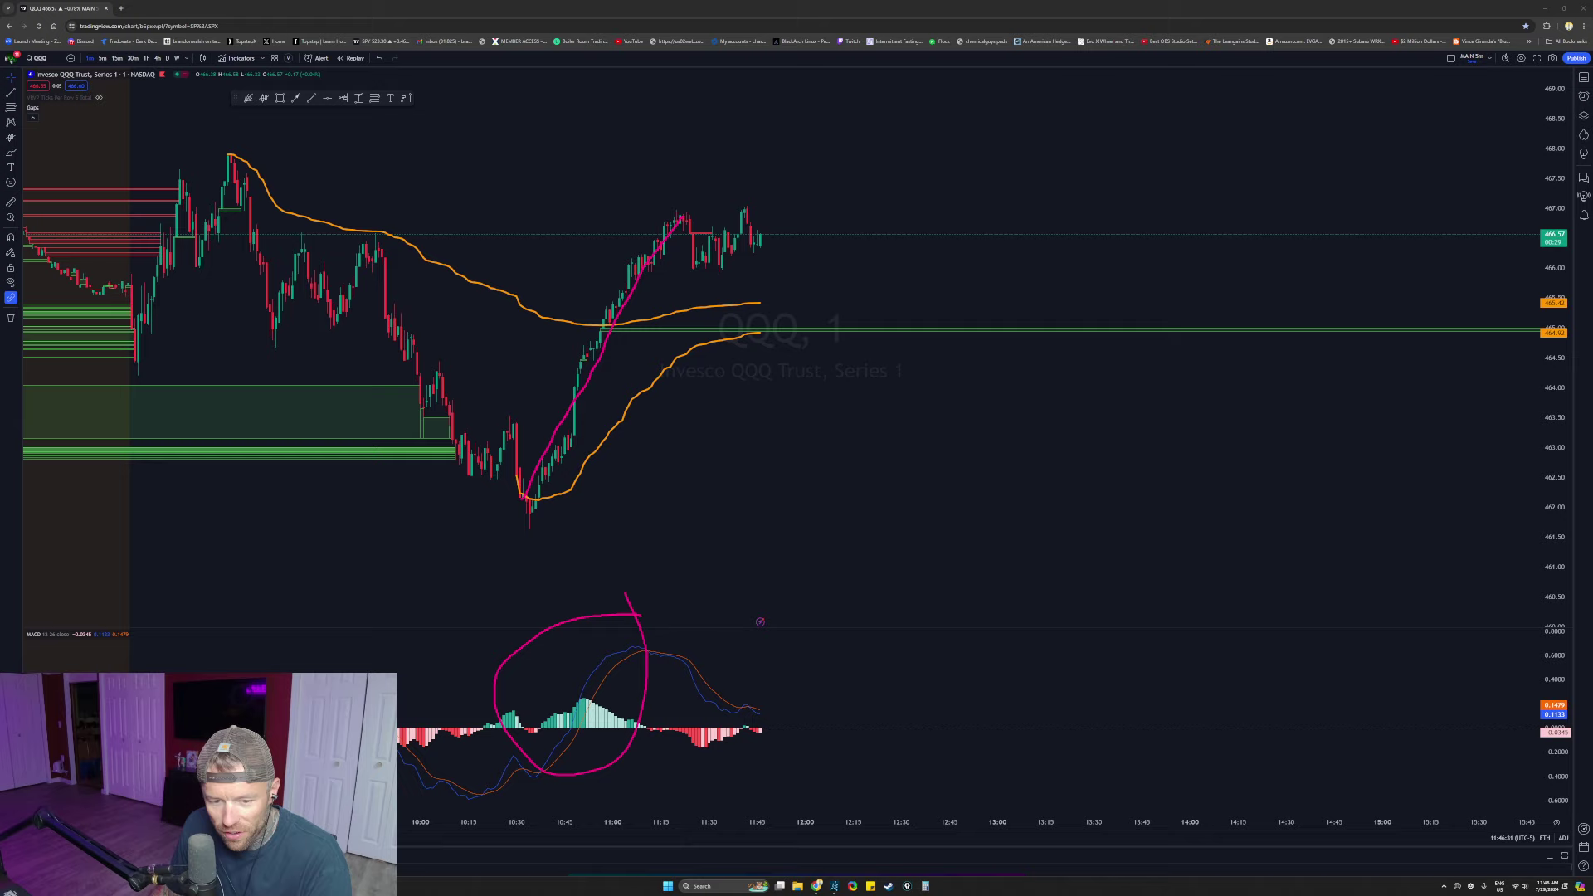
key(Escape)
Step: Put an X on the MACD peak's crossover and sketch the consolidation with a pullback toward the orange lines
mouse_move(679, 642)
mouse_down()
mouse_move(652, 677)
mouse_move(675, 673)
mouse_up()
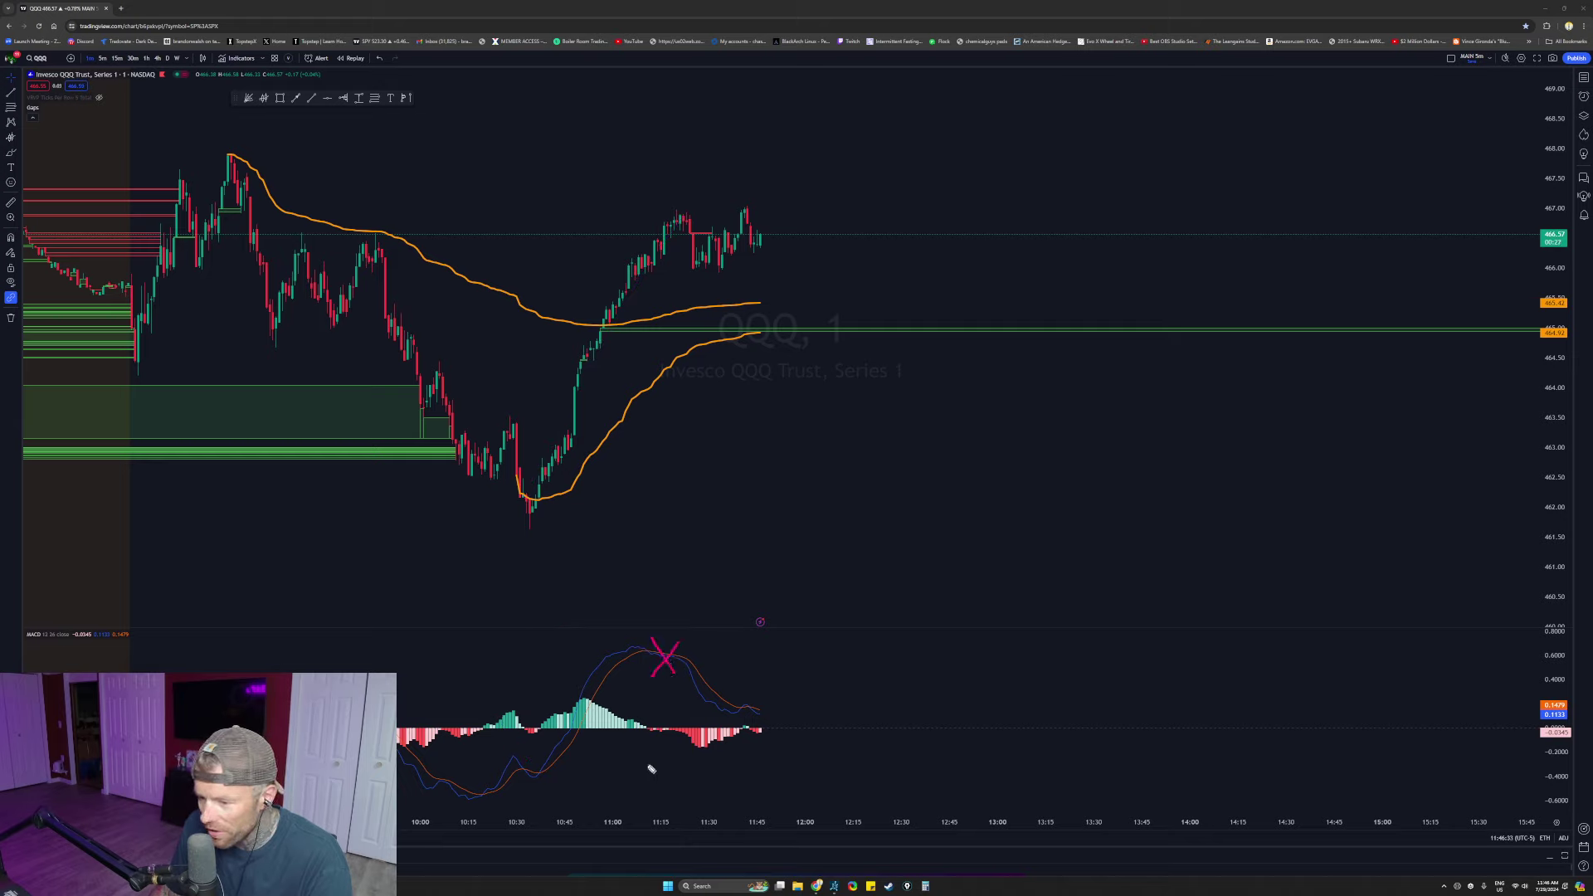
mouse_move(704, 802)
mouse_down()
mouse_move(687, 710)
mouse_move(716, 237)
mouse_up()
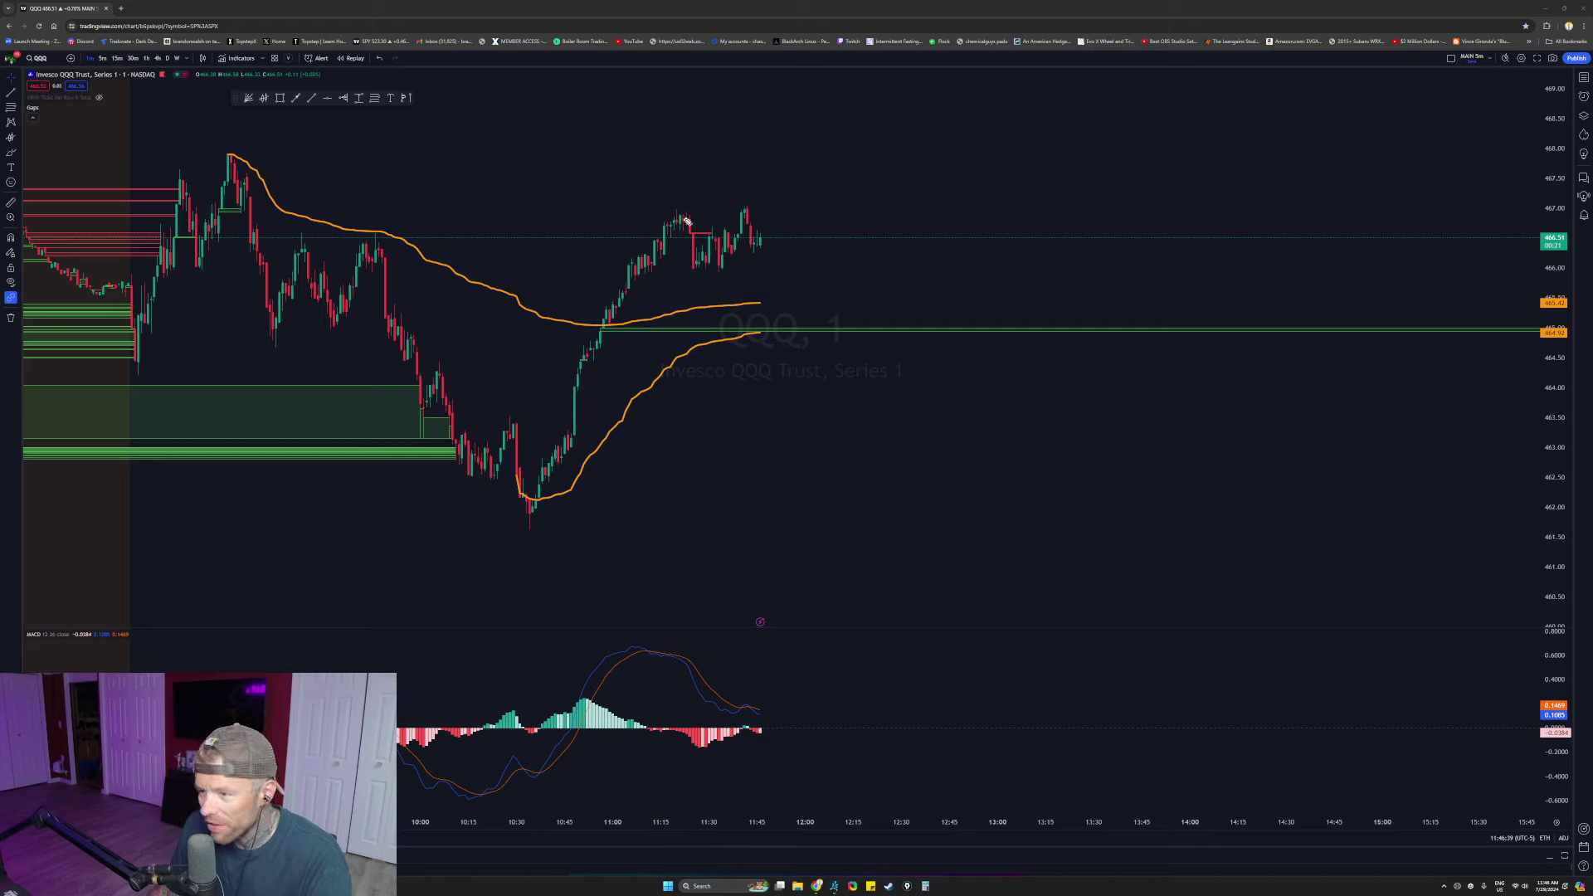
mouse_move(714, 272)
mouse_down()
mouse_move(775, 238)
mouse_move(819, 320)
mouse_move(785, 309)
mouse_move(818, 315)
mouse_up()
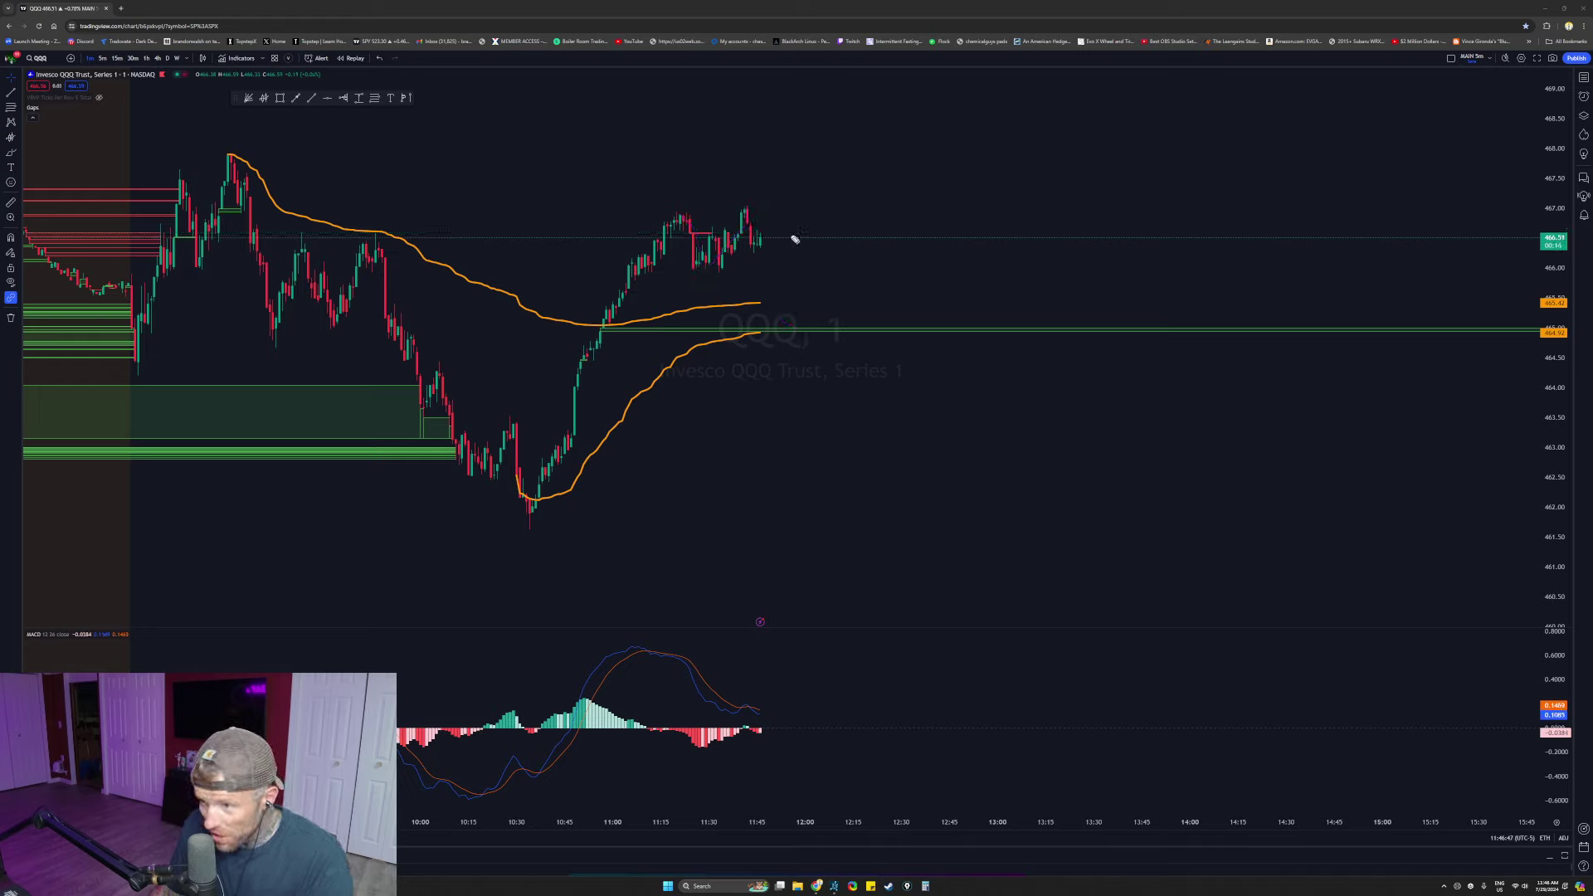
Step: Sketch the rally from the circled low and a pullback and bounce at the circled orange and green levels, and clear the markings
mouse_move(751, 229)
mouse_down()
mouse_move(800, 310)
mouse_move(935, 187)
mouse_up()
mouse_move(822, 320)
mouse_down()
mouse_move(841, 370)
mouse_move(805, 316)
mouse_up()
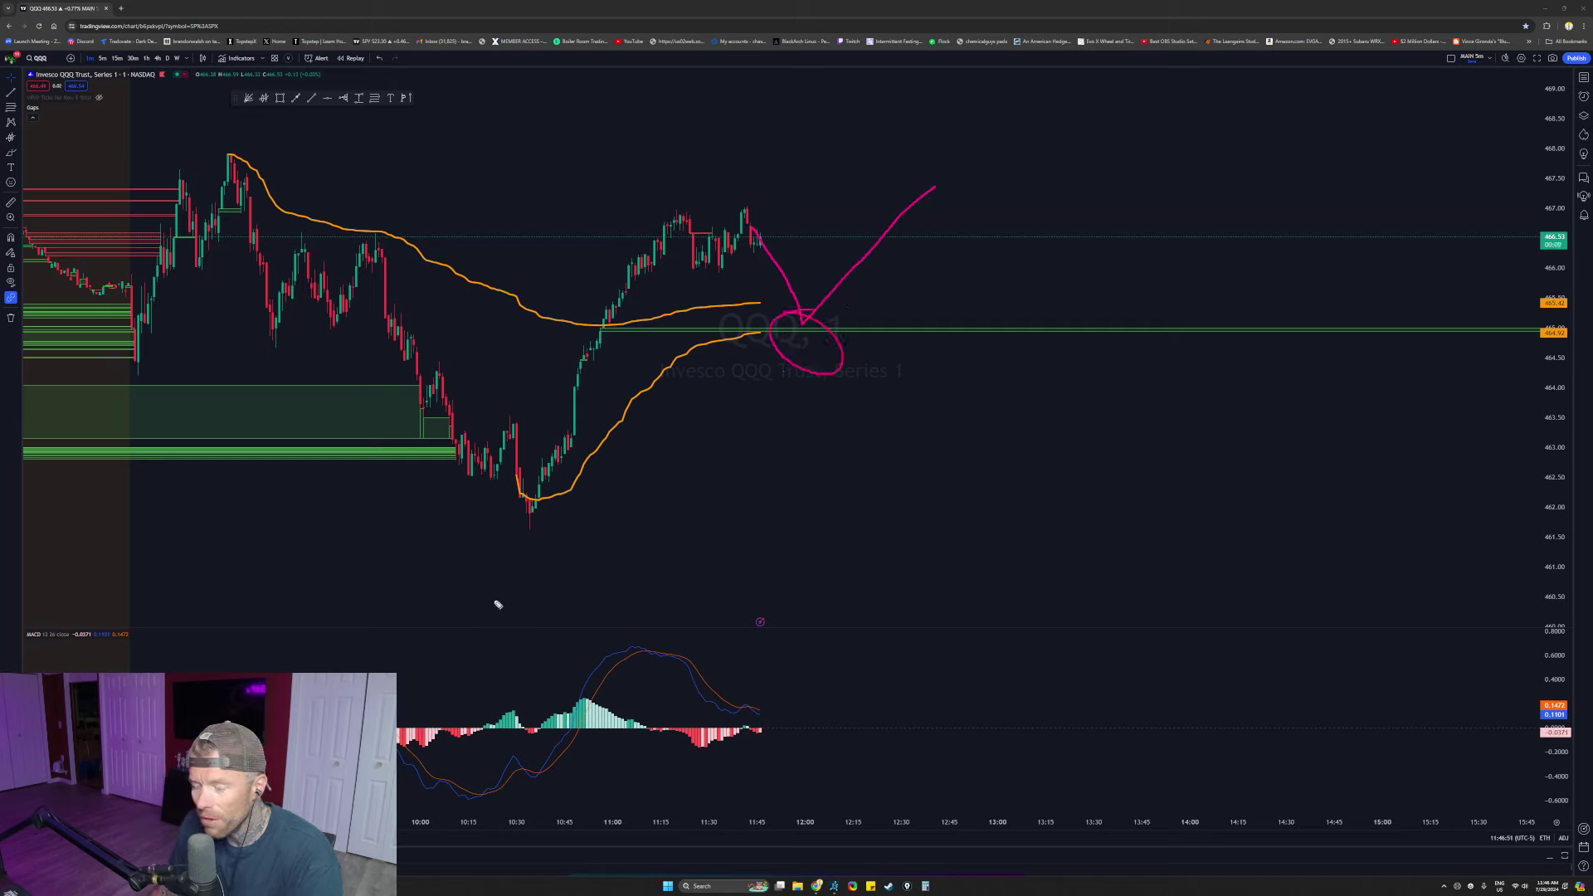
mouse_move(549, 509)
mouse_down()
mouse_move(502, 481)
mouse_move(555, 485)
mouse_move(579, 366)
mouse_move(678, 223)
mouse_move(783, 258)
mouse_move(804, 336)
mouse_move(772, 337)
mouse_move(811, 310)
mouse_move(745, 332)
mouse_move(762, 305)
mouse_up()
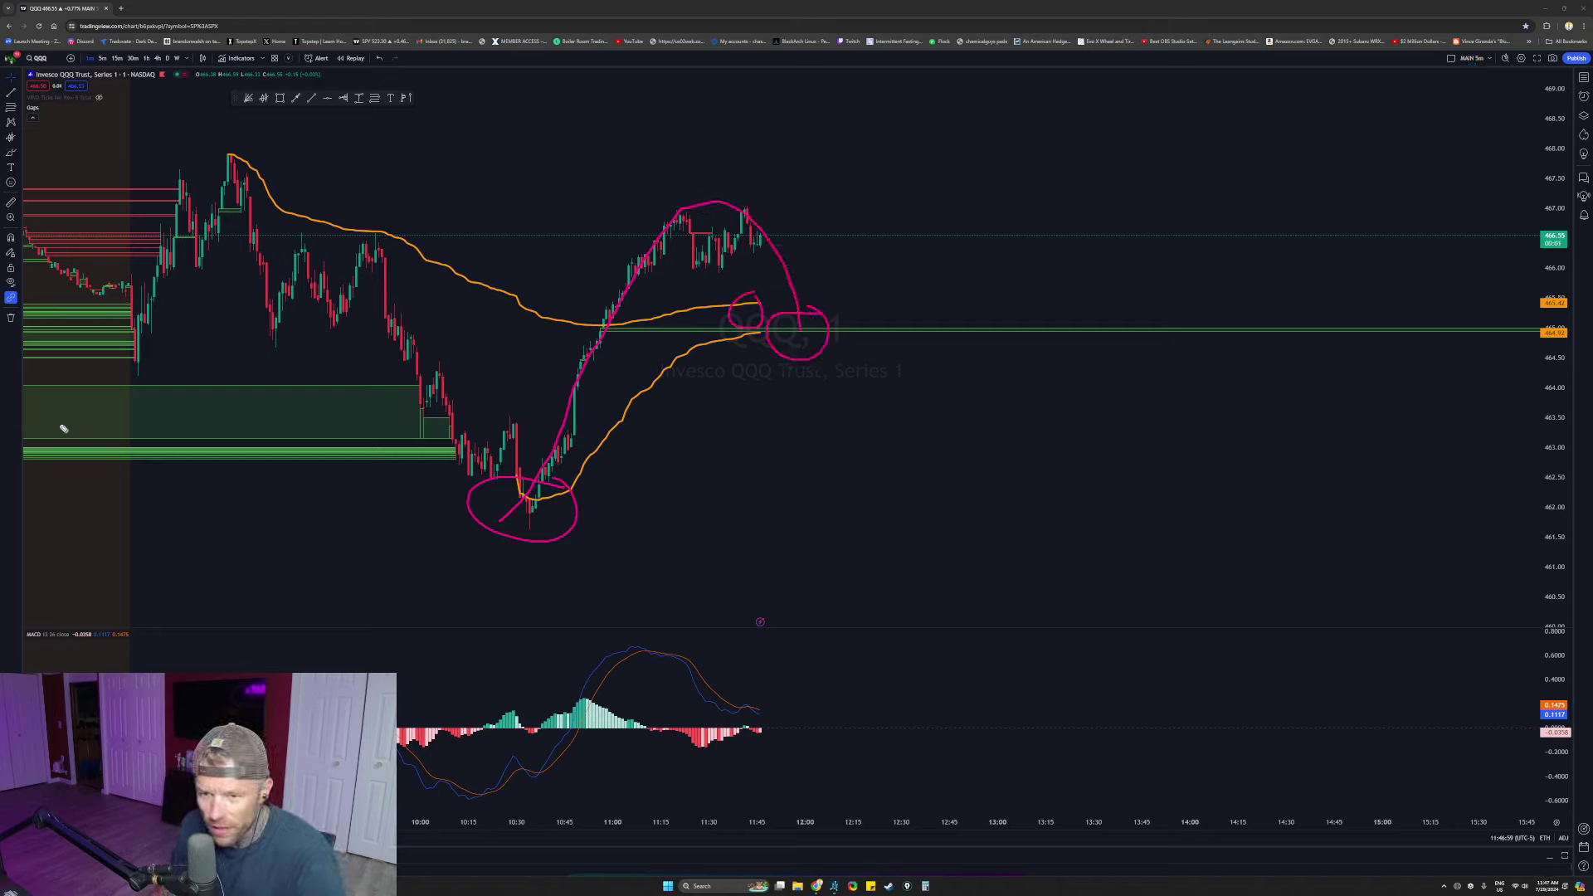
key(Escape)
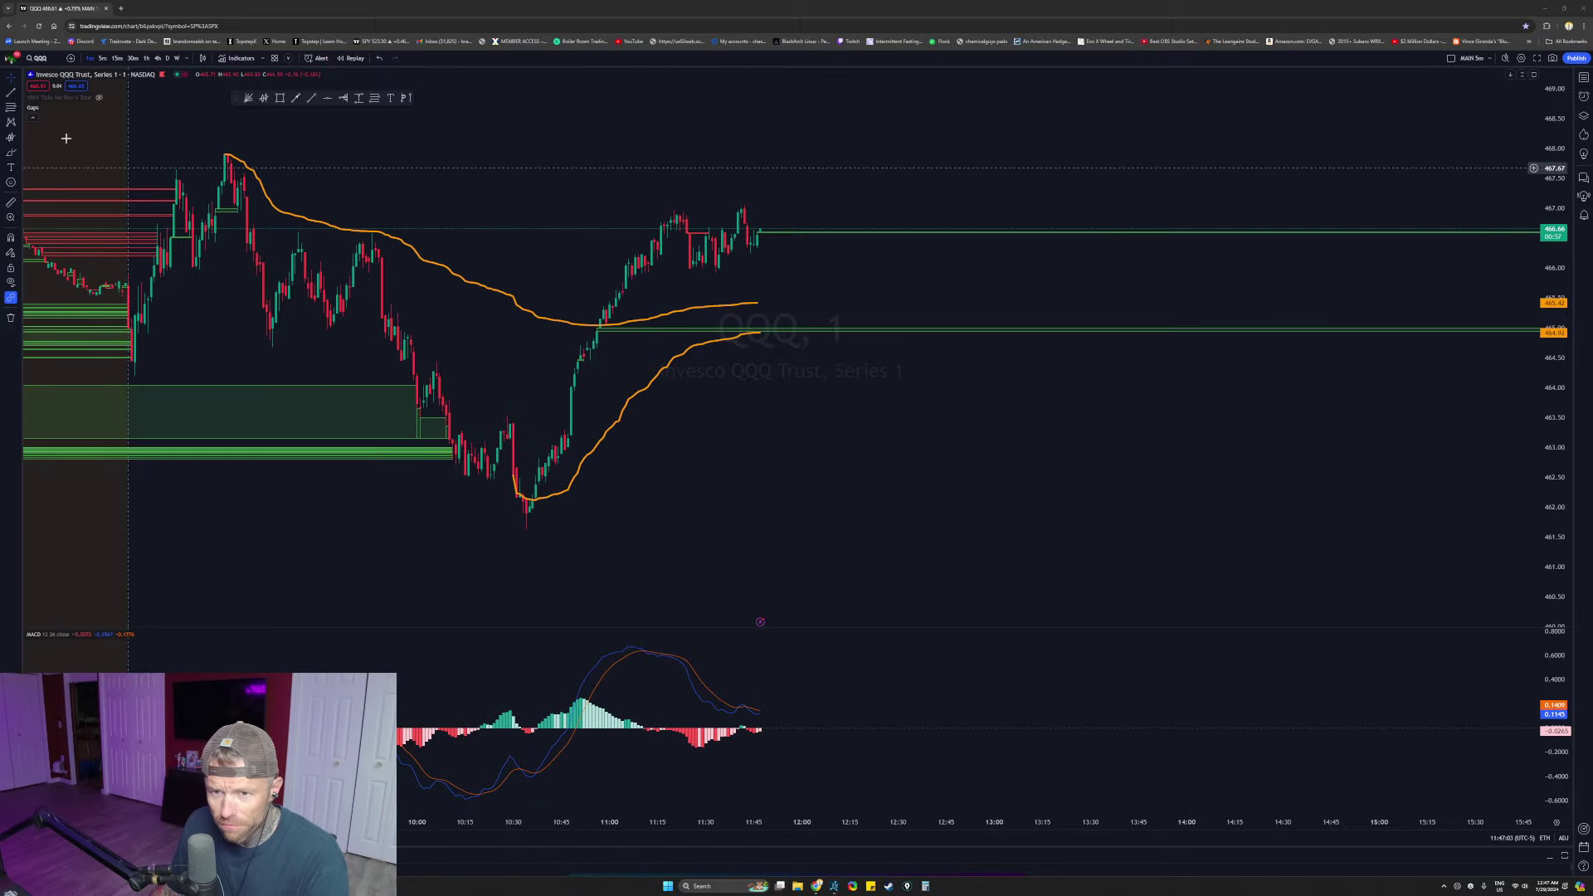
Step: Return the chart to the 5-minute interval and draw a Fibonacci retracement from the 08:30 low at 464.21 to the 09:00 high at 467.89
click(102, 58)
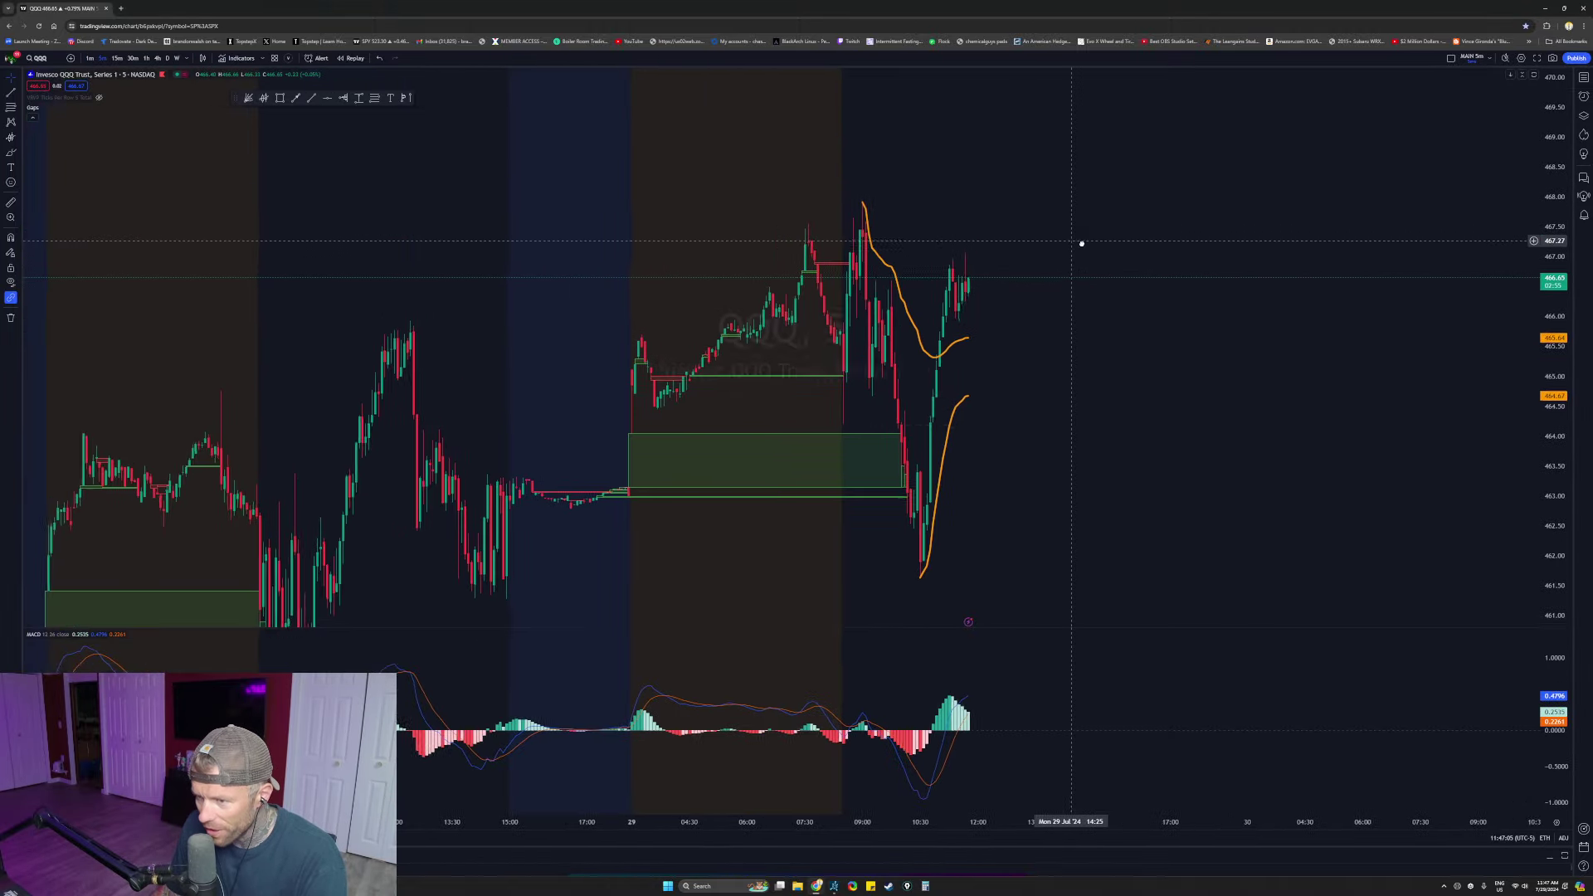
scroll(1081, 243, up, 6)
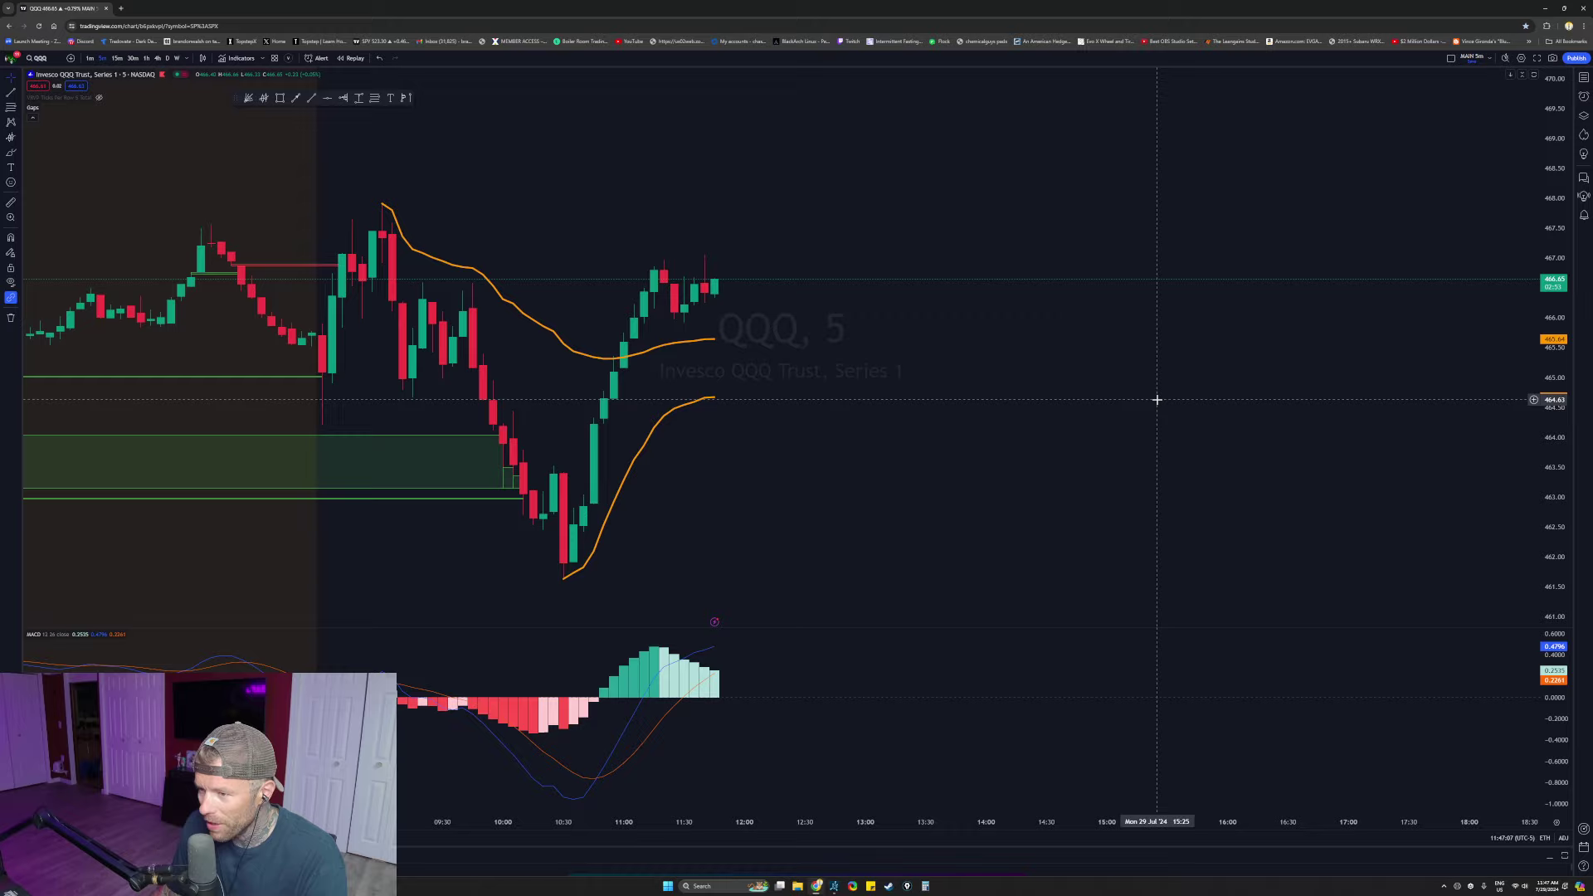
drag(1157, 400, 1323, 355)
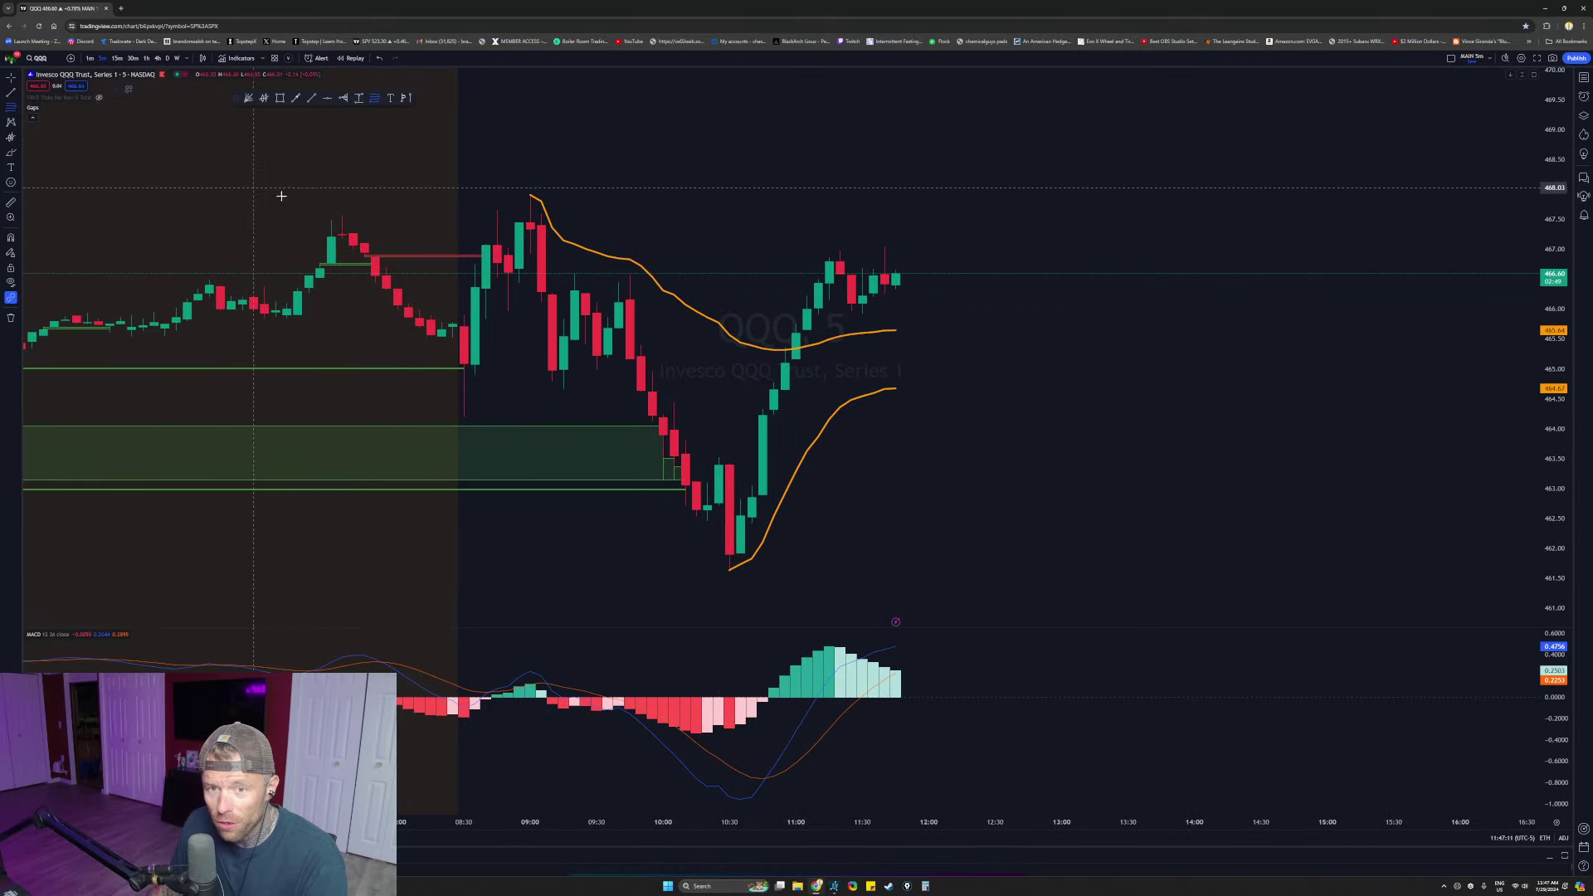
click(484, 415)
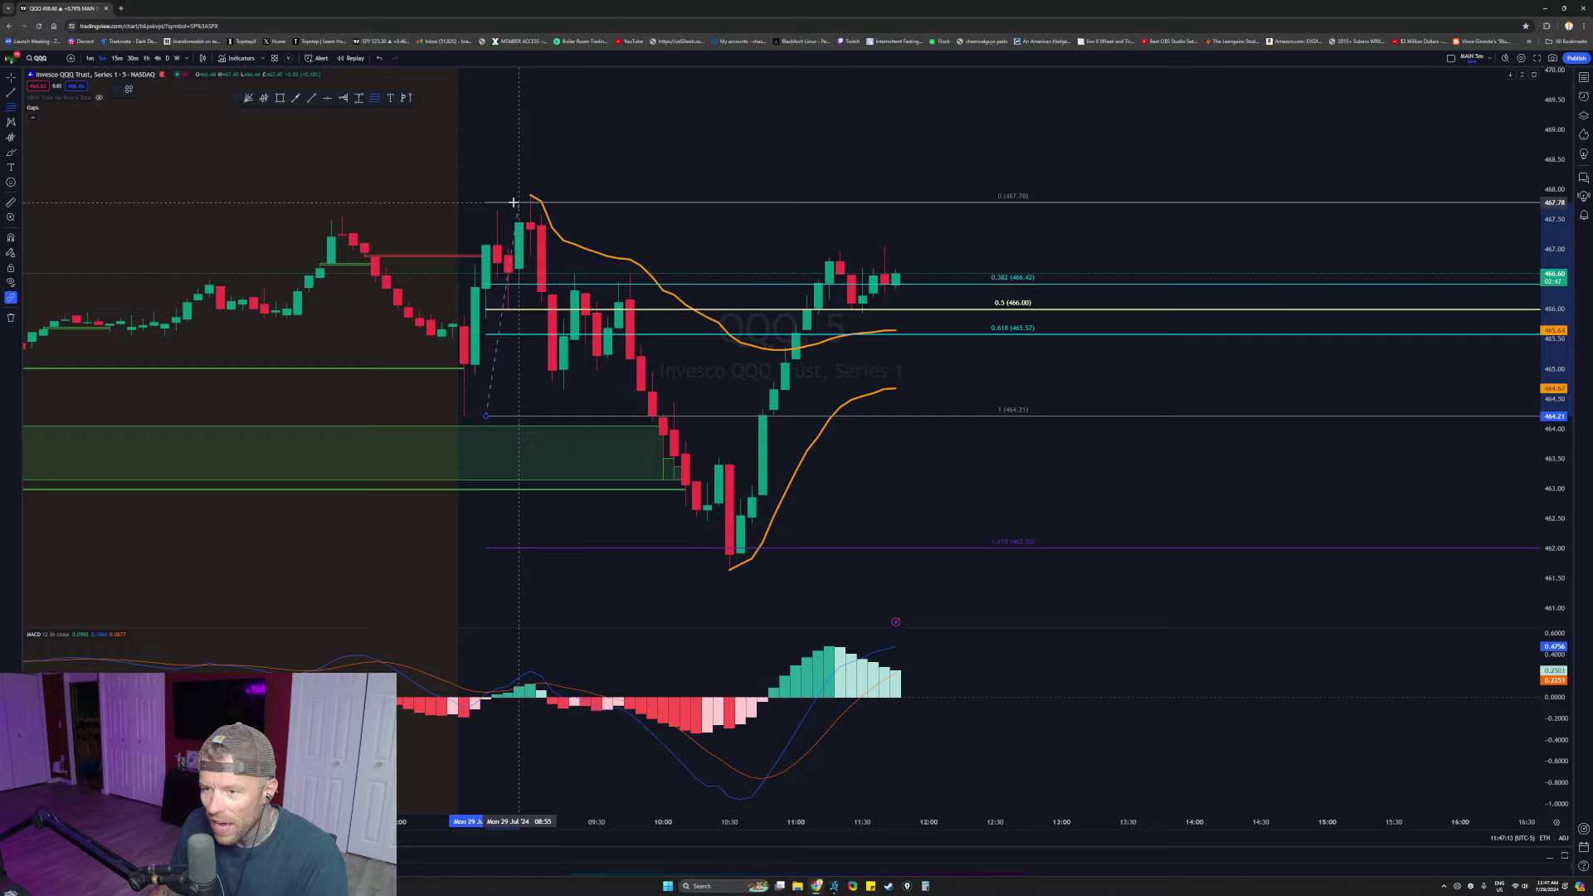
click(514, 196)
Step: Circle the 1.618 Fibonacci extension level below the price freehand and clear the marking
drag(1056, 455, 937, 450)
scroll(1053, 562, up, 2)
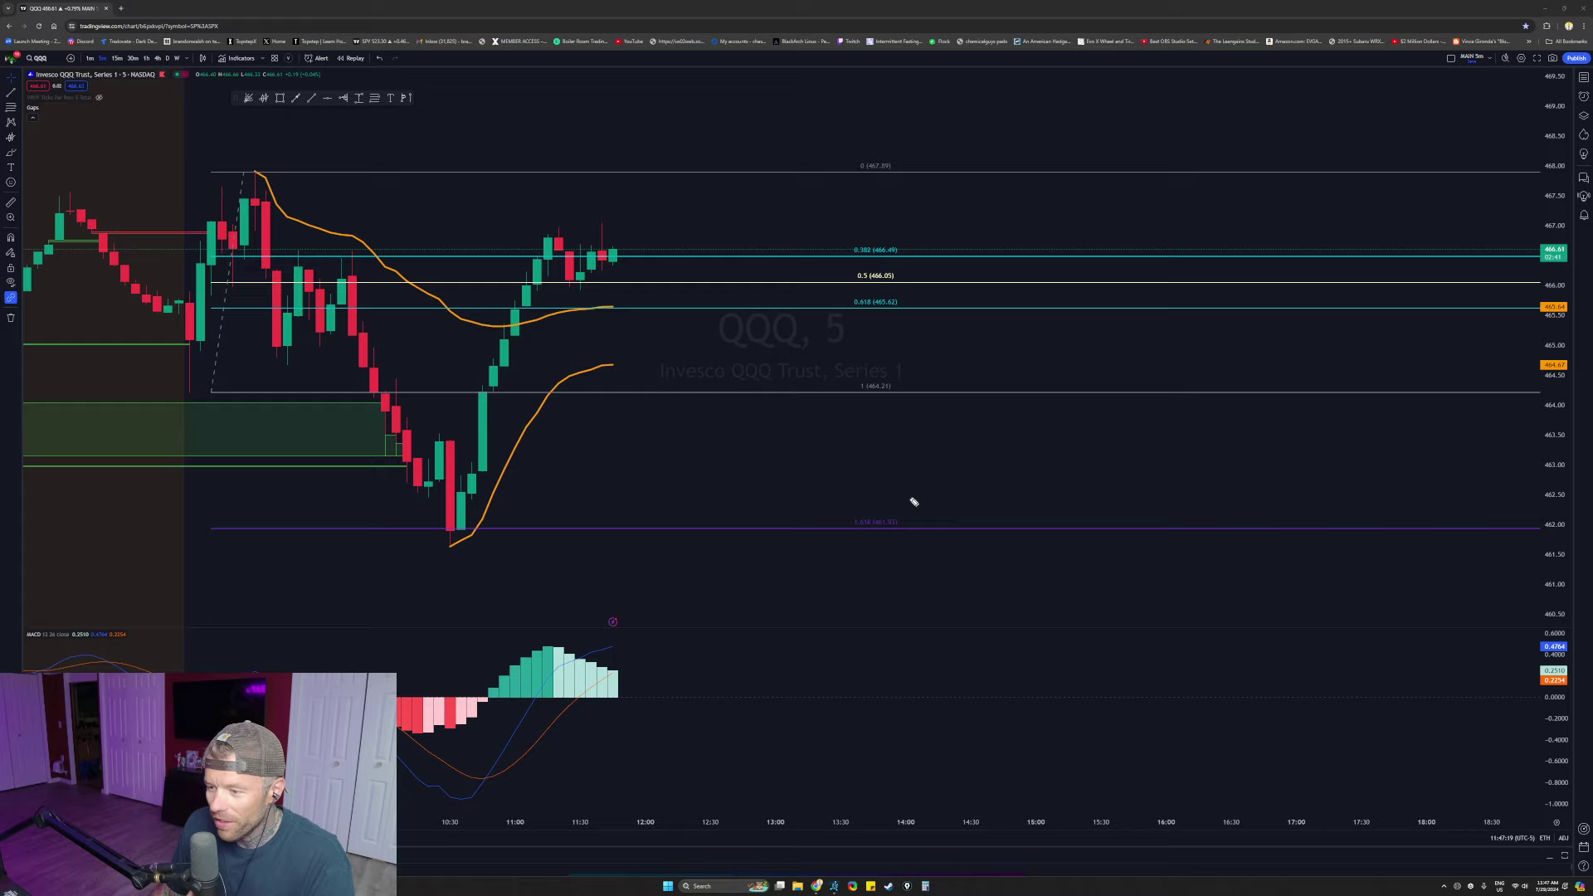
drag(914, 498, 857, 461)
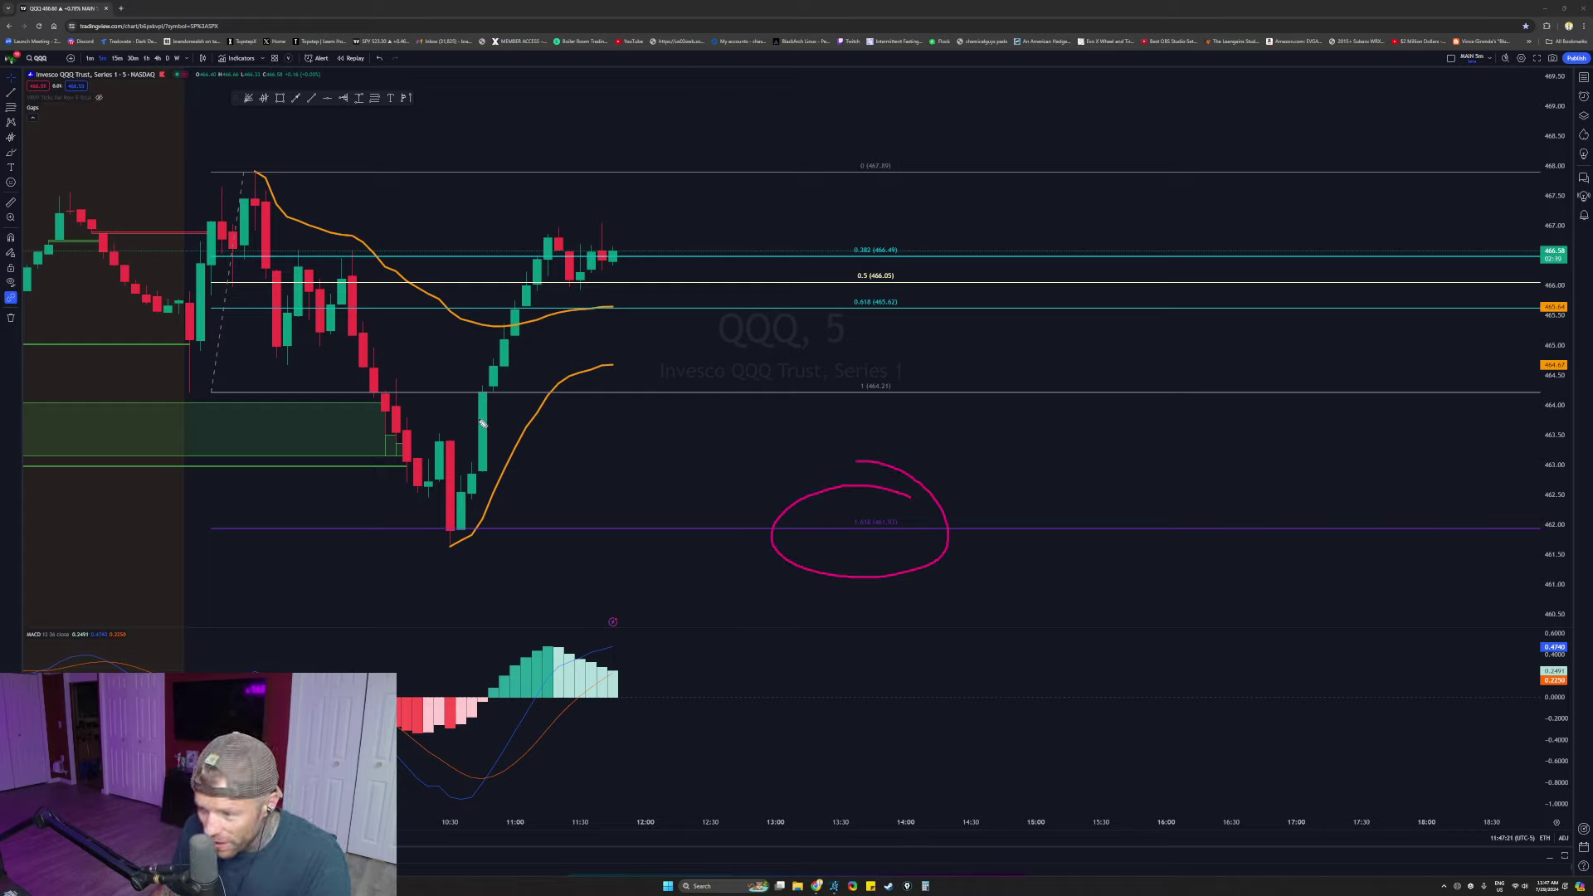
key(ctrl+shift+6)
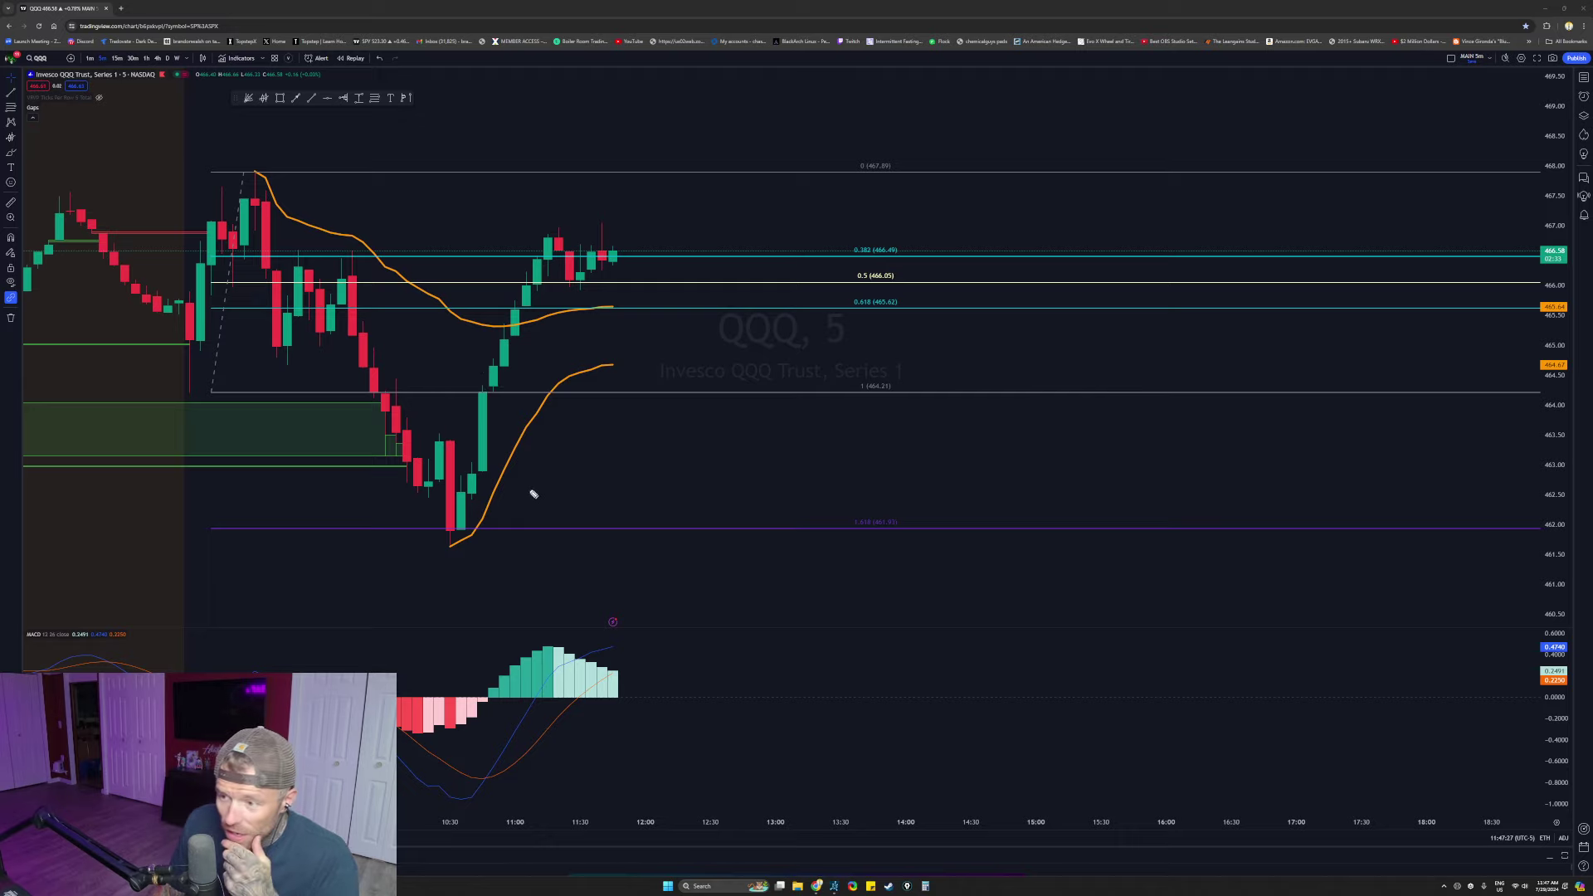
Step: Bracket the retracement's low-to-high range freehand, sketch the decline from the 09:00 high and the path beyond it, and clear the markings
mouse_move(254, 173)
mouse_down()
mouse_move(117, 297)
mouse_move(154, 256)
mouse_move(202, 308)
mouse_move(151, 320)
mouse_up()
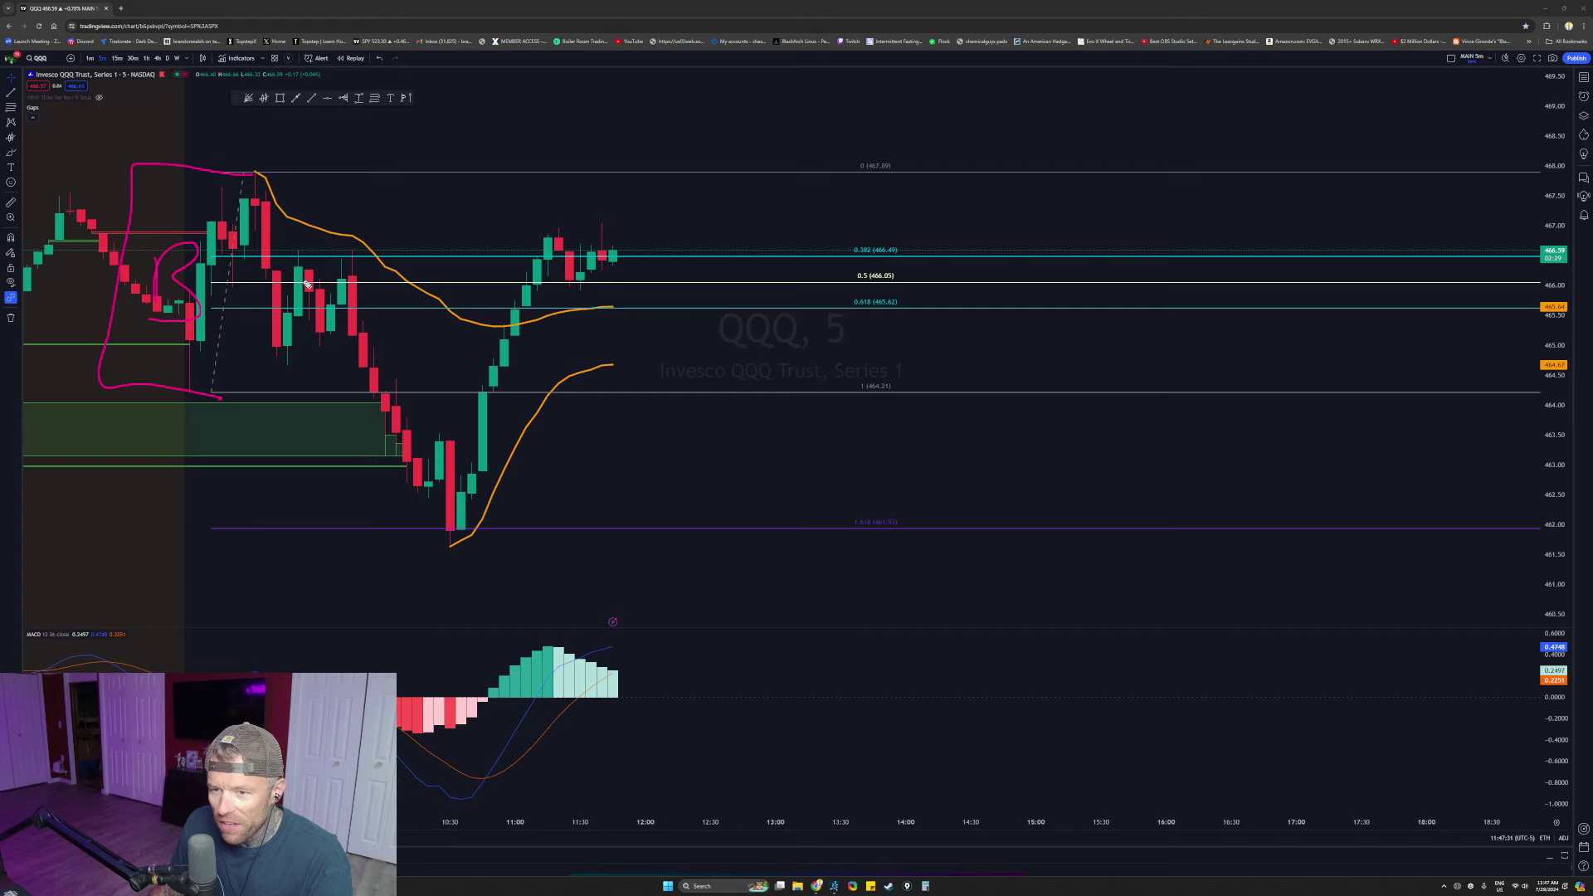
mouse_move(257, 178)
mouse_down()
mouse_move(319, 311)
mouse_move(353, 253)
mouse_move(381, 383)
mouse_up()
mouse_move(427, 170)
mouse_down()
mouse_move(821, 187)
mouse_move(1029, 224)
mouse_move(1158, 218)
mouse_up()
key(ctrl+shift+7)
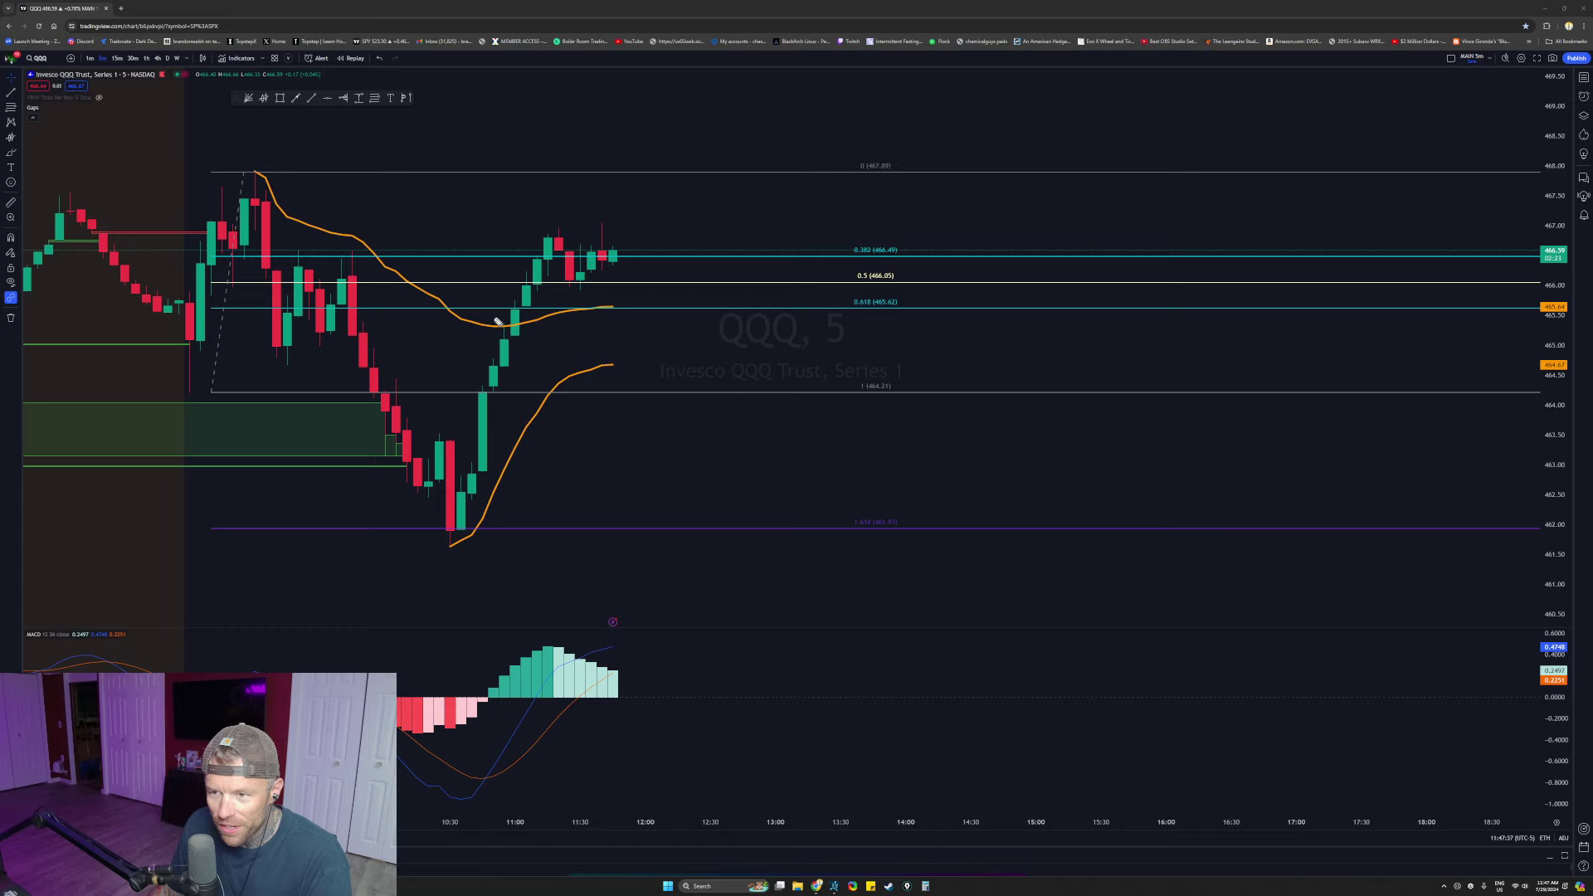
Step: Circle the recent highs, sketch a projected rise from the current price, and circle the 0 Fibonacci level
mouse_move(613, 184)
mouse_down()
mouse_move(669, 185)
mouse_move(568, 184)
mouse_up()
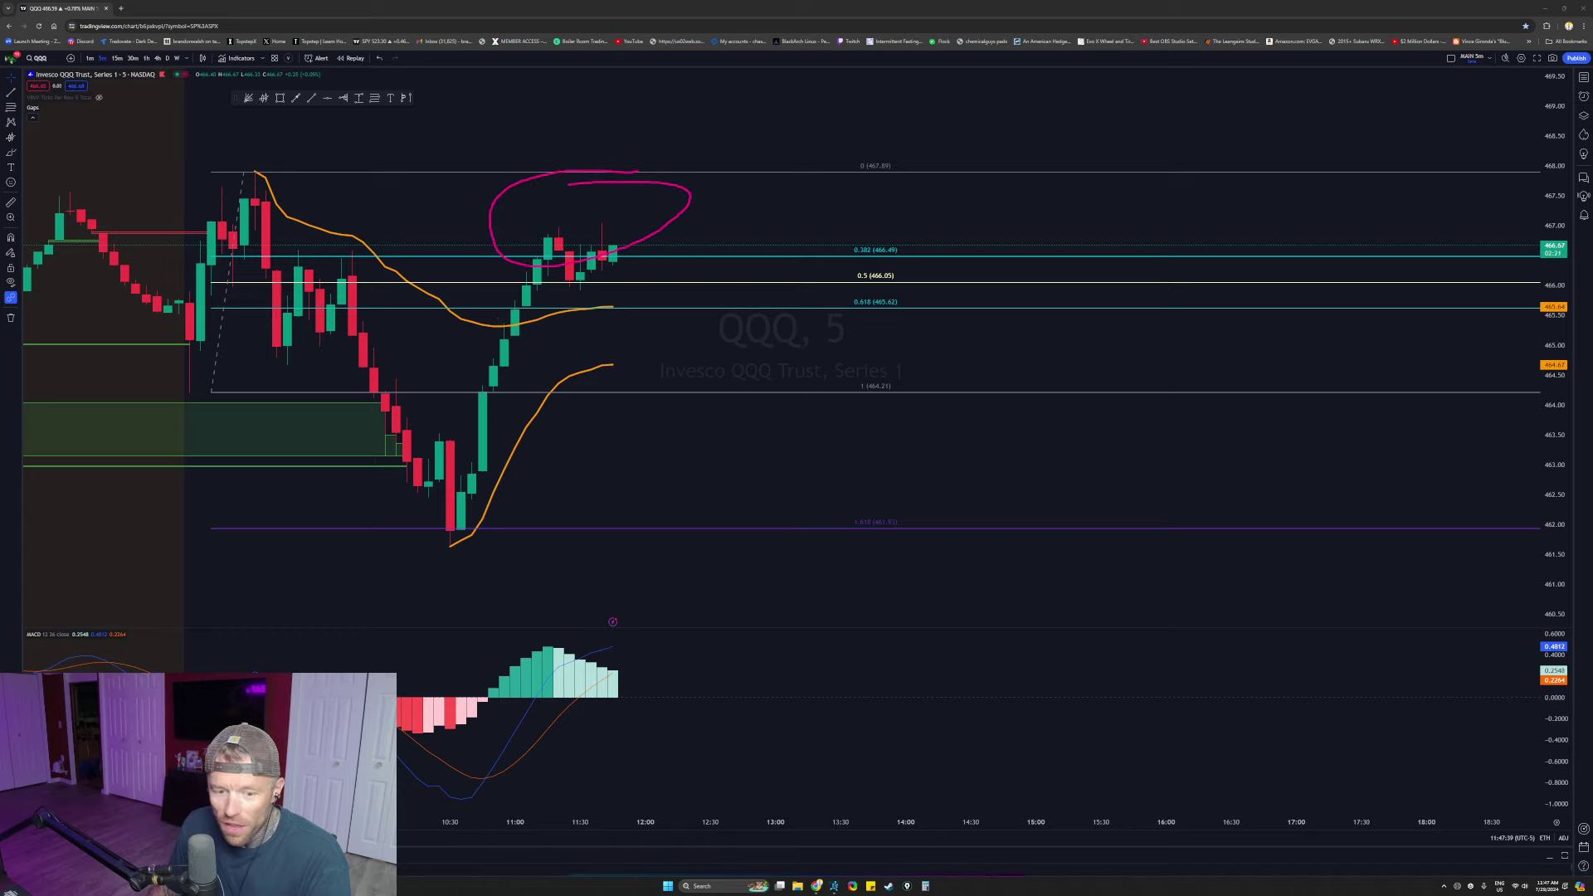
mouse_move(611, 259)
mouse_down()
mouse_move(737, 220)
mouse_move(758, 153)
mouse_up()
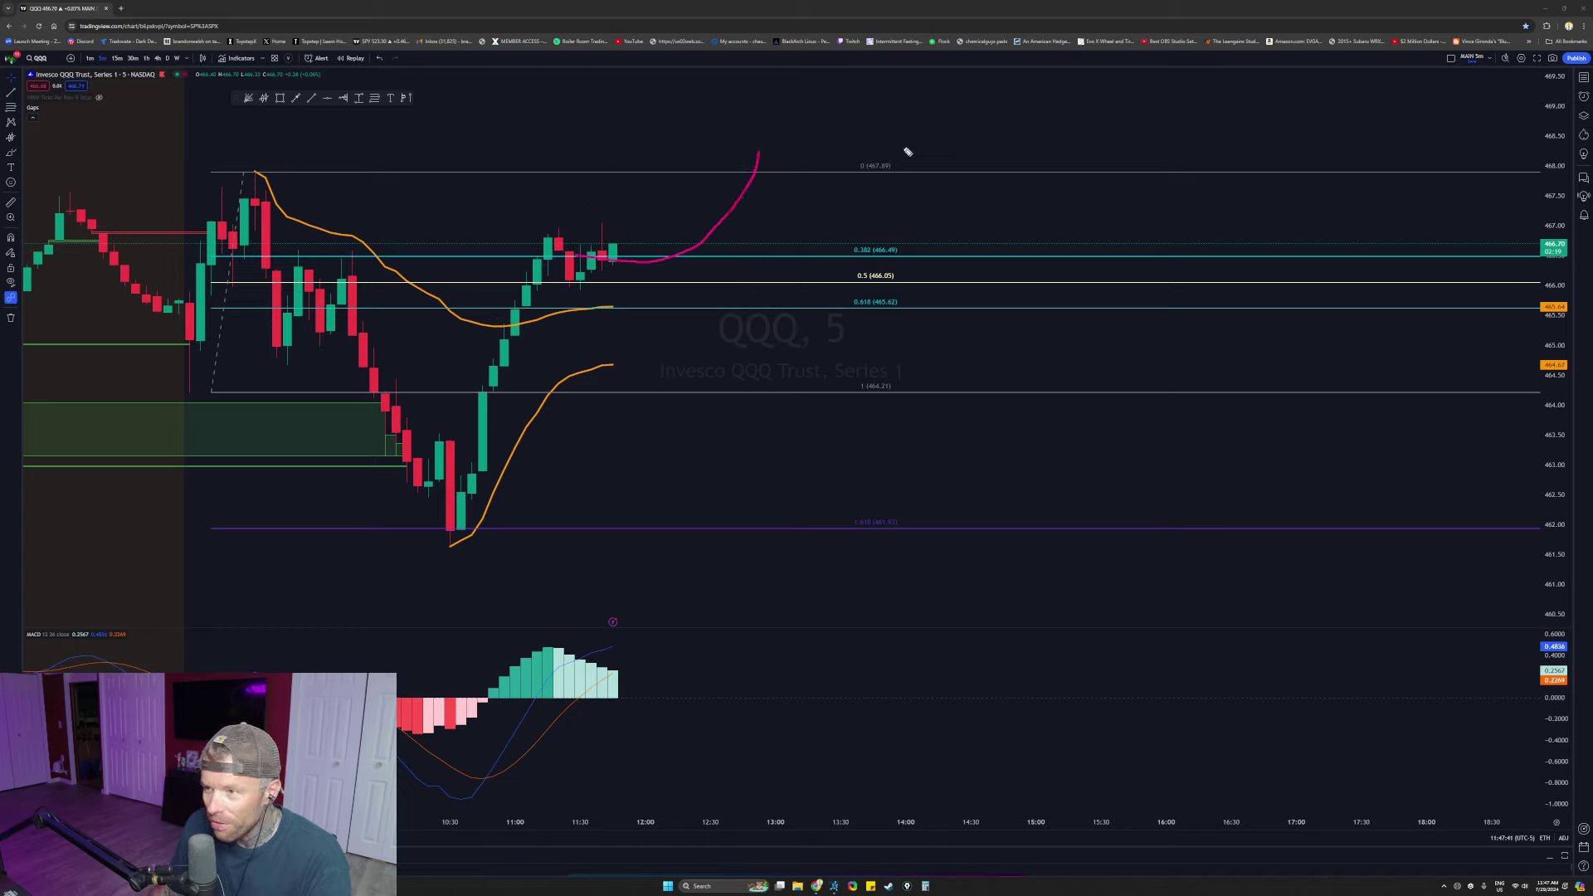
drag(912, 149, 845, 184)
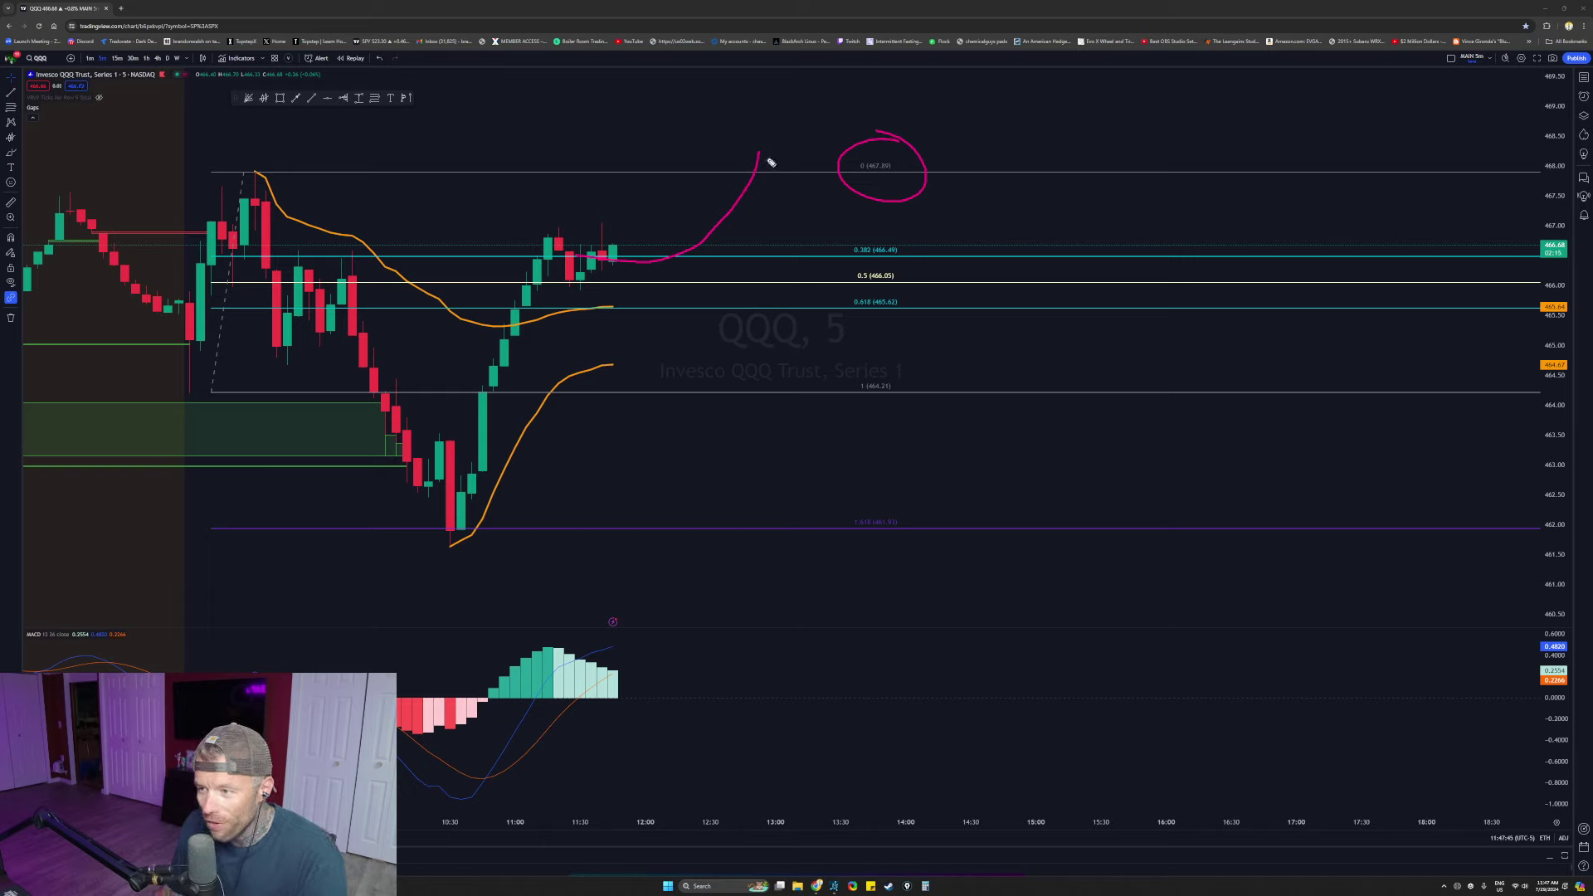
Step: Extend the projected path down from its peak, circle the upper orange line's latest point and the area above the MACD, and clear the markings
mouse_move(762, 159)
mouse_down()
mouse_move(817, 145)
mouse_move(855, 228)
mouse_move(863, 330)
mouse_move(877, 306)
mouse_up()
drag(630, 300, 632, 297)
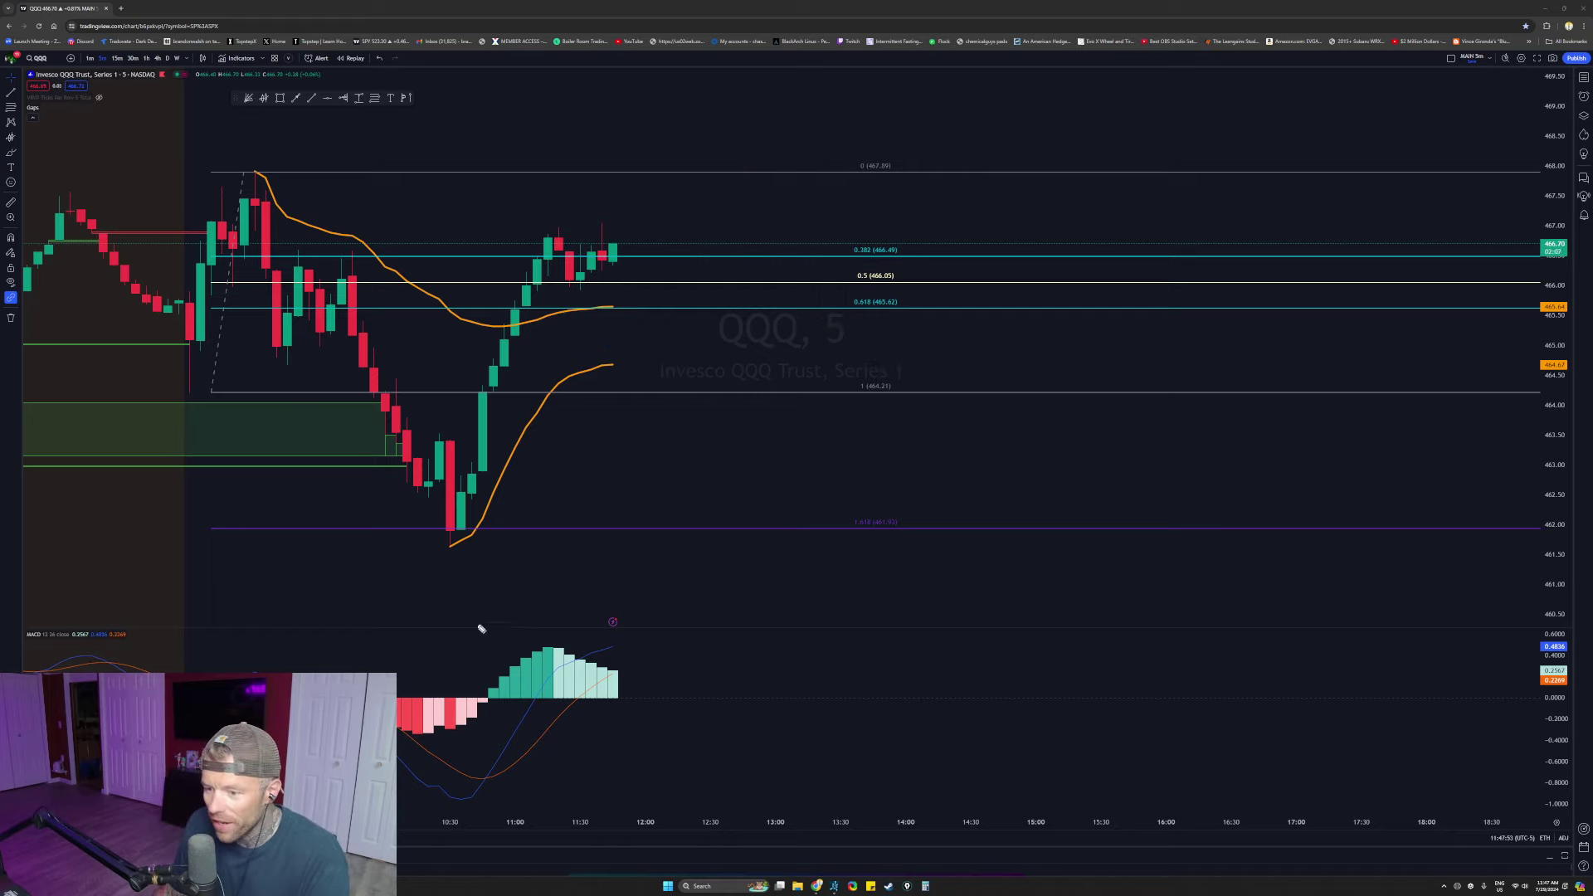
mouse_move(664, 572)
mouse_down()
mouse_move(452, 689)
mouse_move(587, 538)
mouse_up()
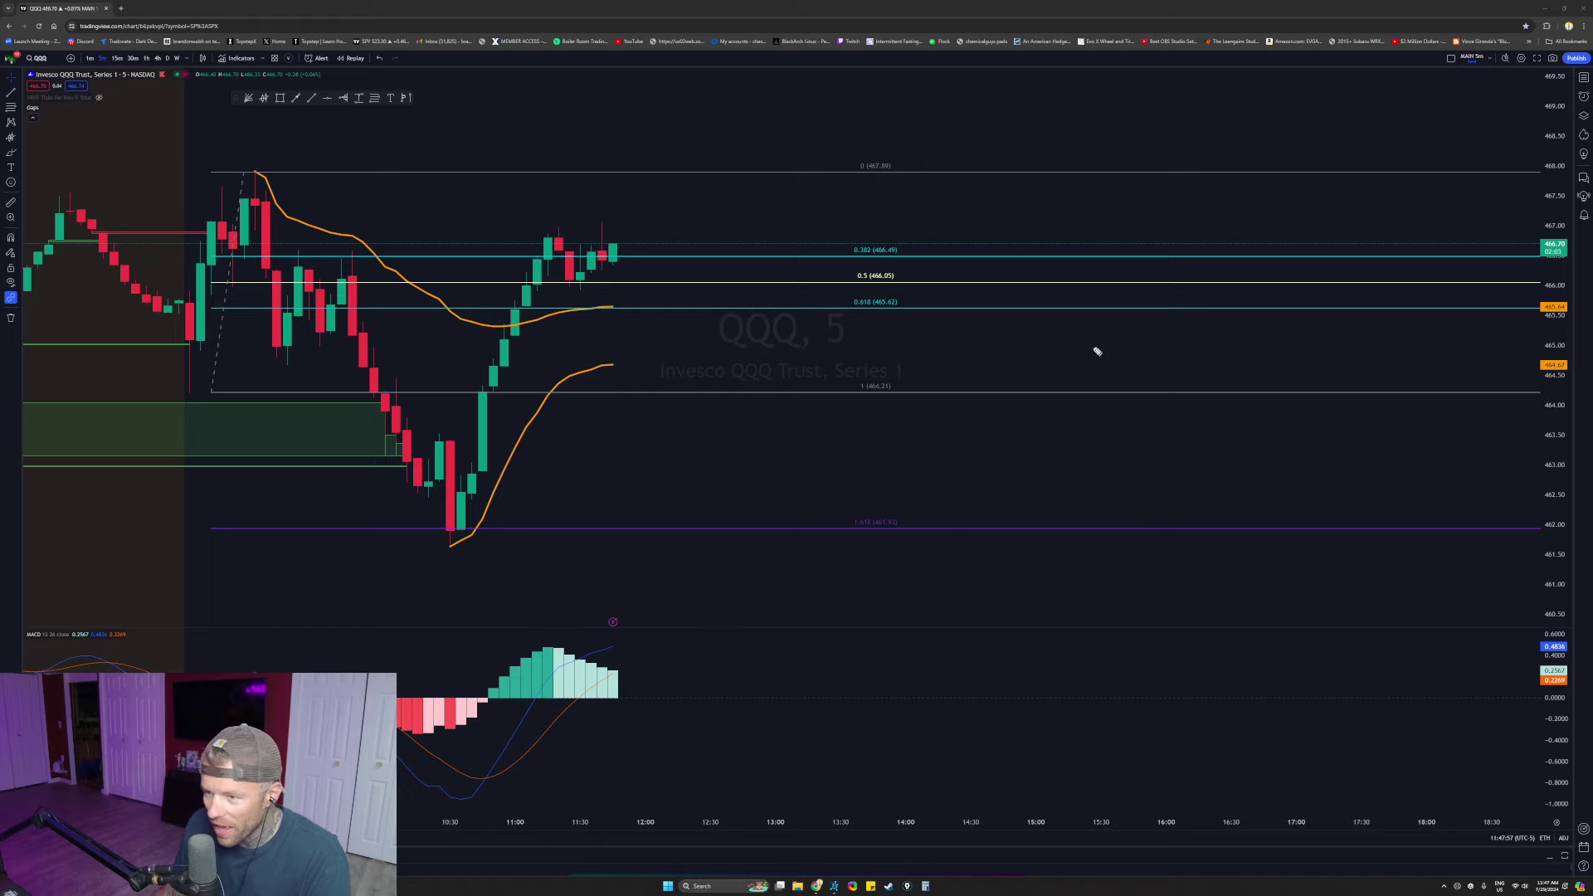
mouse_move(639, 610)
mouse_down()
mouse_move(489, 652)
mouse_move(564, 584)
mouse_up()
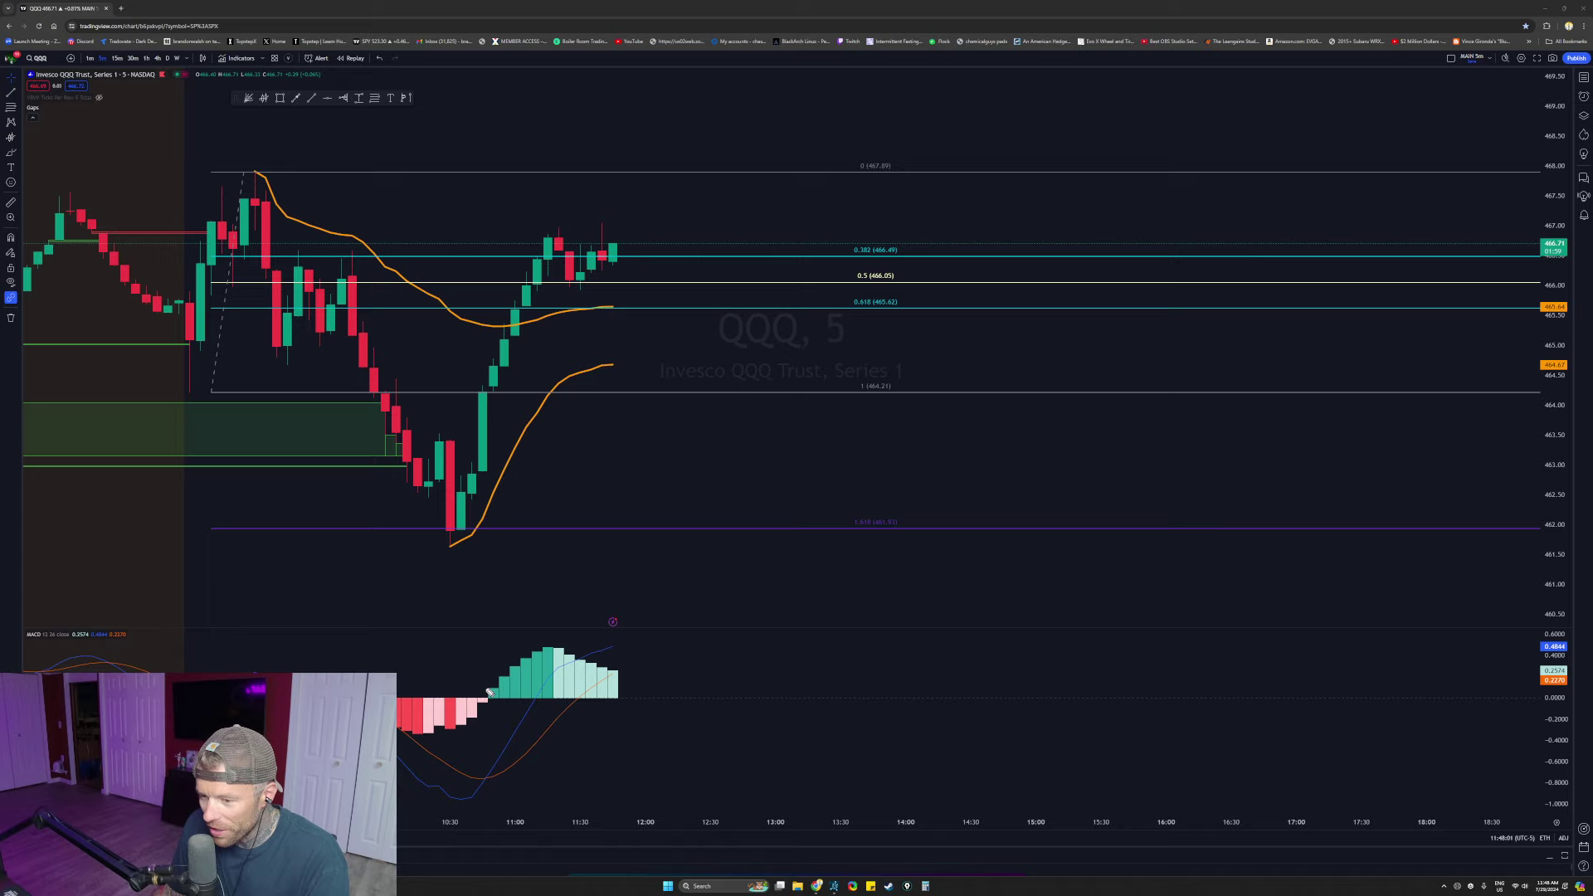
Step: Sketch the MACD histogram fading in smaller waves and both MACD lines rolling over downward, and clear the markings
mouse_move(489, 693)
mouse_down()
mouse_move(689, 670)
mouse_move(779, 685)
mouse_move(809, 710)
mouse_up()
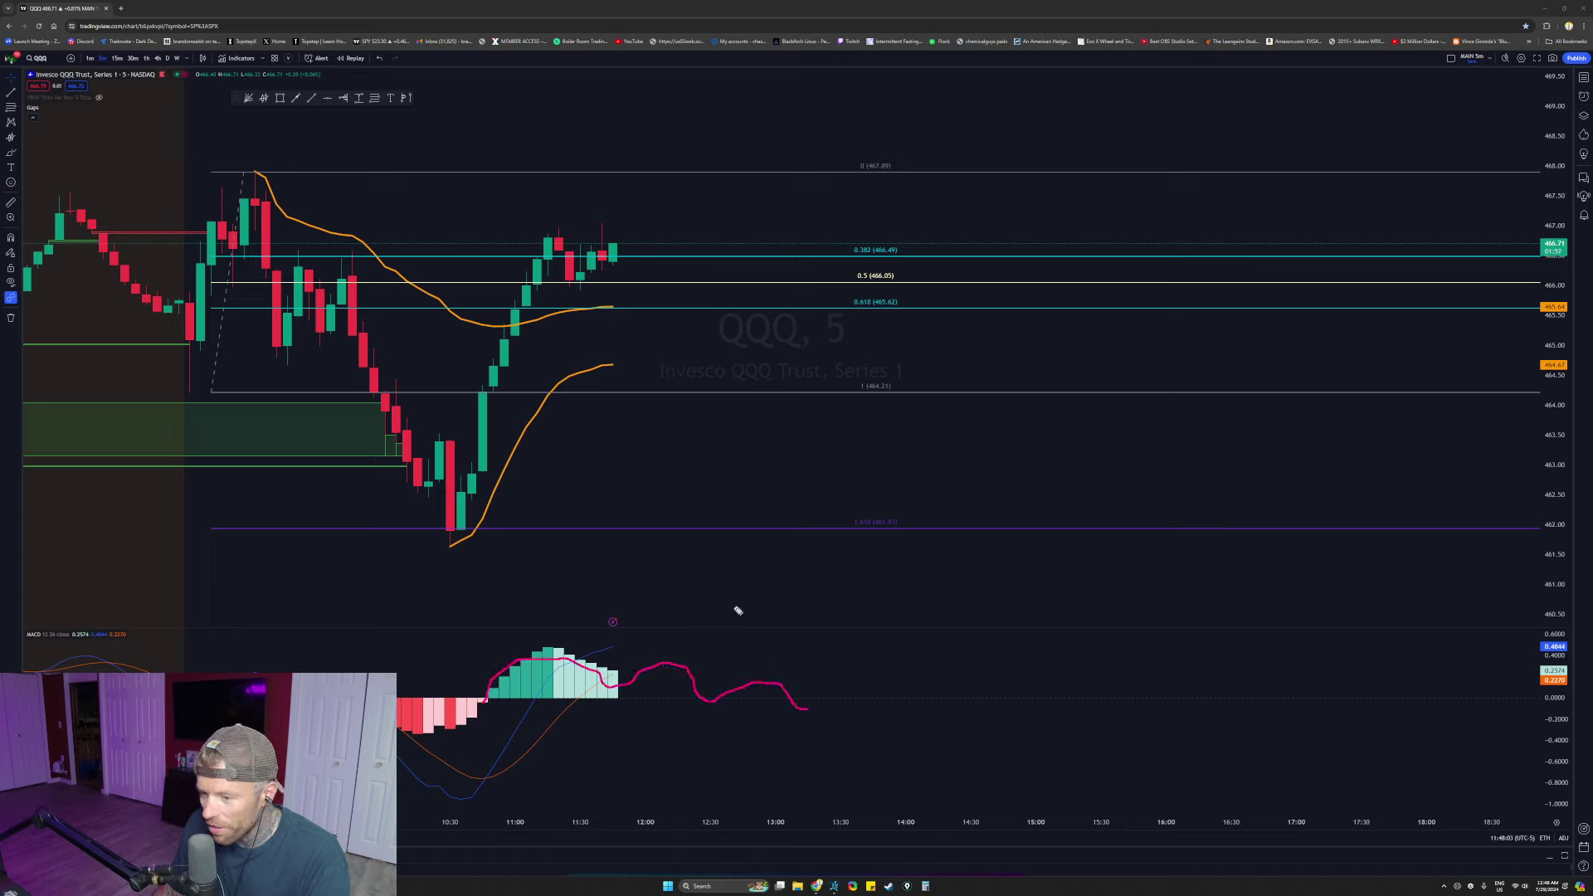
mouse_move(602, 657)
mouse_down()
mouse_move(697, 646)
mouse_move(837, 762)
mouse_up()
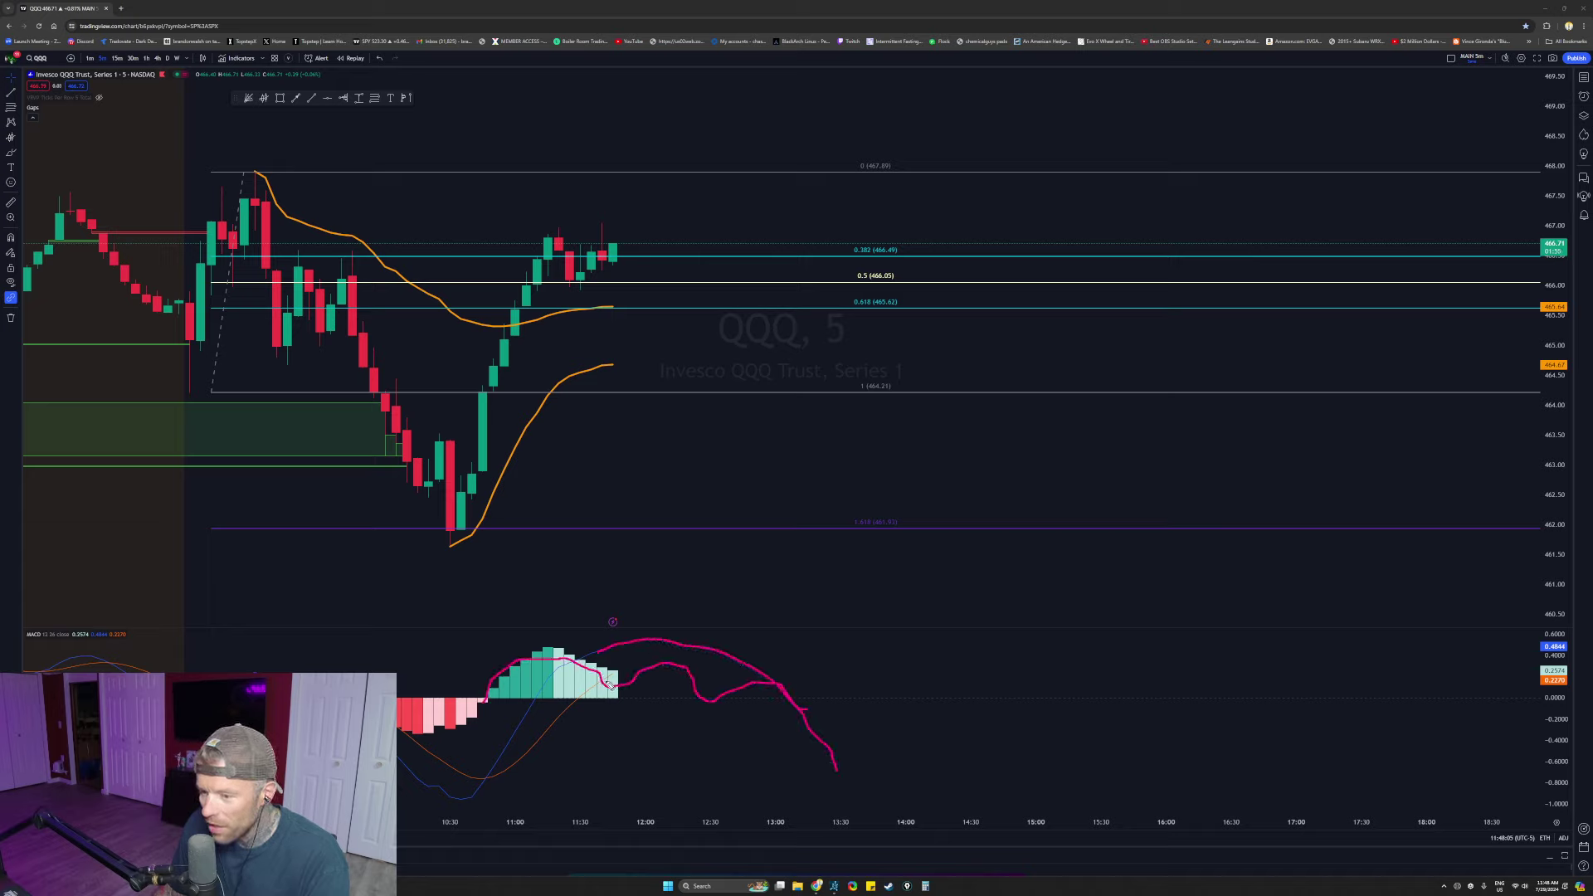
mouse_move(610, 686)
mouse_down()
mouse_move(676, 662)
mouse_move(859, 733)
mouse_move(909, 774)
mouse_up()
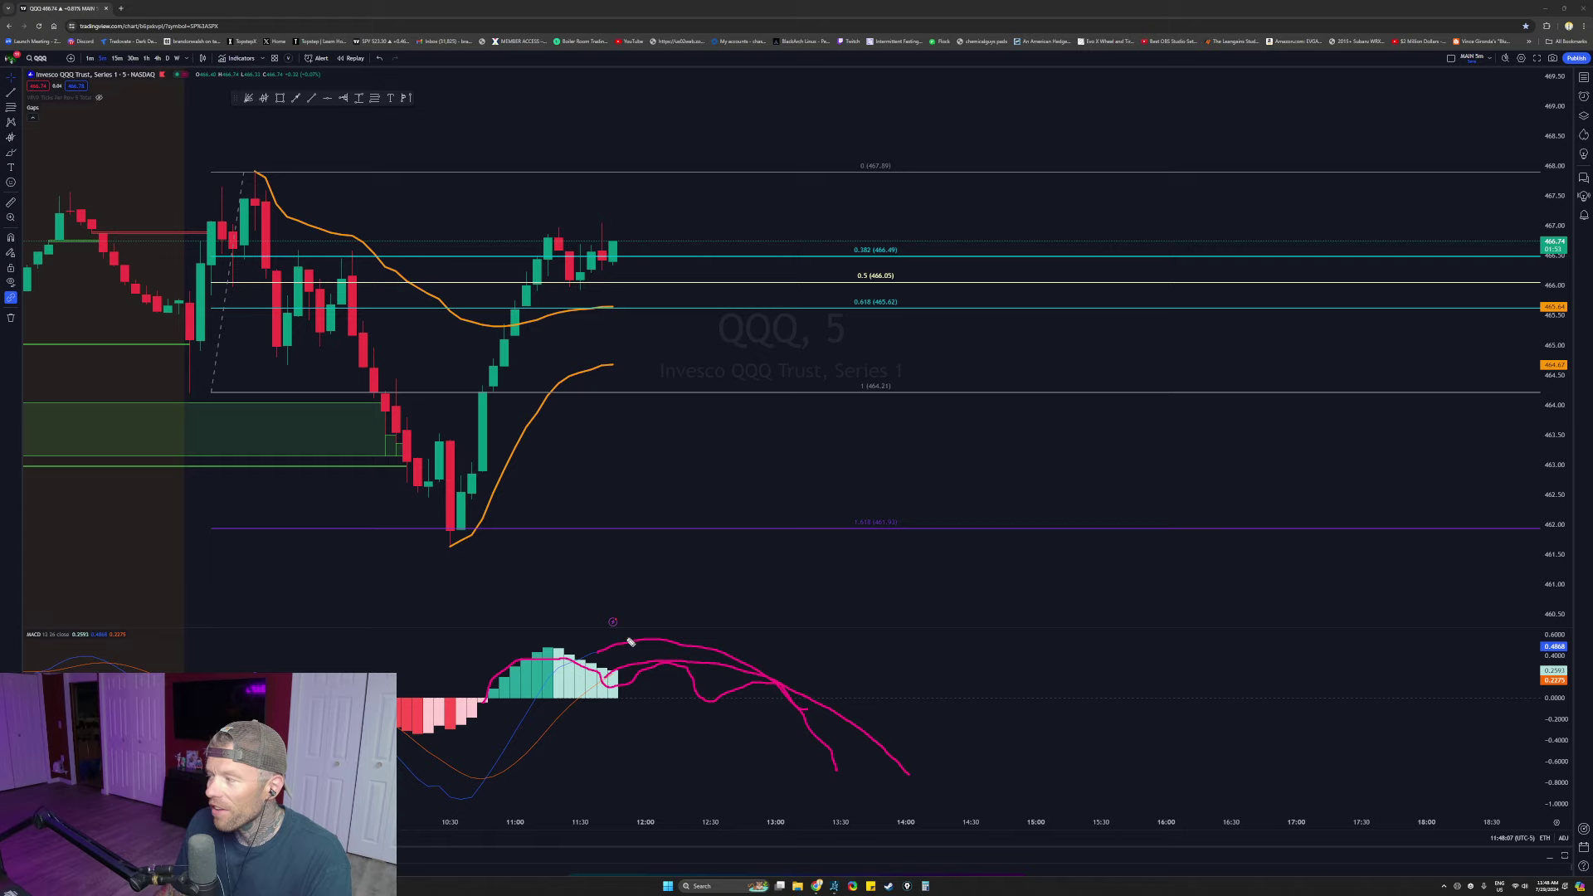
key(Escape)
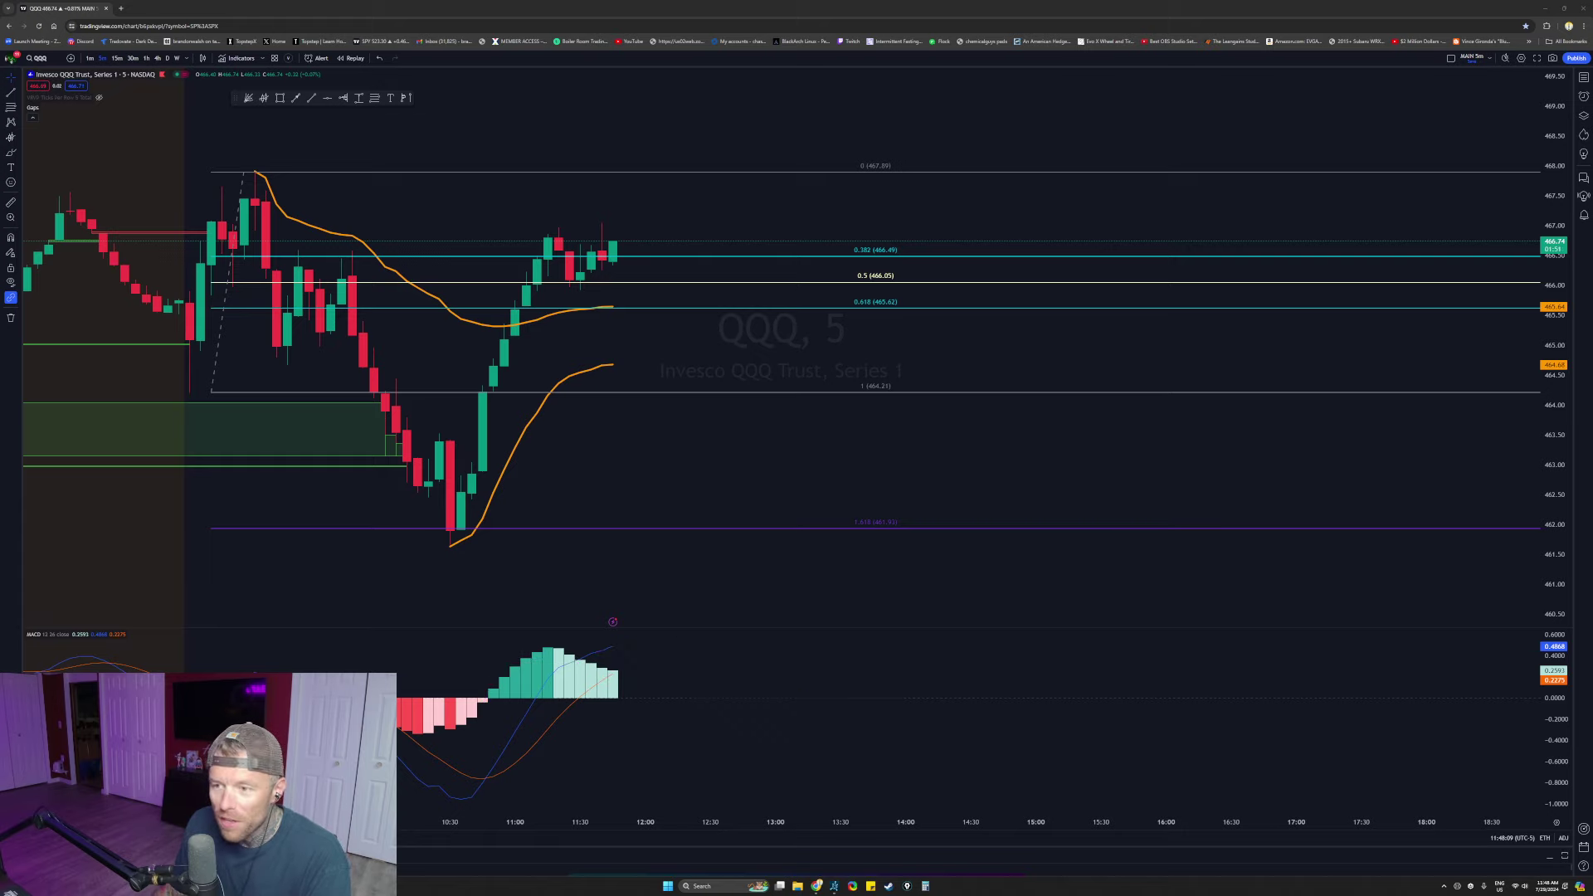
Step: Box and hatch the zone above the current price, circle the 0 Fibonacci level, sketch a decline from the current price, and clear the markings
mouse_move(467, 177)
mouse_down()
mouse_move(686, 221)
mouse_move(469, 178)
mouse_move(510, 215)
mouse_move(676, 166)
mouse_move(693, 196)
mouse_up()
mouse_move(895, 134)
mouse_down()
mouse_move(864, 150)
mouse_move(849, 124)
mouse_up()
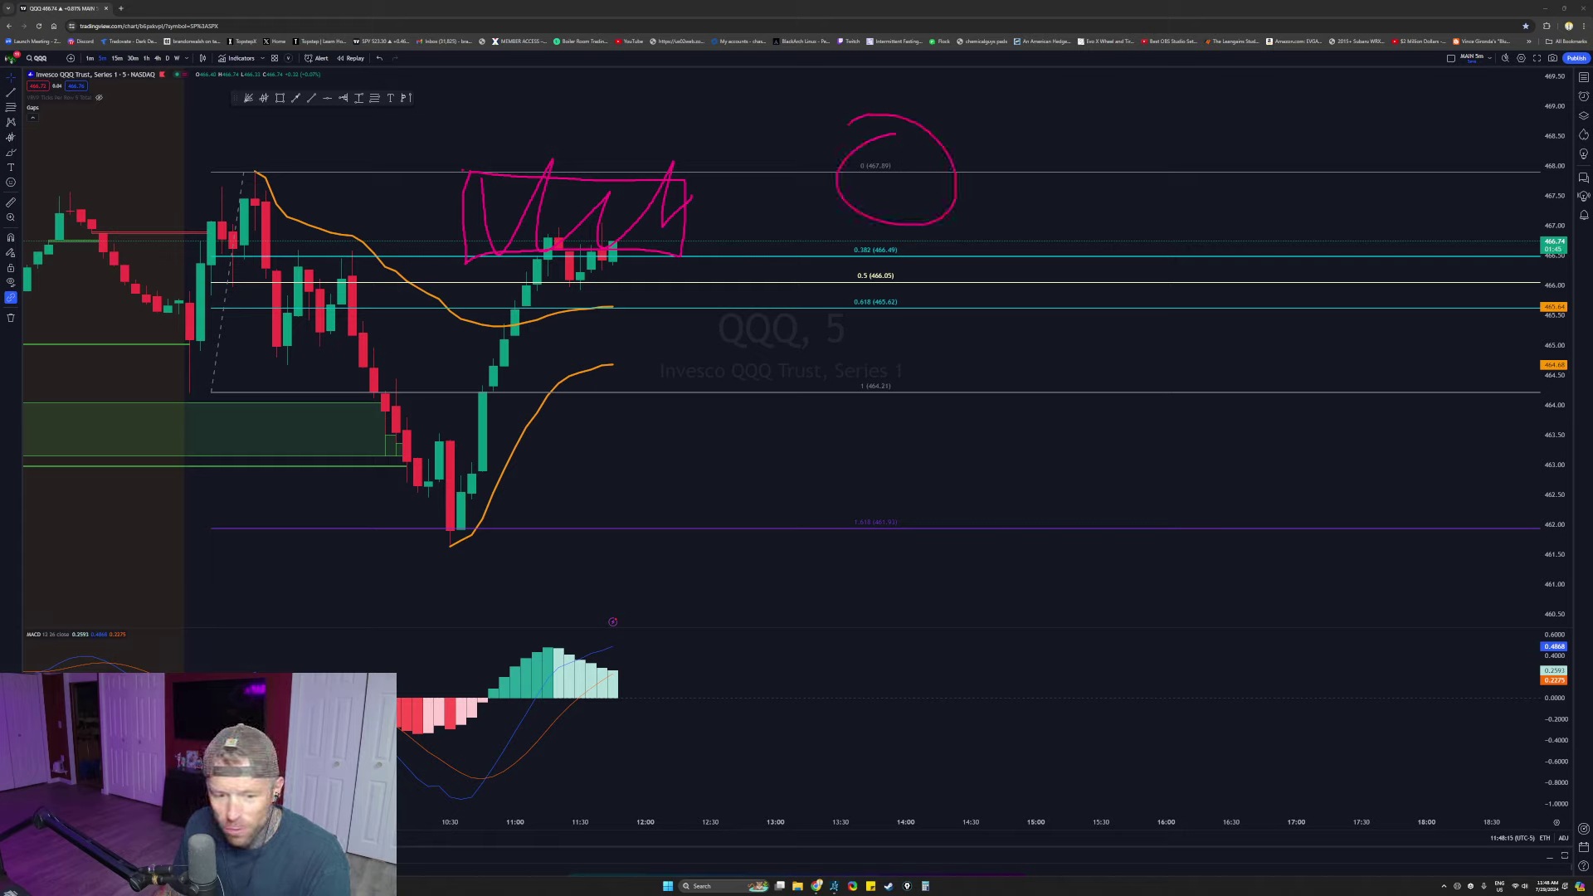
key(Escape)
mouse_move(621, 258)
mouse_down()
mouse_move(651, 235)
mouse_move(754, 266)
mouse_move(827, 408)
mouse_up()
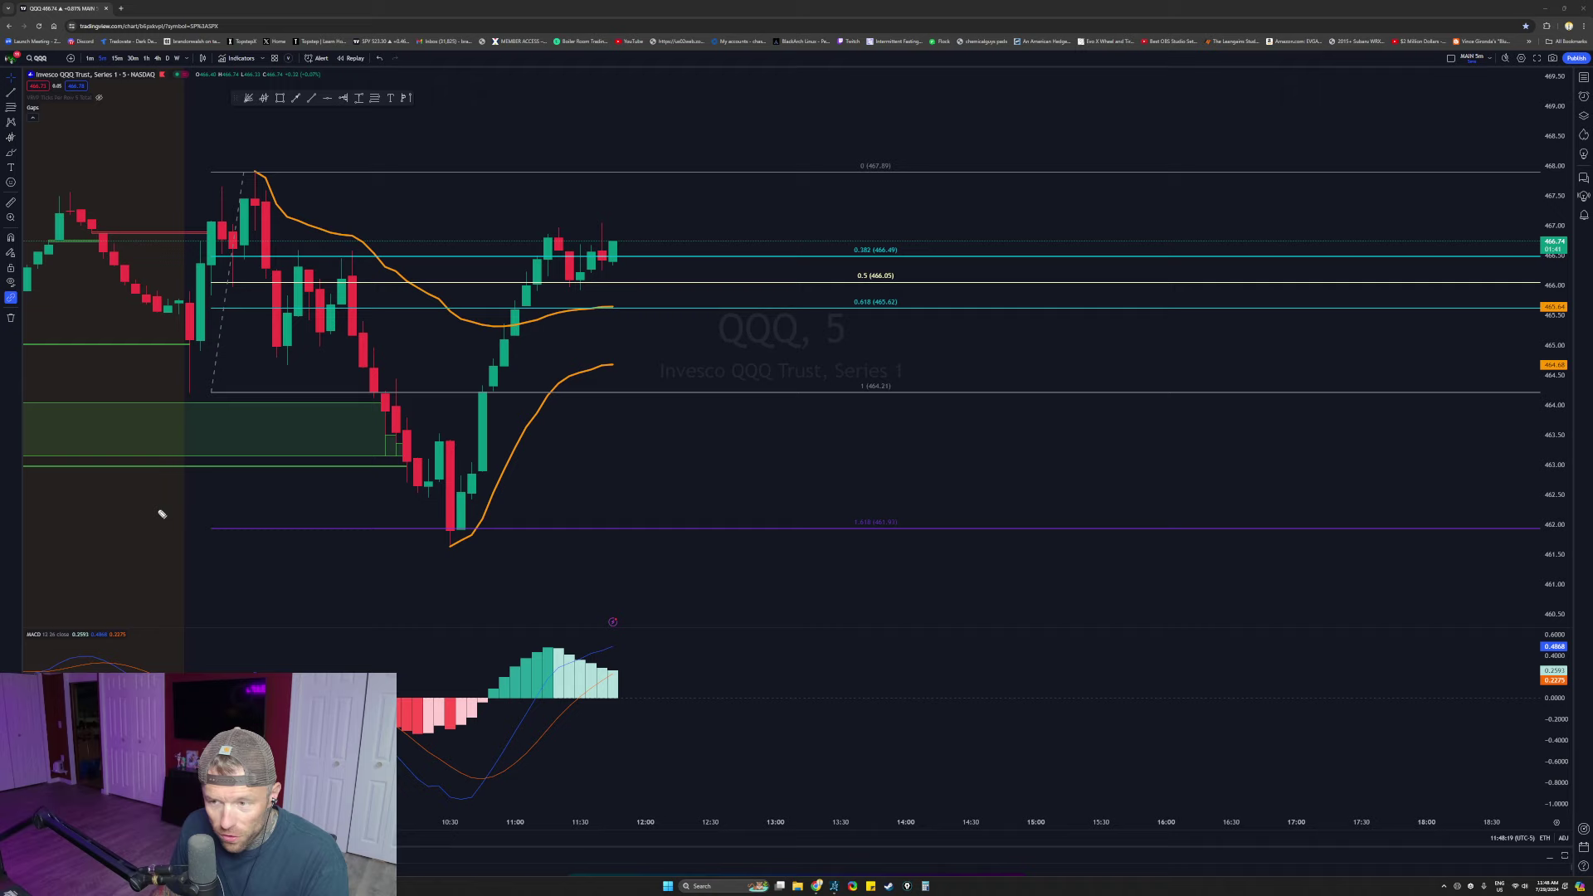
Step: Circle the 0 Fibonacci level and handwrite "Res" beside it
mouse_move(933, 117)
mouse_down()
mouse_move(886, 126)
mouse_move(932, 116)
mouse_up()
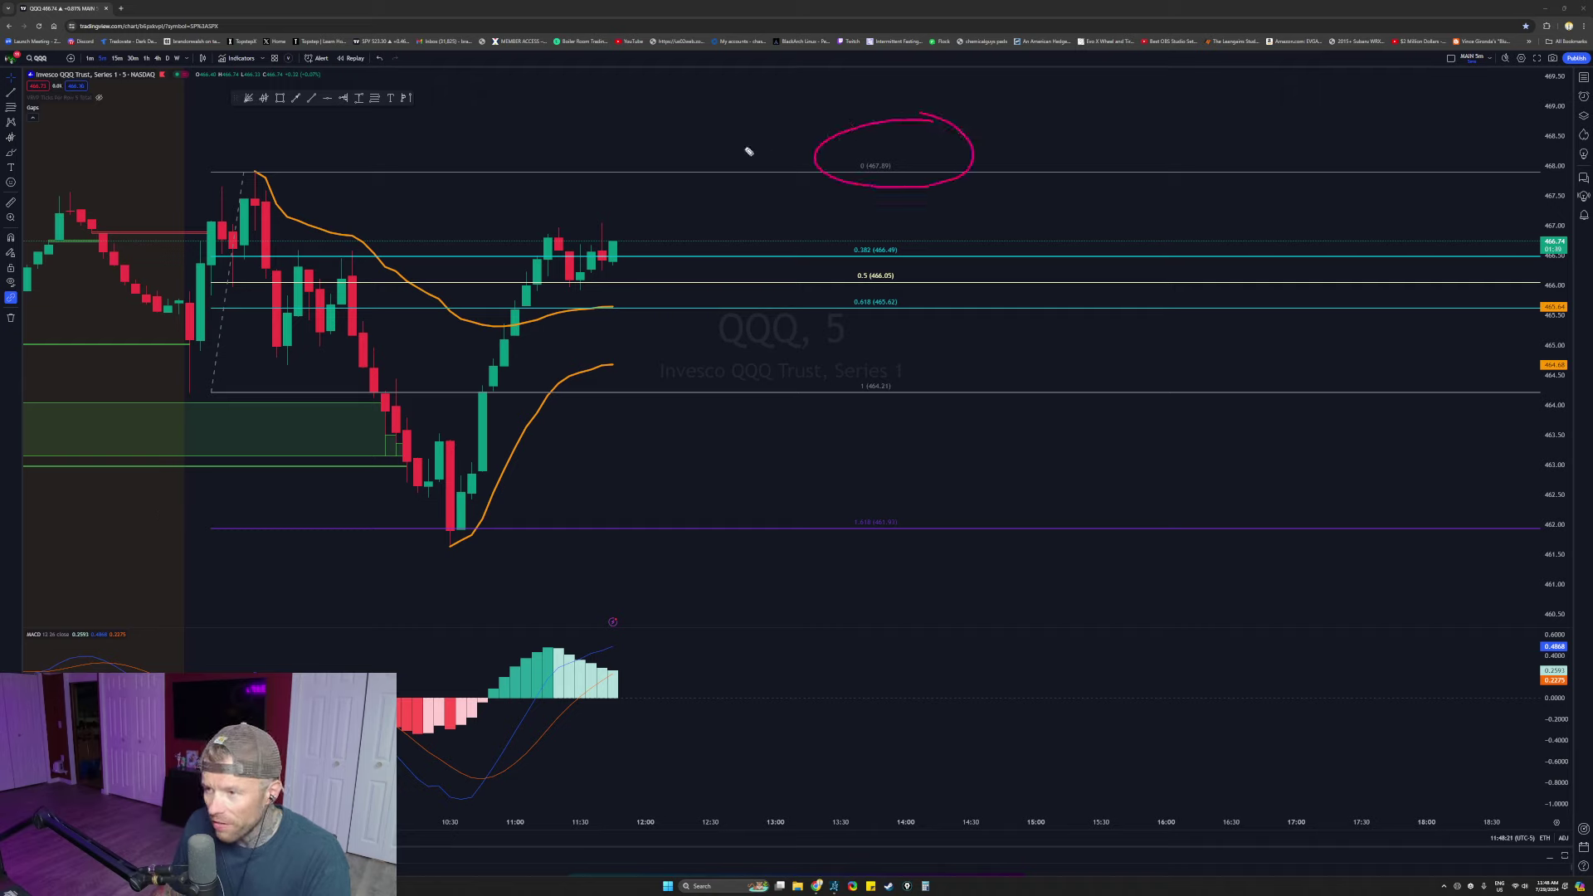
drag(732, 151, 785, 137)
drag(828, 106, 812, 148)
Step: Sketch a projected peak above the 0 level followed by lower highs and a decline, and extend both orange lines forward freehand
mouse_move(621, 251)
mouse_down()
mouse_move(697, 117)
mouse_move(762, 244)
mouse_move(830, 177)
mouse_move(868, 290)
mouse_move(929, 225)
mouse_up()
mouse_move(597, 304)
mouse_down()
mouse_move(985, 288)
mouse_move(1148, 246)
mouse_up()
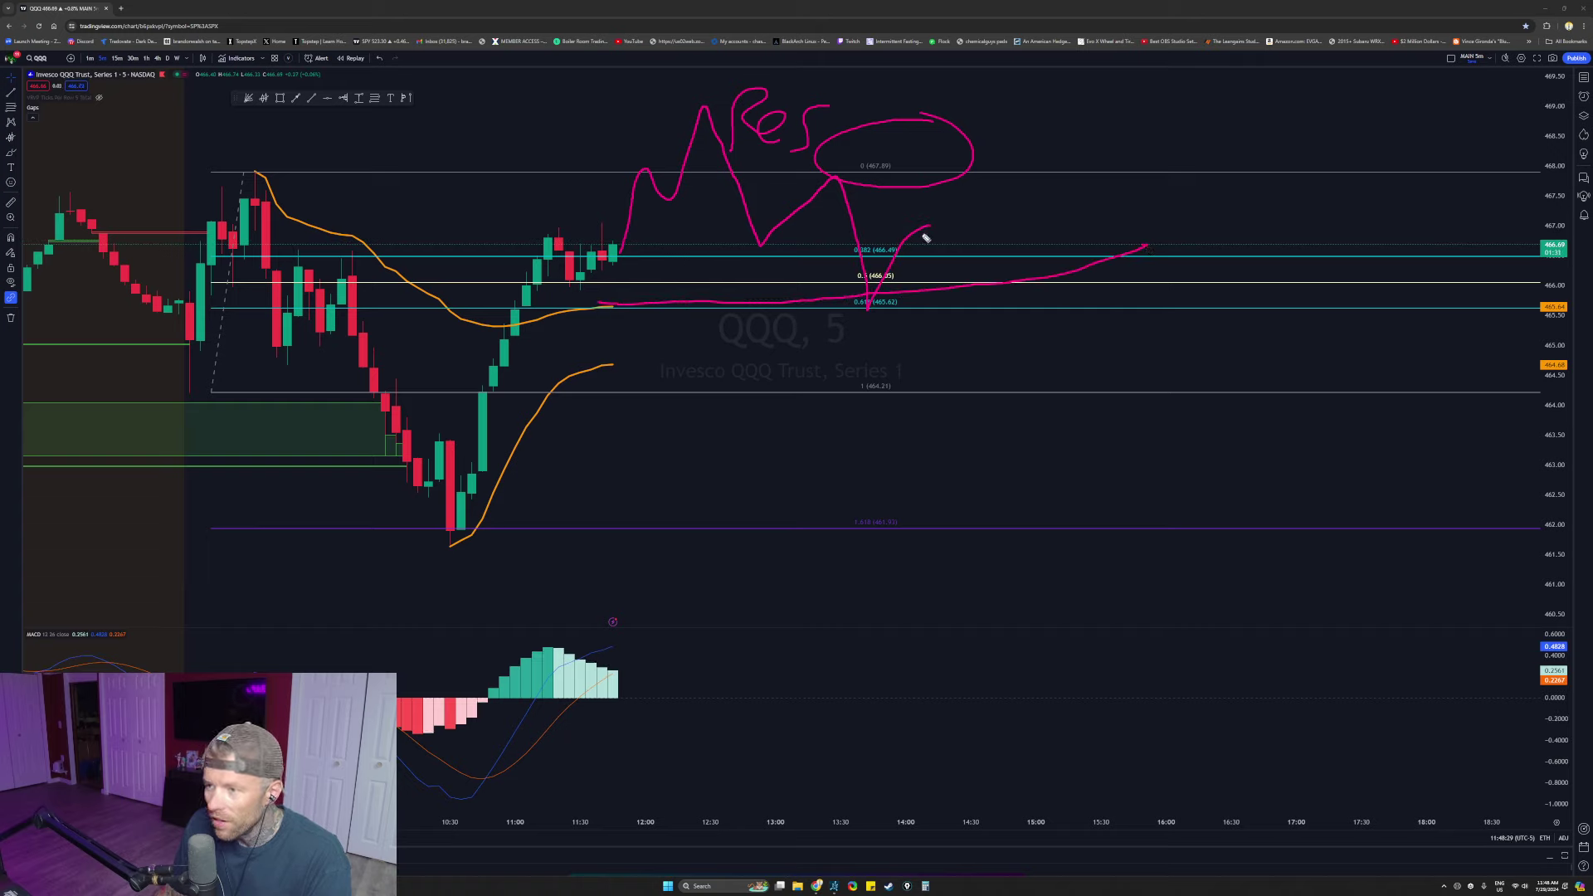
mouse_move(926, 236)
mouse_down()
mouse_move(971, 249)
mouse_move(986, 333)
mouse_move(1075, 319)
mouse_up()
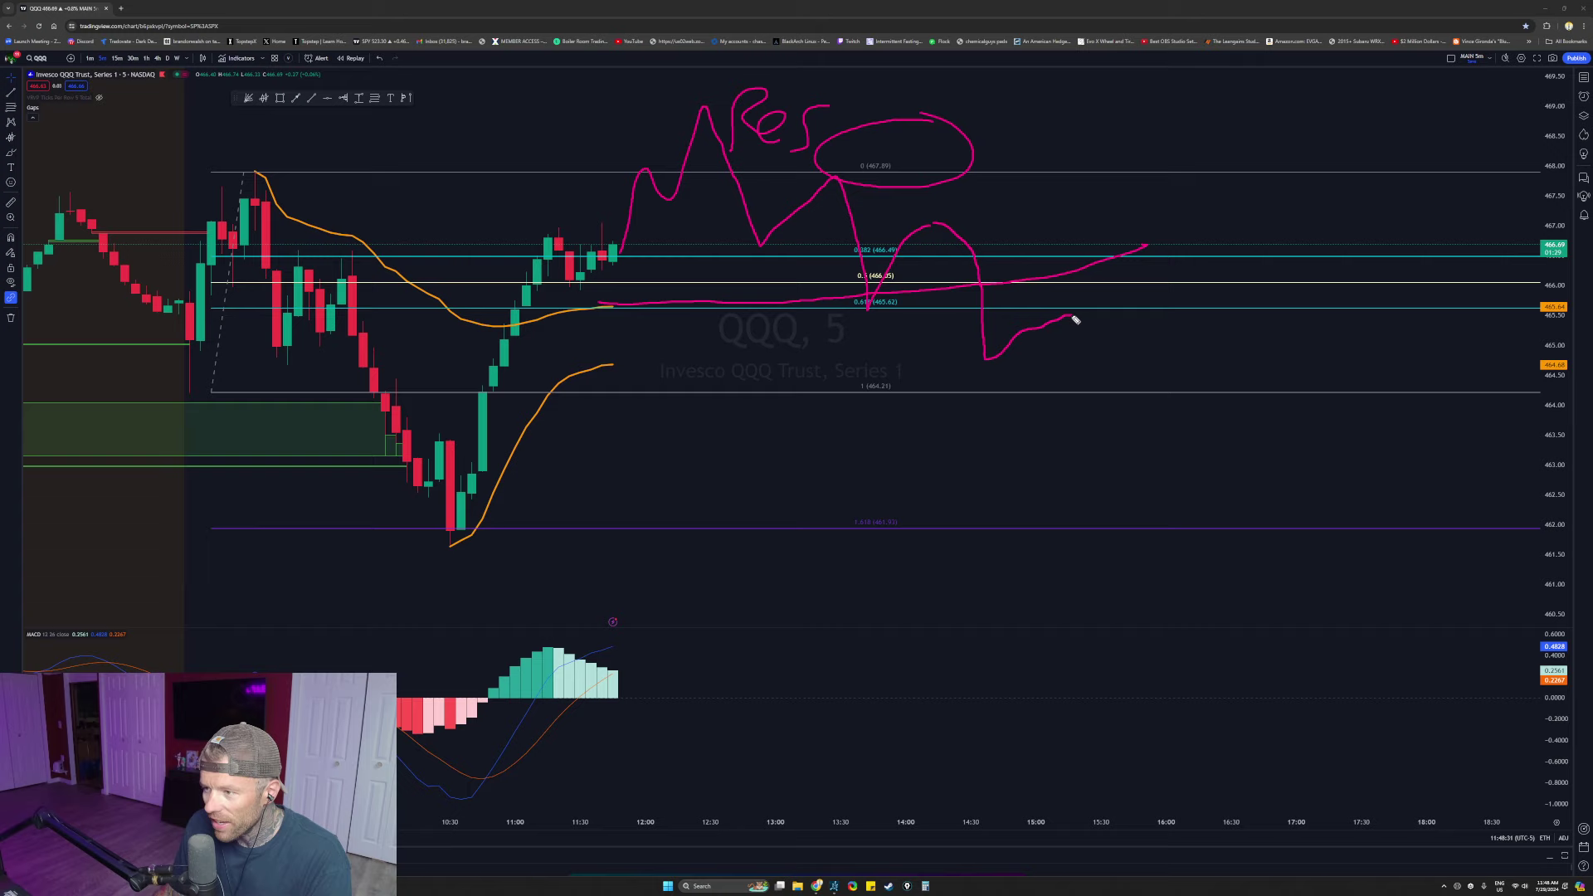
mouse_move(614, 368)
mouse_down()
mouse_move(602, 375)
mouse_move(1396, 326)
mouse_up()
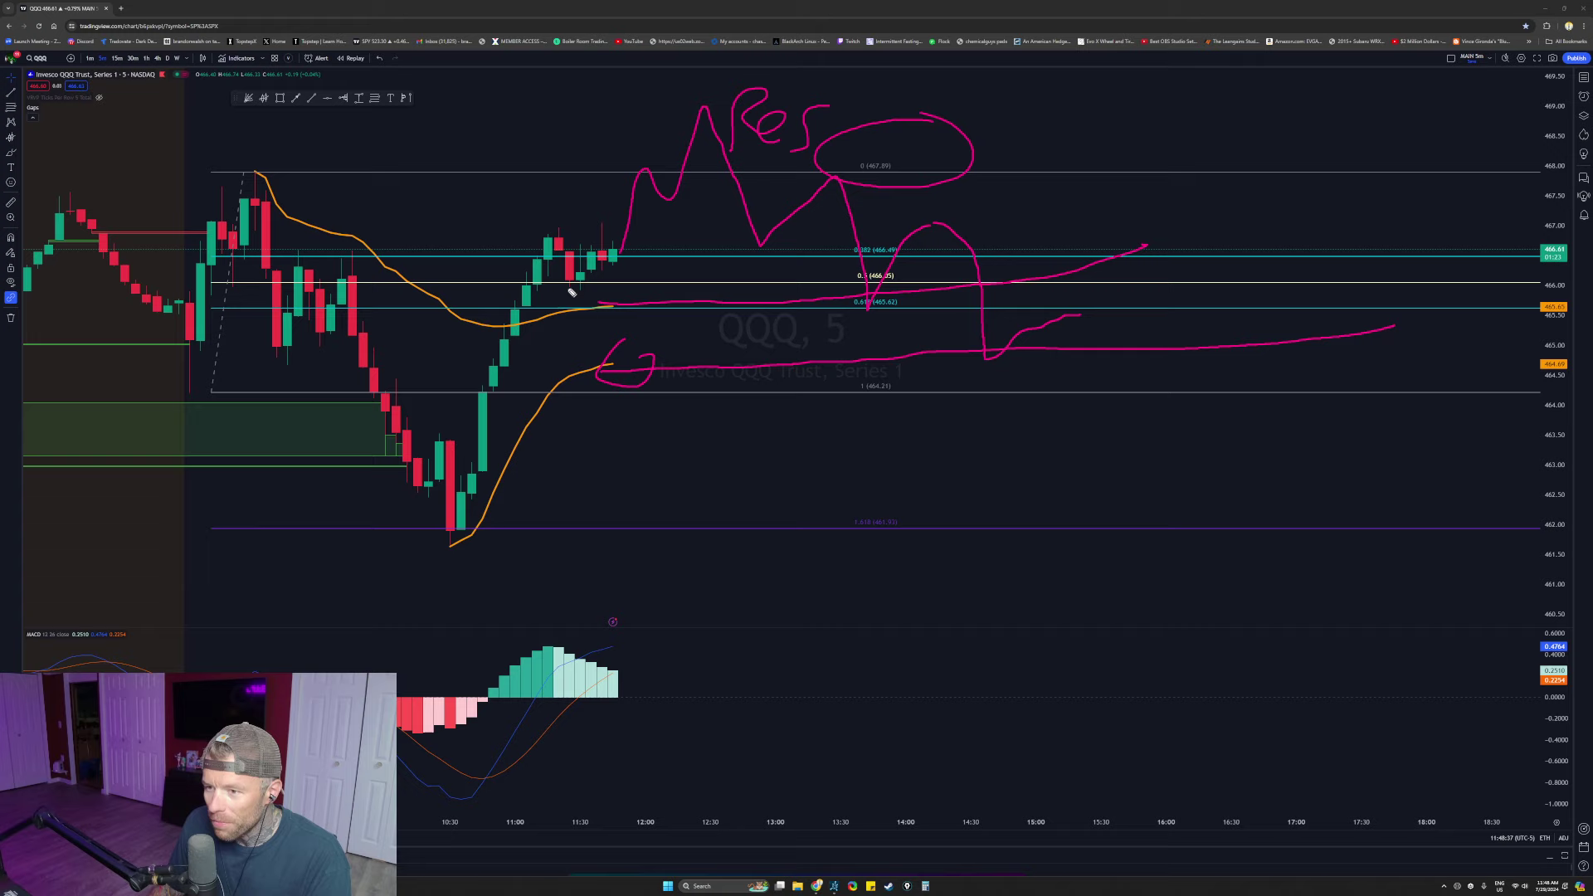
Step: Retrace the projected path in yellow, mark its touch of the upper orange line "T1", point an arrow at the lower high, and clear all markings
mouse_move(565, 285)
mouse_down()
mouse_move(618, 249)
mouse_move(682, 162)
mouse_move(732, 166)
mouse_move(747, 241)
mouse_move(841, 175)
mouse_move(867, 325)
mouse_move(889, 277)
mouse_up()
mouse_move(631, 304)
mouse_down()
mouse_move(581, 309)
mouse_move(625, 297)
mouse_up()
mouse_move(916, 258)
mouse_down()
mouse_move(915, 283)
mouse_move(934, 258)
mouse_move(940, 278)
mouse_move(909, 232)
mouse_move(954, 234)
mouse_move(987, 295)
mouse_move(996, 378)
mouse_up()
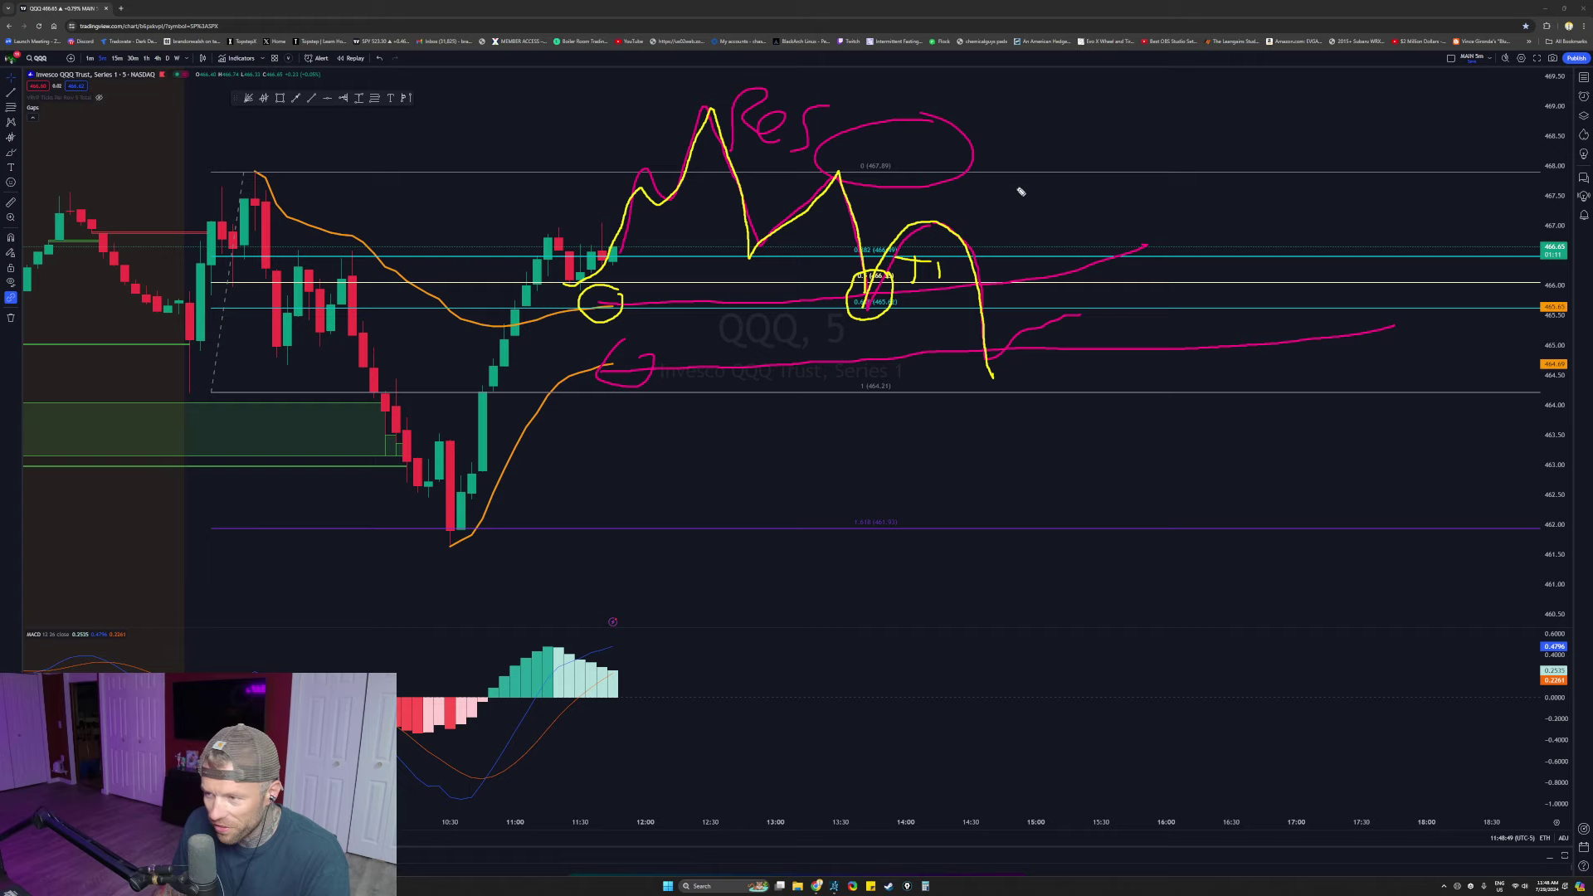
mouse_move(1097, 162)
mouse_down()
mouse_move(957, 224)
mouse_move(986, 225)
mouse_move(980, 241)
mouse_up()
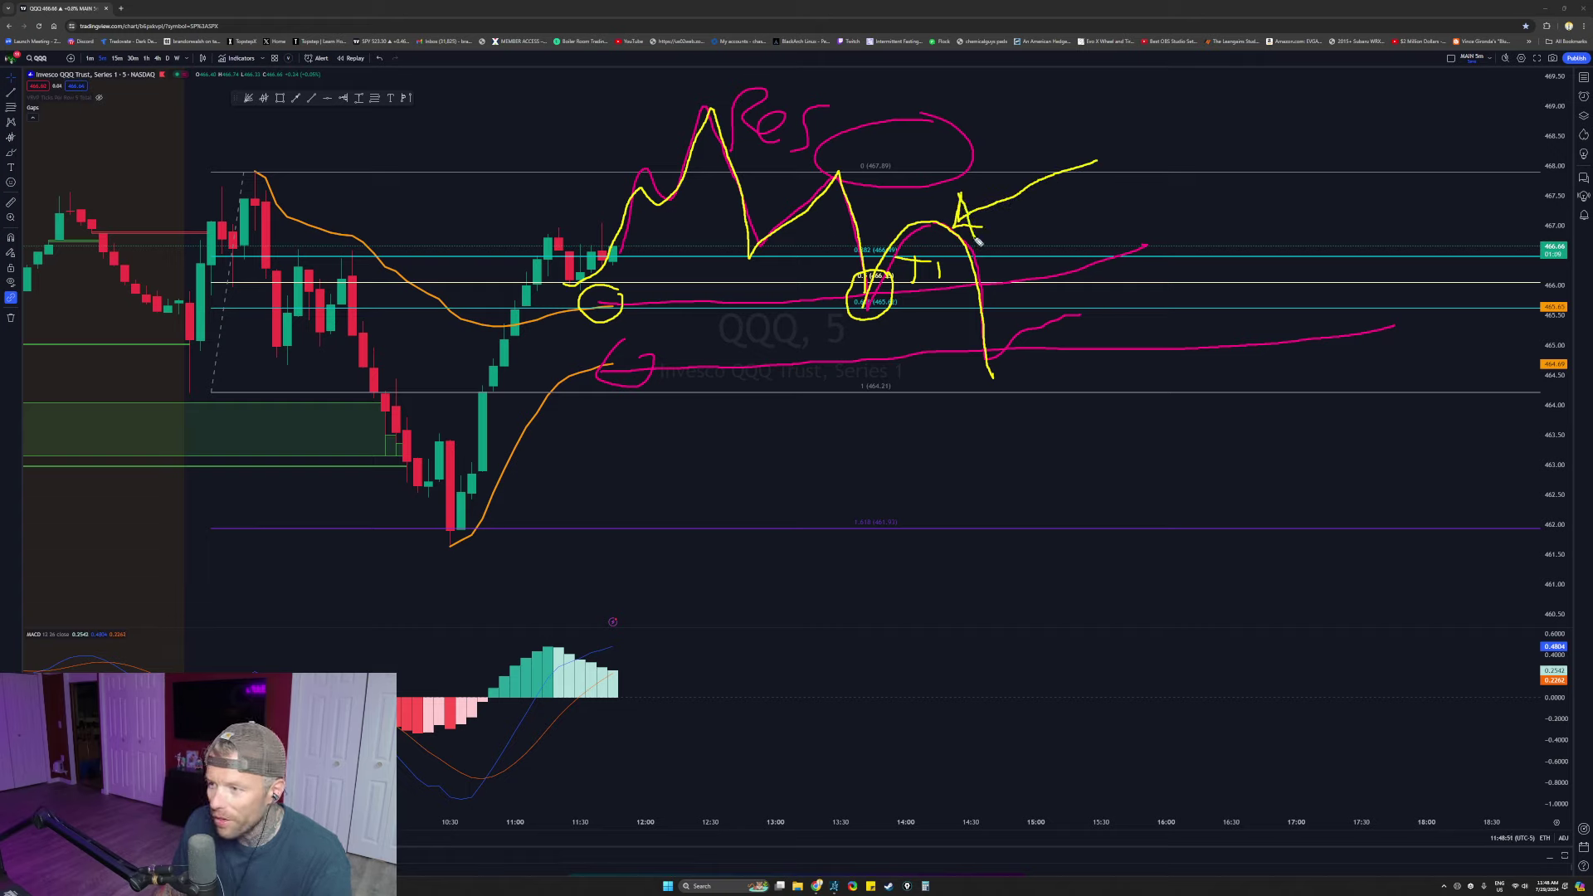
key(ctrl+shift+7)
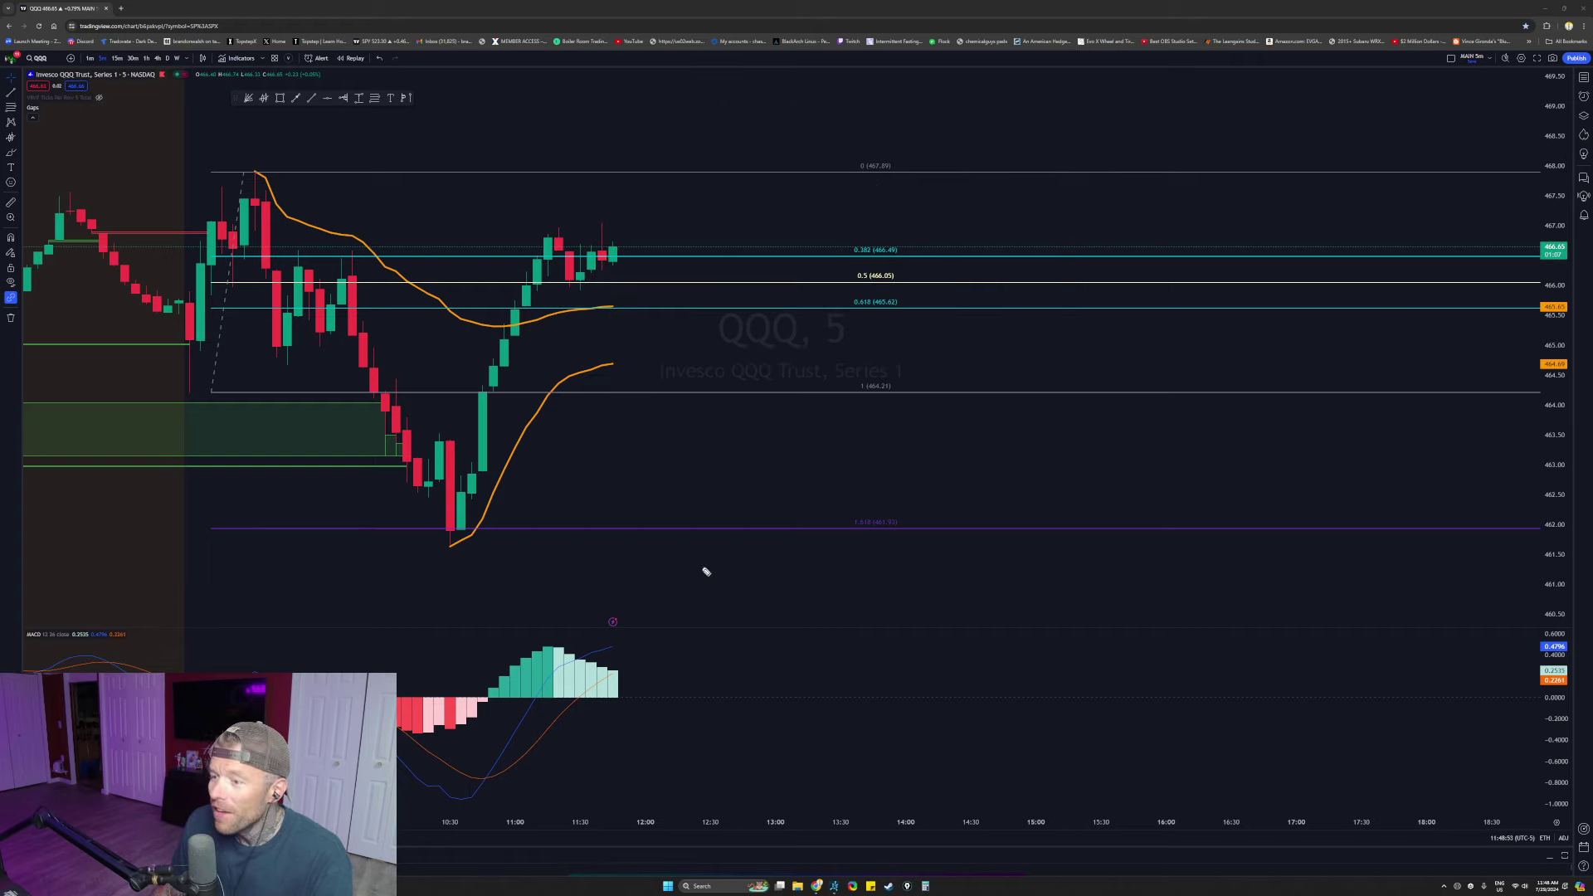
Step: Extend the lower orange line forward, sketch a projected price path dropping onto it, circle where they meet, and clear the markings
drag(611, 365, 1149, 318)
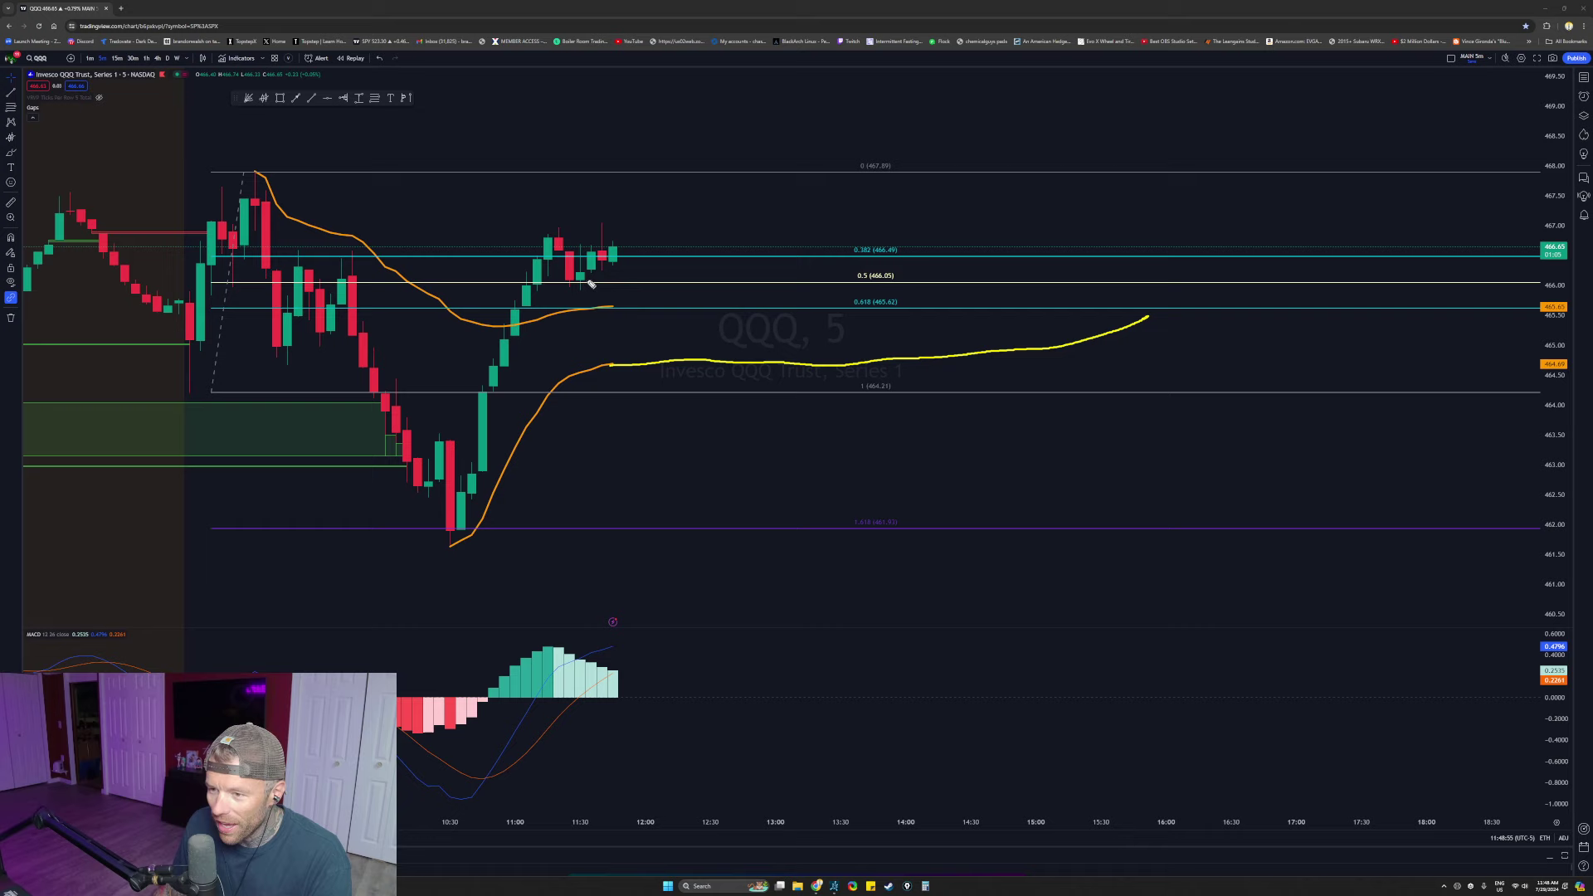
mouse_move(491, 350)
mouse_down()
mouse_move(528, 280)
mouse_move(727, 269)
mouse_move(823, 172)
mouse_move(884, 143)
mouse_move(944, 188)
mouse_move(985, 291)
mouse_move(1115, 286)
mouse_move(1174, 348)
mouse_move(1112, 275)
mouse_up()
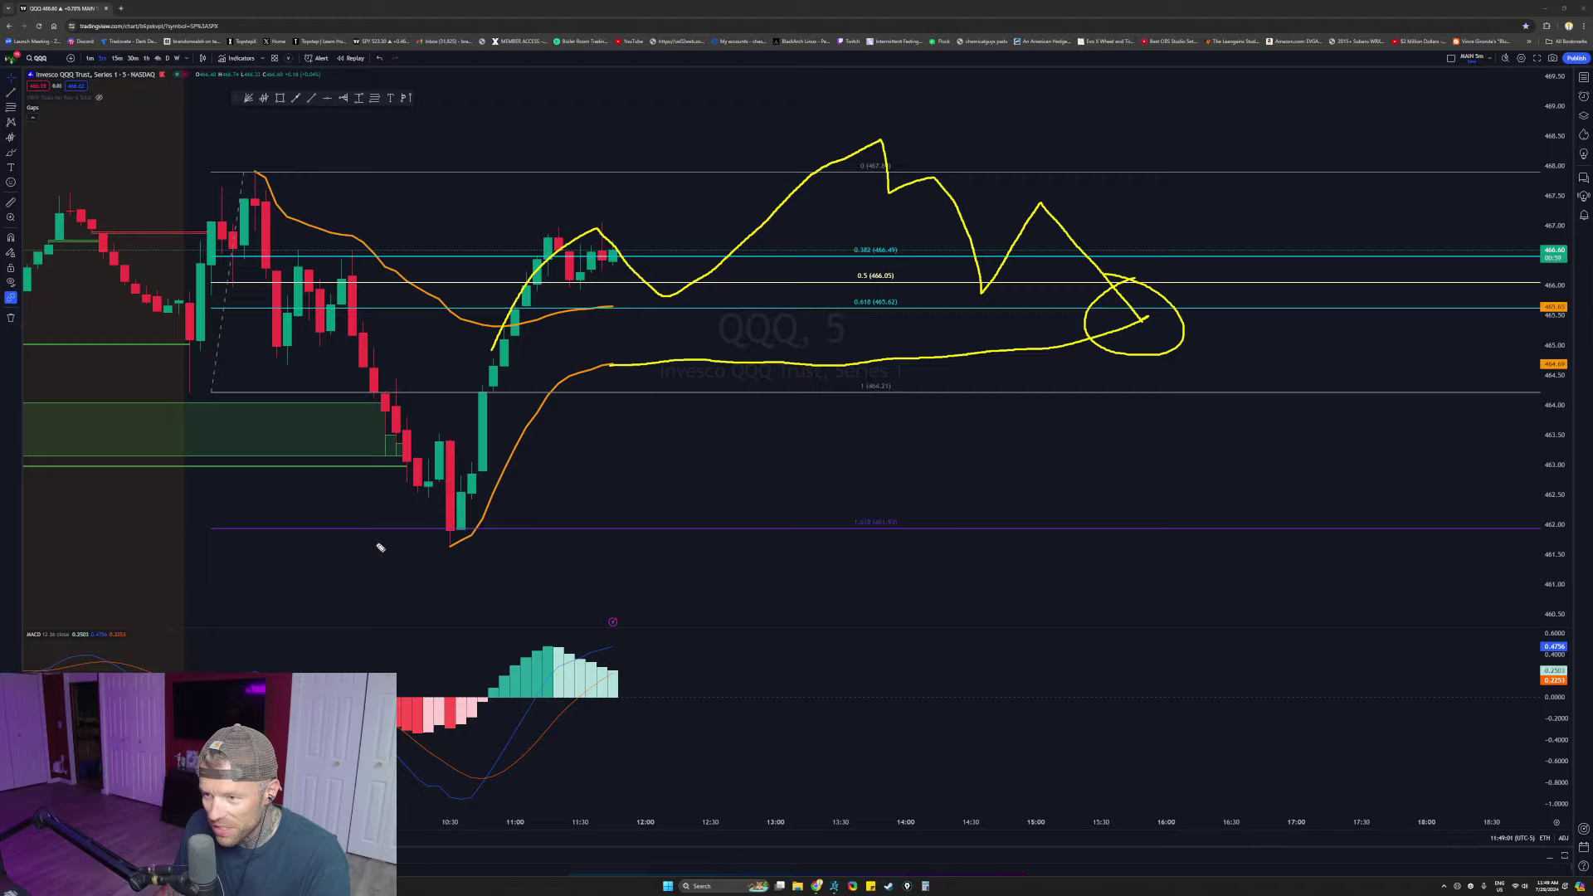
key(Escape)
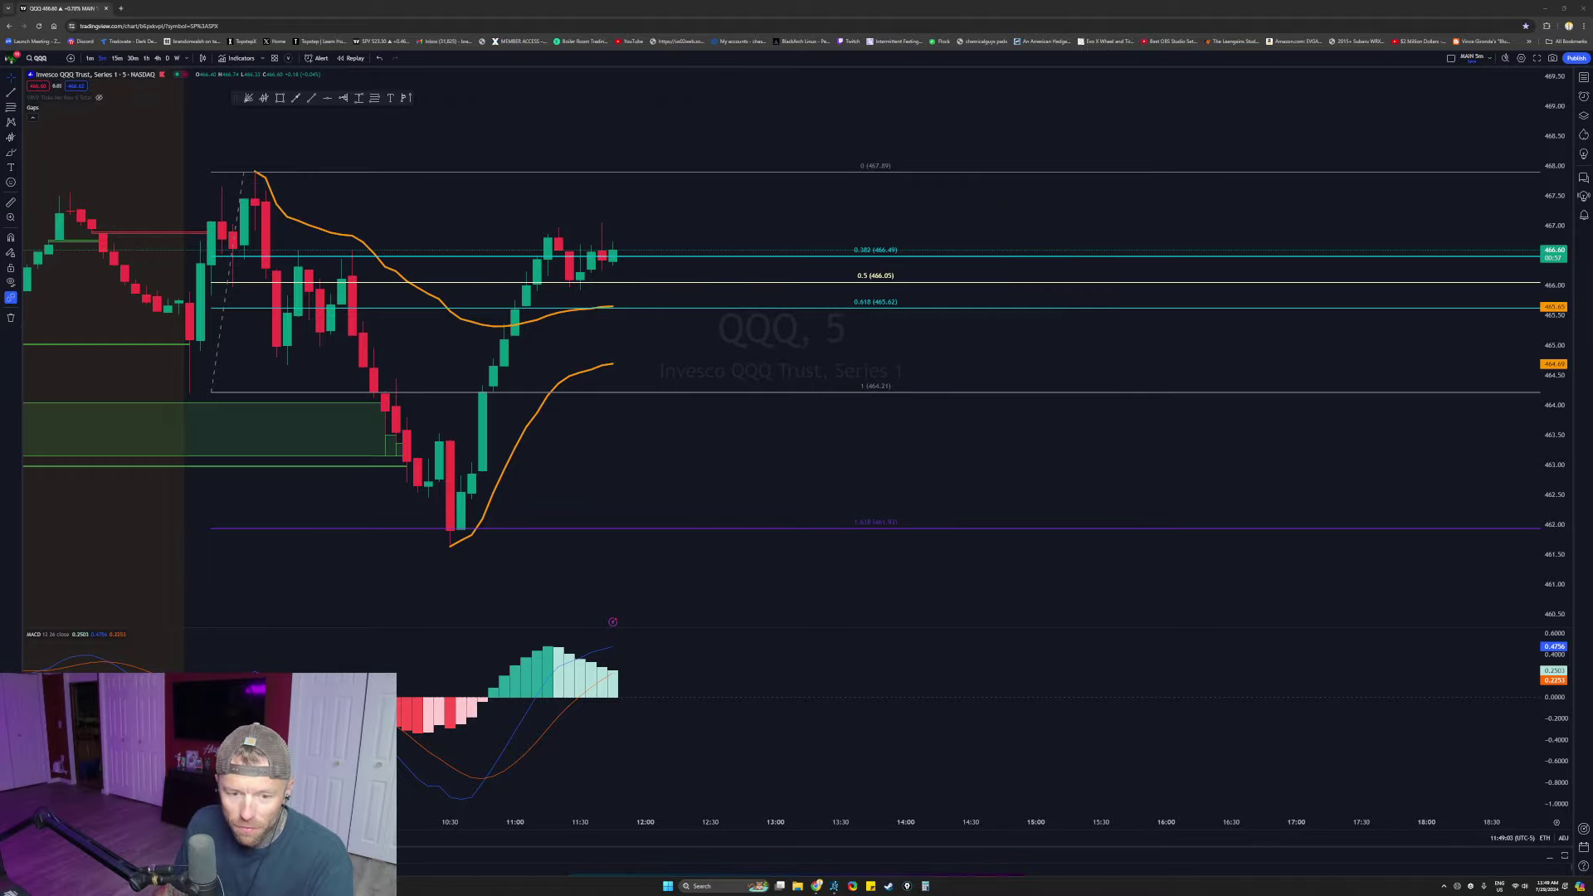
Step: Circle three areas along the morning's upper price range, trace the 09:00 high across to the 0 Fibonacci level, and clear the markings
scroll(1055, 428, down, 1)
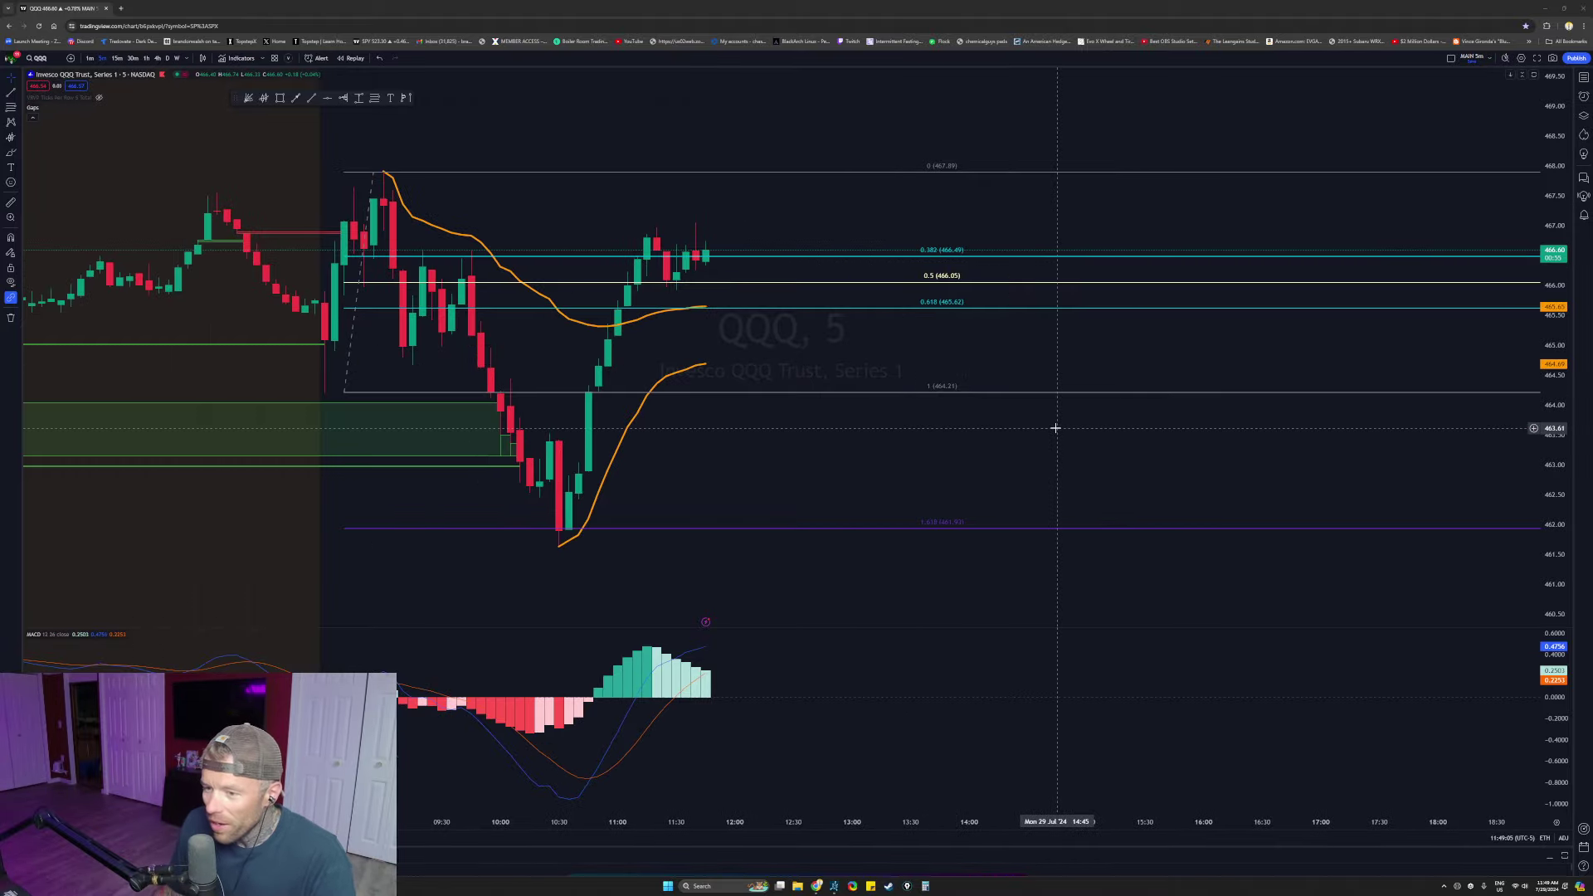
drag(713, 488, 1019, 473)
scroll(1002, 481, up, 4)
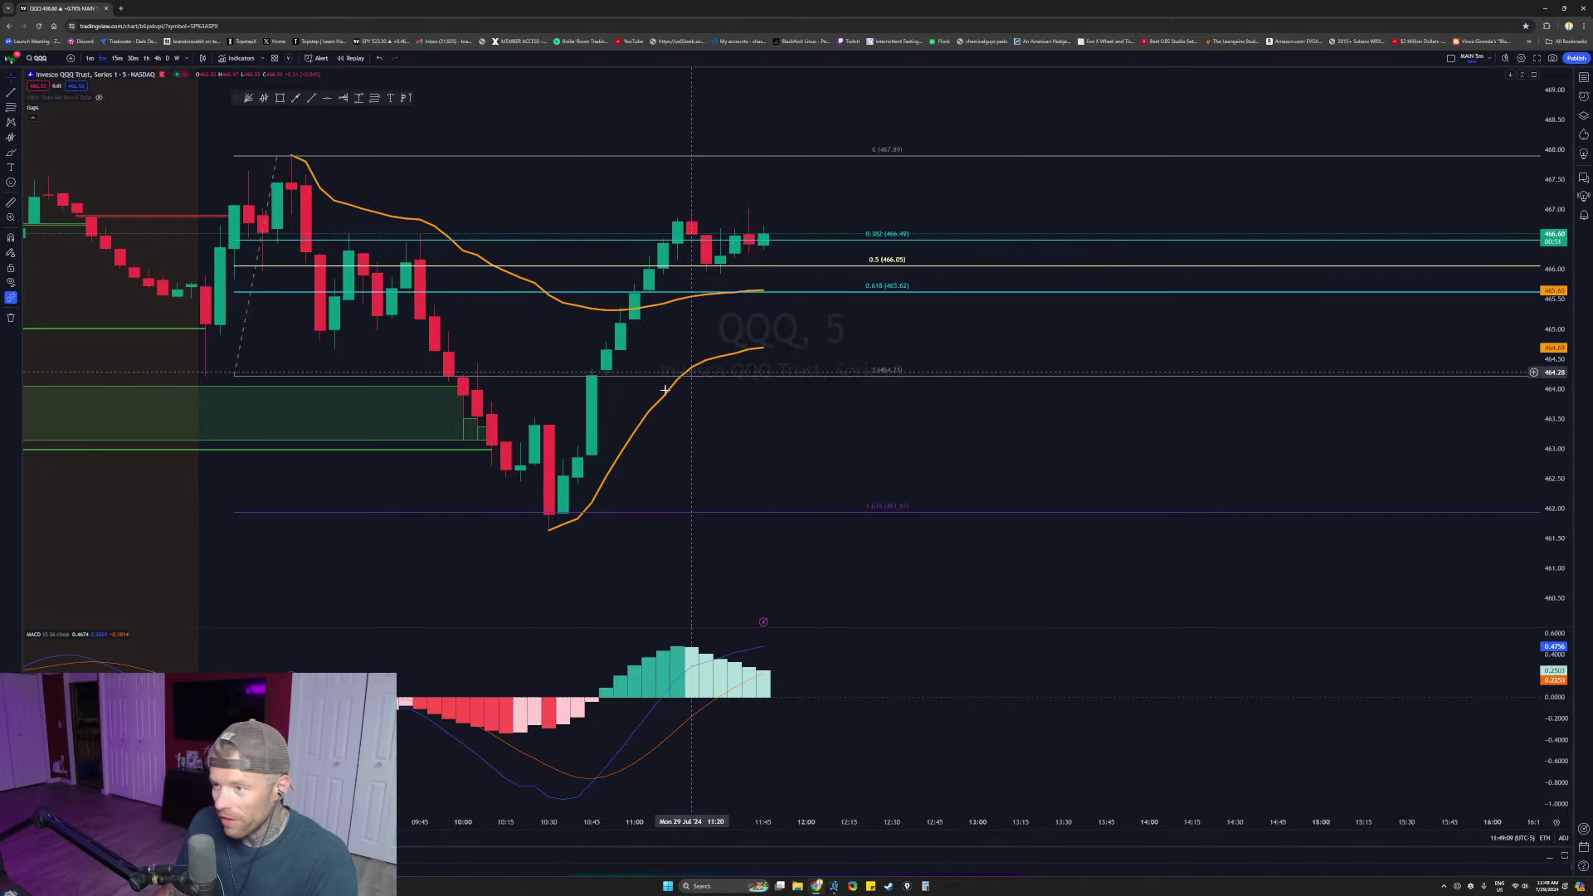
drag(267, 303, 358, 303)
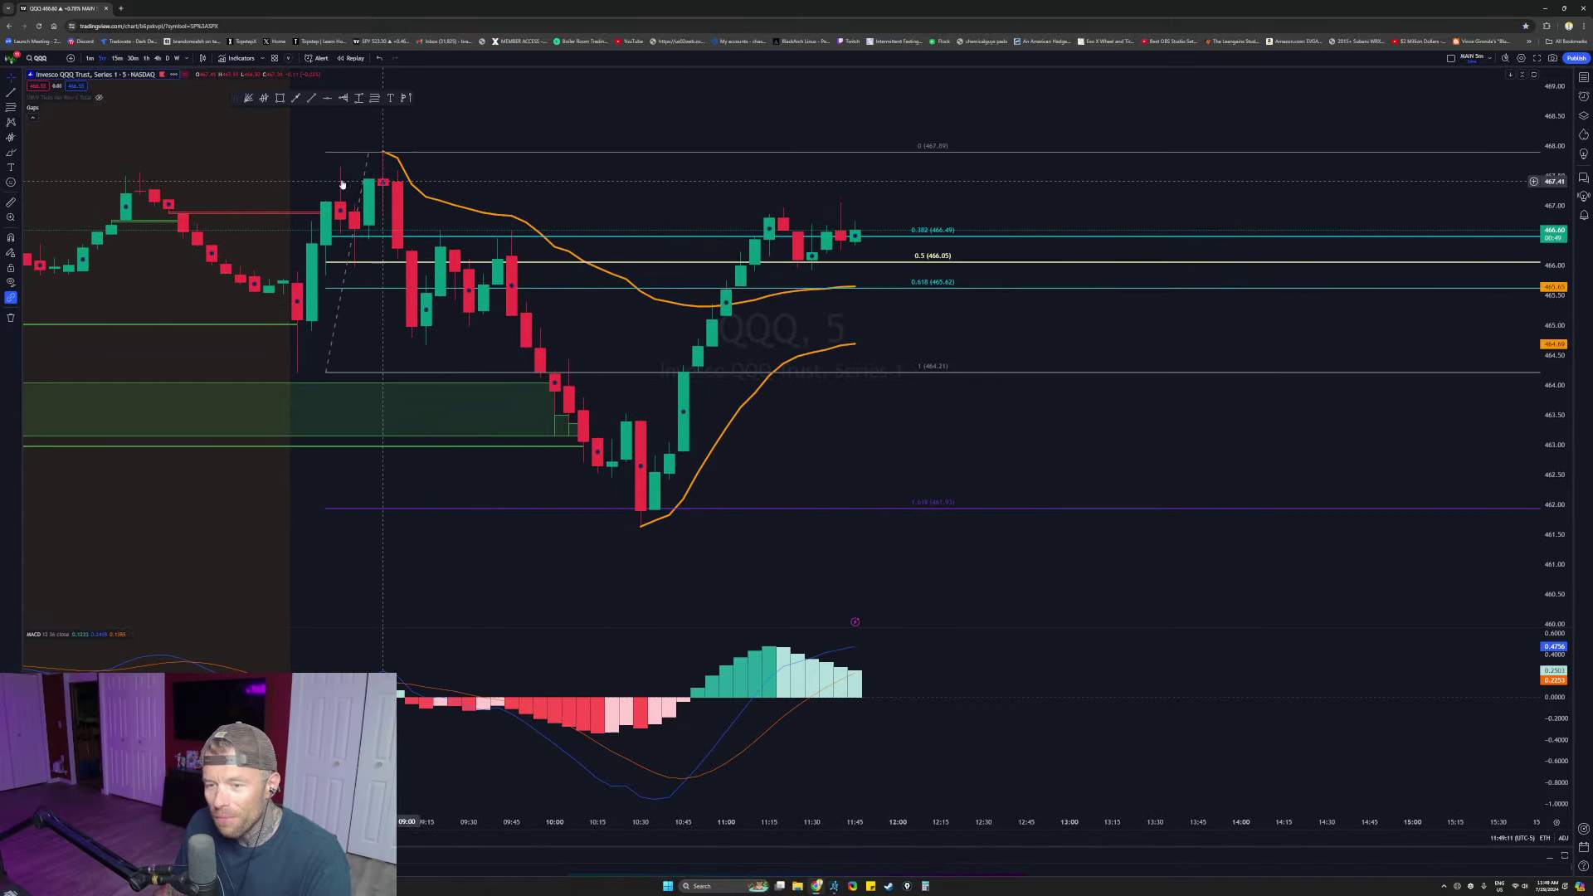
mouse_move(449, 155)
mouse_down()
mouse_move(455, 220)
mouse_move(450, 152)
mouse_up()
drag(601, 152, 675, 181)
drag(862, 169, 886, 179)
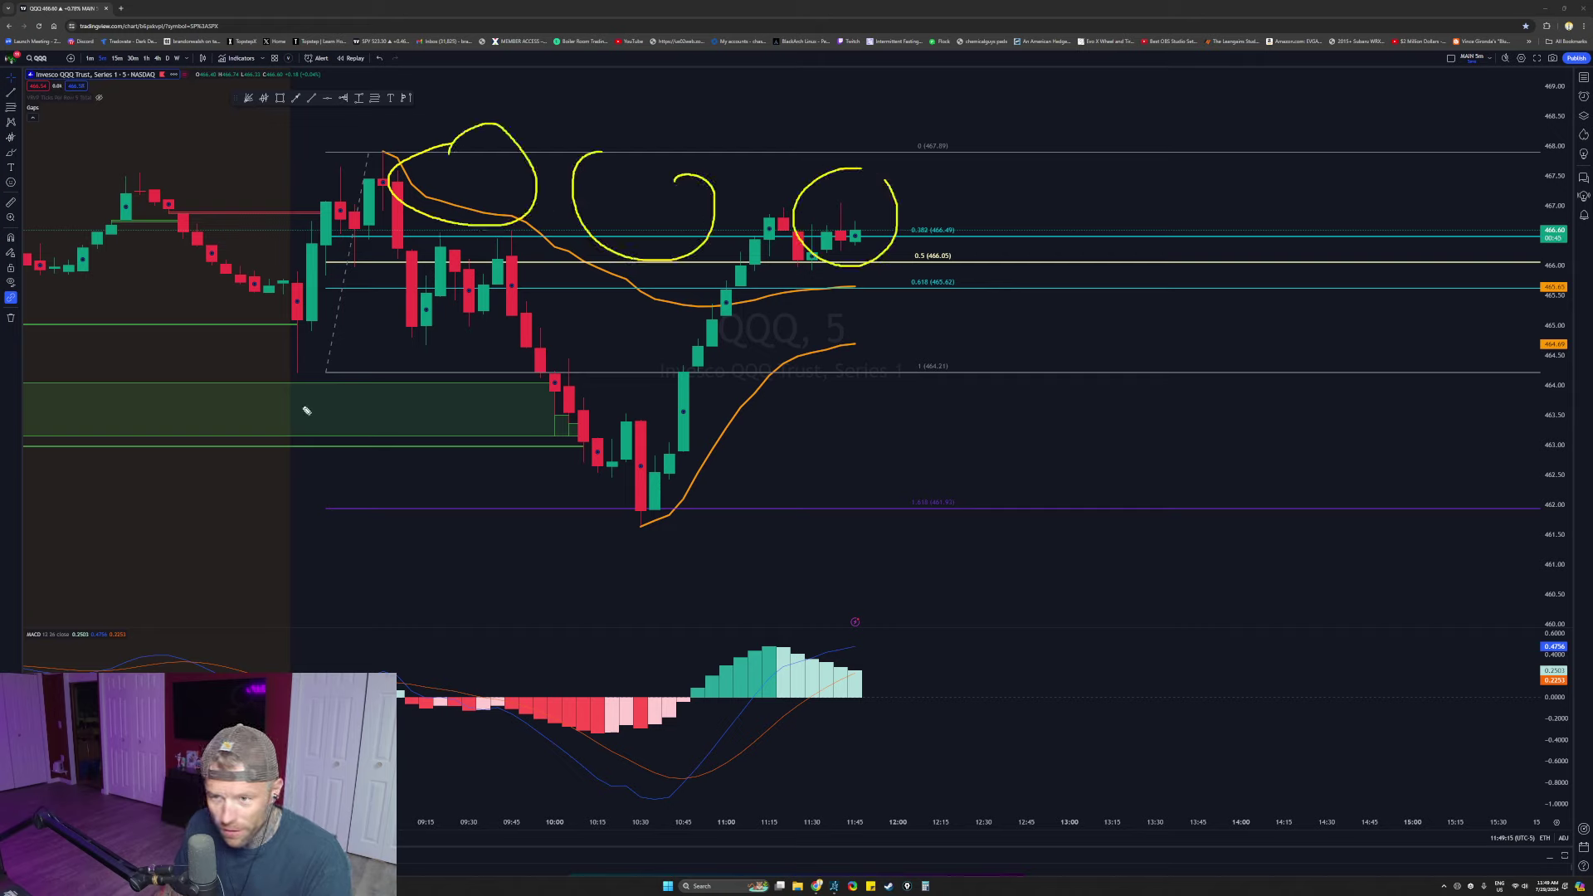
key(ctrl+shift+7)
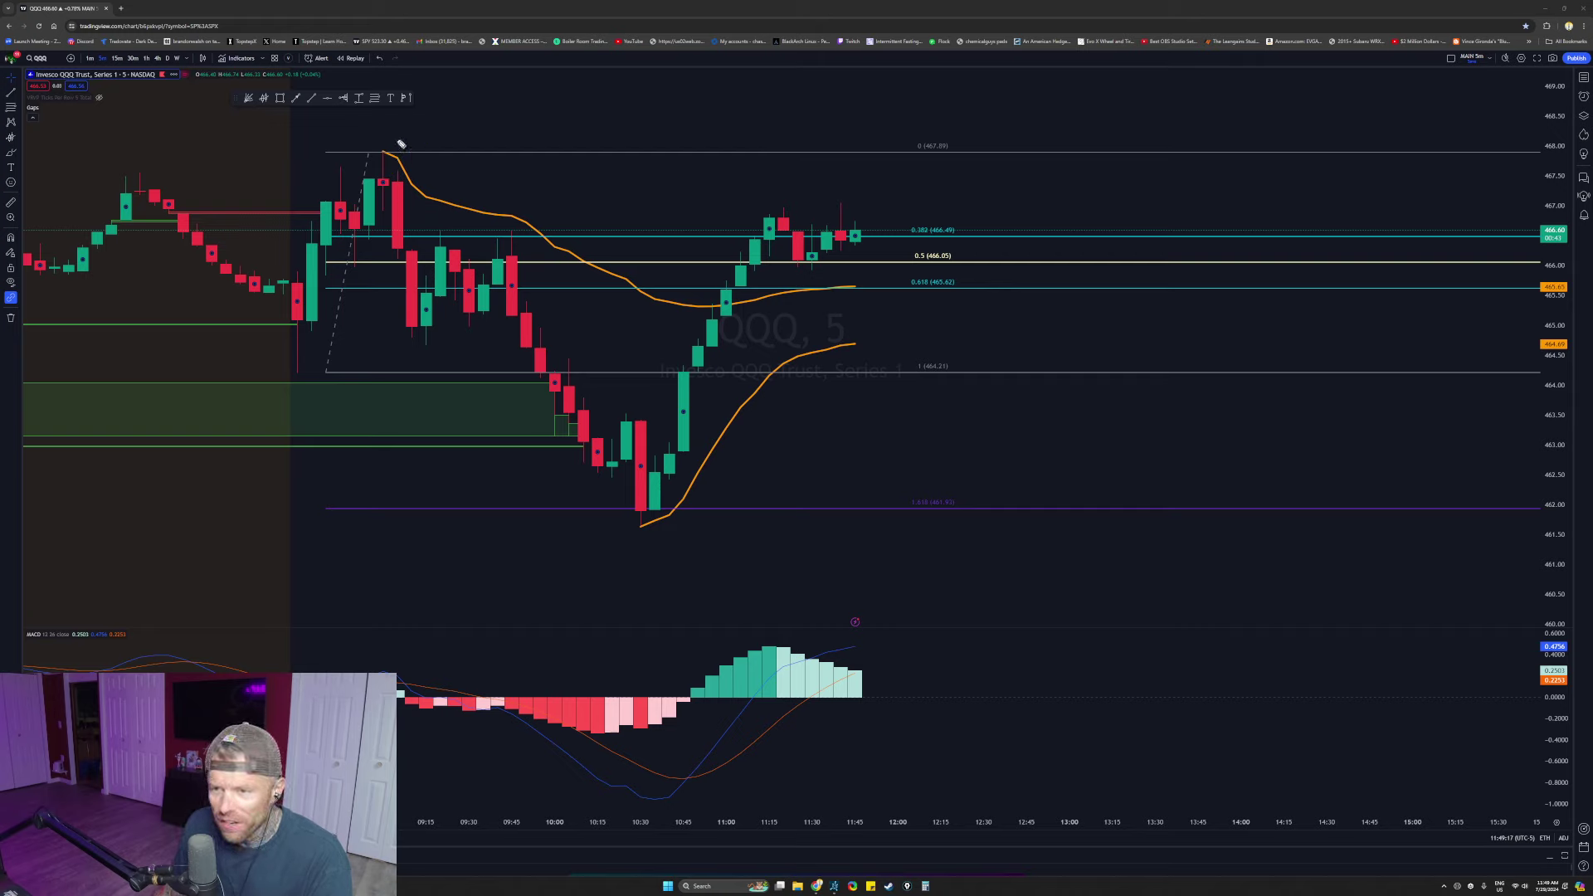
mouse_move(401, 145)
mouse_down()
mouse_move(424, 183)
mouse_move(417, 163)
mouse_move(988, 157)
mouse_move(850, 166)
mouse_move(928, 168)
mouse_up()
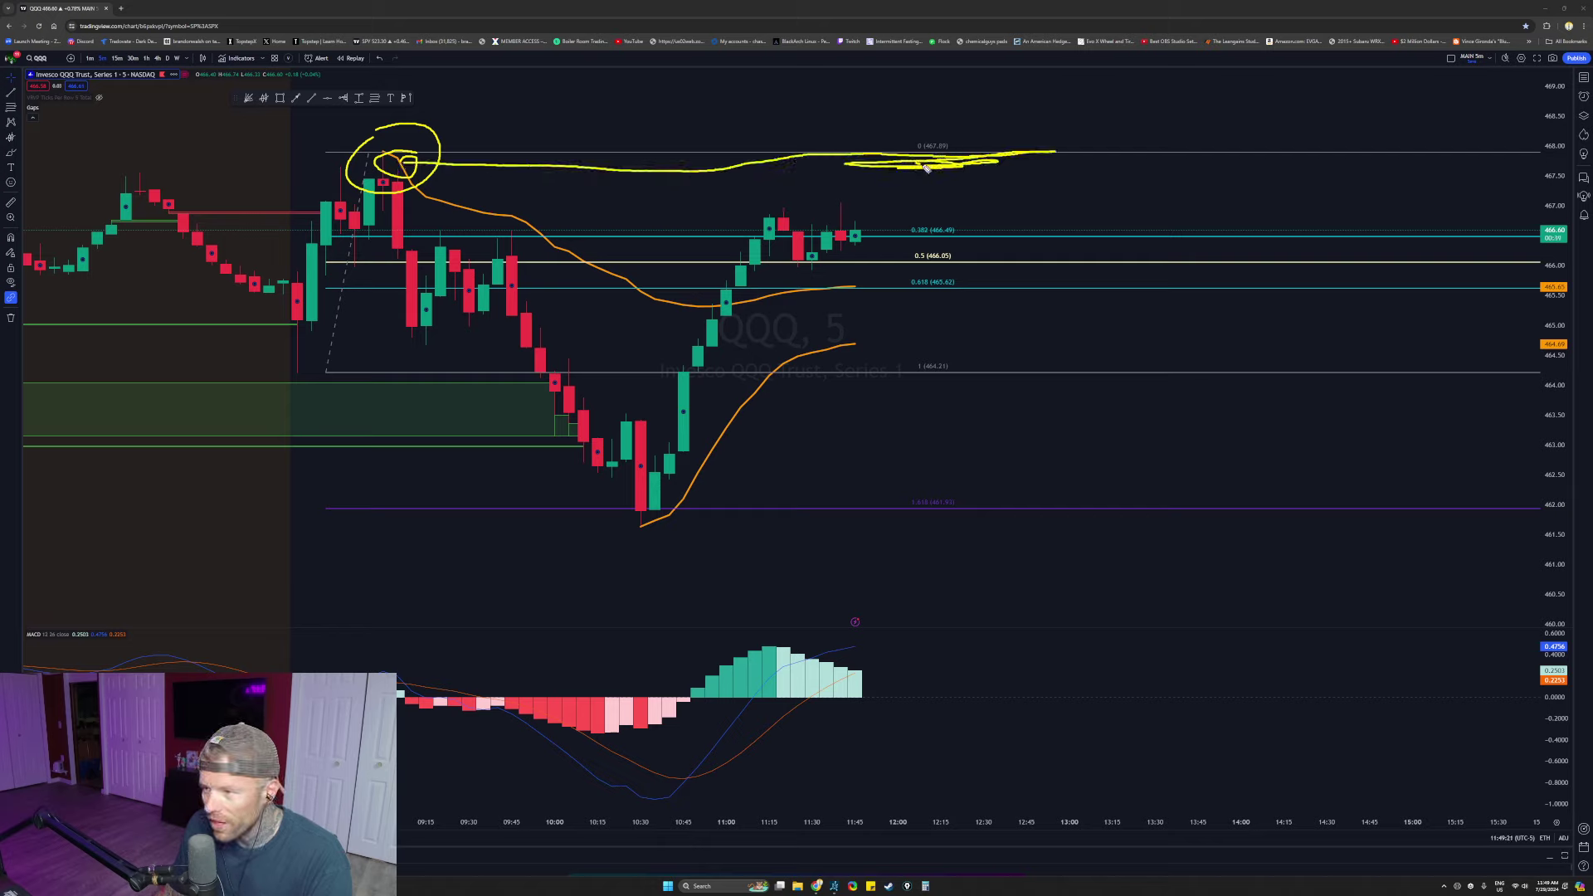
key(e)
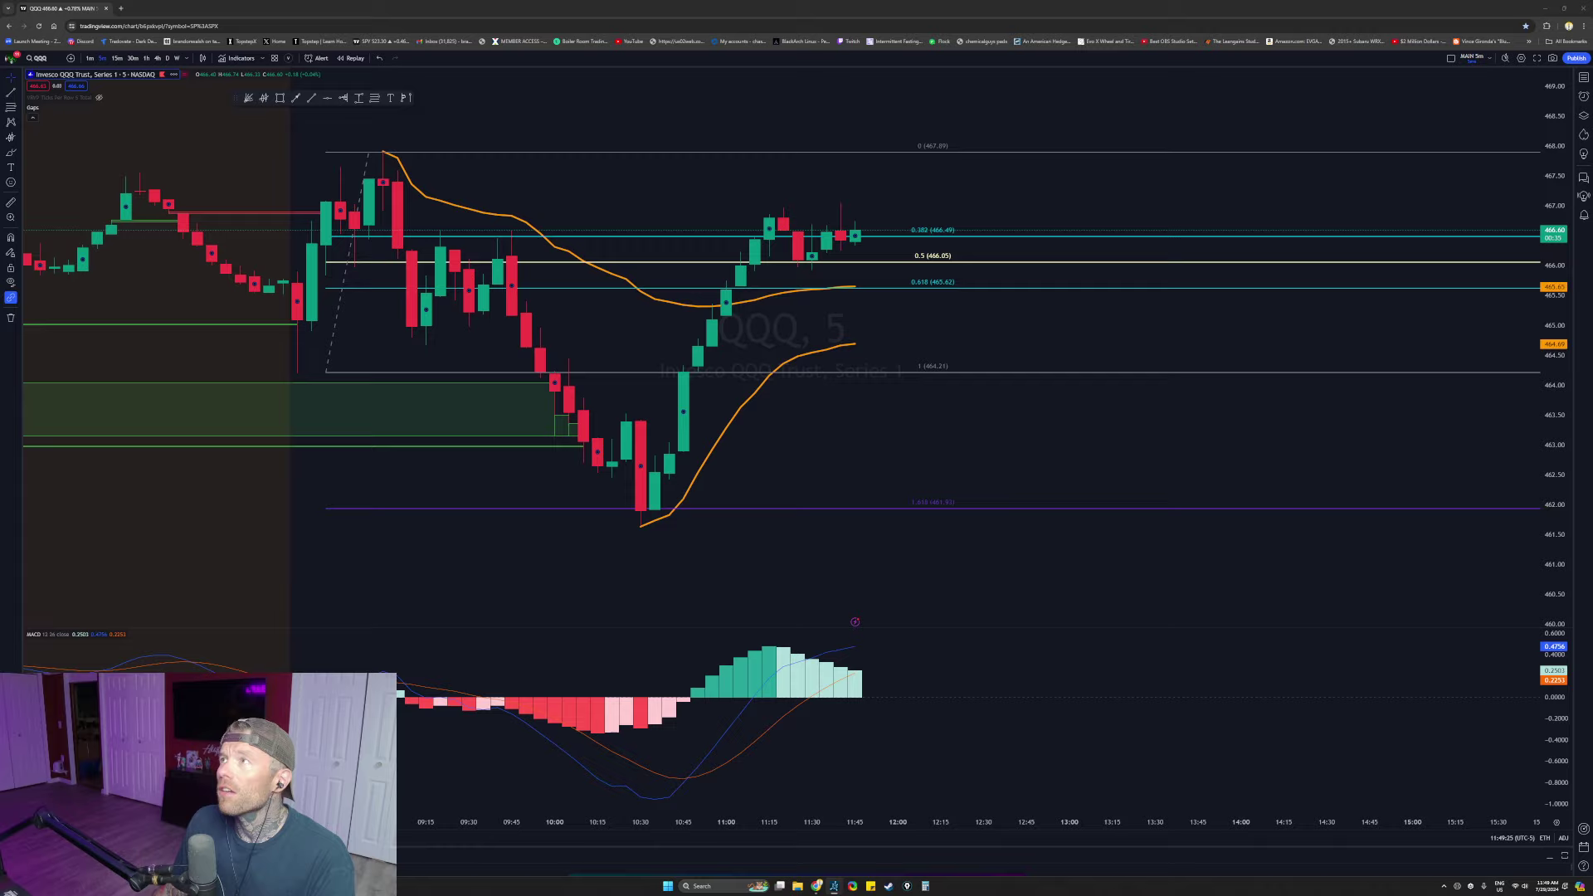
Step: Switch to thinkorswim and maximize its QQQ chart window on this monitor
key(alt+Tab)
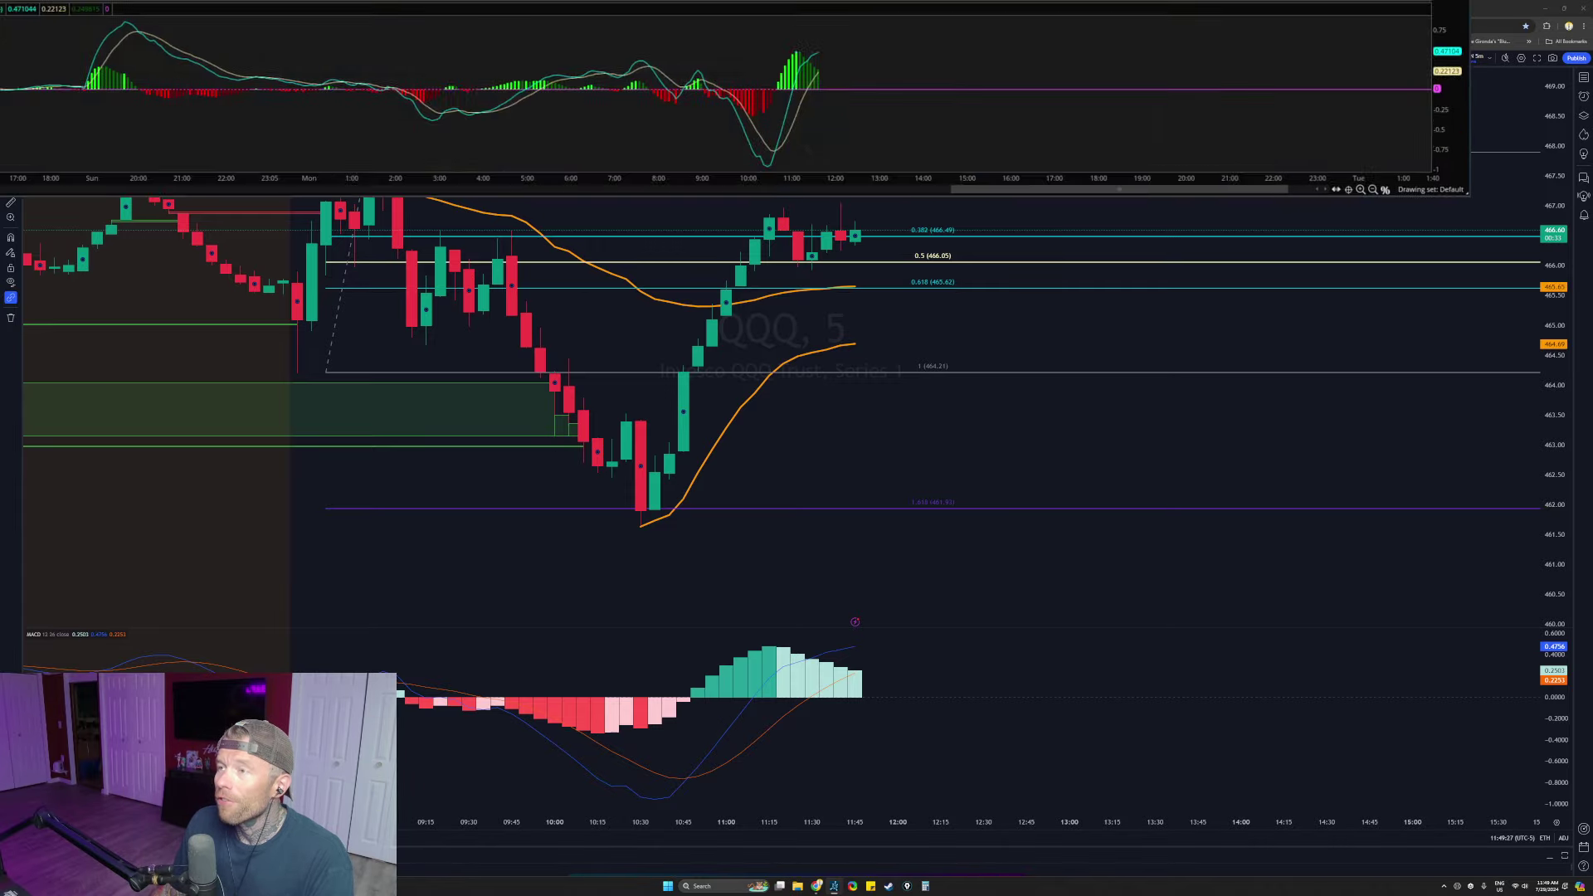
drag(1037, 355, 912, 139)
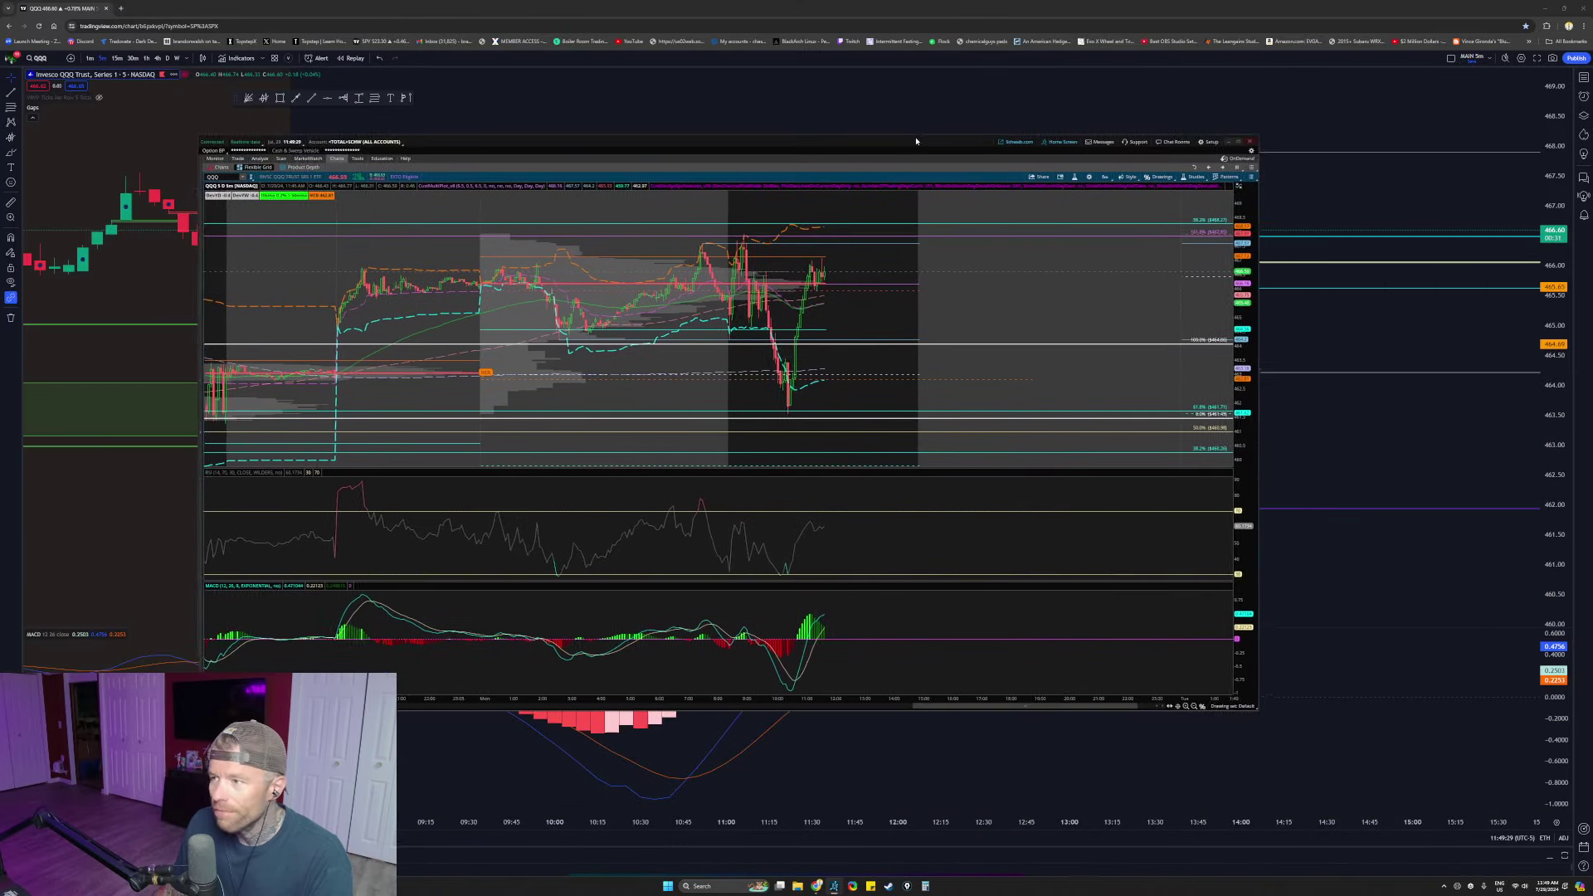
click(1239, 143)
key(super+Up)
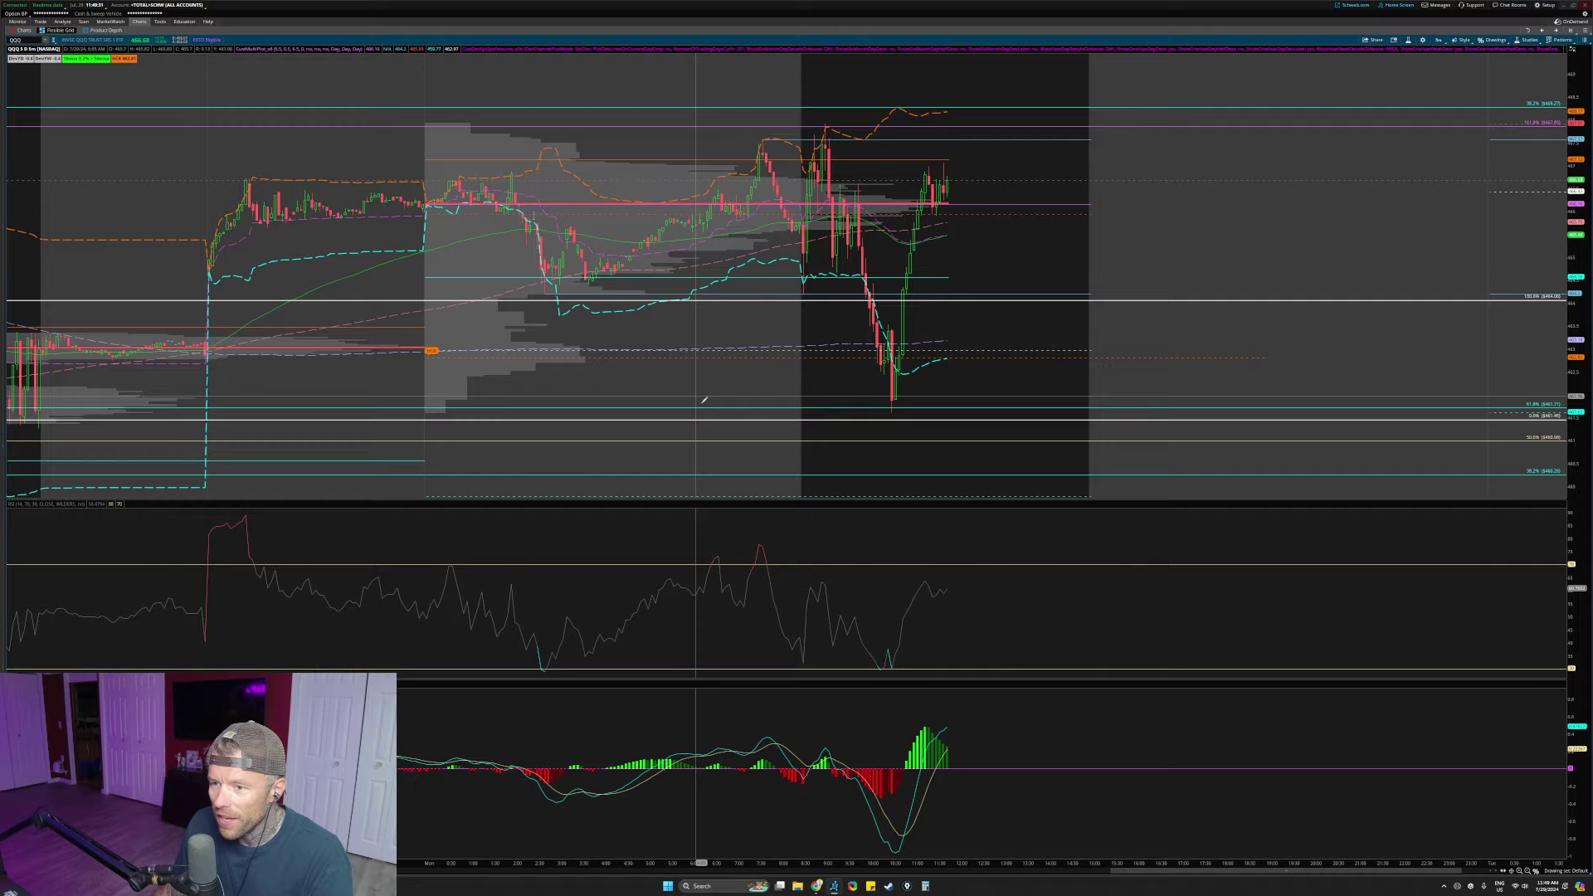
Step: Examine the earlier sessions on the QQQ 5-minute chart, framing Friday's price action around the white Fibonacci retracement
right_click(980, 93)
click(1015, 112)
right_click(1021, 98)
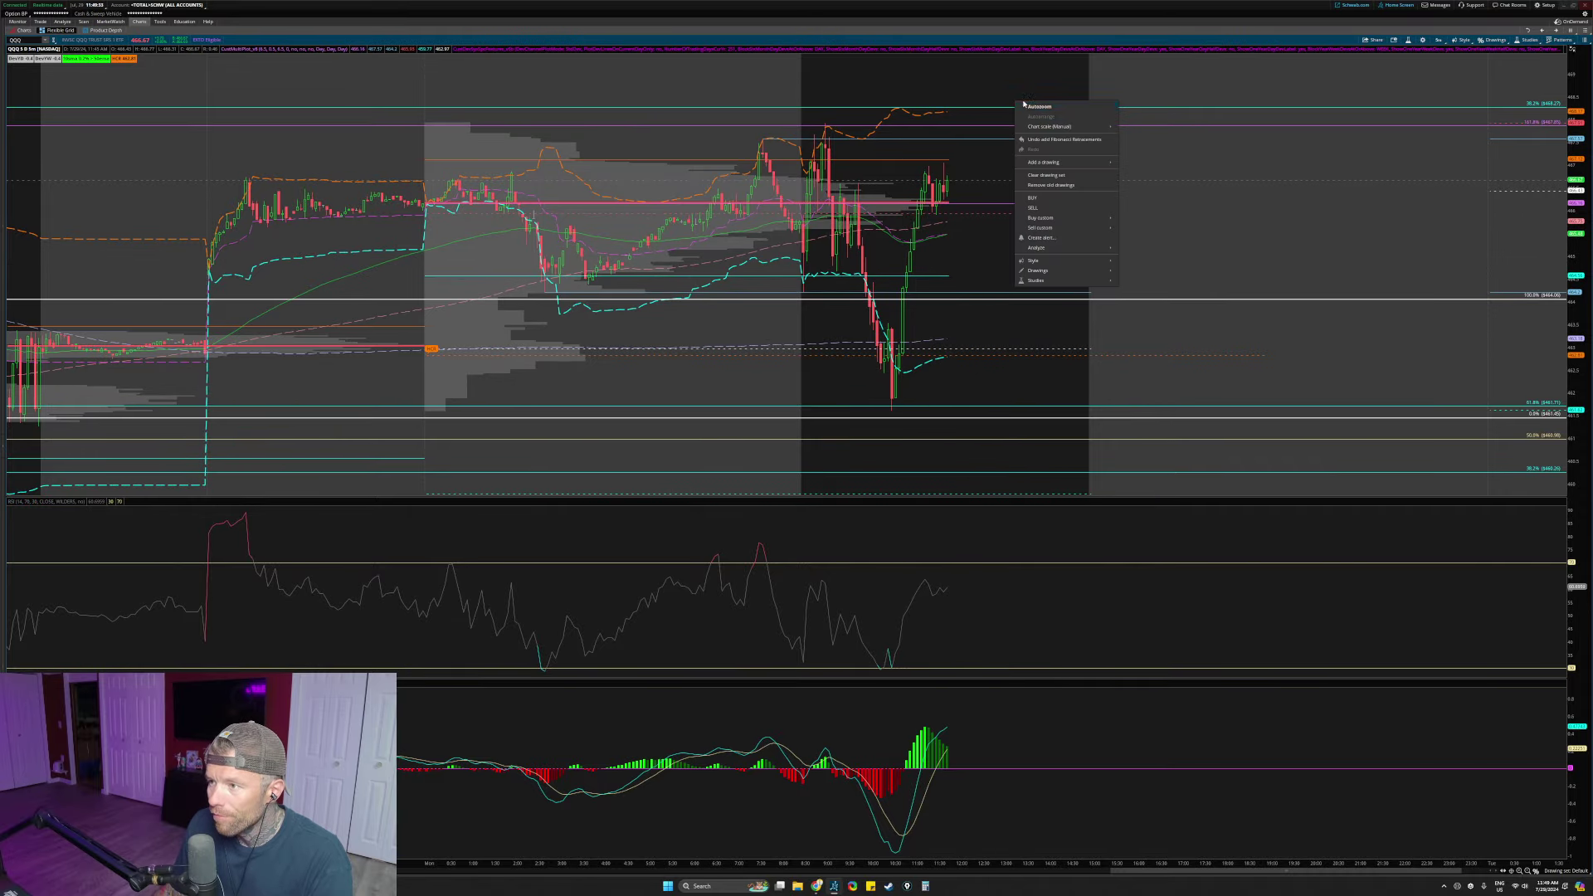
click(1040, 106)
drag(865, 307, 854, 308)
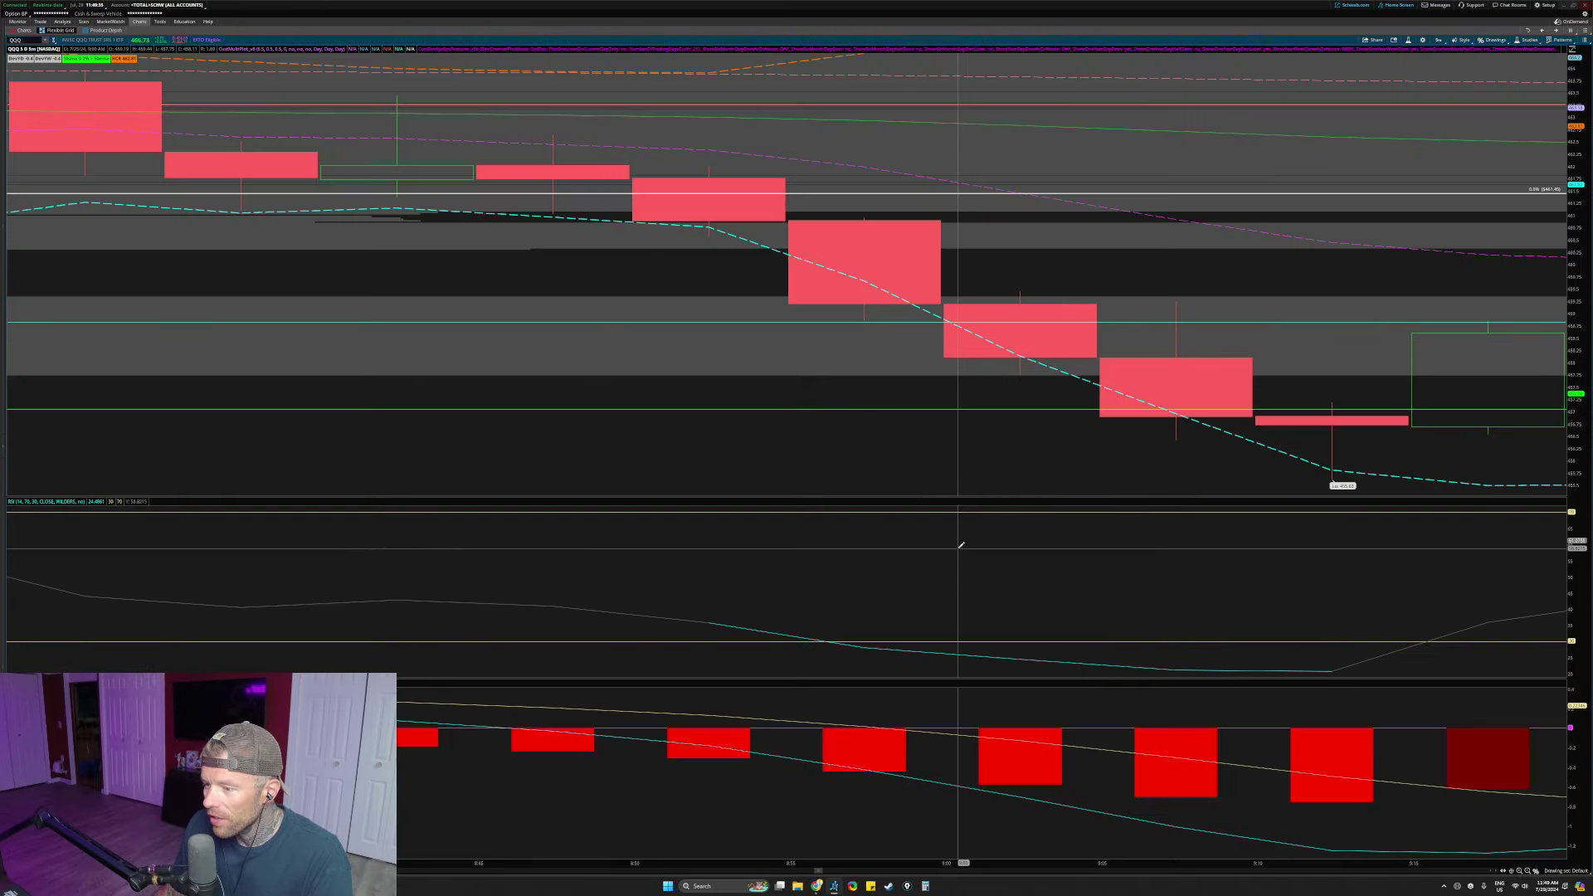
right_click(981, 535)
drag(990, 315, 1158, 328)
drag(776, 349, 1167, 364)
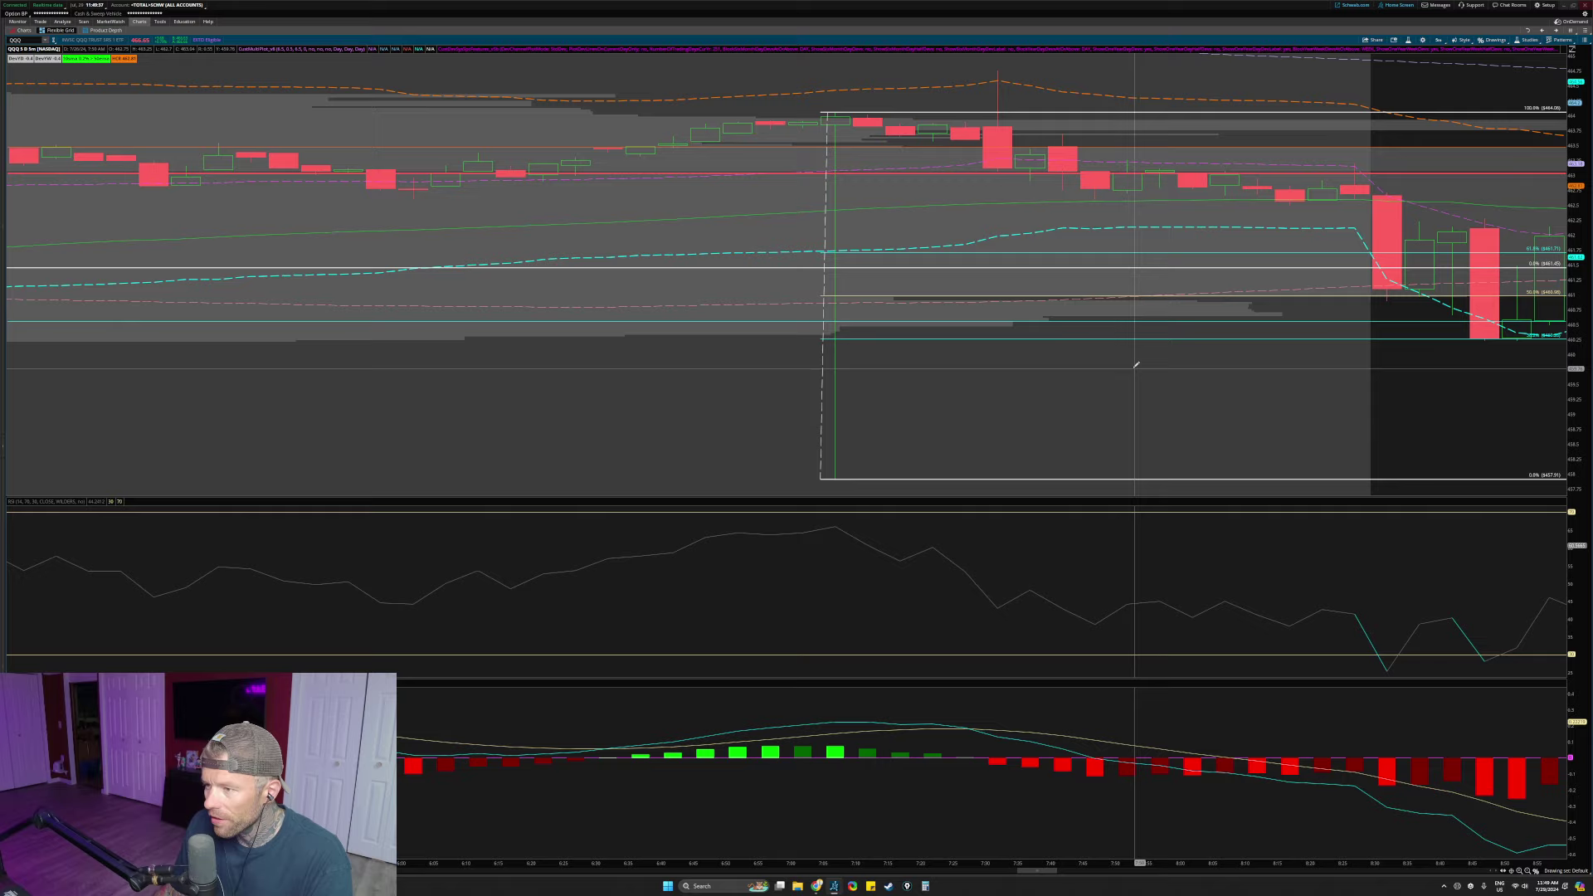
drag(1577, 211, 1577, 303)
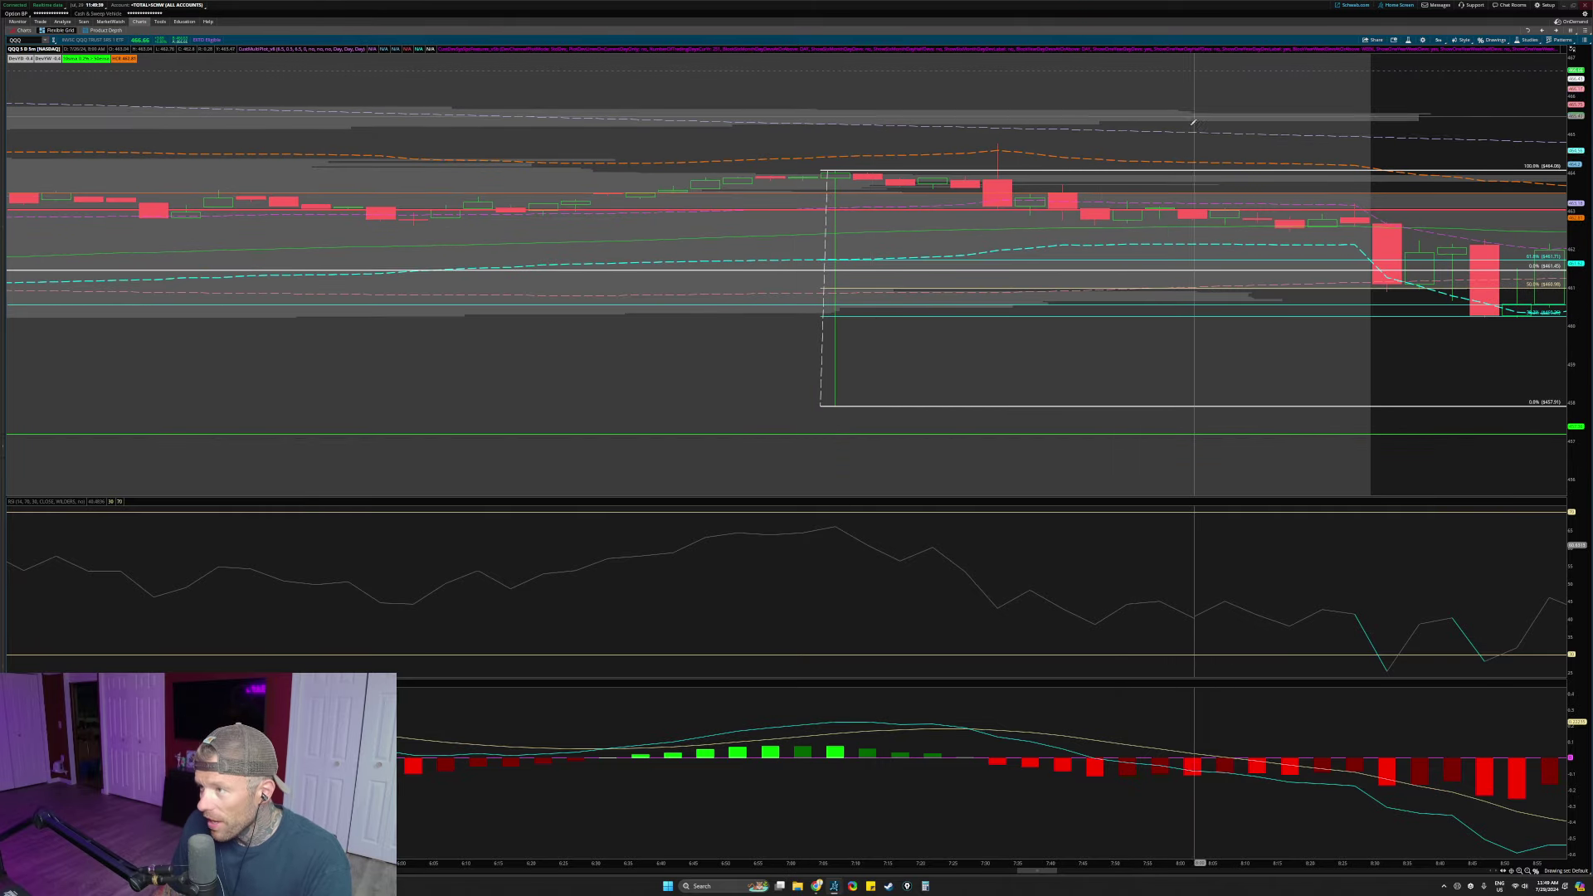
right_click(1082, 841)
click(1105, 788)
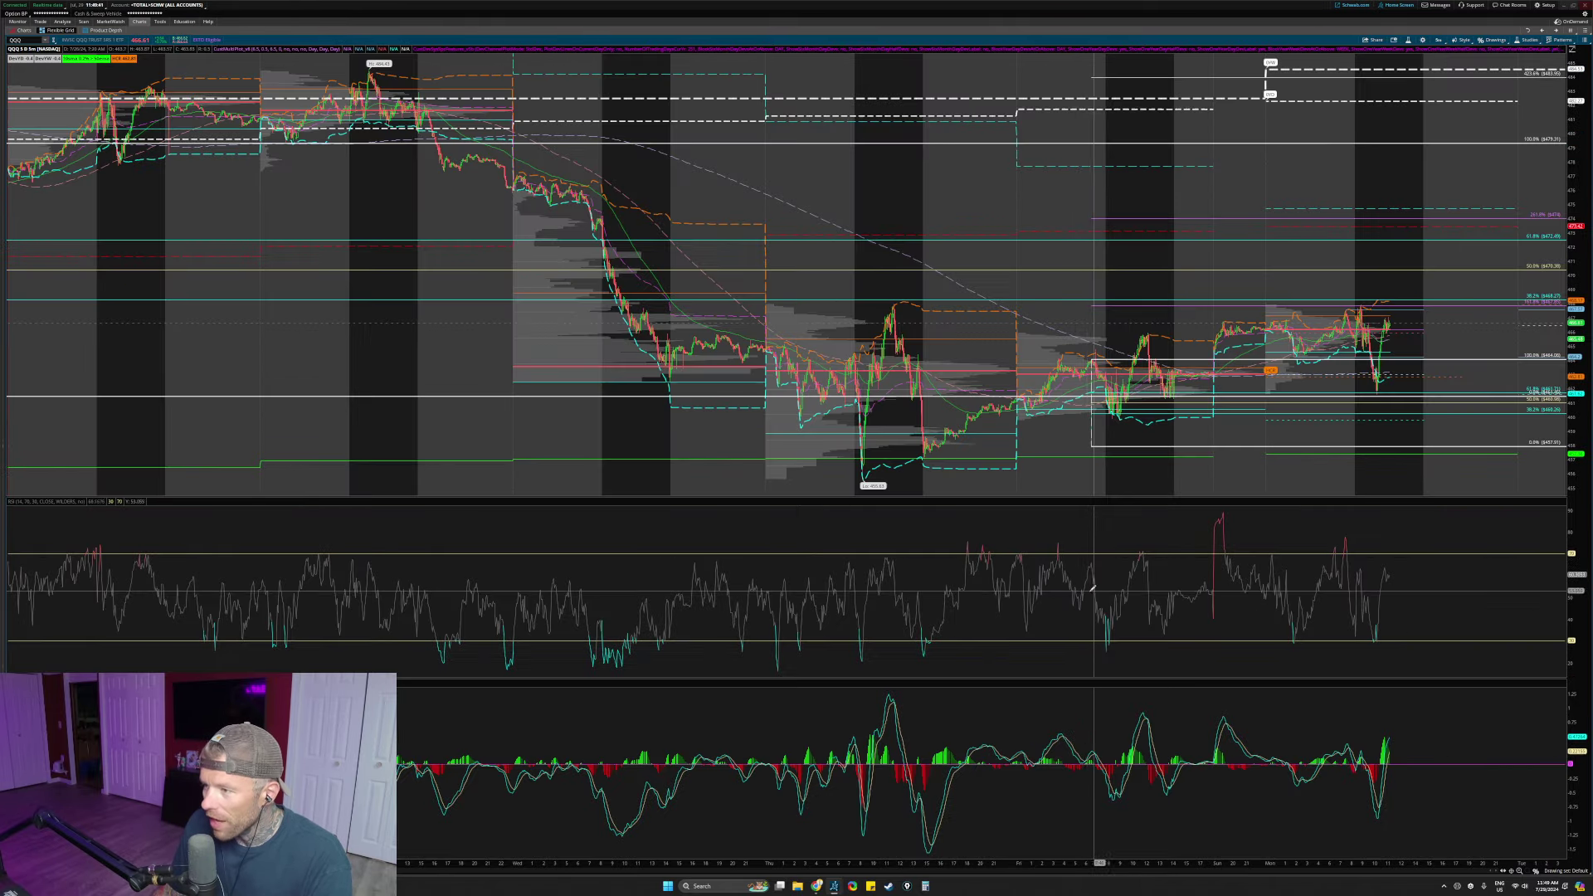
drag(1029, 357, 1268, 416)
scroll(1269, 412, up, 5)
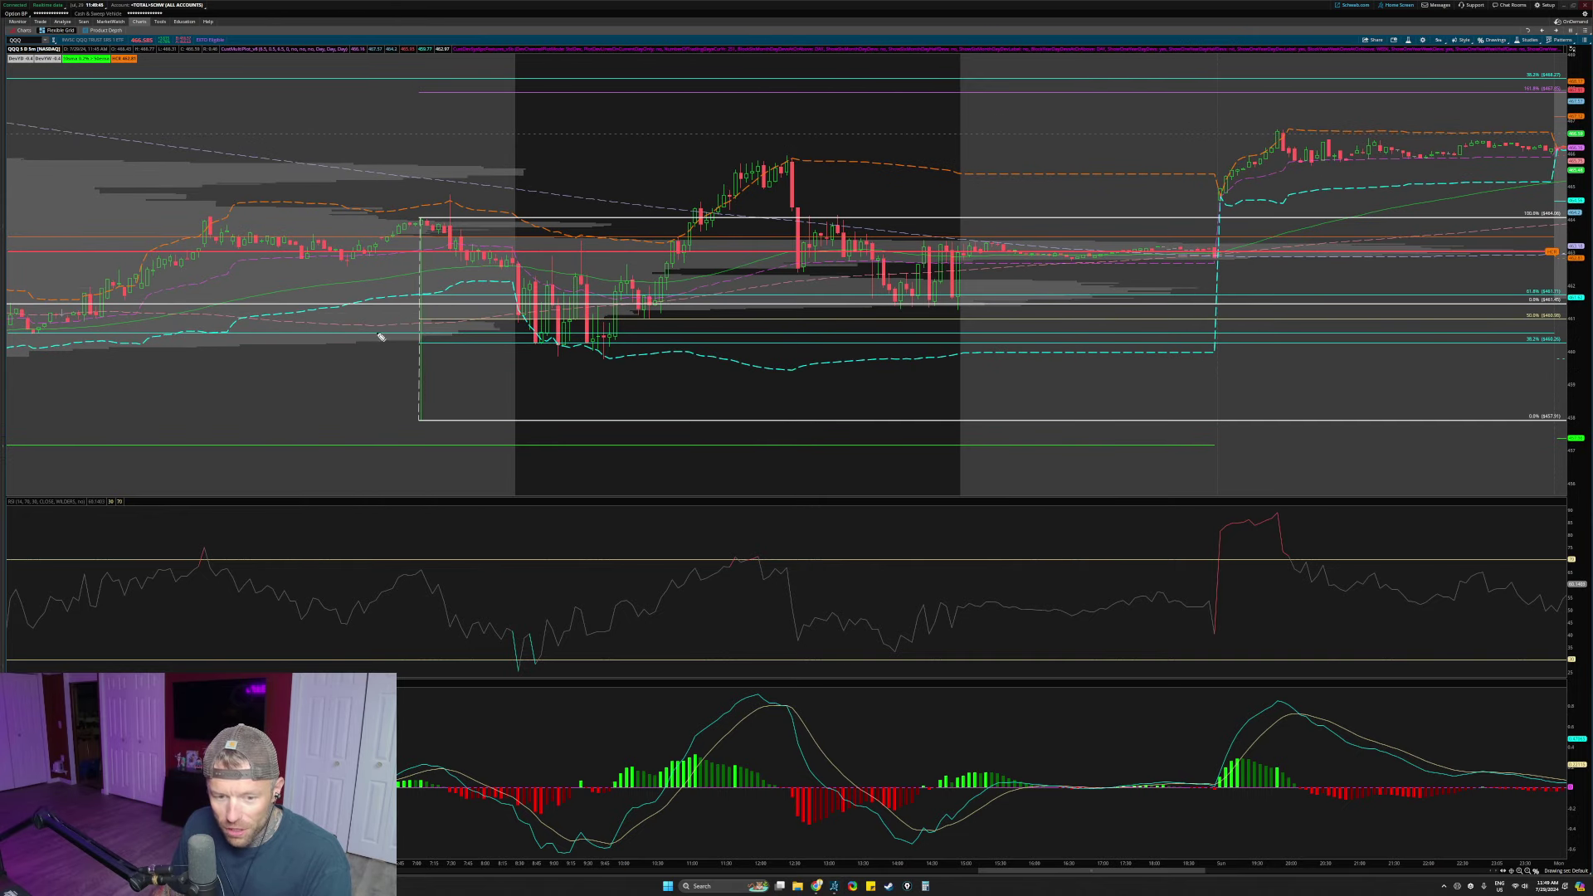
Step: Bracket the white Fibonacci retracement range, label it B, box Friday's opening candles, and trace that session's rise and fall
mouse_move(434, 225)
mouse_down()
mouse_move(344, 223)
mouse_move(325, 438)
mouse_move(451, 423)
mouse_up()
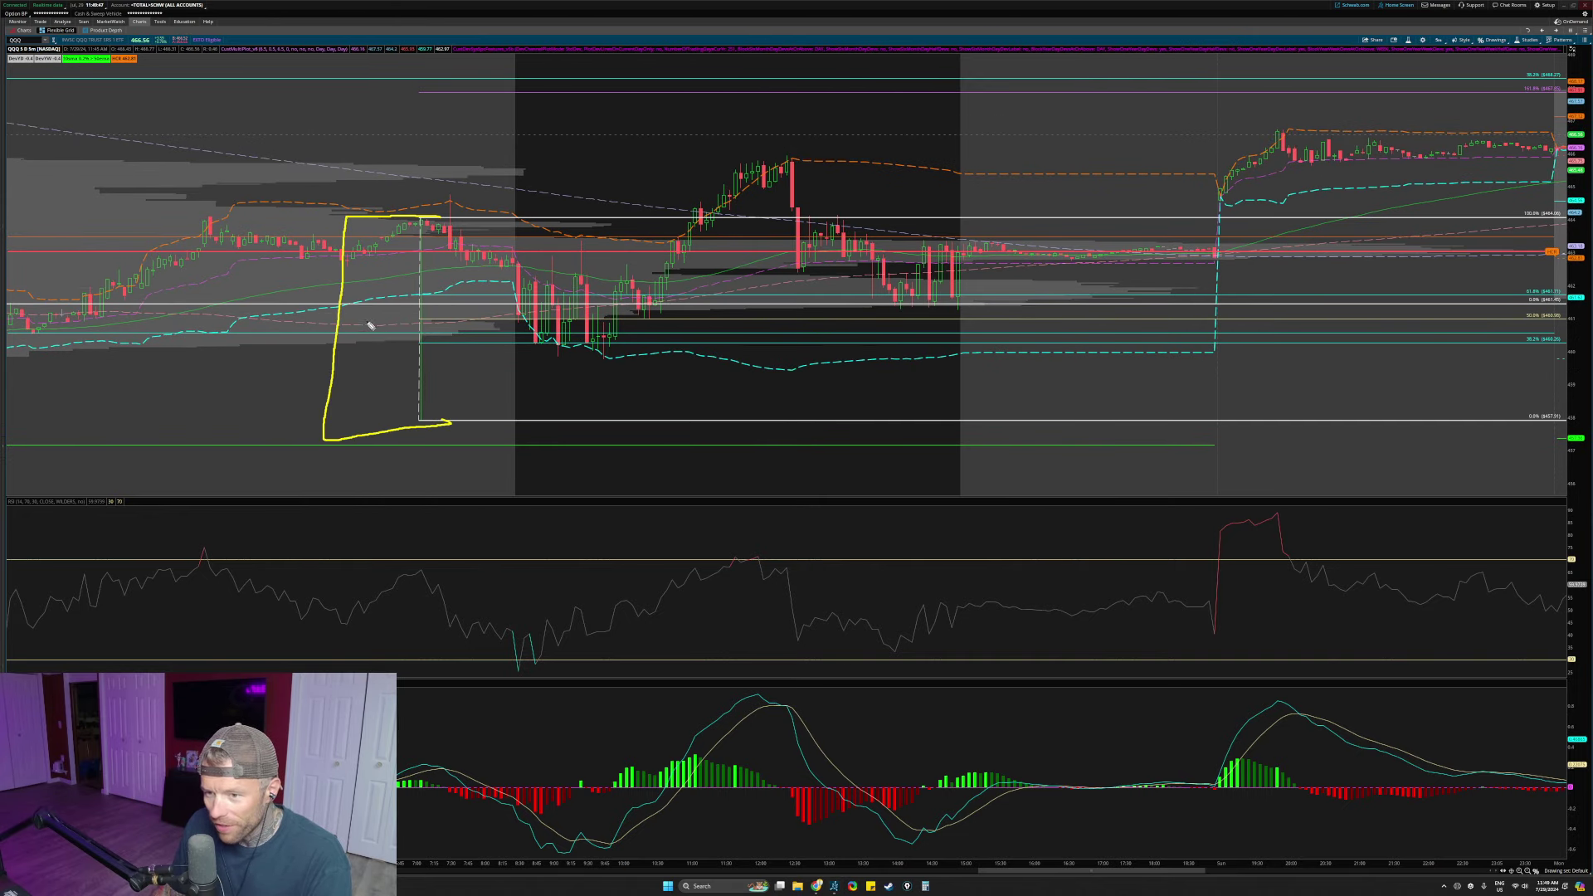
mouse_move(364, 348)
mouse_down()
mouse_move(377, 316)
mouse_move(348, 354)
mouse_up()
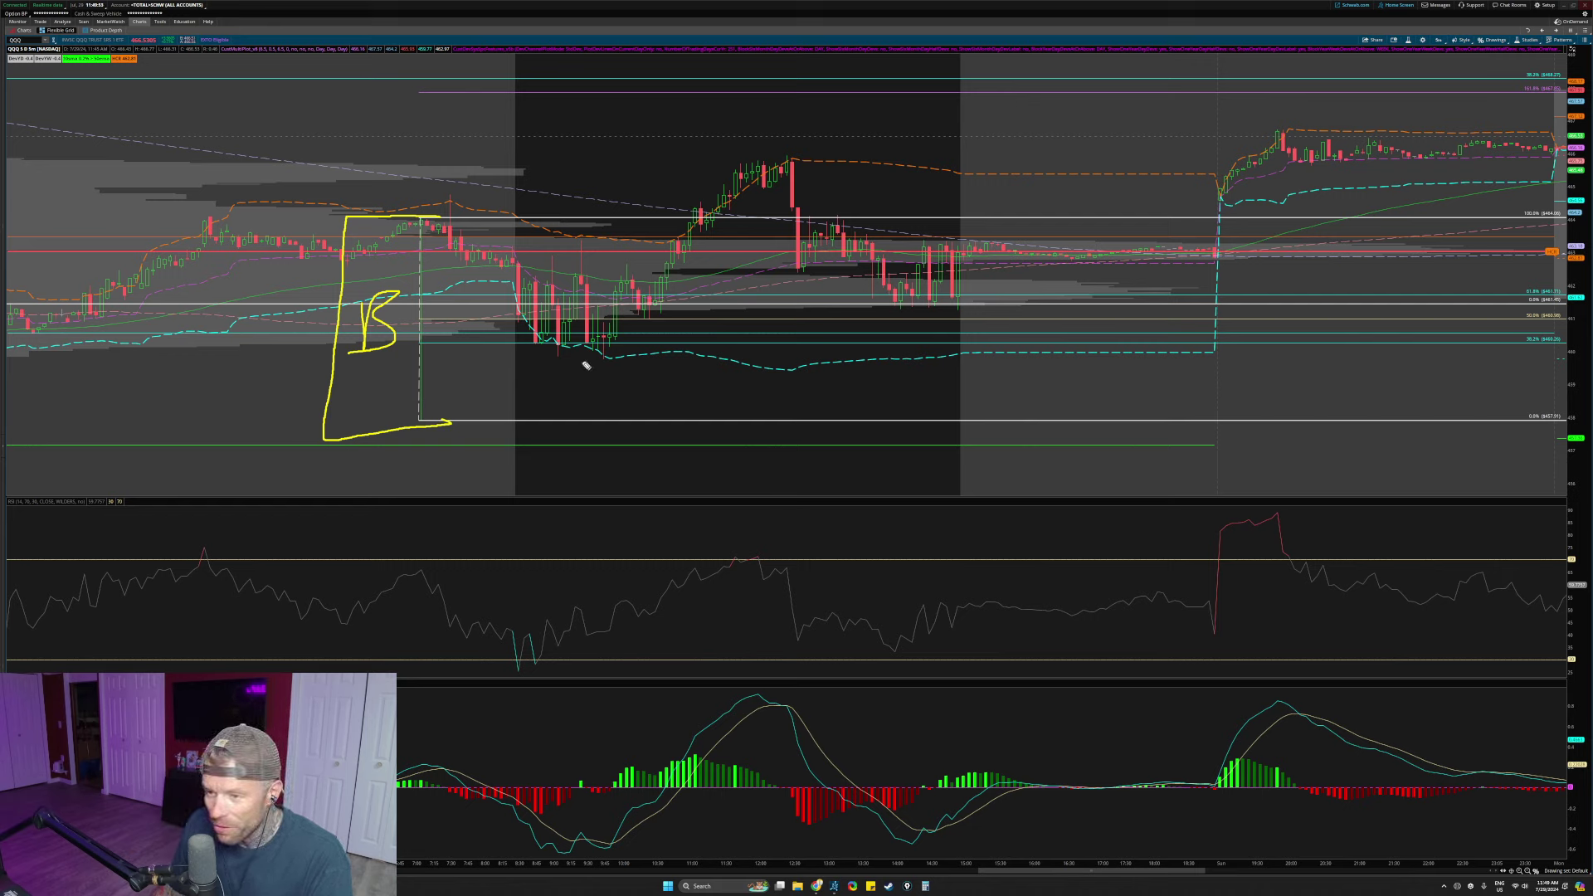
mouse_move(635, 290)
mouse_down()
mouse_move(513, 347)
mouse_move(618, 306)
mouse_move(790, 159)
mouse_up()
mouse_move(813, 217)
mouse_down()
mouse_move(932, 313)
mouse_move(960, 307)
mouse_up()
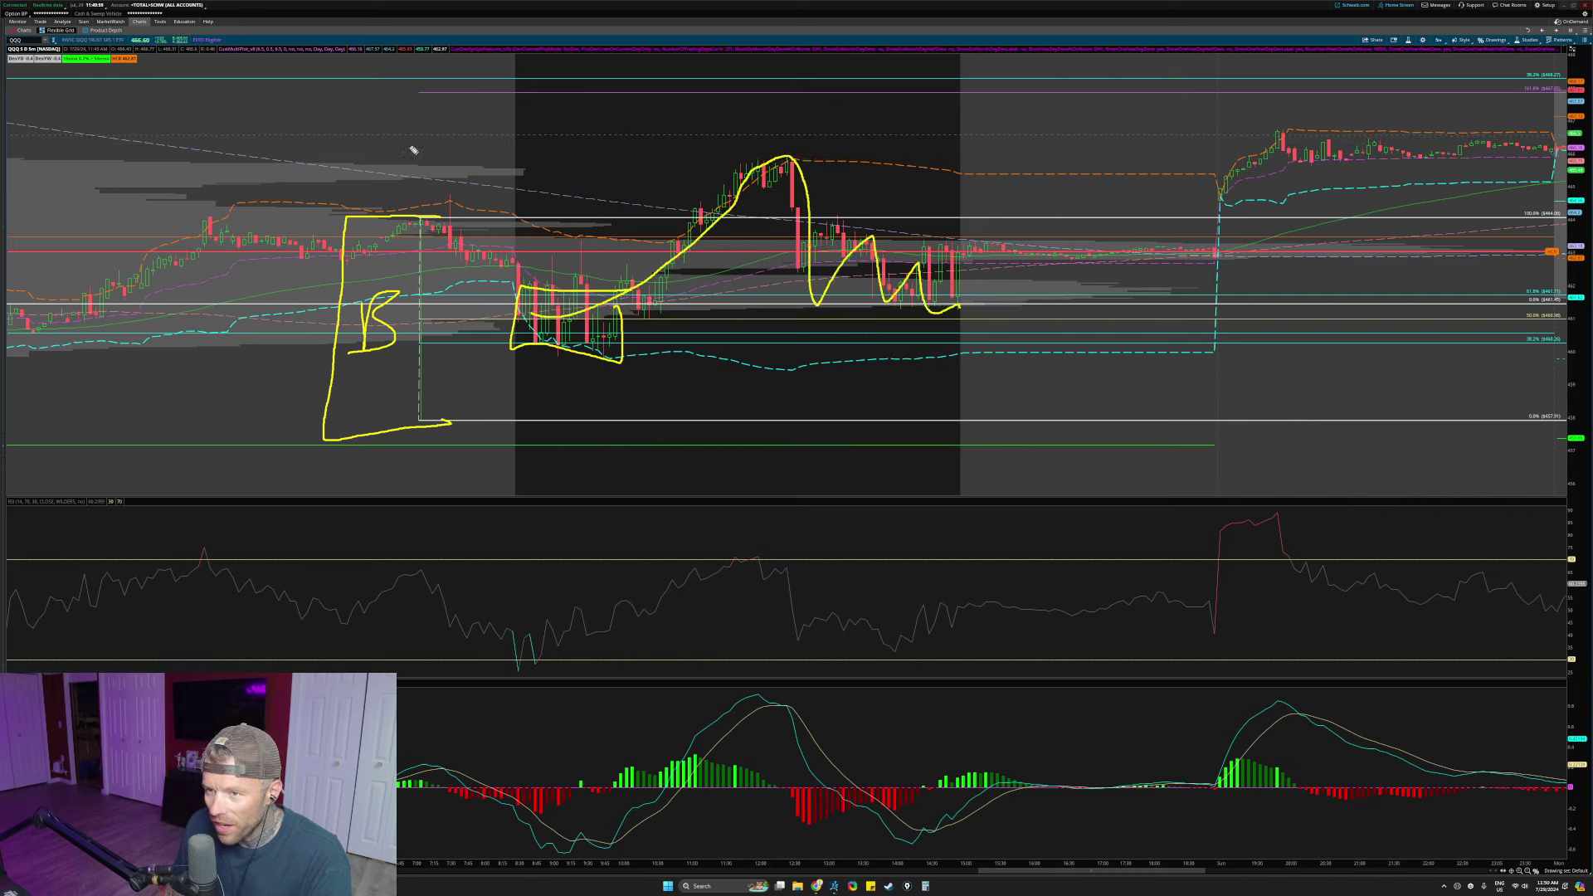
Step: Circle both ends of the upper magenta Fibonacci extension line and clear the markings
drag(1543, 64, 1556, 67)
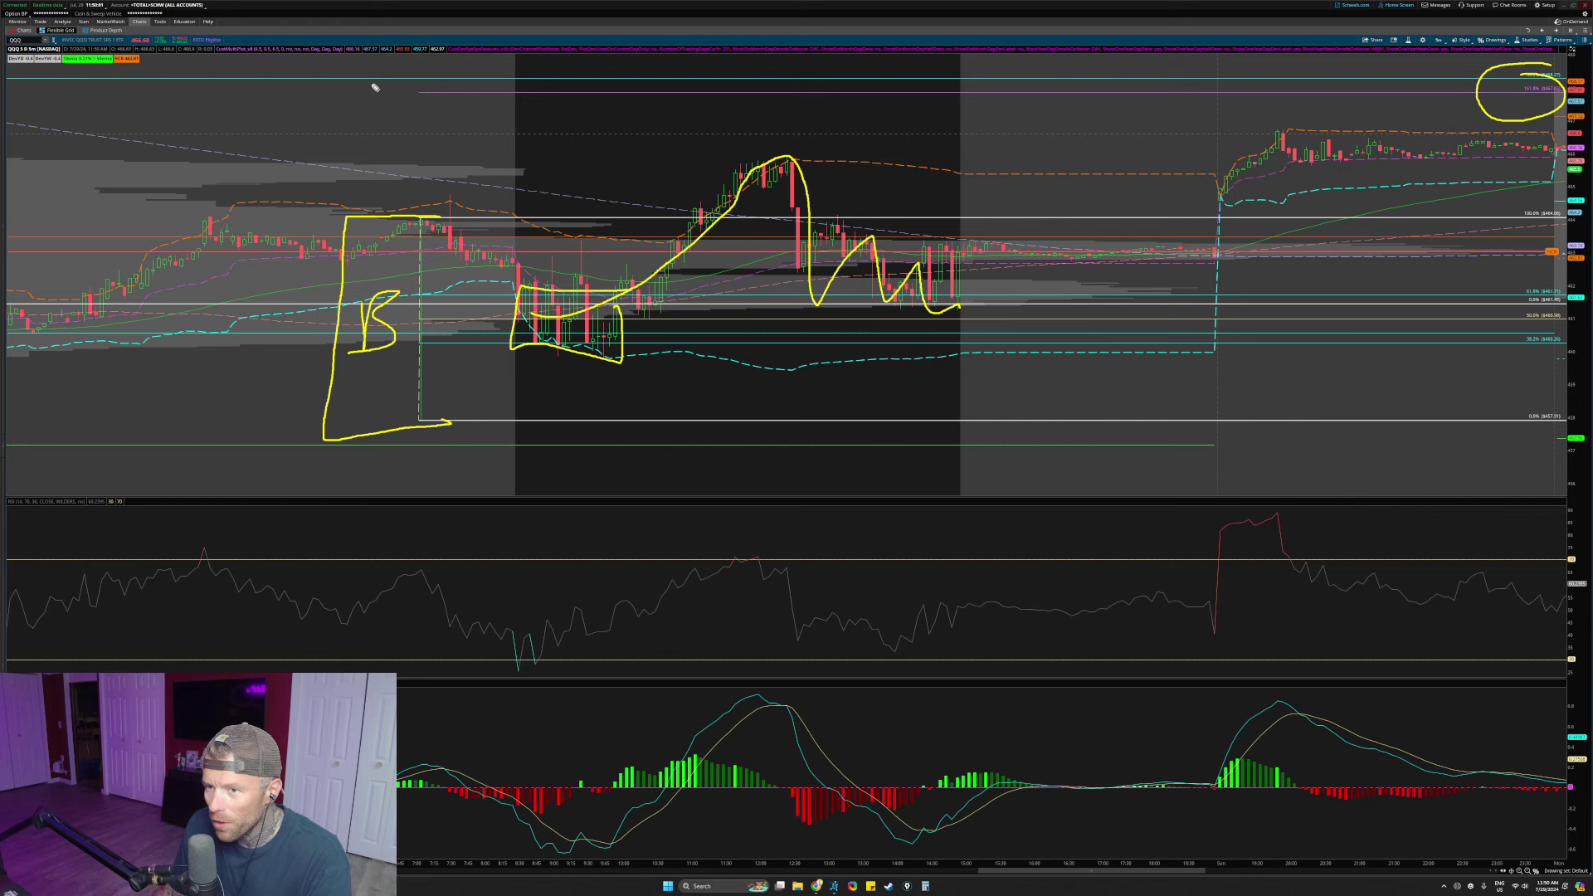
drag(439, 55, 444, 71)
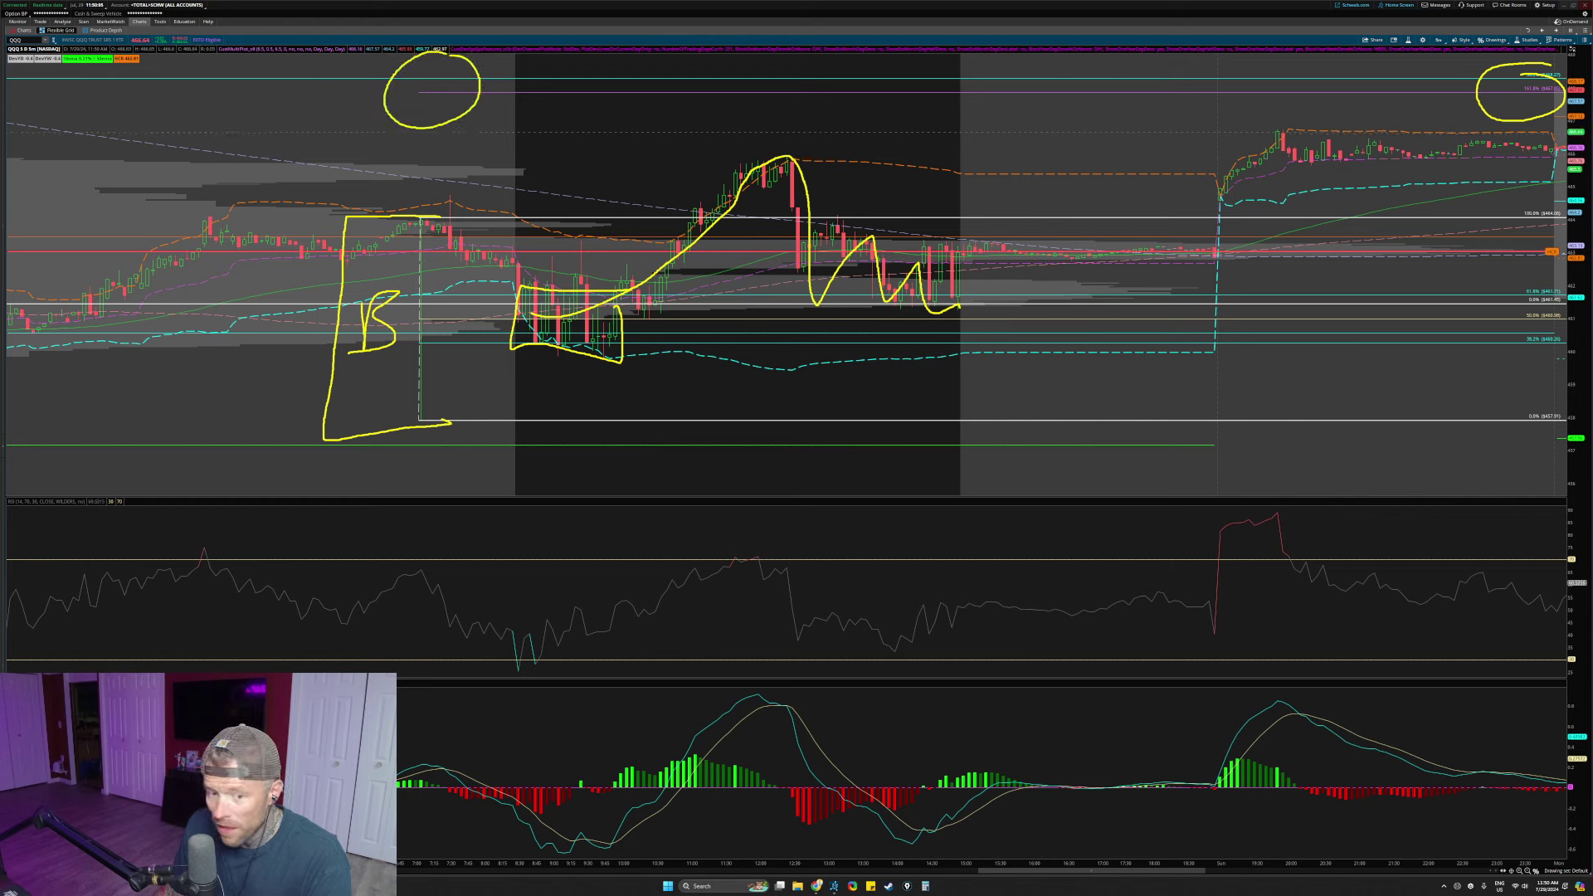
key(Escape)
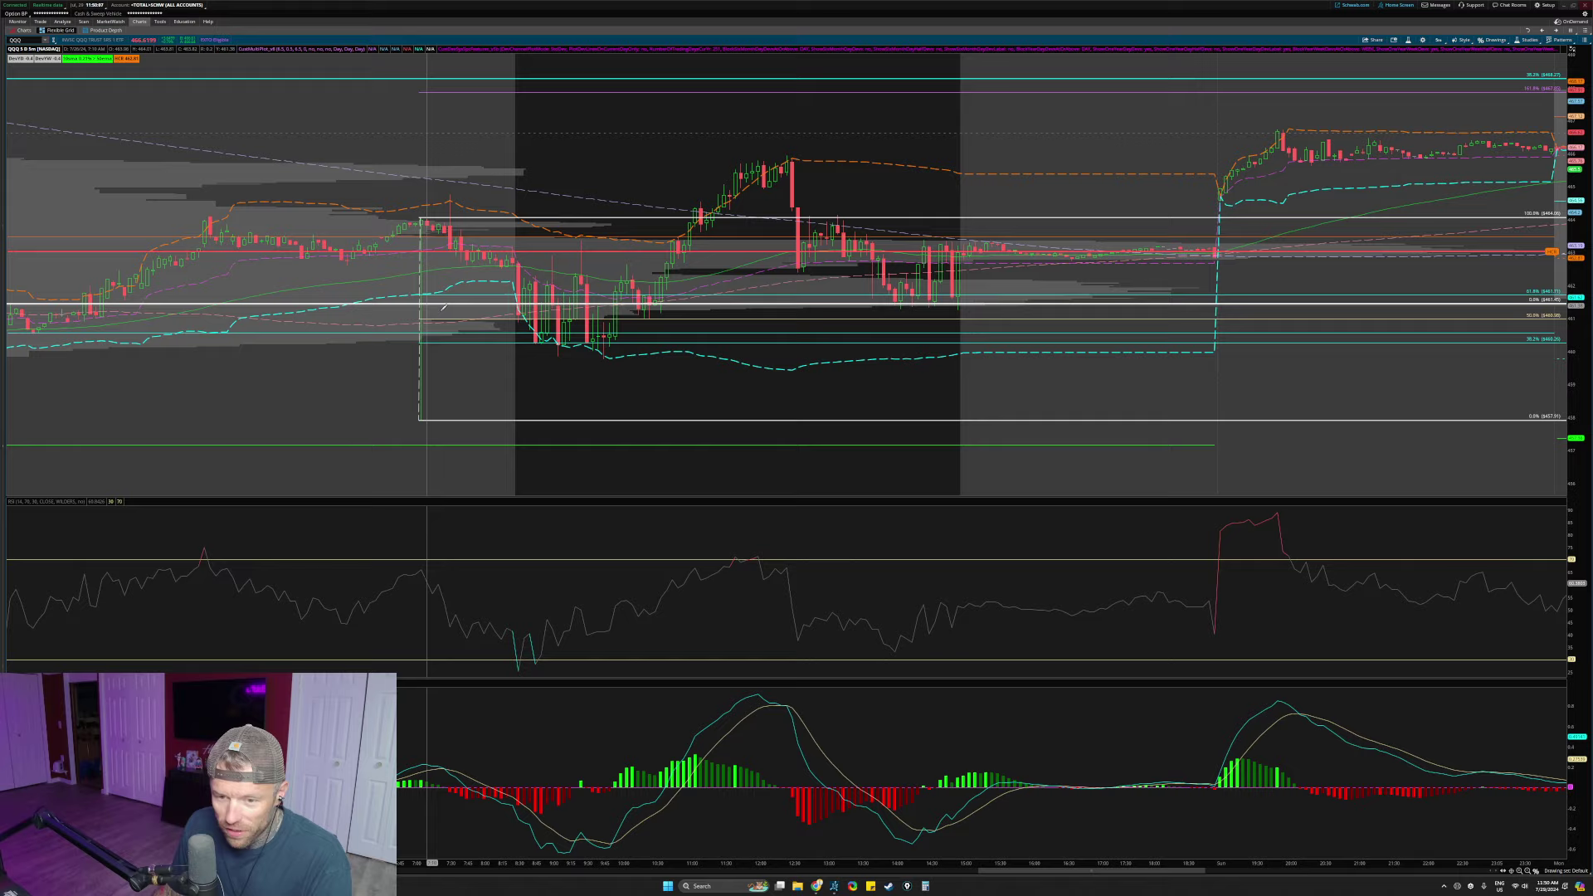
Step: Examine Monday's QQQ price action against the earlier sessions, framing the morning high, the selloff and the rebound
drag(1009, 871, 1031, 863)
scroll(1029, 863, down, 10)
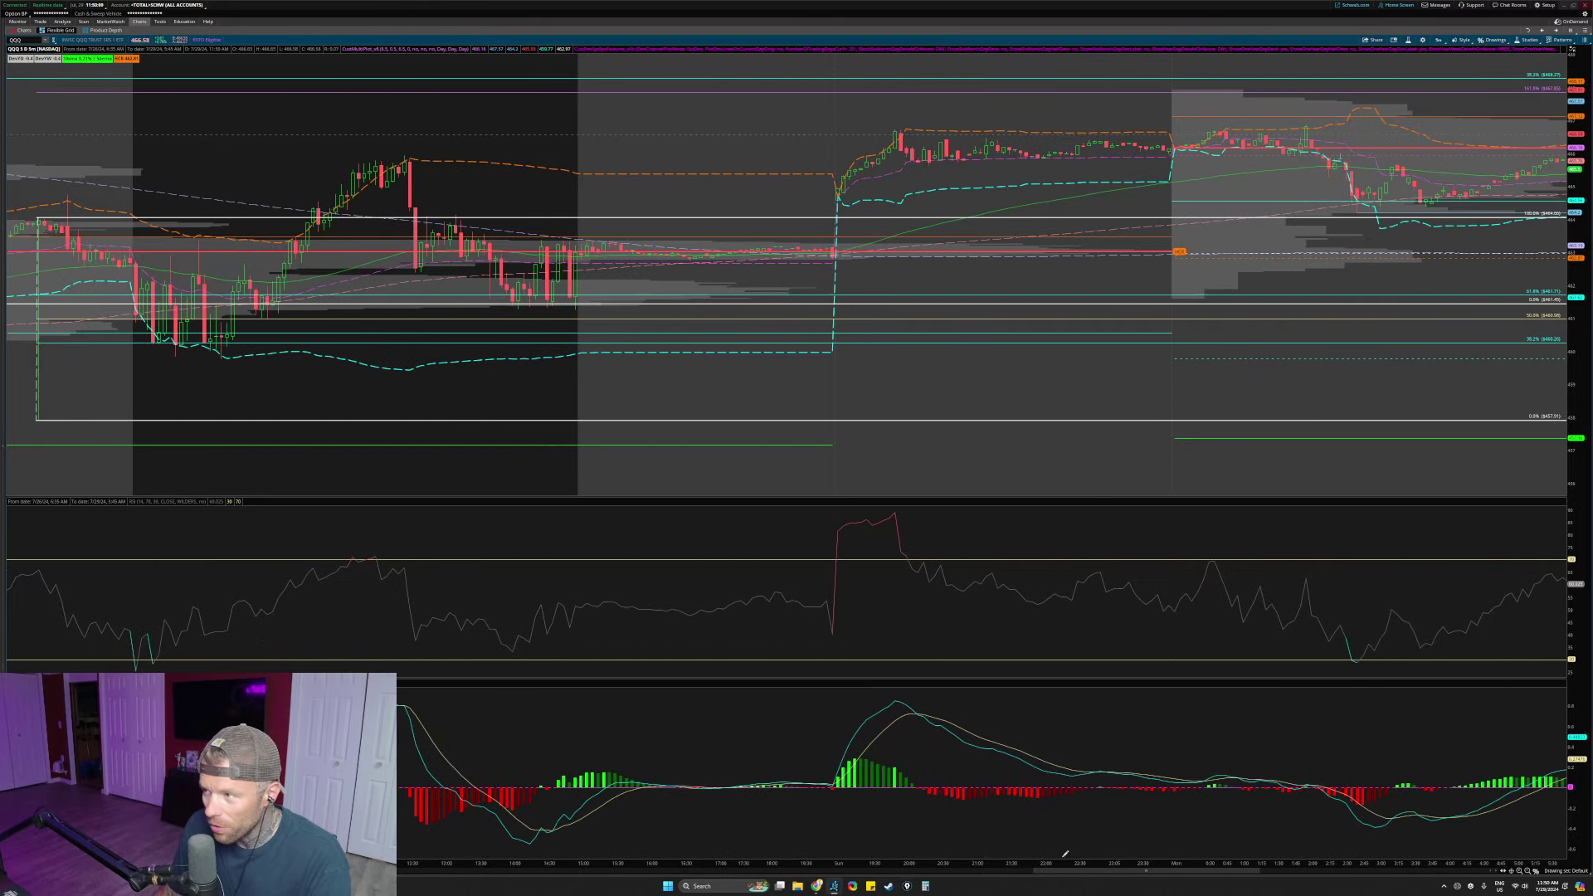
drag(1187, 828, 1224, 817)
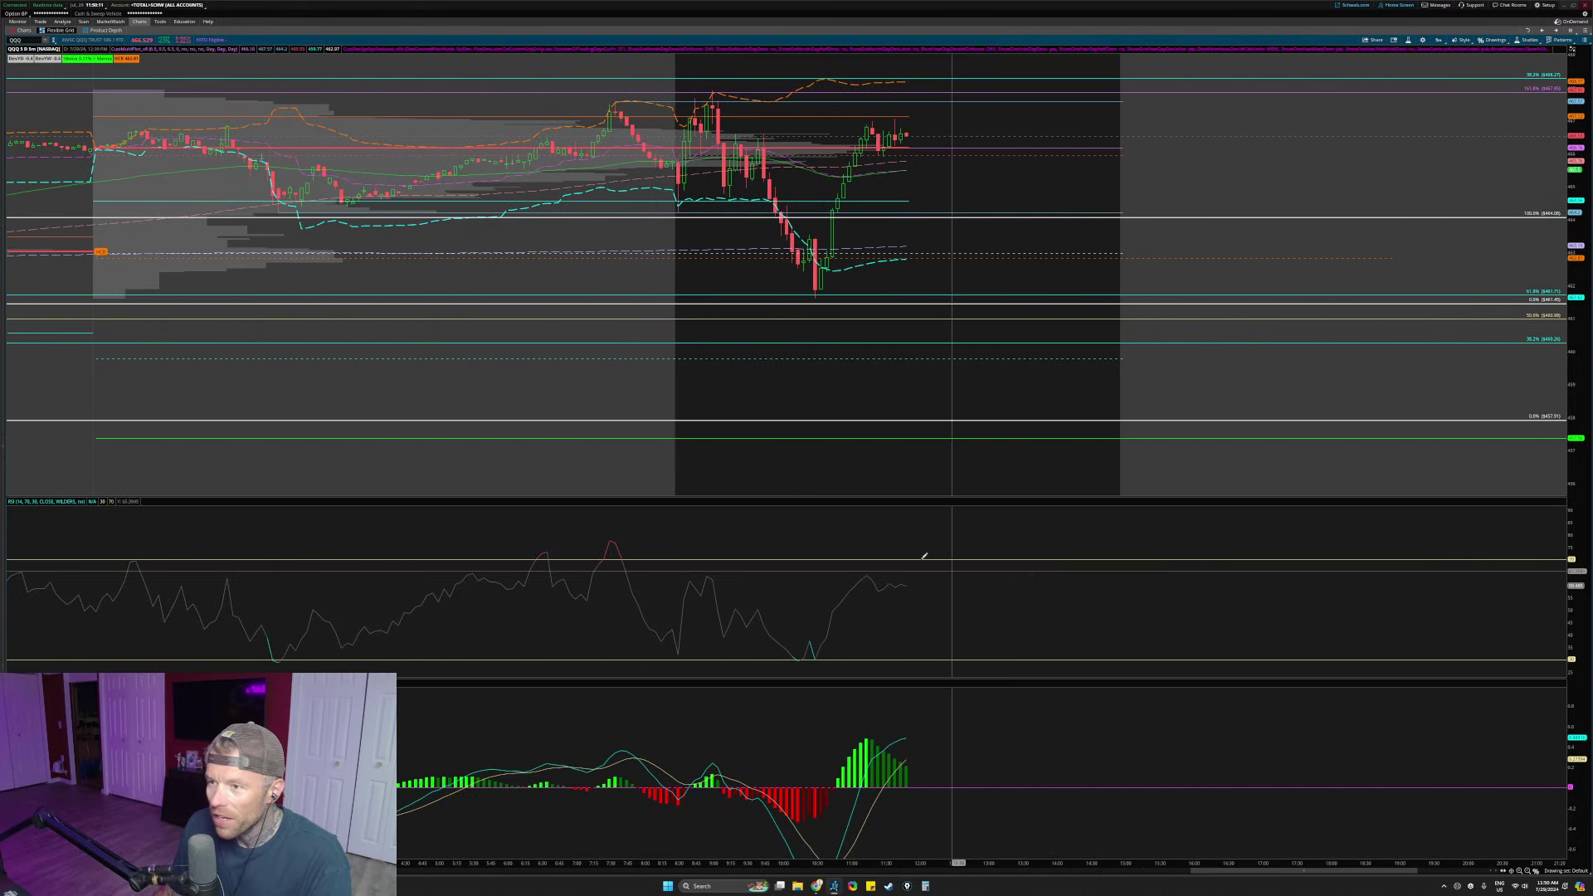
drag(416, 63, 1216, 378)
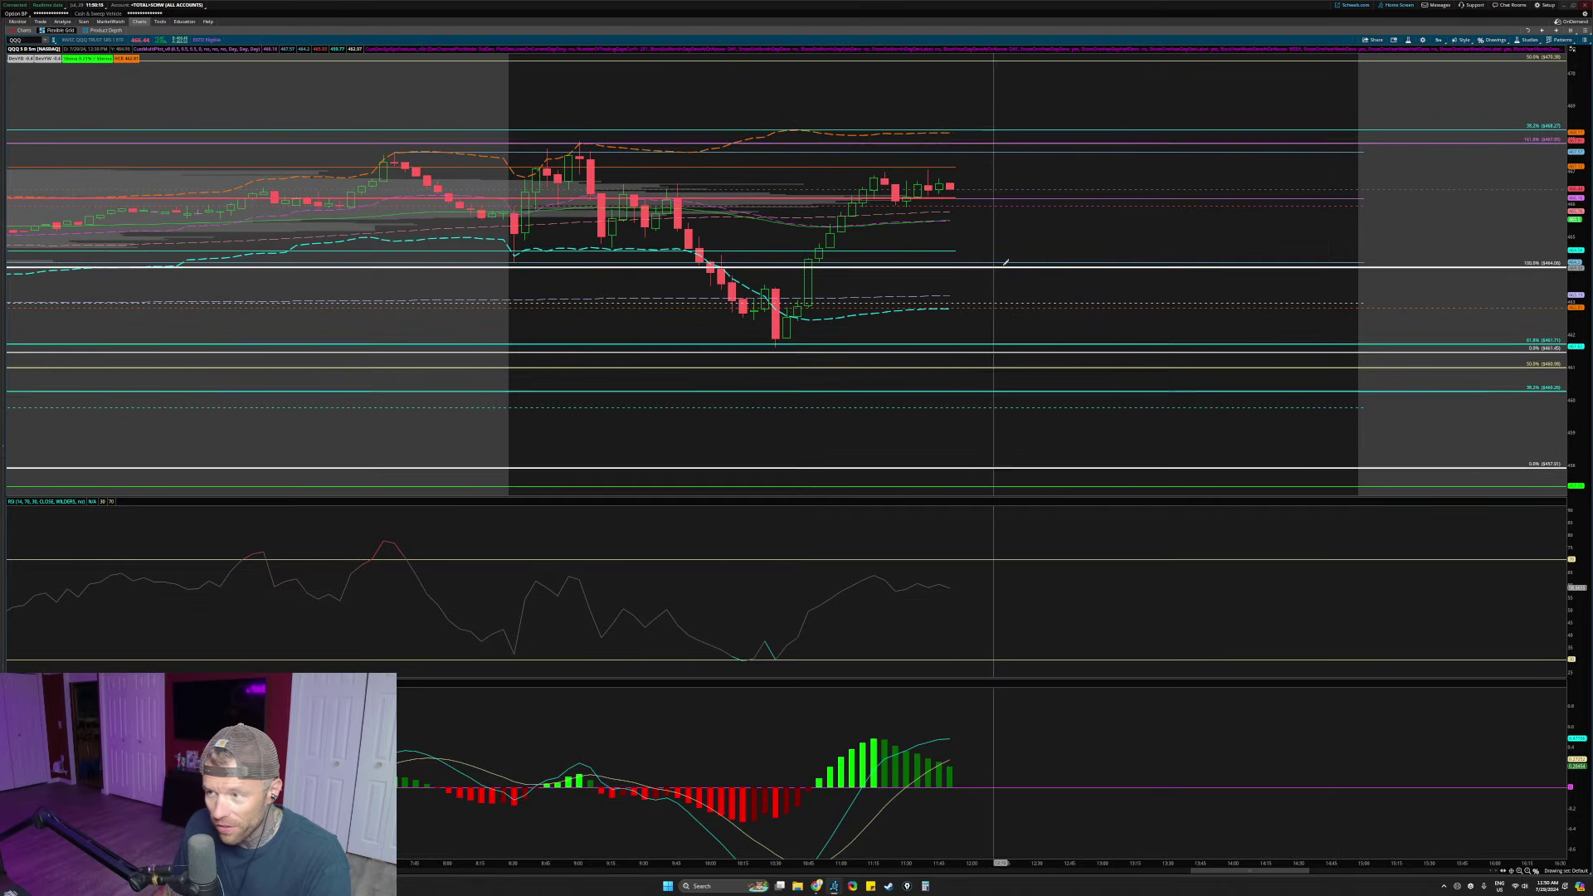
double_click(1077, 247)
drag(913, 191, 1522, 437)
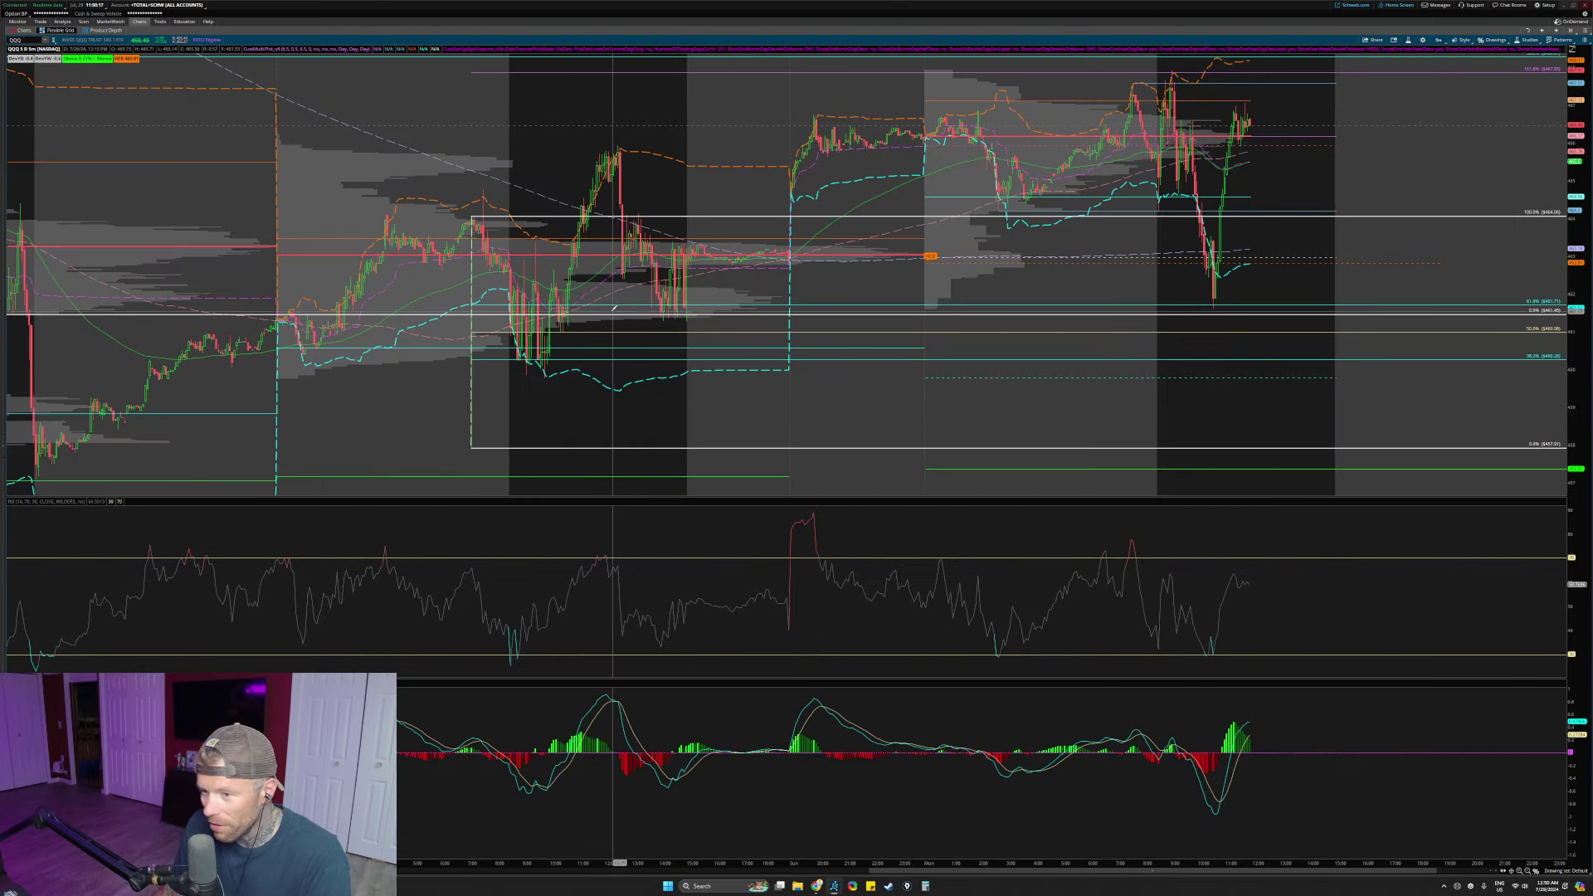
drag(1576, 104, 1576, 164)
drag(896, 86, 1424, 342)
drag(484, 108, 1331, 434)
drag(1576, 199, 1576, 249)
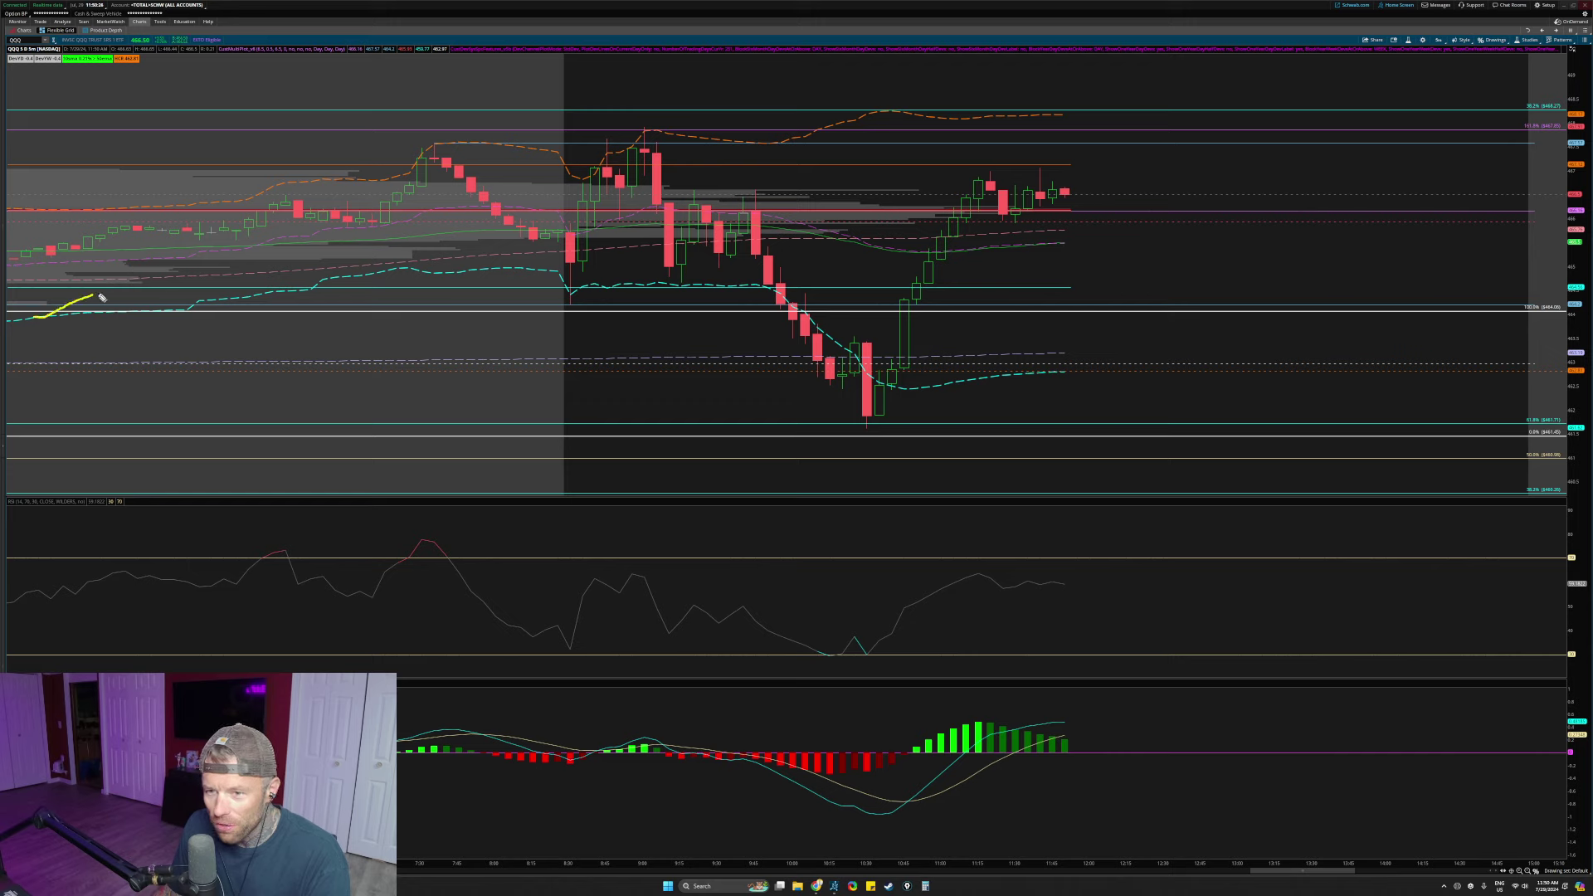
Step: Trace Monday's rise to the morning high and its drop to the low, circling both turning points and the upper extension labels, and clear the markings
mouse_move(102, 298)
mouse_down()
mouse_move(427, 196)
mouse_move(596, 184)
mouse_up()
drag(650, 113, 648, 112)
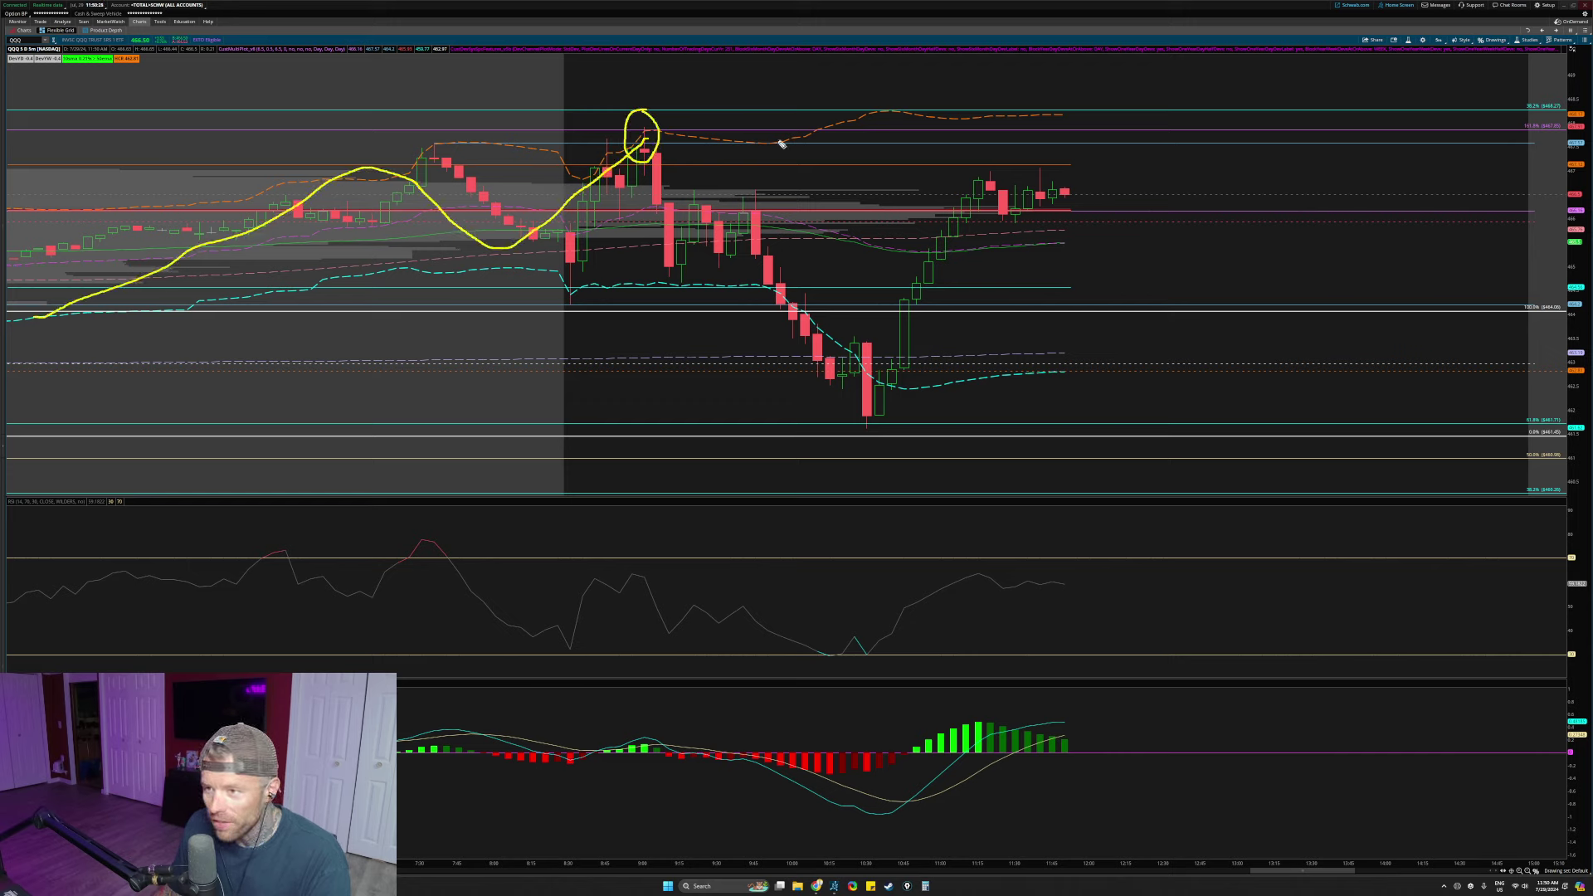
mouse_move(1532, 117)
mouse_down()
mouse_move(1536, 162)
mouse_move(1552, 110)
mouse_up()
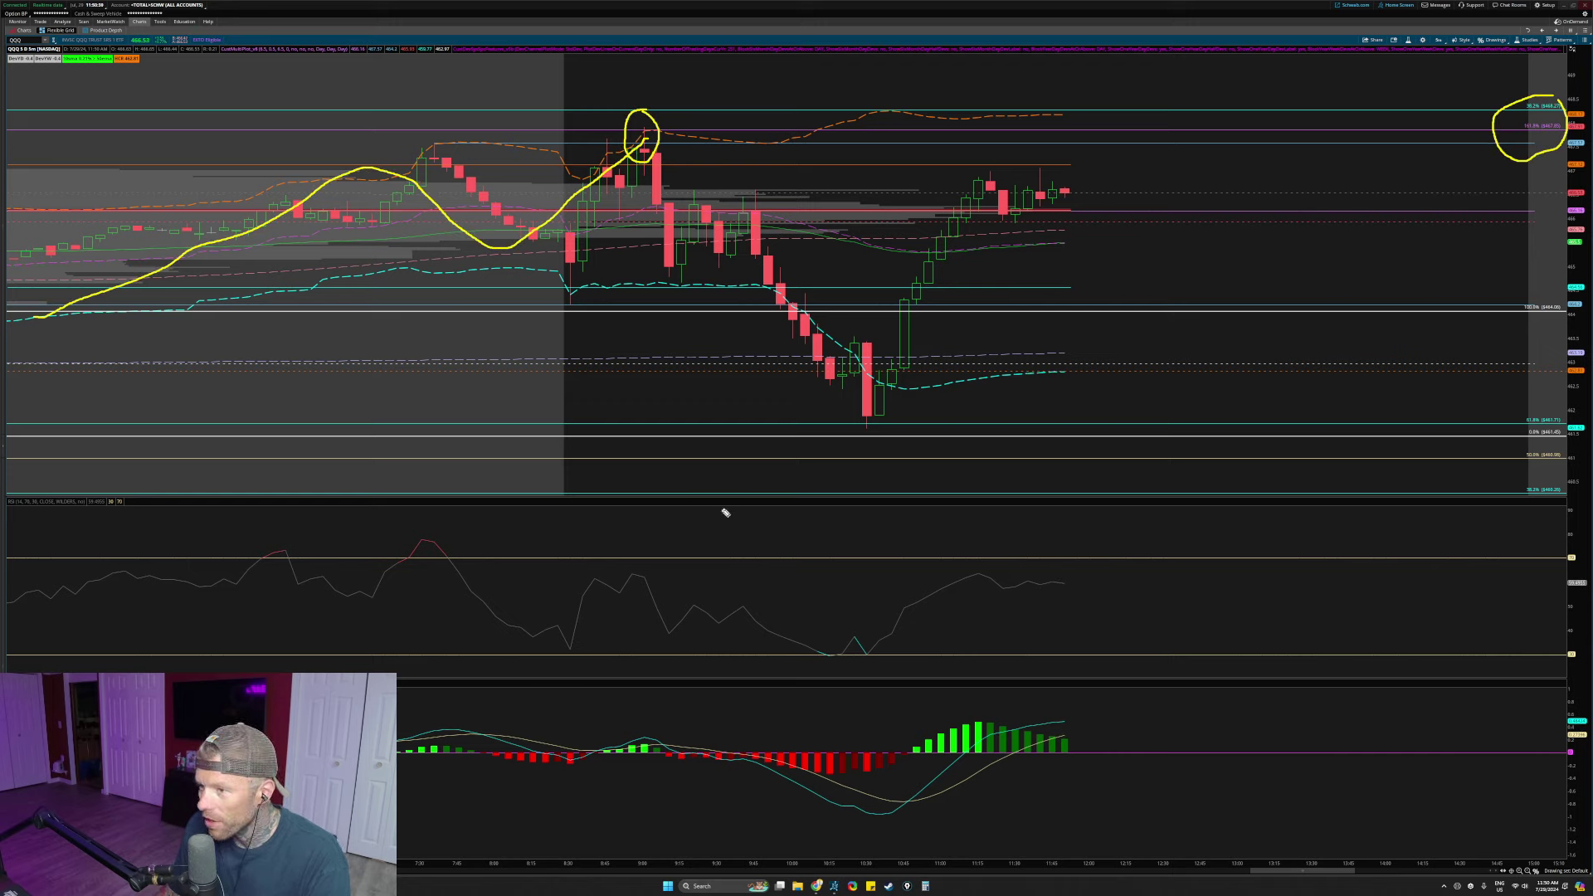
key(ctrl+shift+7)
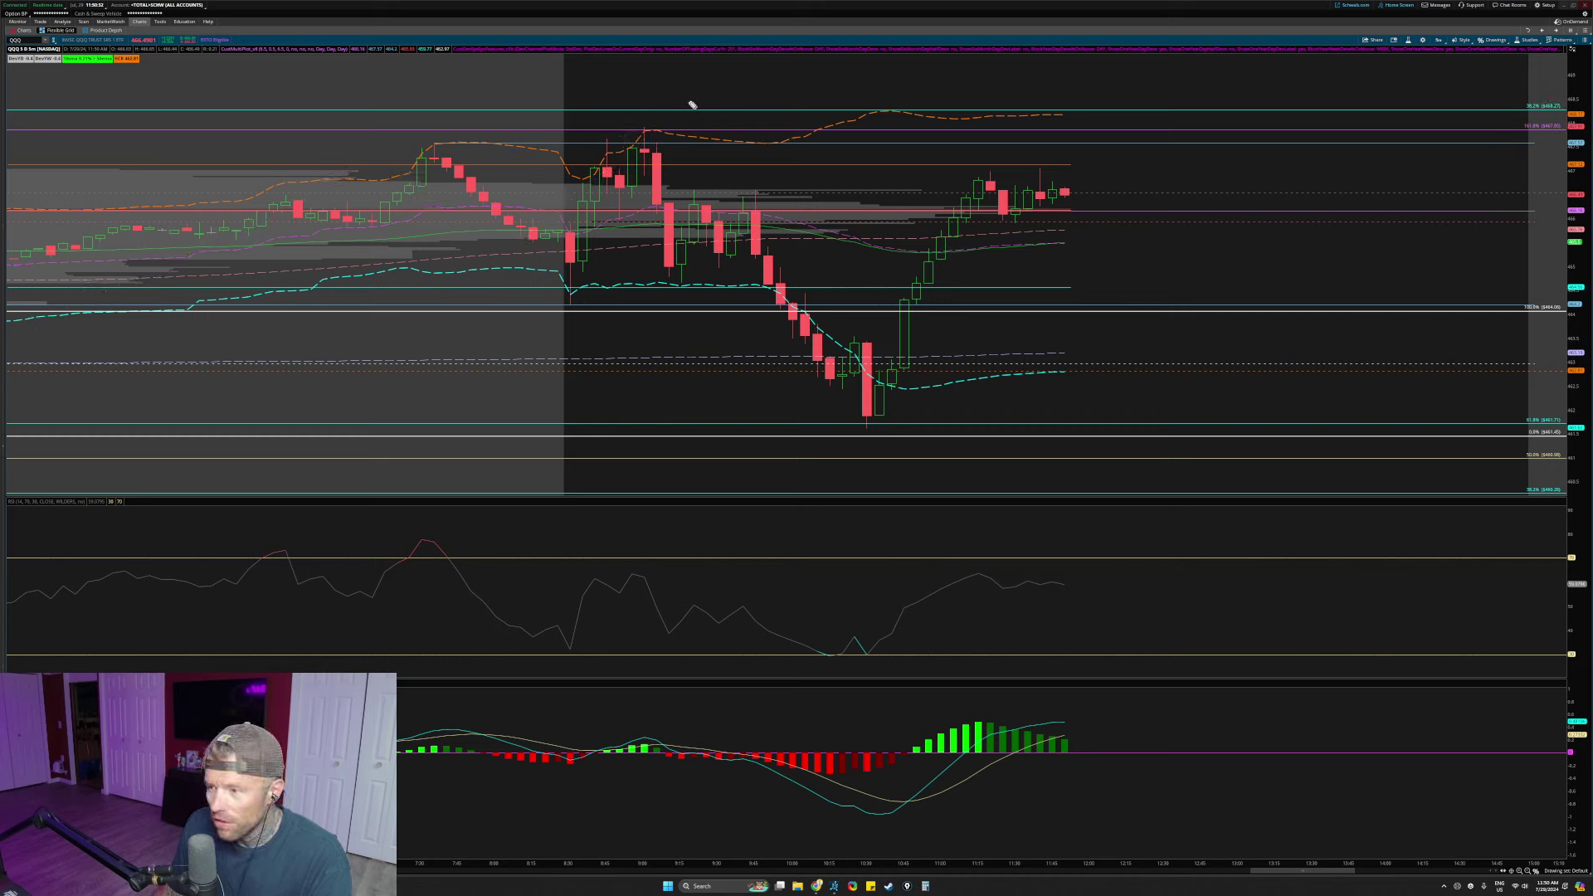
mouse_move(621, 131)
mouse_down()
mouse_move(837, 397)
mouse_move(830, 419)
mouse_move(875, 434)
mouse_up()
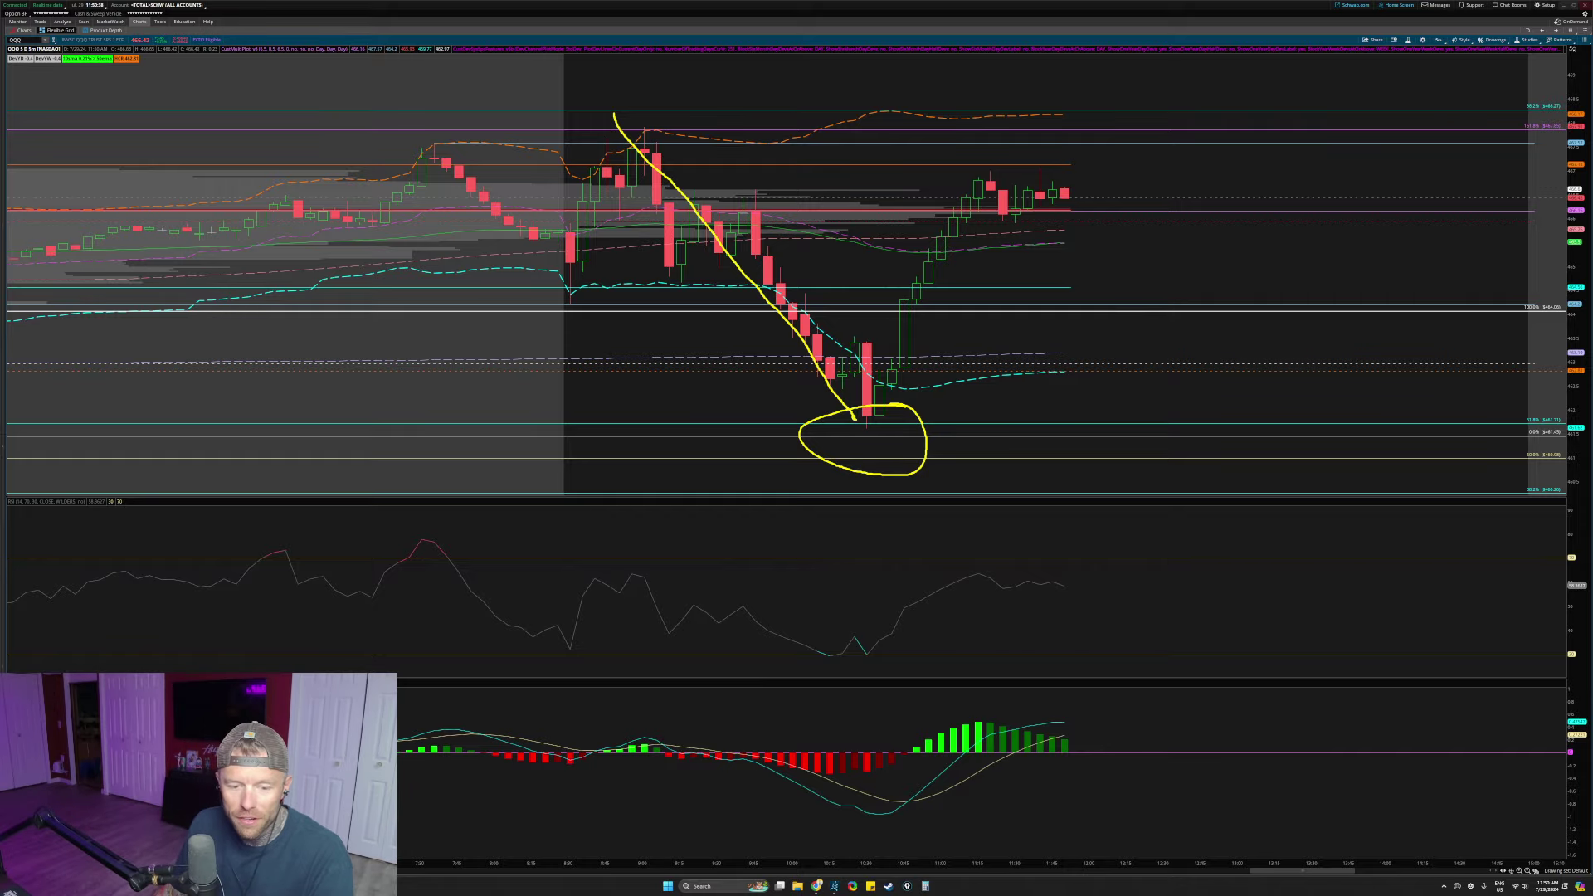
key(Escape)
Step: Sketch a projected drop from the current price to the lower white Fibonacci line, circle the target area with a question mark, and clear the markings
middle_click(1109, 108)
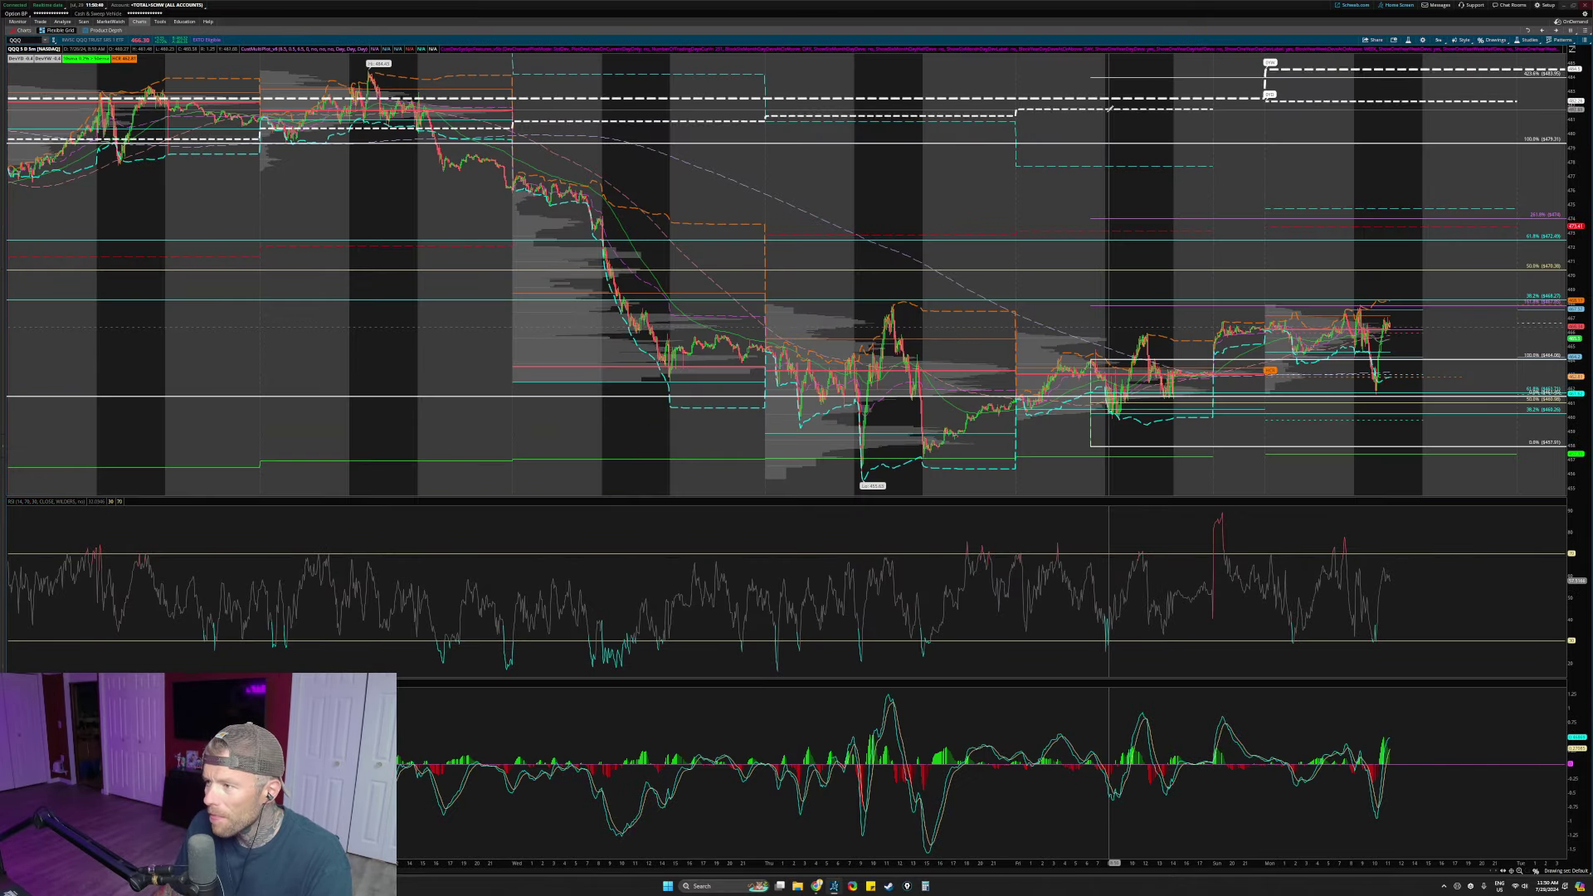
scroll(1110, 108, up, 4)
scroll(1159, 108, down, 1)
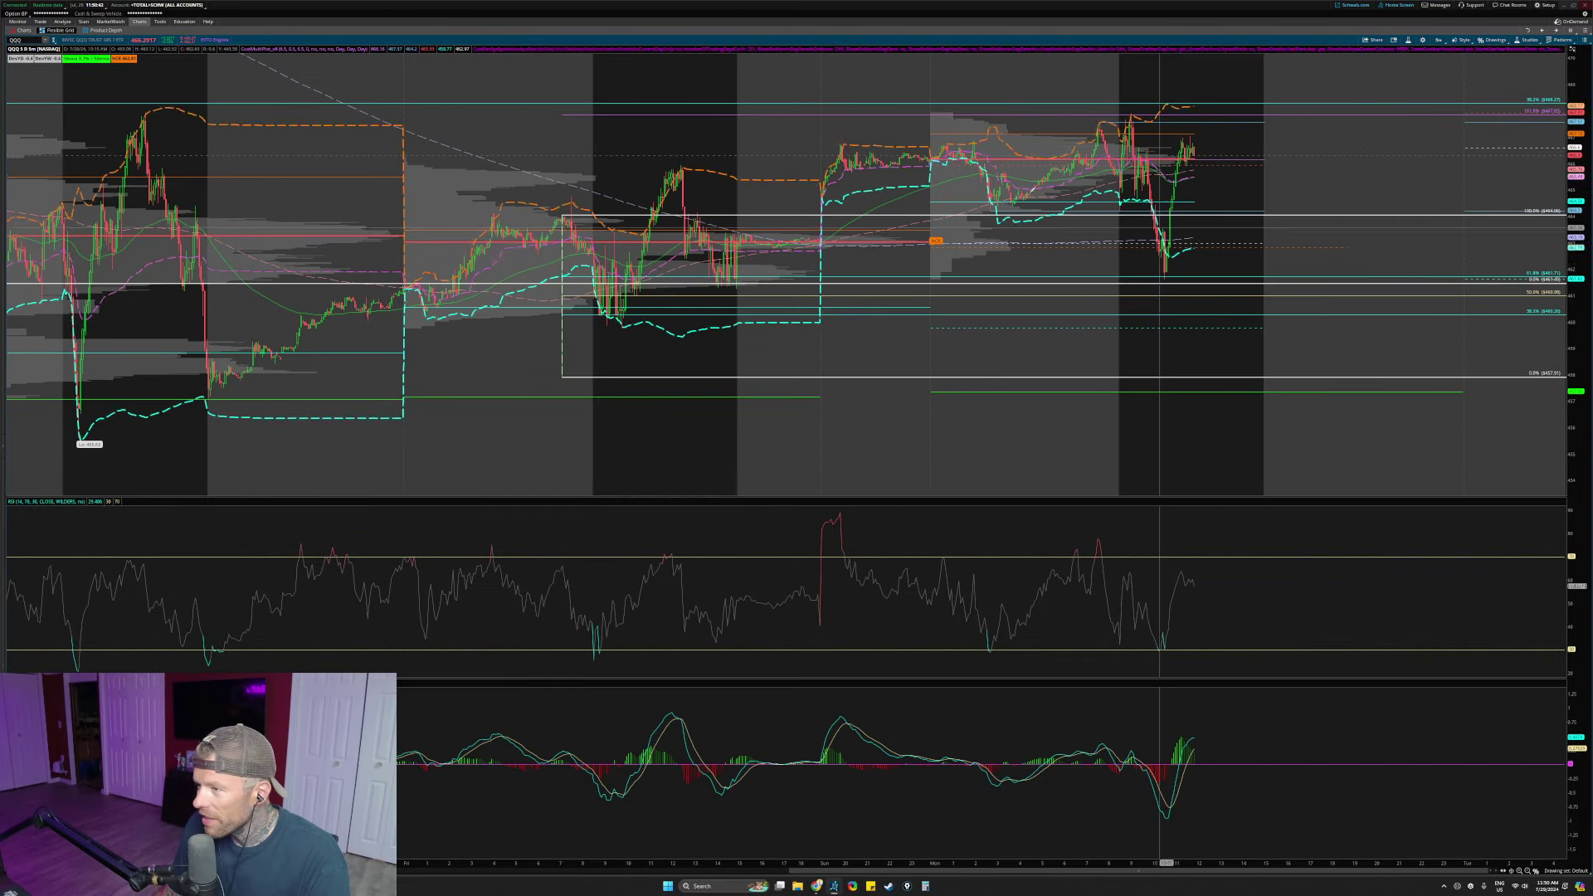
scroll(1159, 107, up, 2)
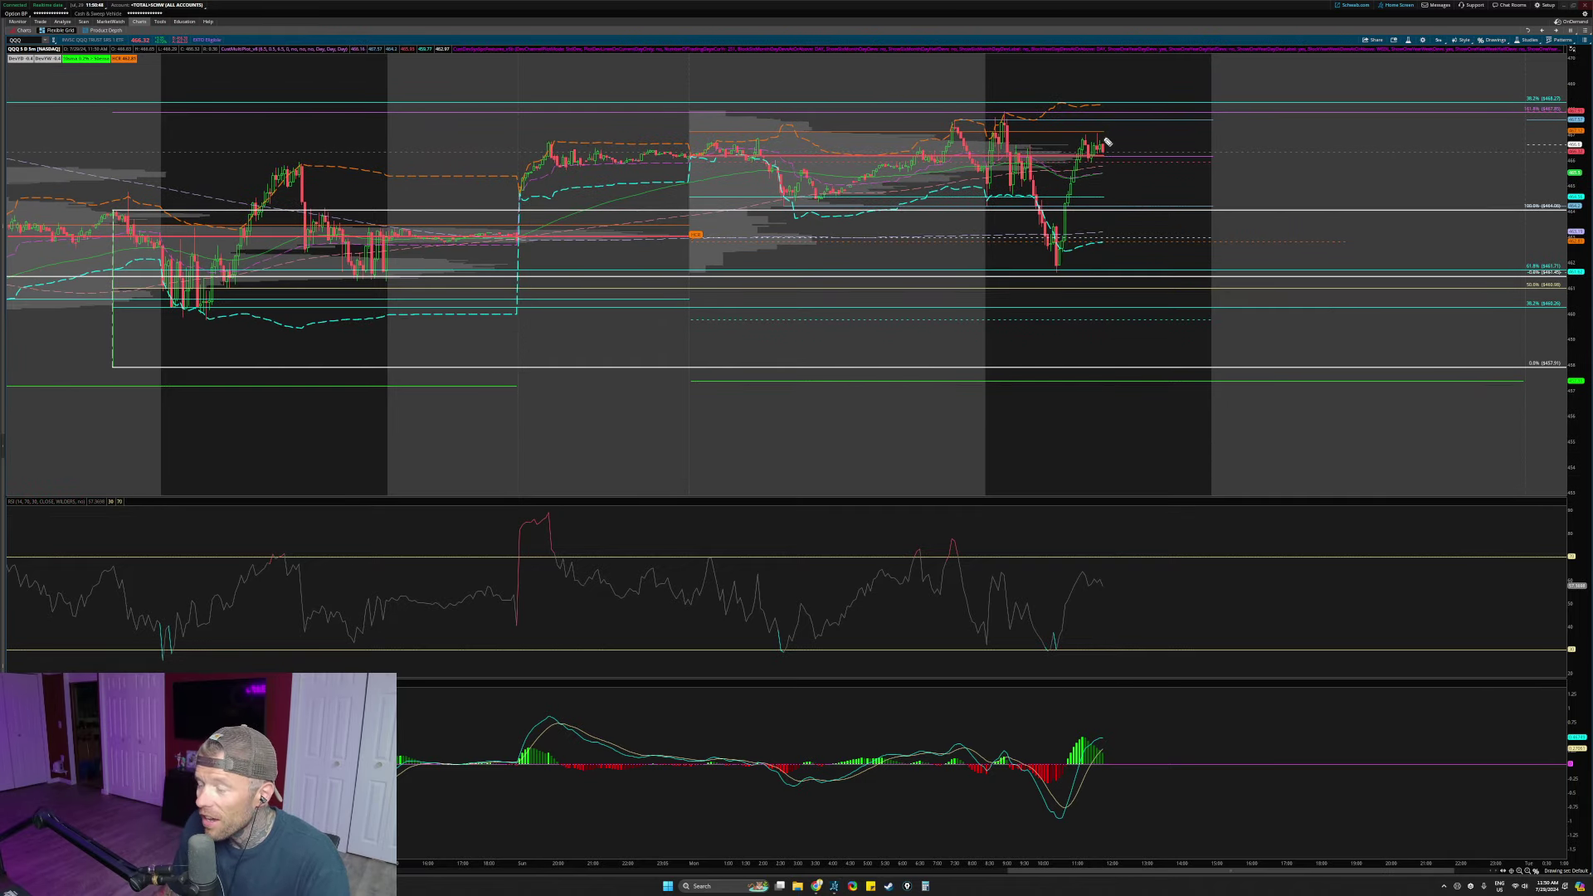
mouse_move(1108, 143)
mouse_down()
mouse_move(1185, 281)
mouse_move(1205, 359)
mouse_move(1231, 336)
mouse_up()
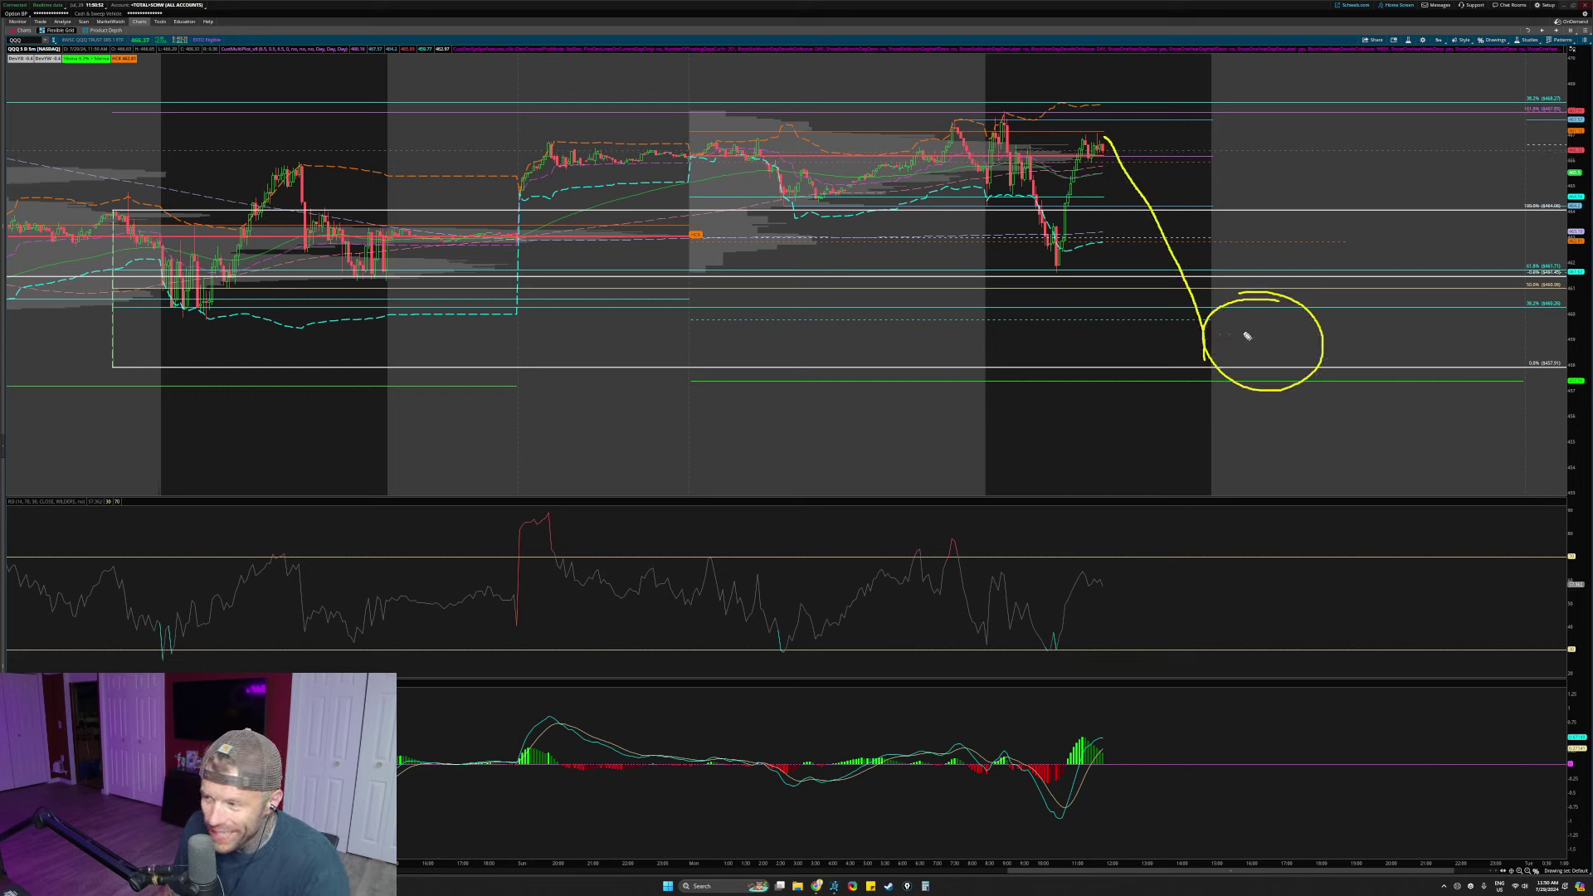
drag(1293, 287, 1257, 295)
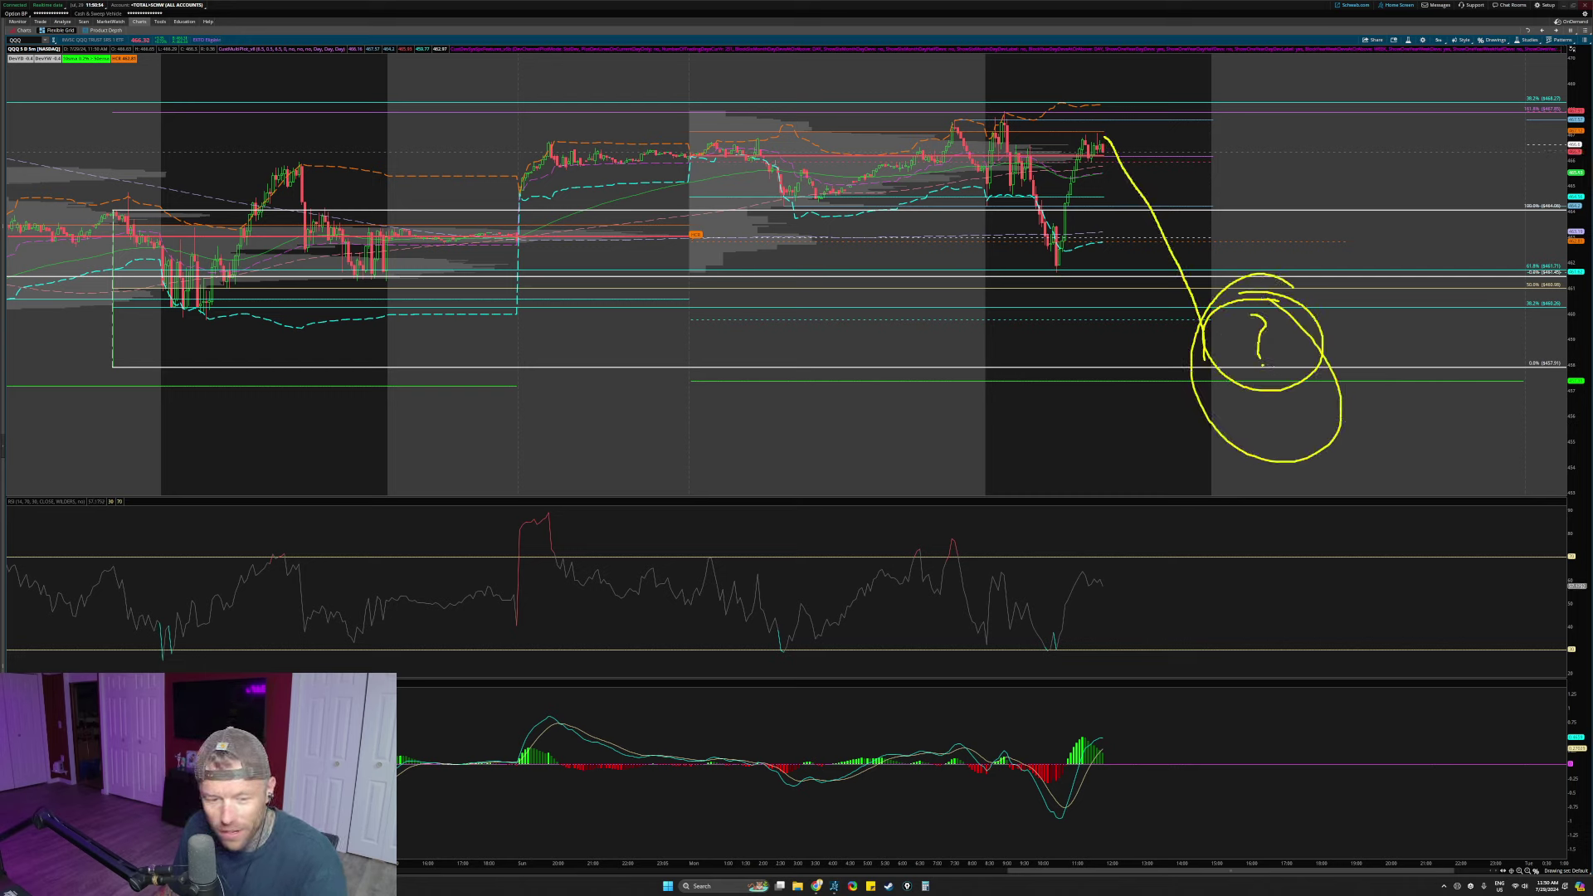
key(Escape)
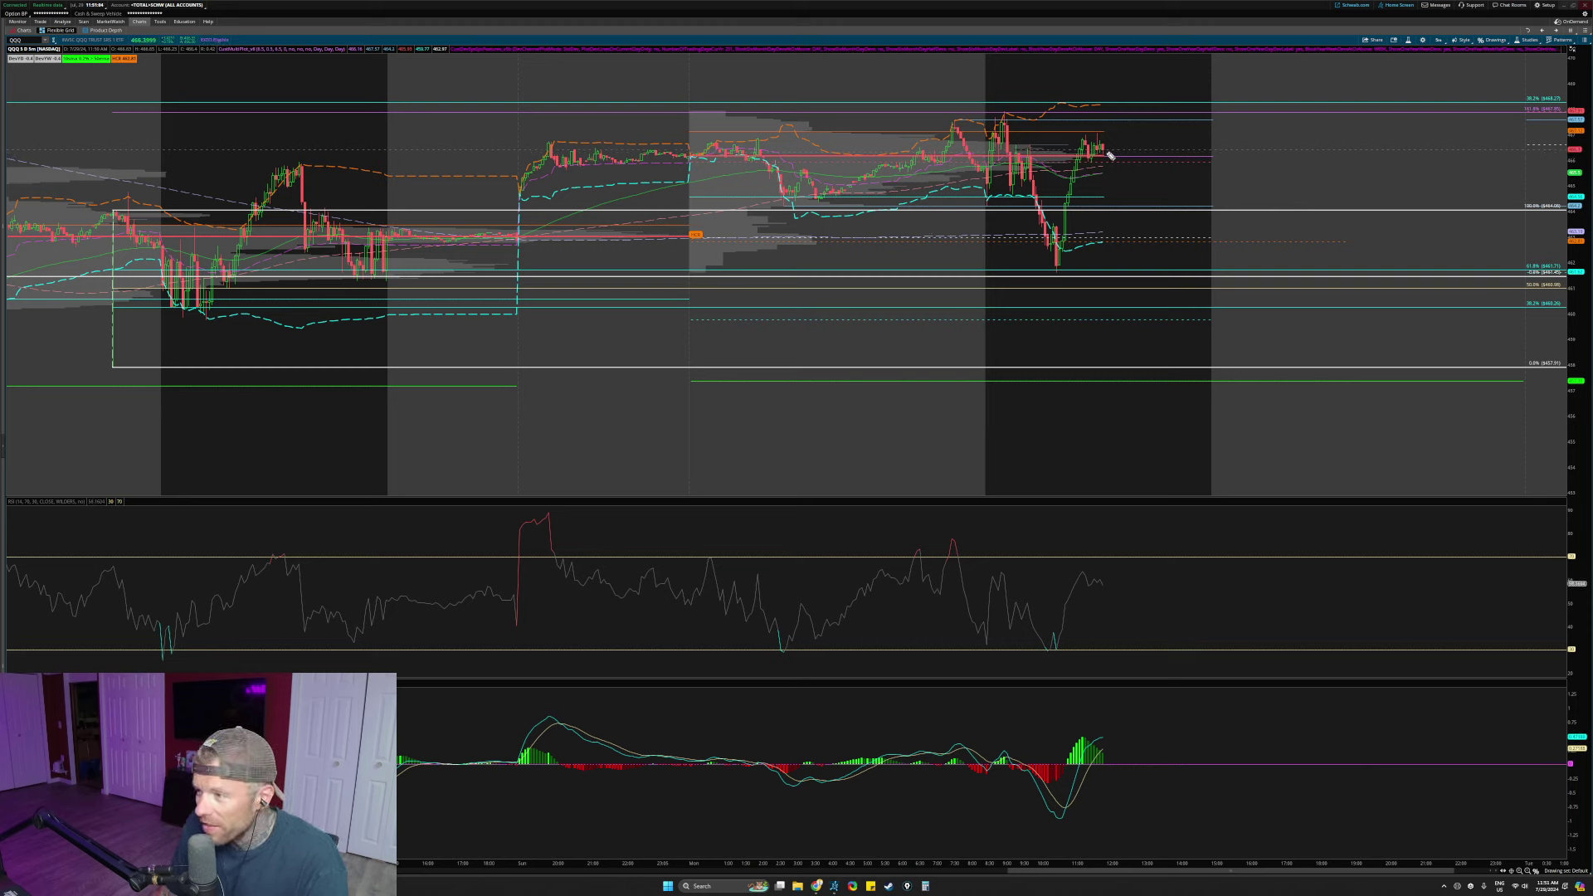
Step: Draw a projected decline from the latest candles to the green line, circle the current price area, and clear the markings
drag(1099, 143, 1160, 262)
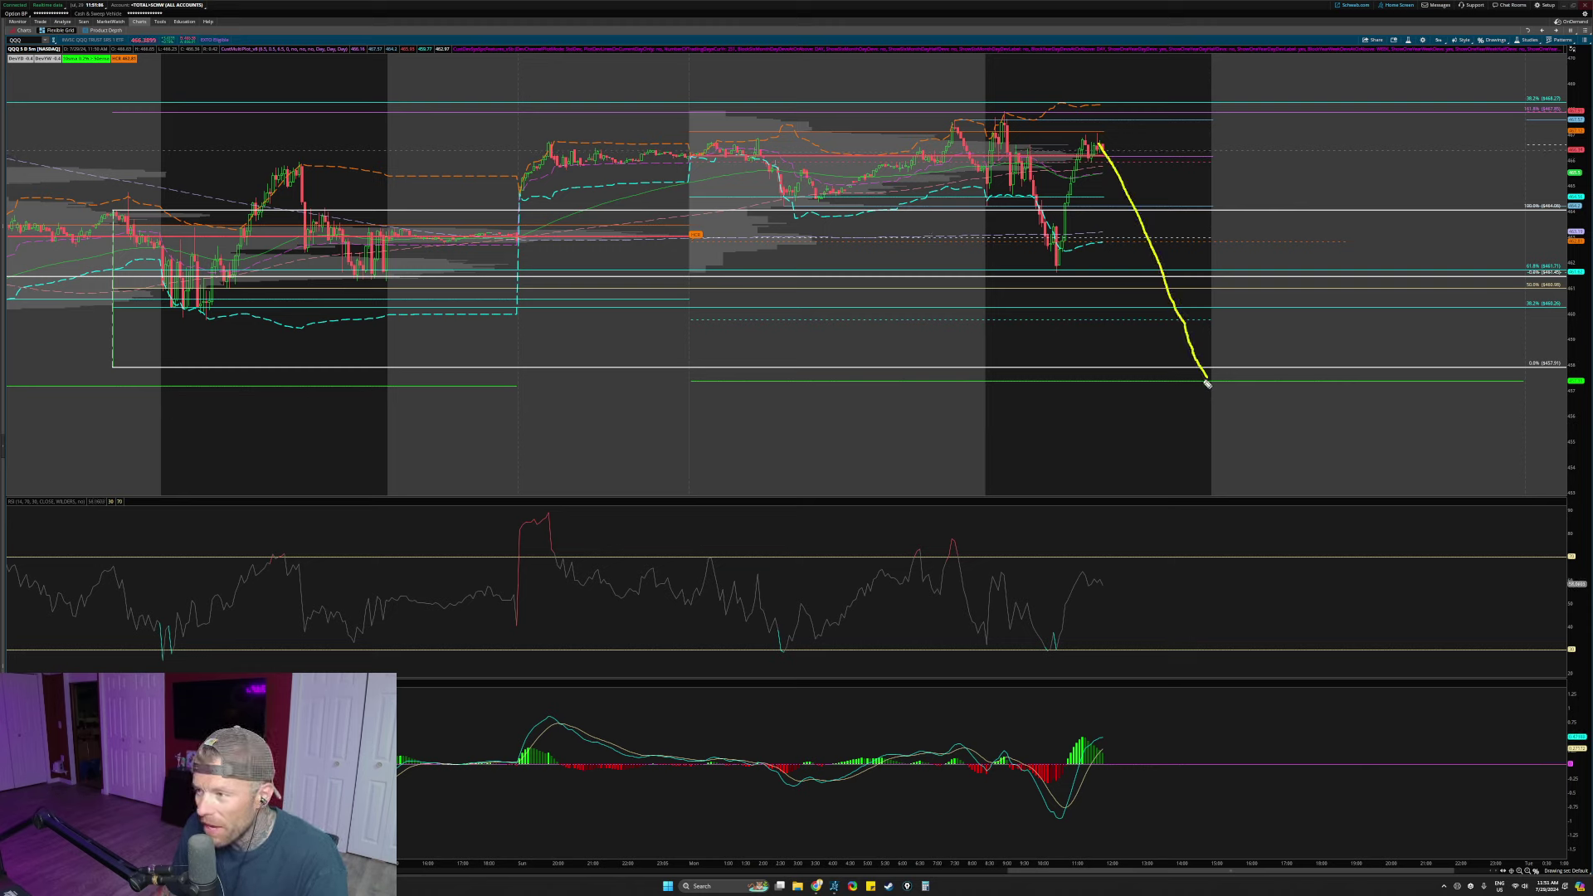
drag(1104, 124, 1068, 121)
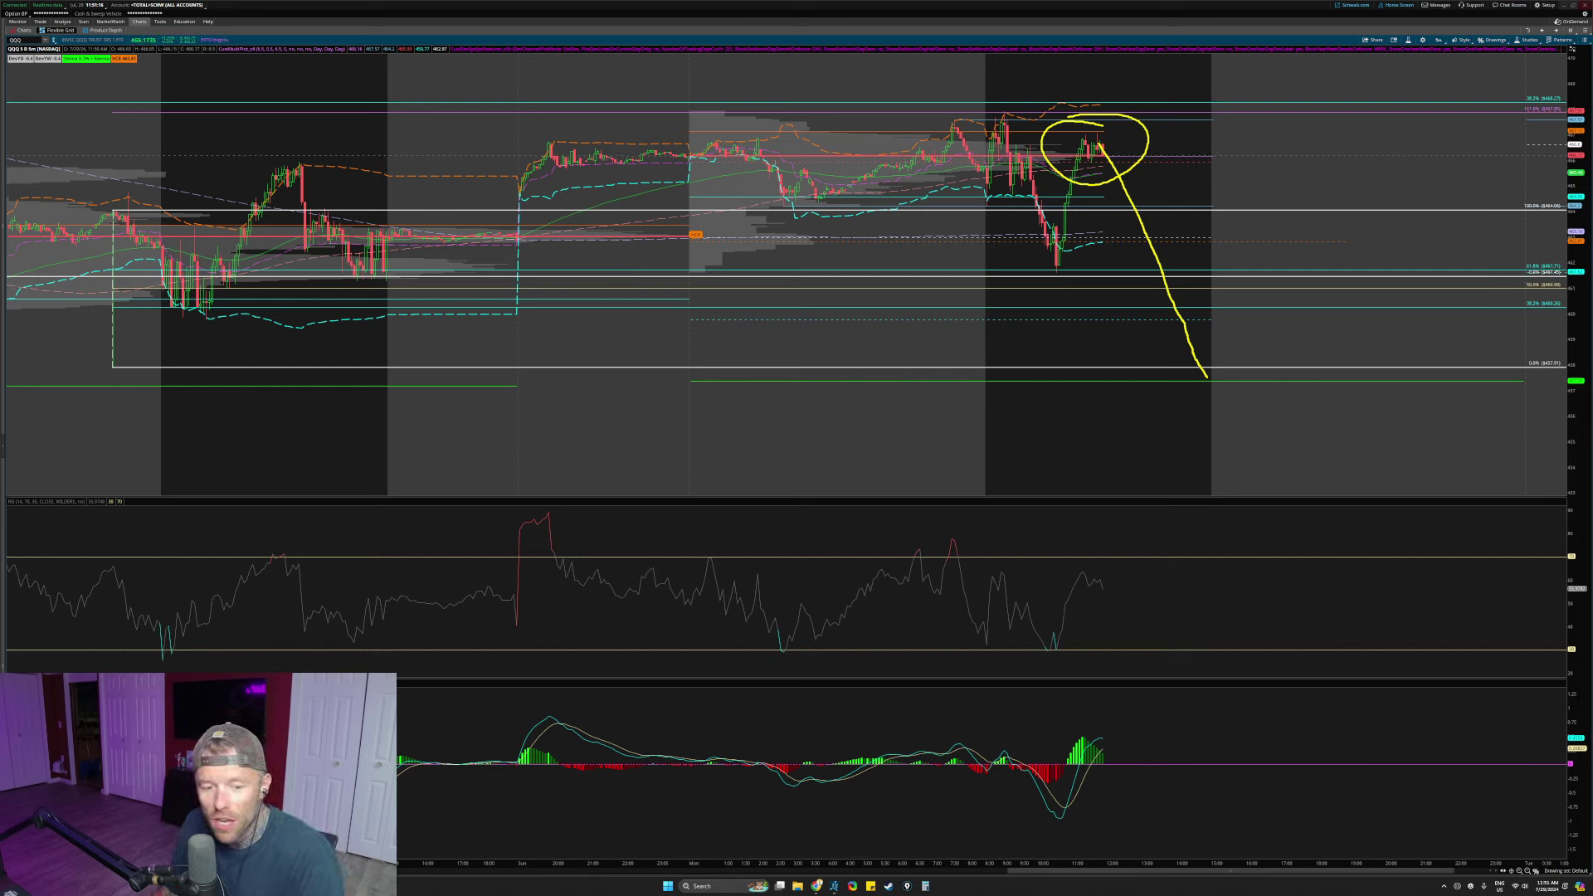
key(Escape)
Step: Mark Friday's Fibonacci range B, carry its bounce zone across to a boxed area, project a drop through it to the circled 0.0% level, and clear the markings
drag(1098, 146, 1153, 249)
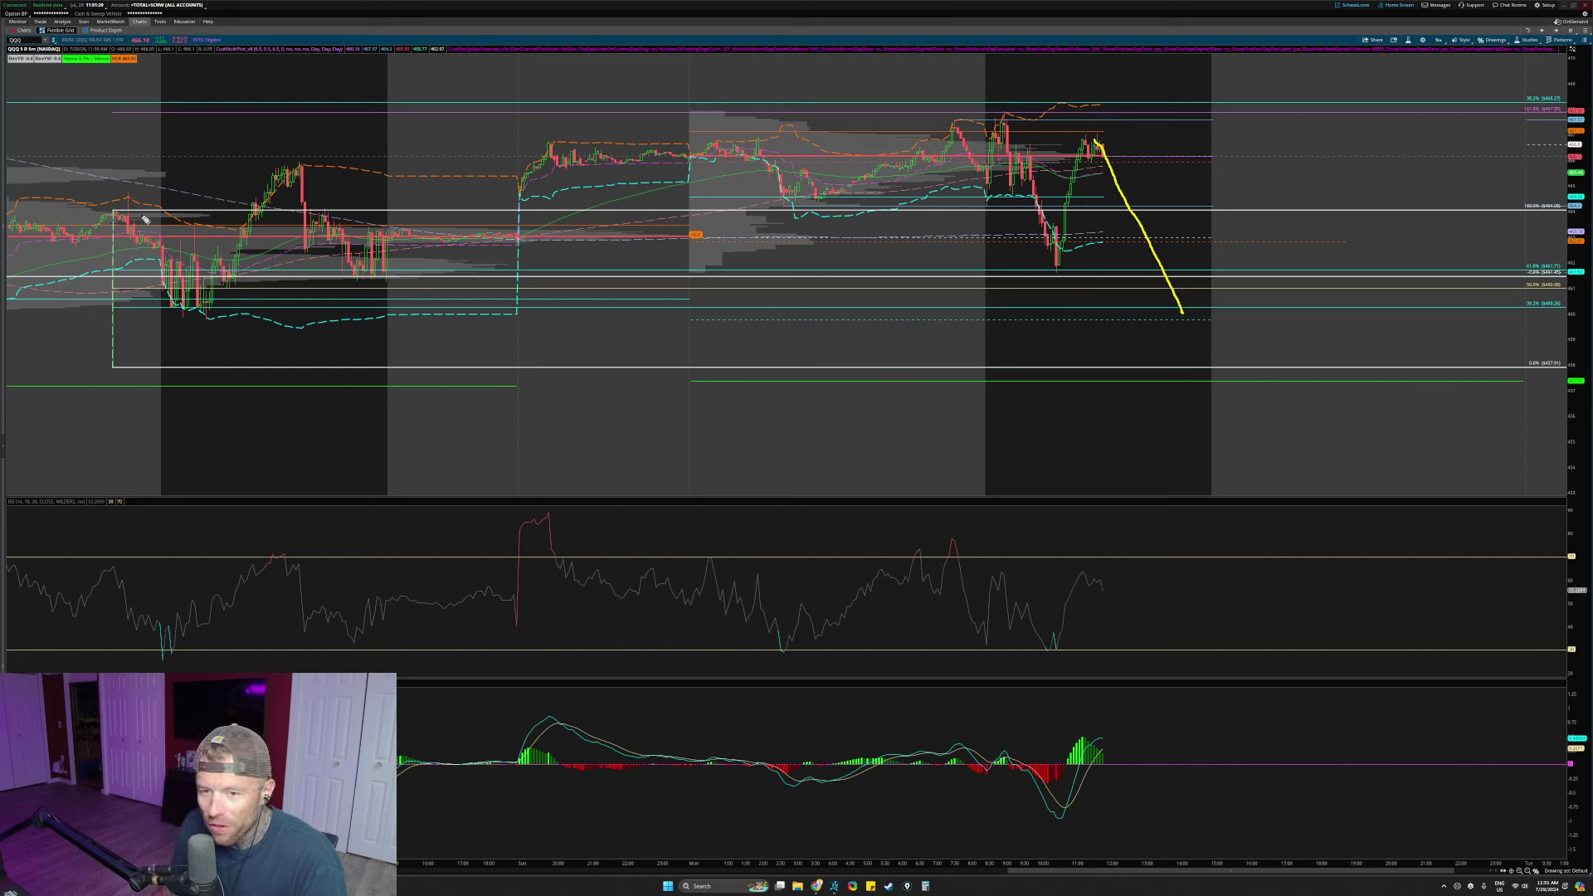
mouse_move(129, 208)
mouse_down()
mouse_move(42, 231)
mouse_move(106, 380)
mouse_up()
mouse_move(76, 316)
mouse_down()
mouse_move(108, 253)
mouse_move(99, 312)
mouse_up()
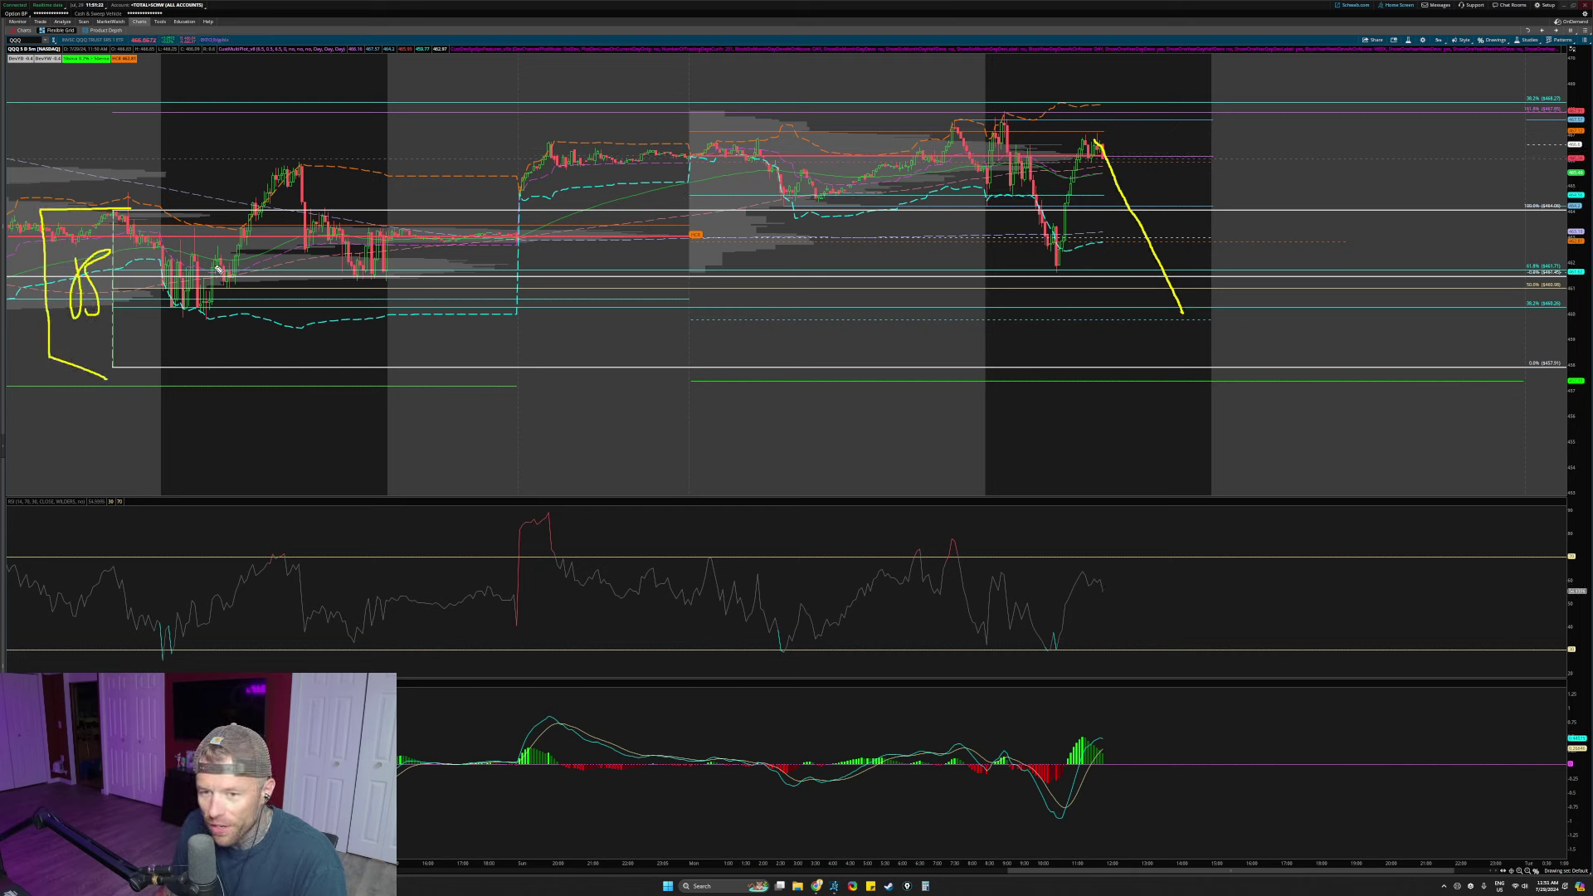
mouse_move(191, 264)
mouse_down()
mouse_move(674, 309)
mouse_move(938, 305)
mouse_move(1019, 269)
mouse_move(1272, 307)
mouse_move(1071, 278)
mouse_up()
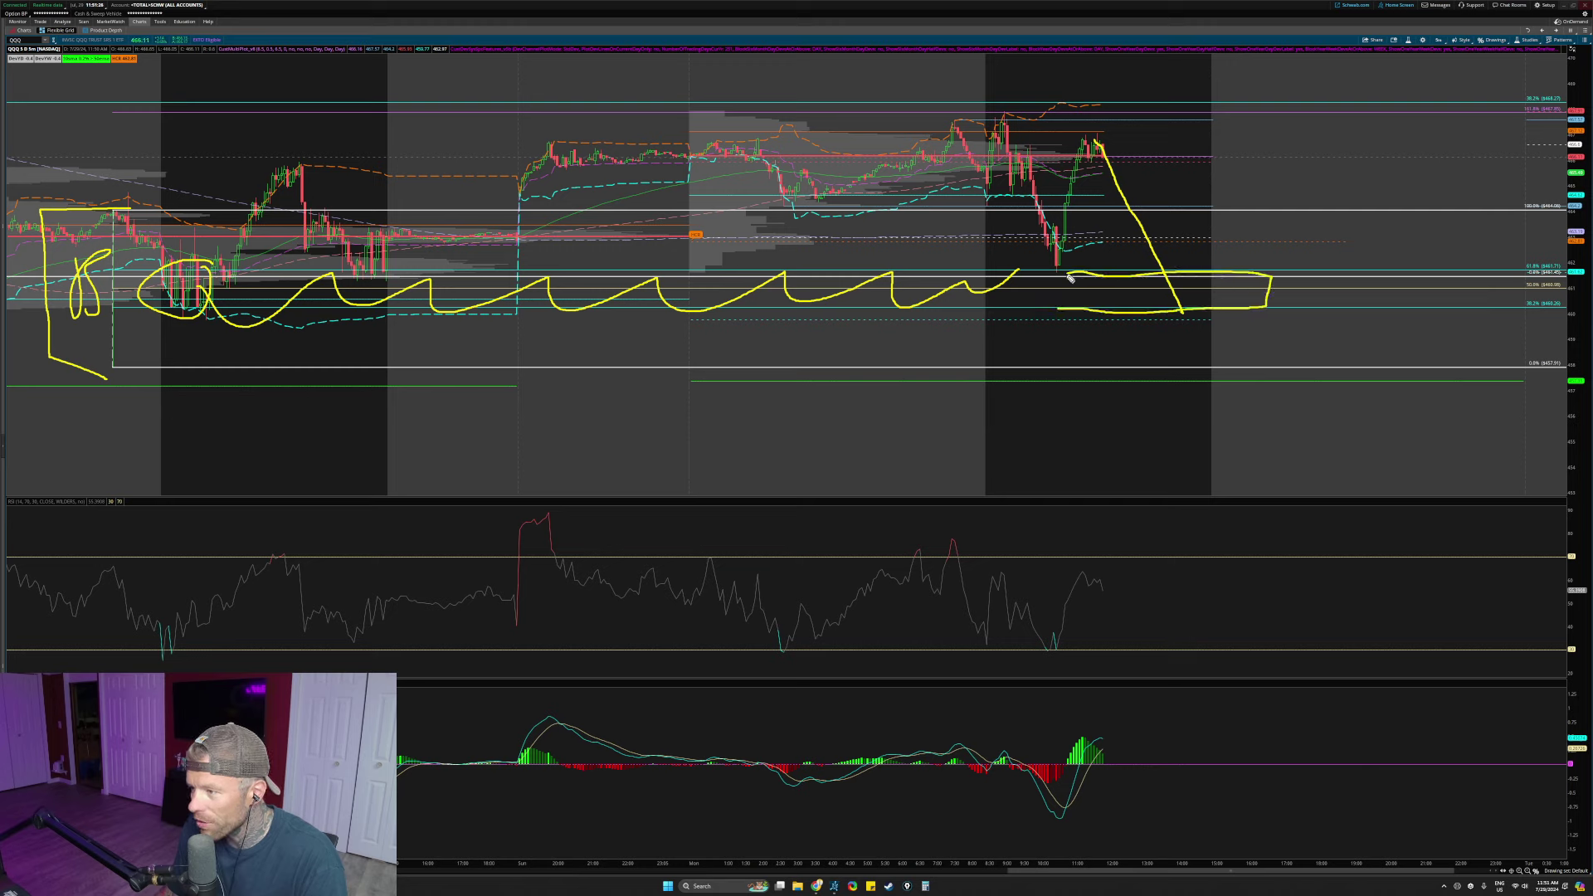
mouse_move(1177, 316)
mouse_down()
mouse_move(1198, 336)
mouse_move(1583, 383)
mouse_move(1531, 397)
mouse_up()
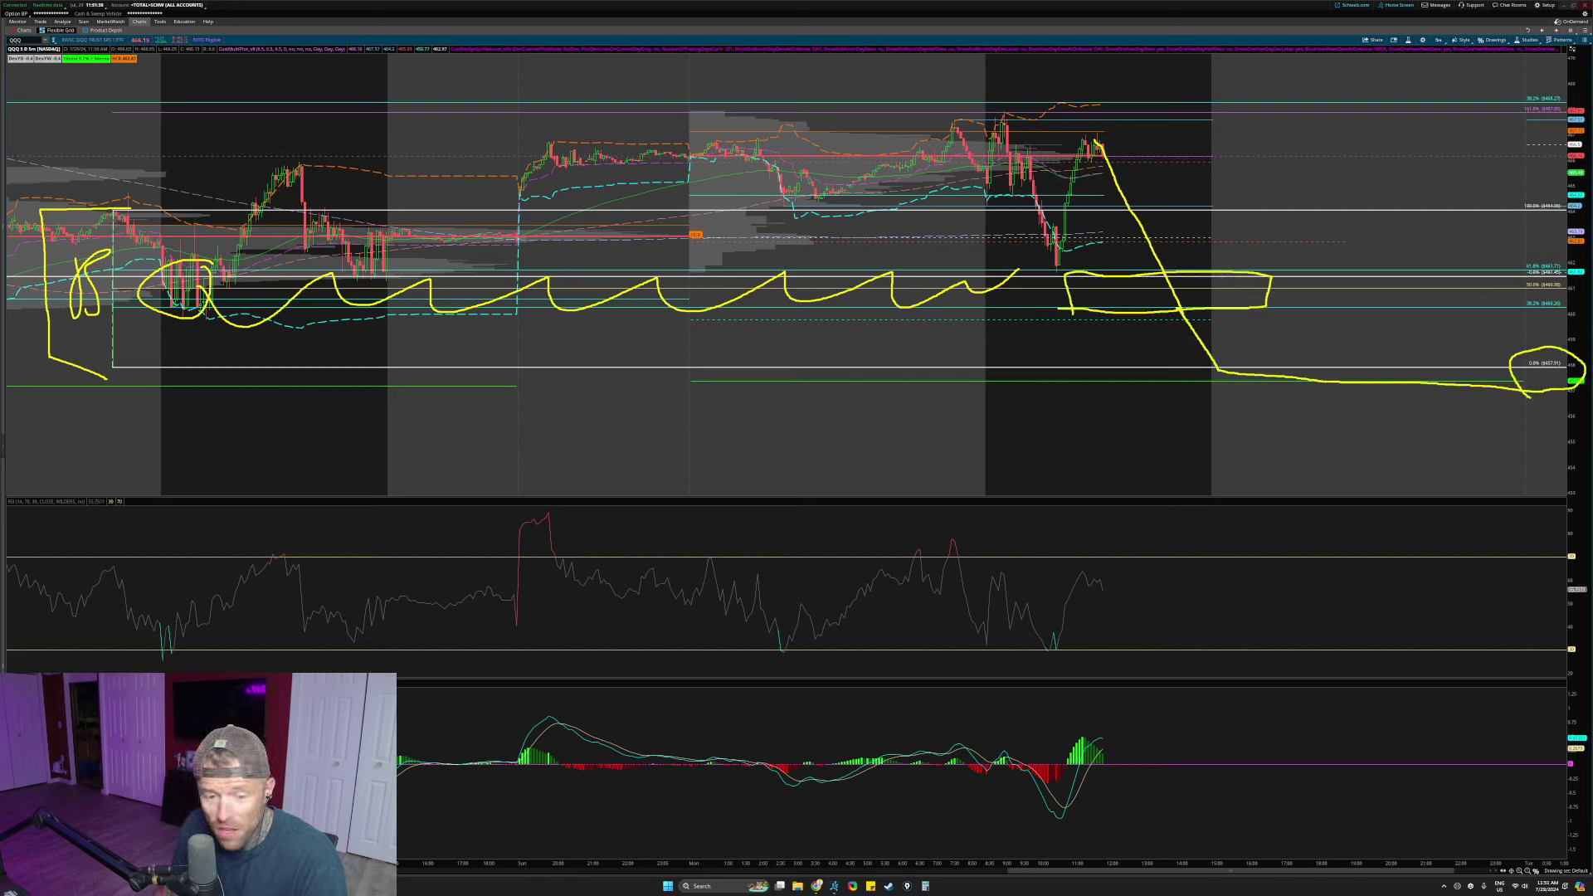
key(e)
Step: Draw a V over Monday's selloff and rebound, and clear it
mouse_move(973, 103)
mouse_down()
mouse_move(1031, 199)
mouse_move(1077, 233)
mouse_move(1144, 133)
mouse_up()
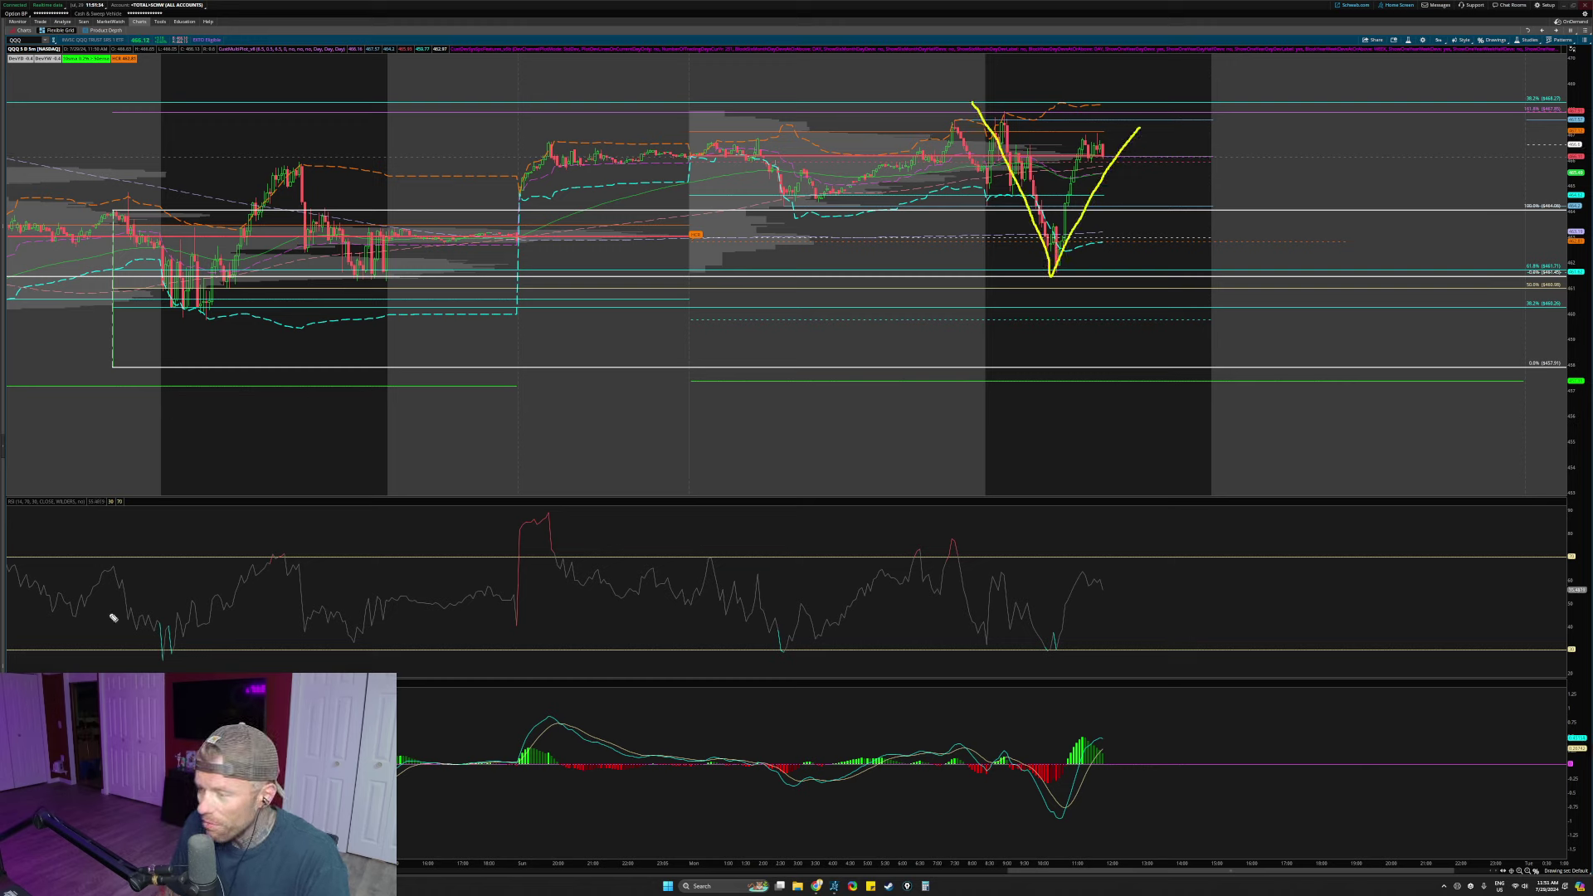
key(e)
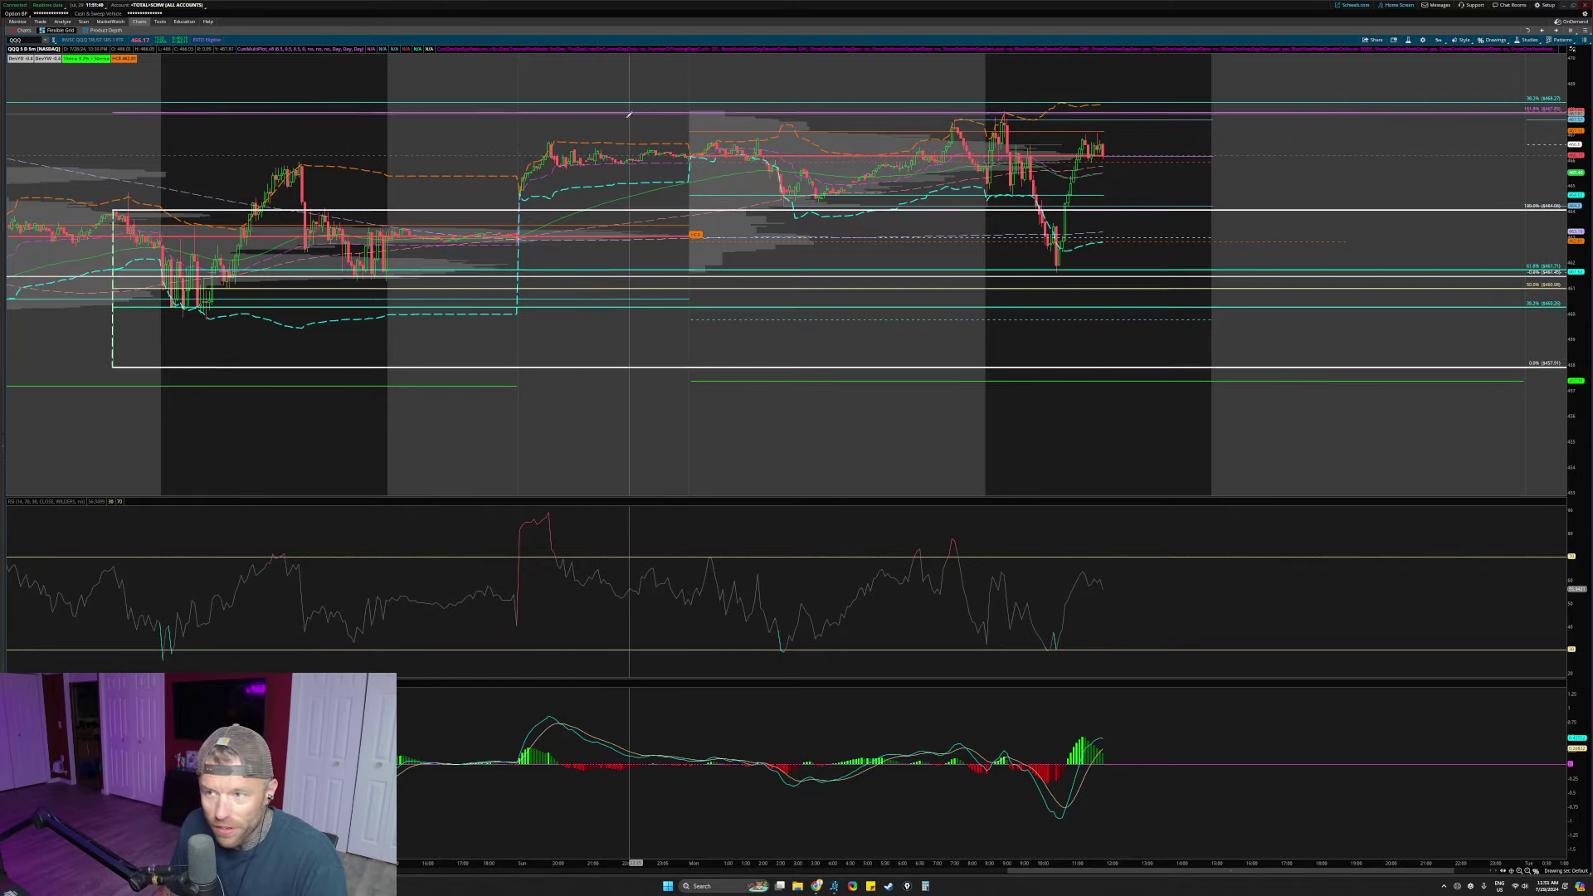
Step: Circle the earlier session's labeled low, Friday's Fibonacci range and Monday's price action on the multi-day chart, and clear the markings
right_click(623, 79)
click(645, 85)
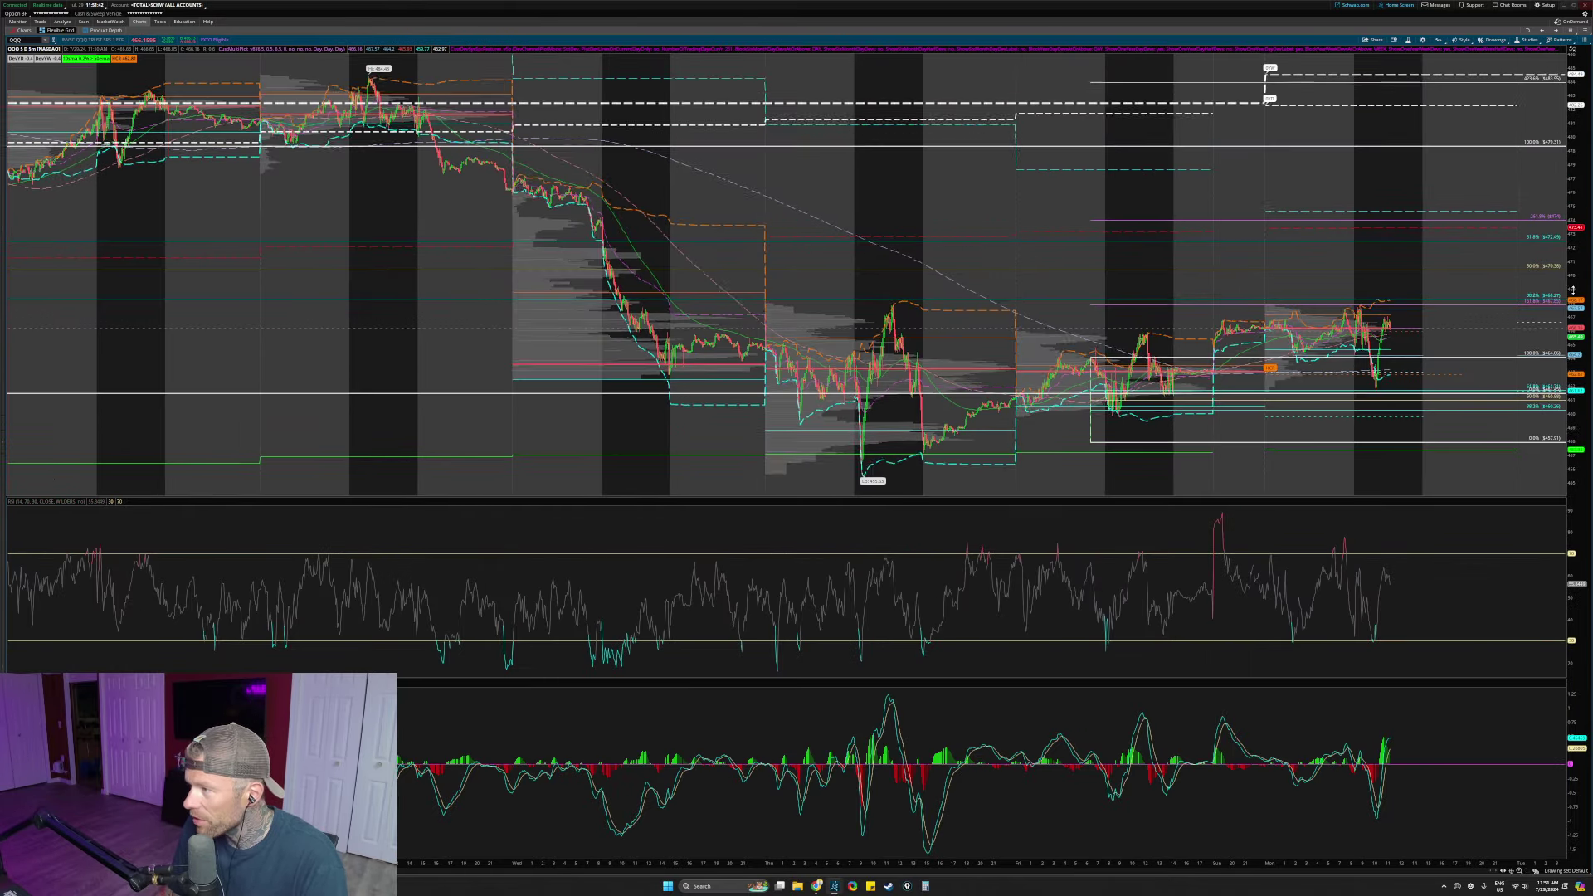
drag(722, 107, 1530, 494)
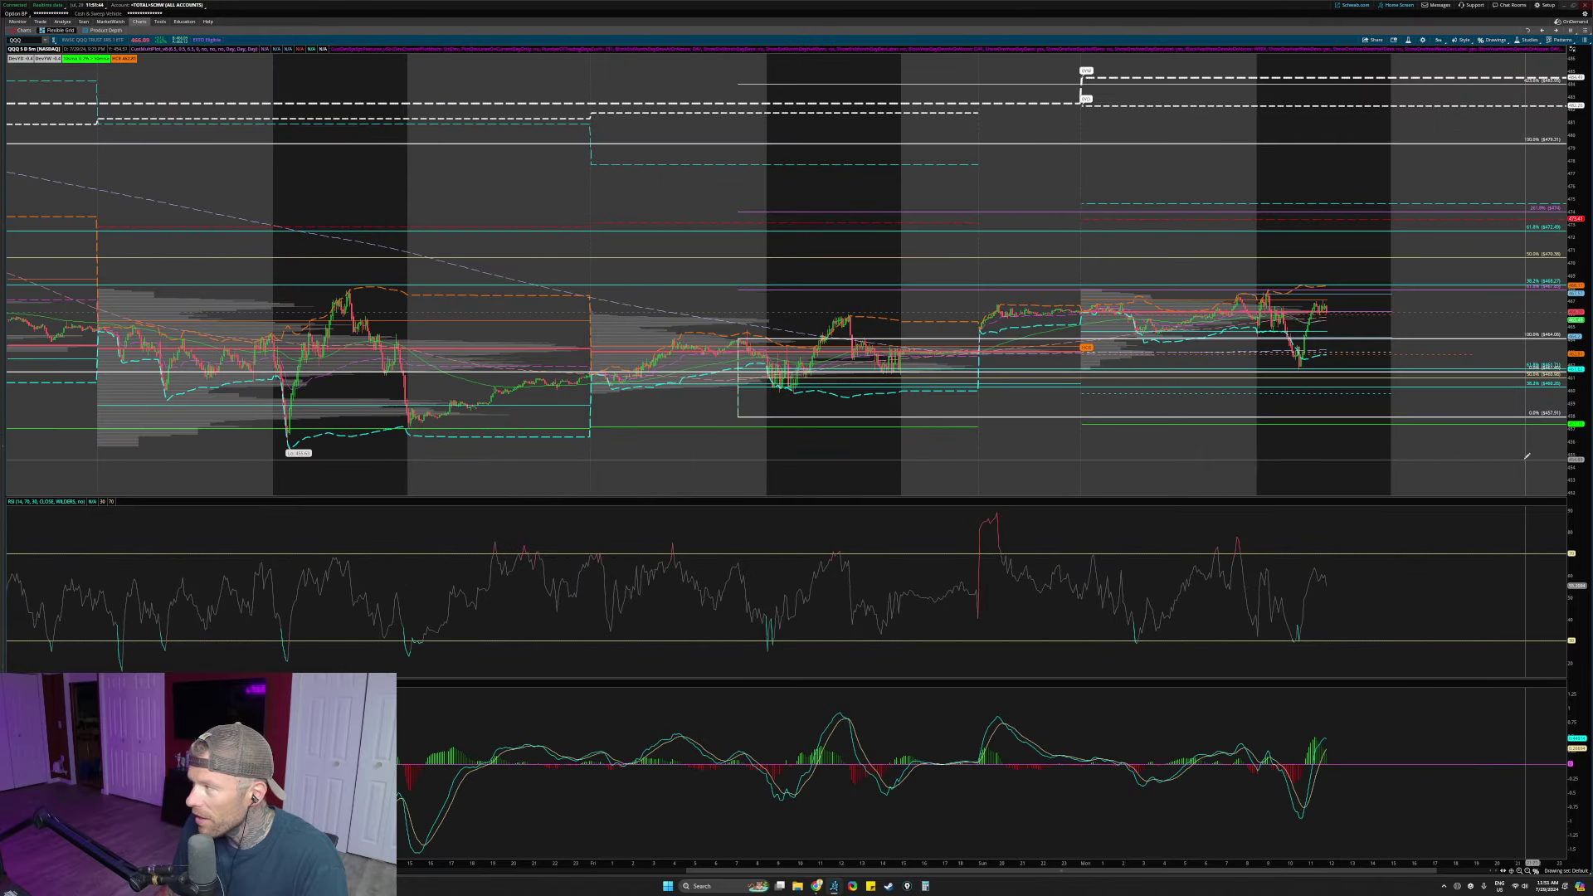
drag(1579, 361, 1574, 316)
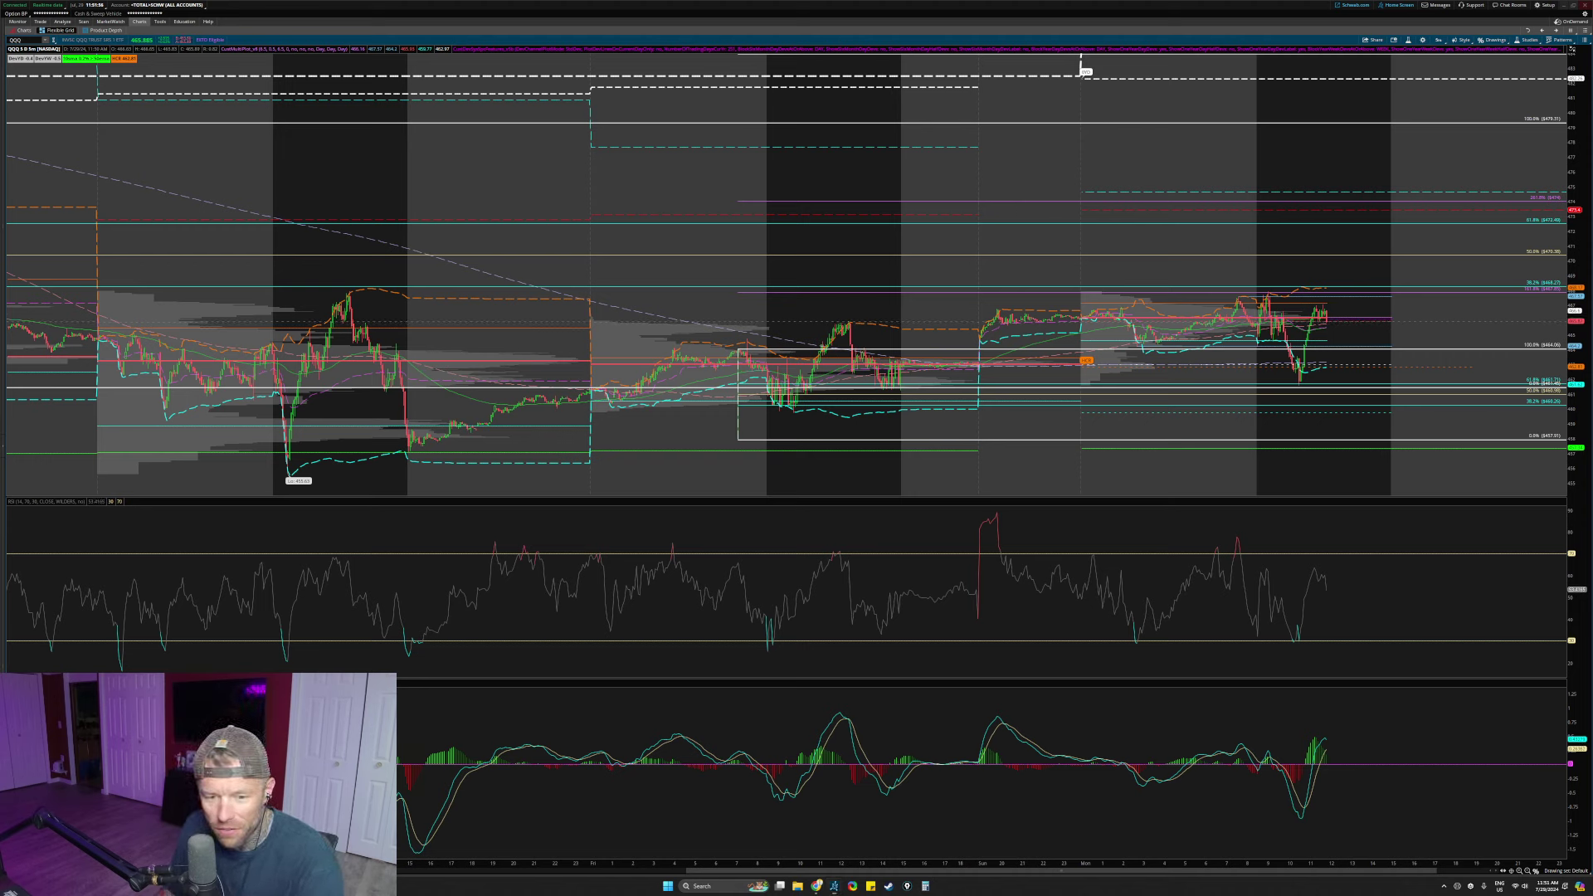
drag(381, 437, 361, 446)
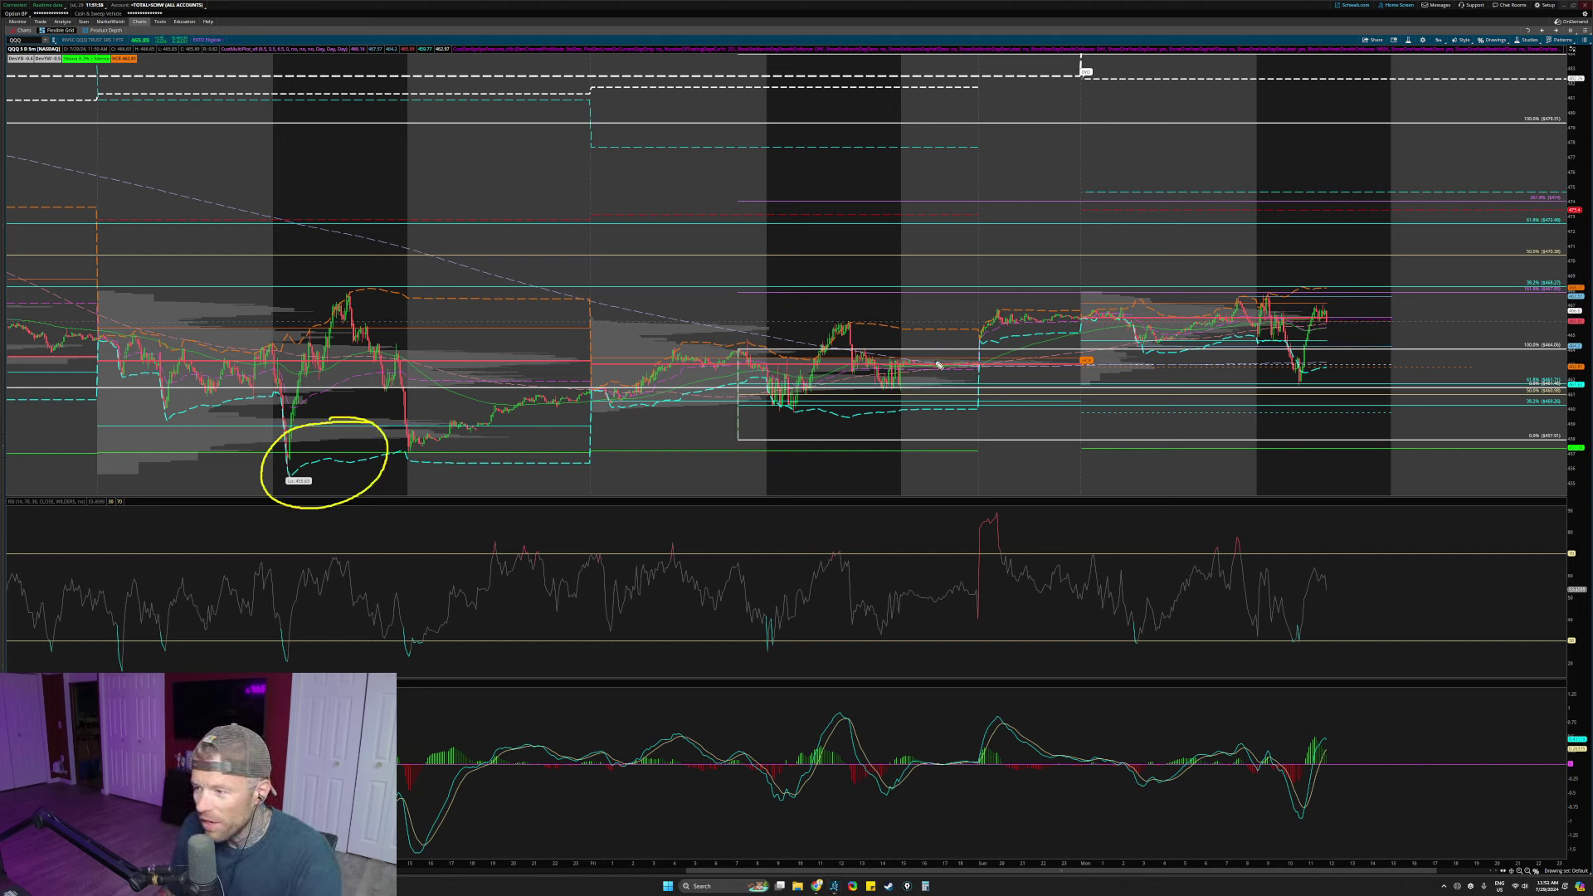
mouse_move(761, 283)
mouse_down()
mouse_move(705, 391)
mouse_move(795, 275)
mouse_up()
drag(1343, 261, 1328, 244)
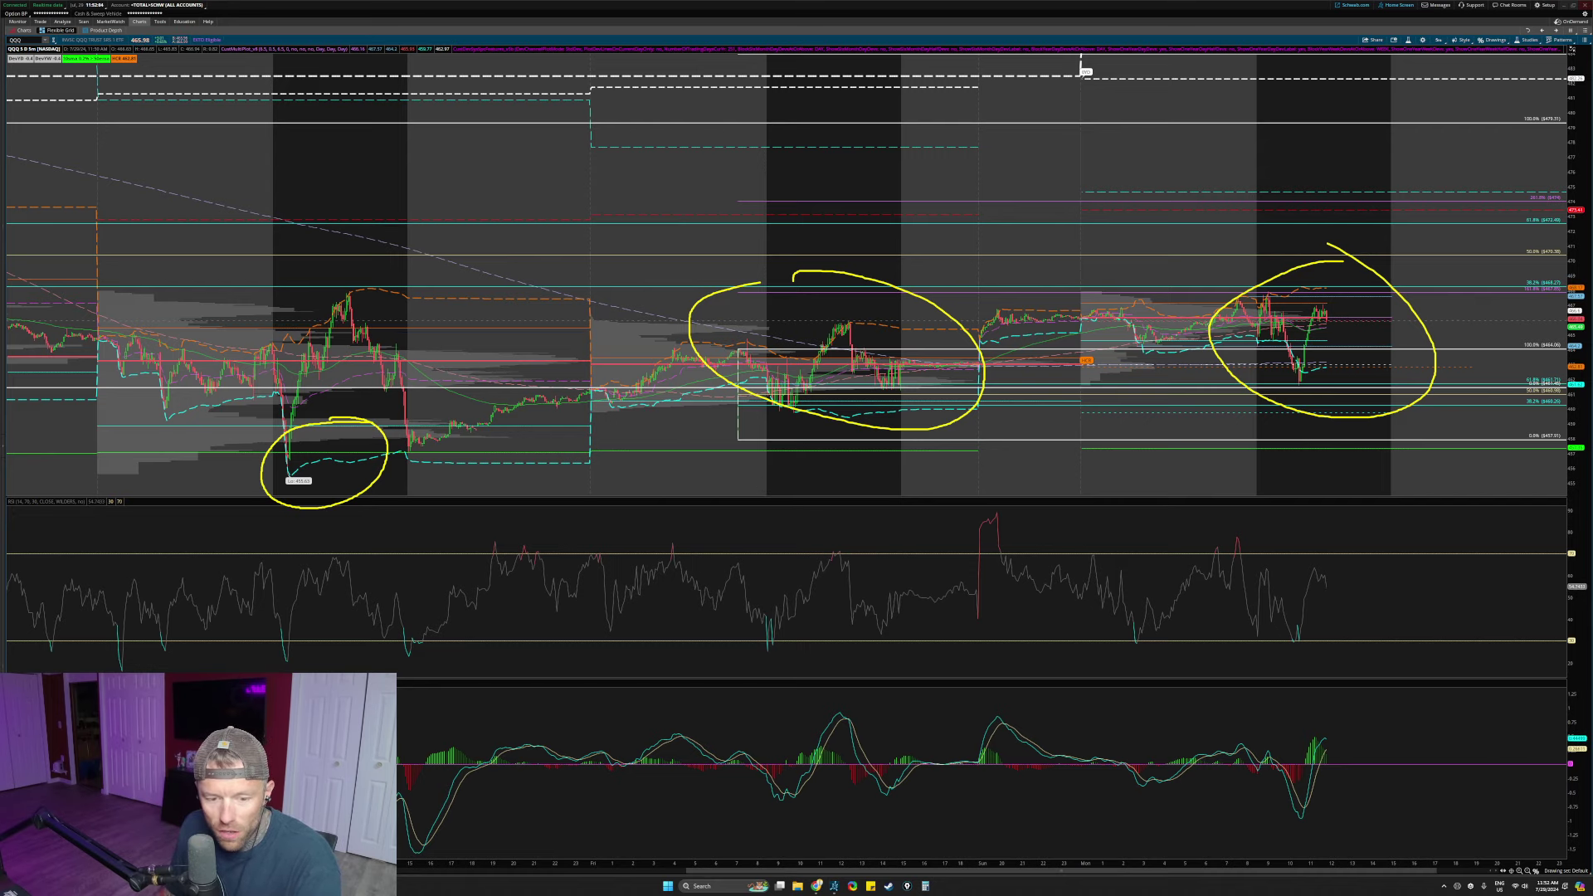
key(Escape)
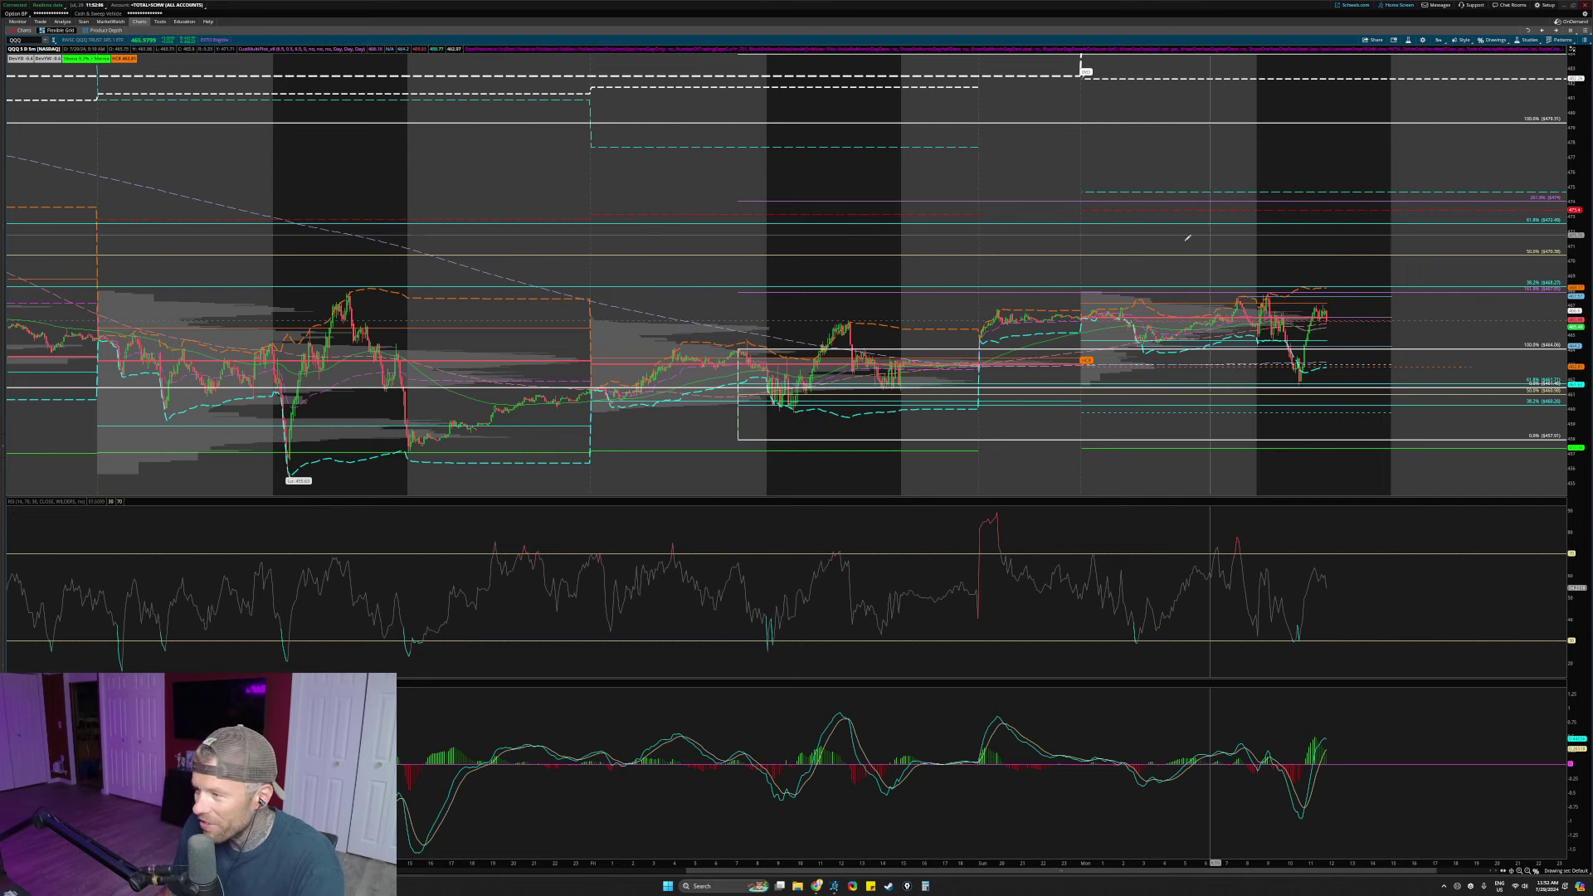
Step: Inspect the recent sessions and Monday's price action on the five-minute chart, and switch QQQ to the one-minute timeframe
drag(667, 230, 1506, 477)
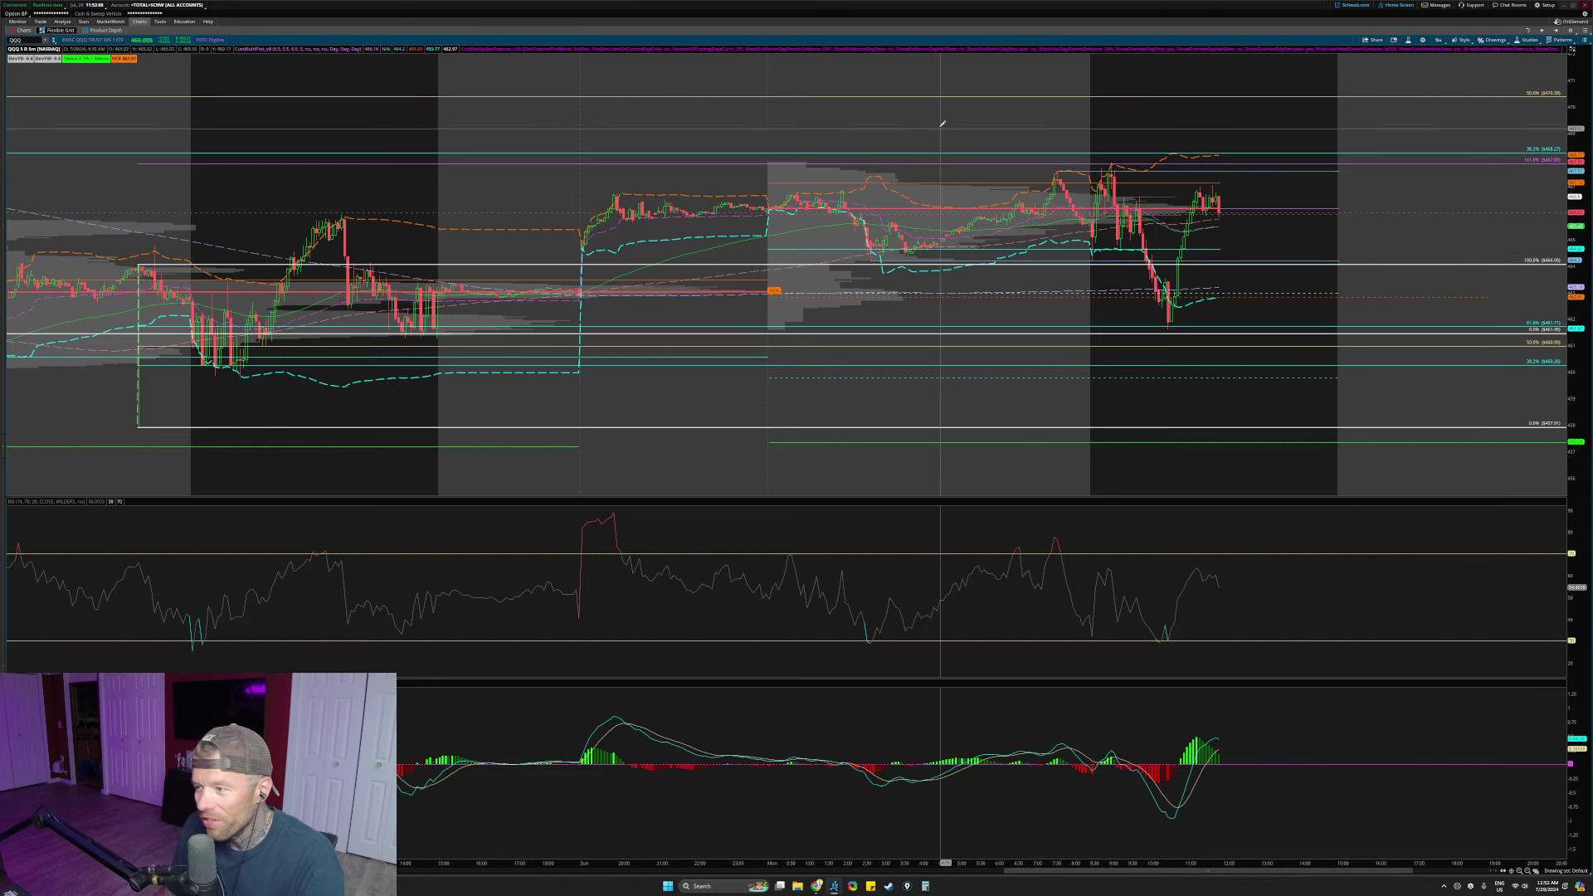
drag(943, 116, 1396, 396)
click(1440, 40)
click(1426, 79)
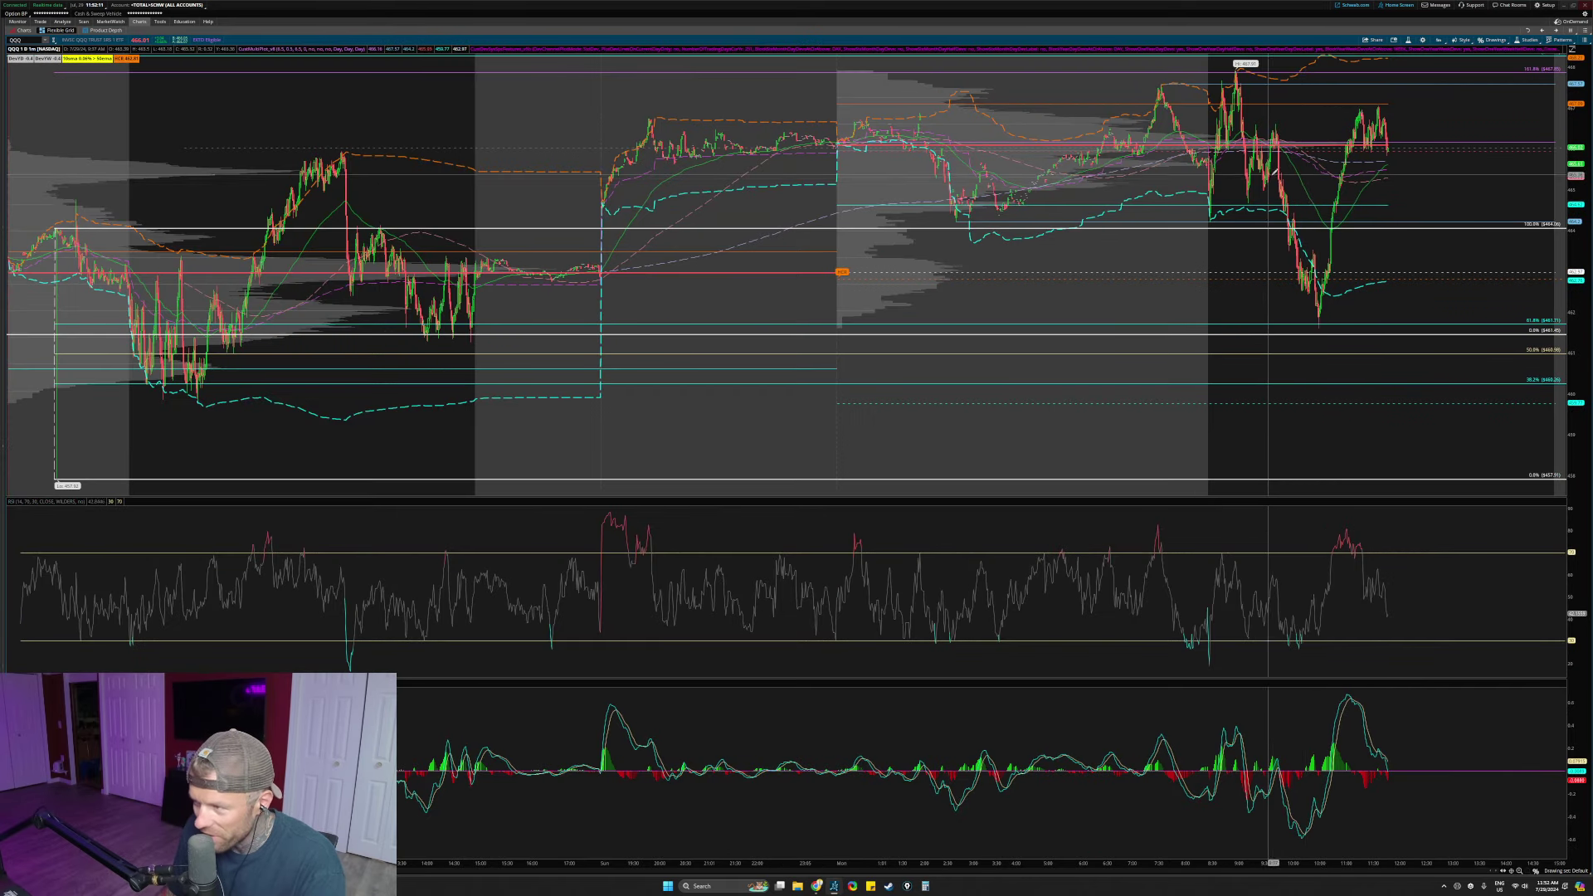
Step: Examine the wicks and spacing of the one-minute candles along Monday's rebound, and restore the automatic zoom
drag(1215, 264, 1441, 262)
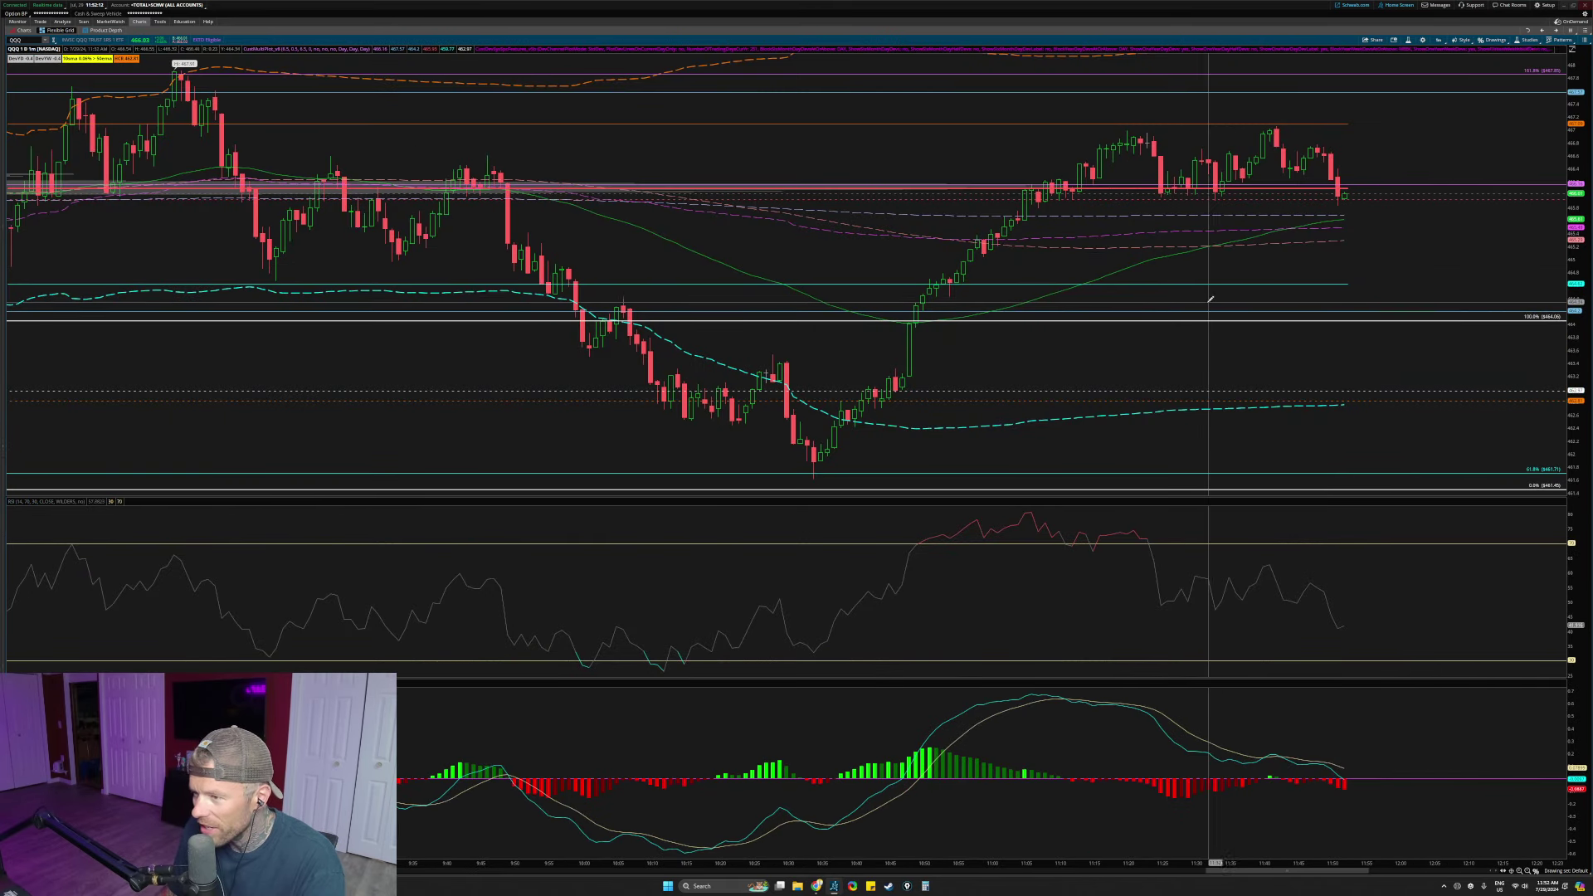
drag(1582, 353, 1581, 159)
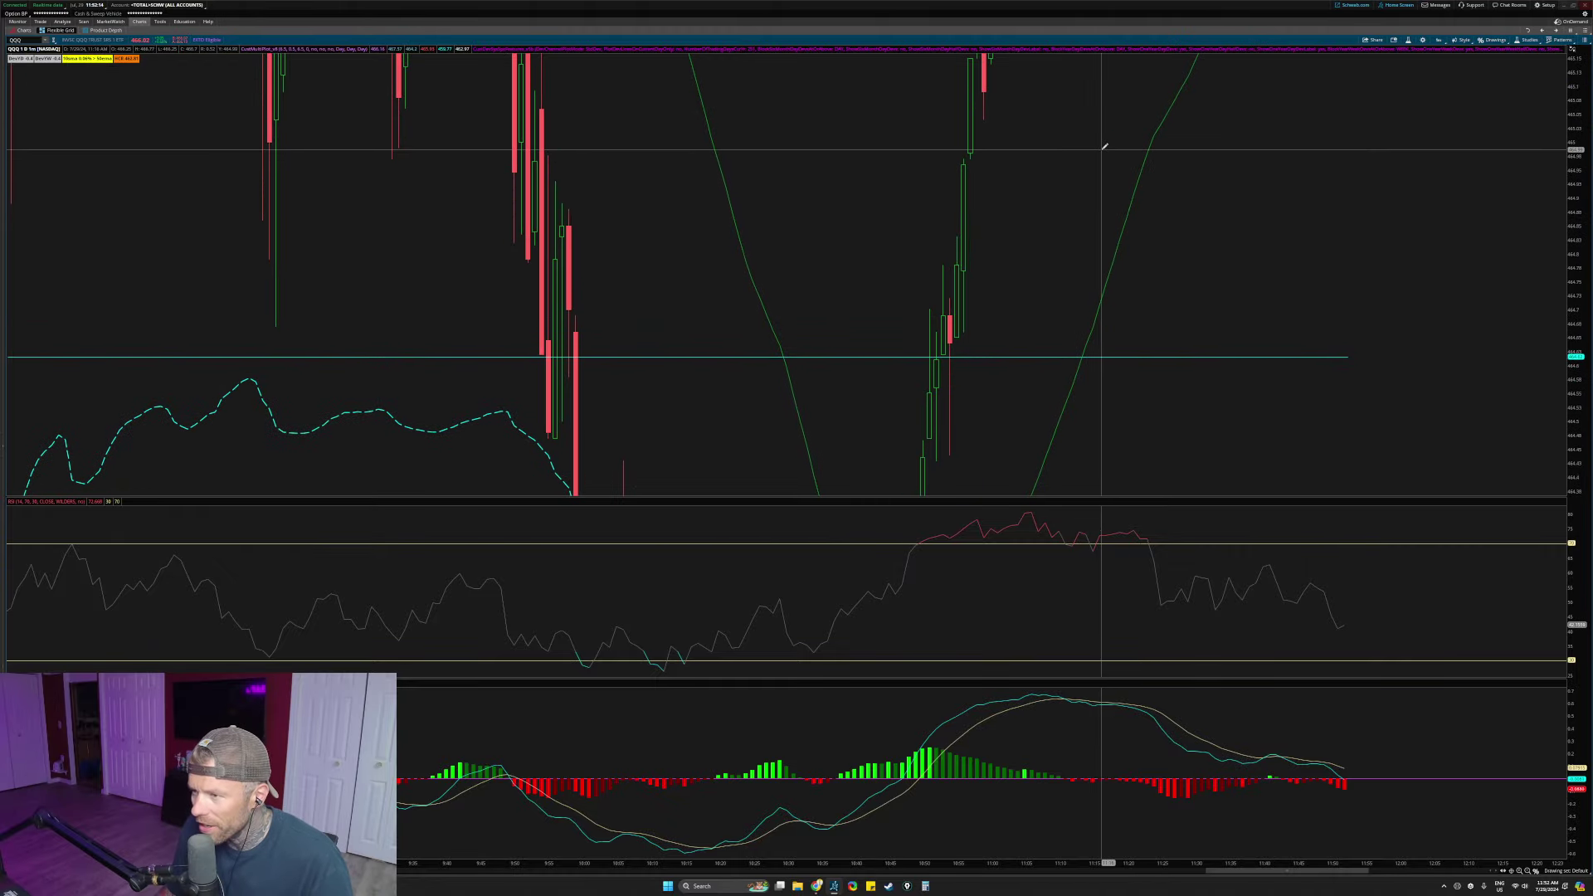
middle_click(1103, 150)
mouse_move(1579, 234)
mouse_down()
mouse_move(1590, 503)
mouse_move(1587, 217)
mouse_up()
drag(825, 57, 1262, 370)
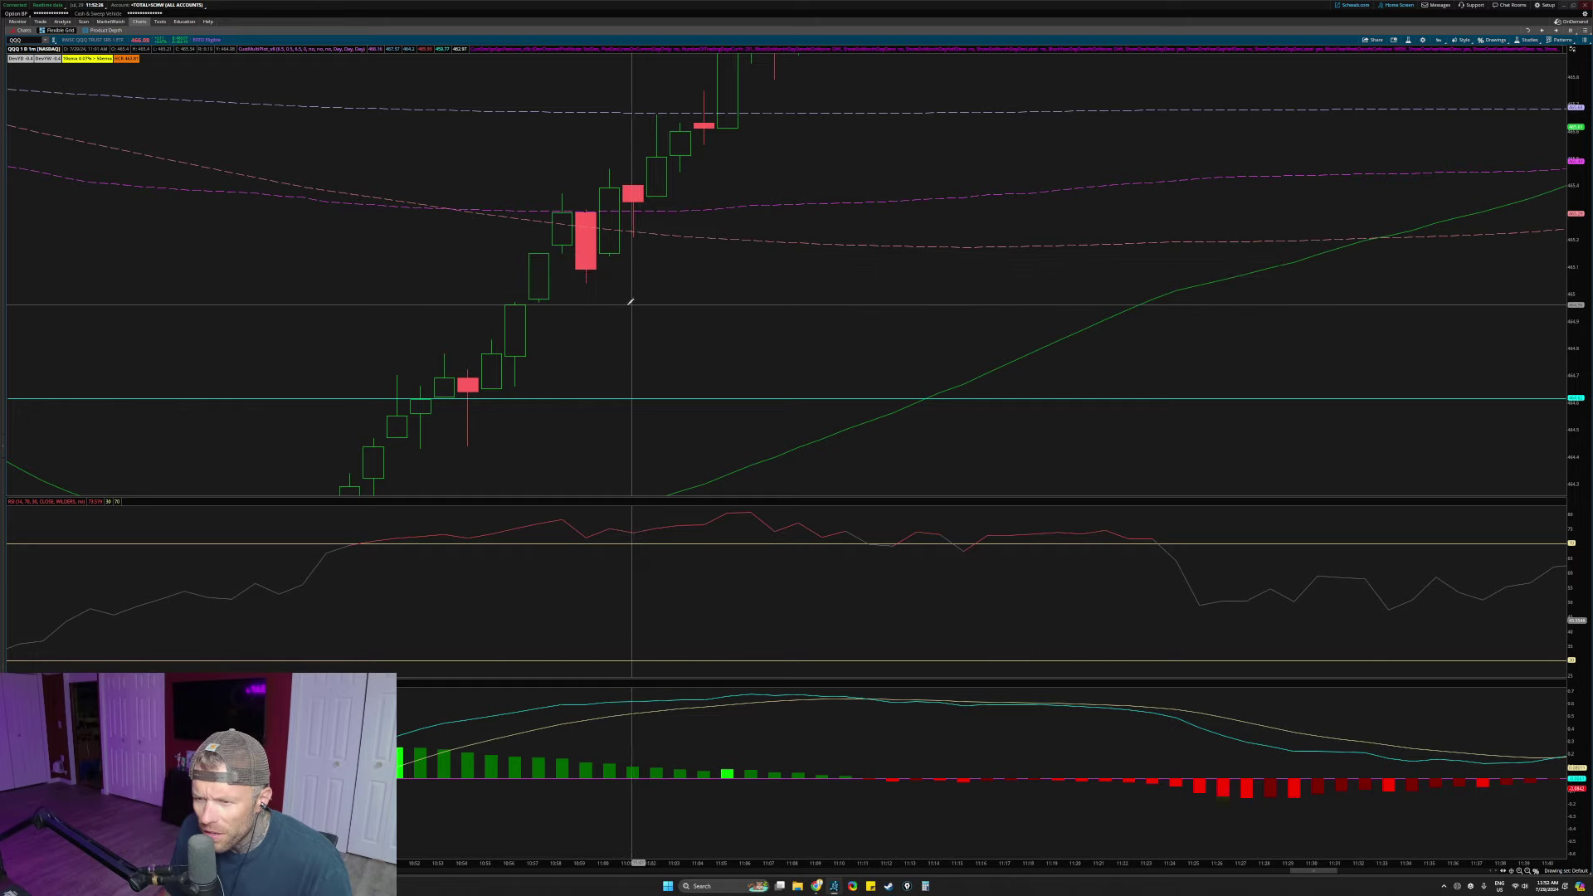
right_click(764, 305)
drag(441, 239, 732, 341)
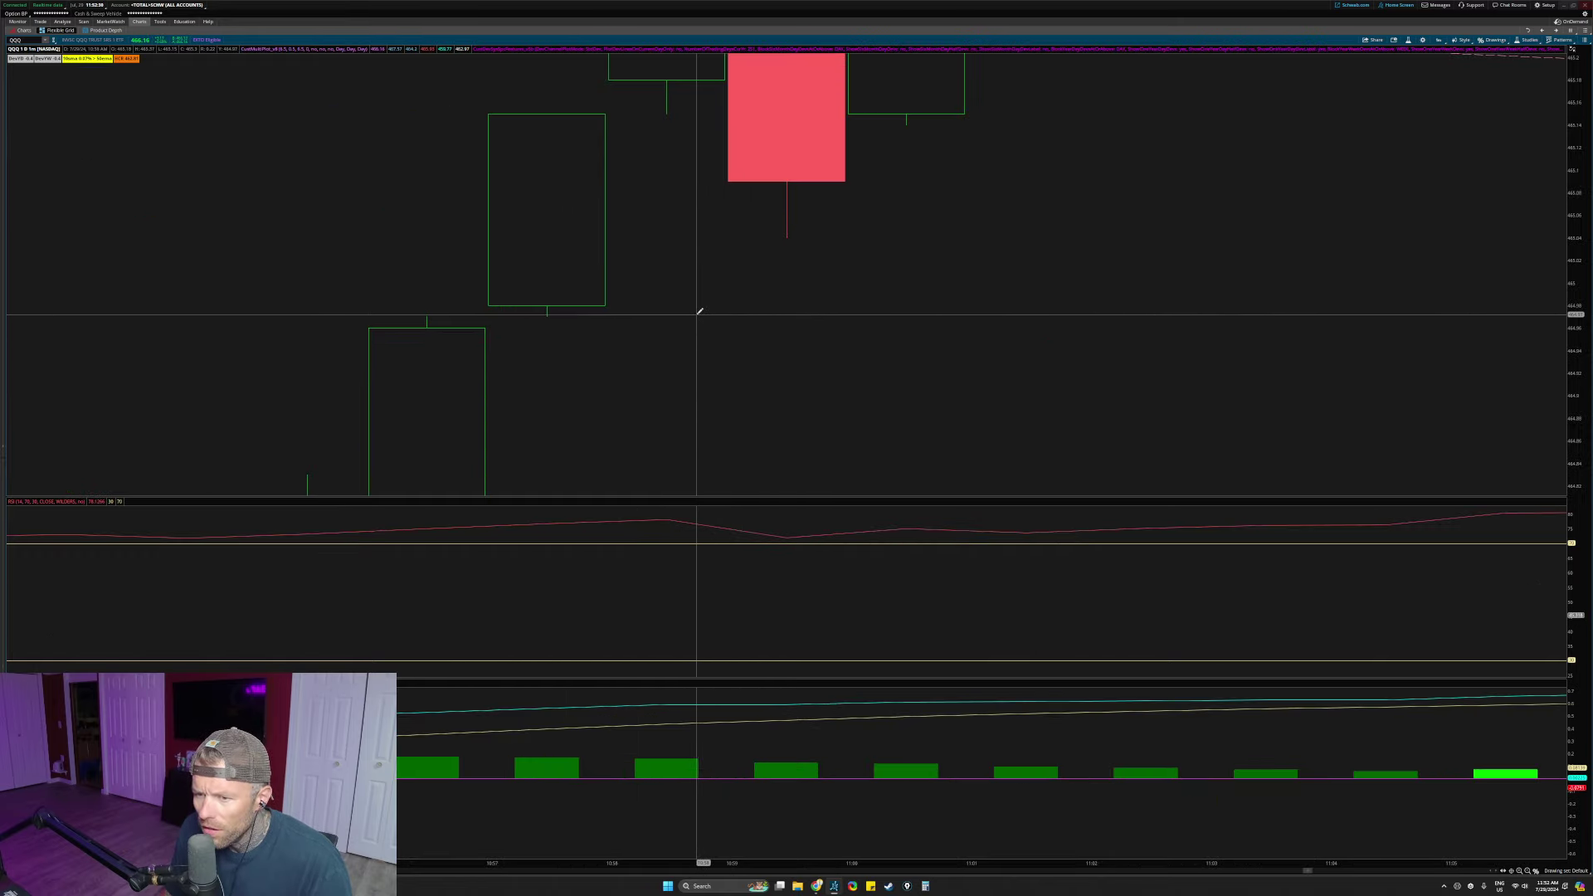
right_click(1268, 203)
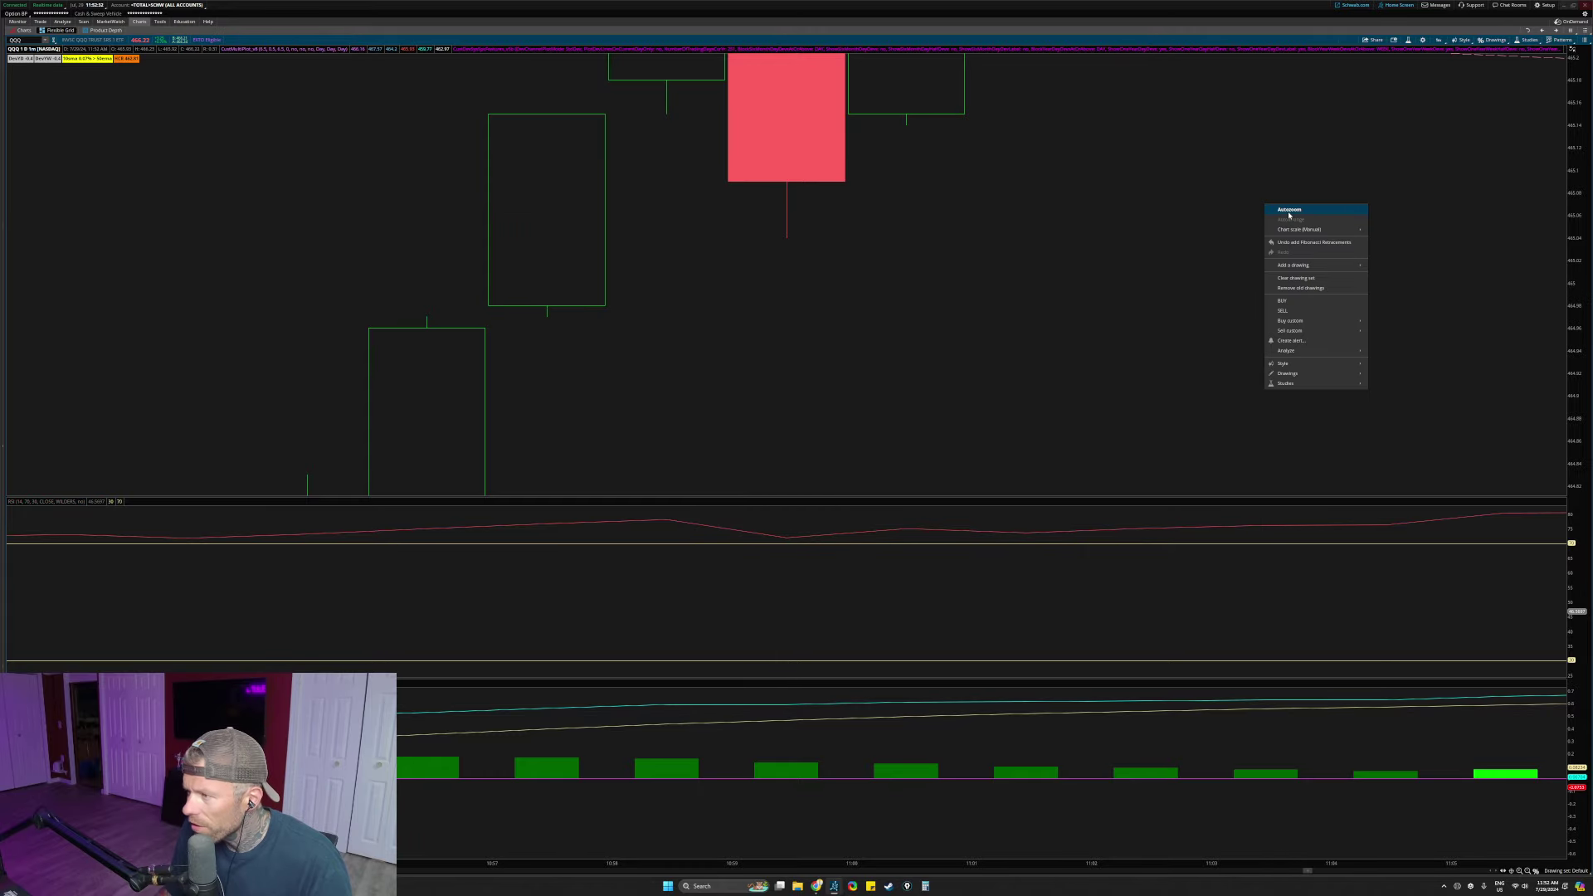
click(1288, 212)
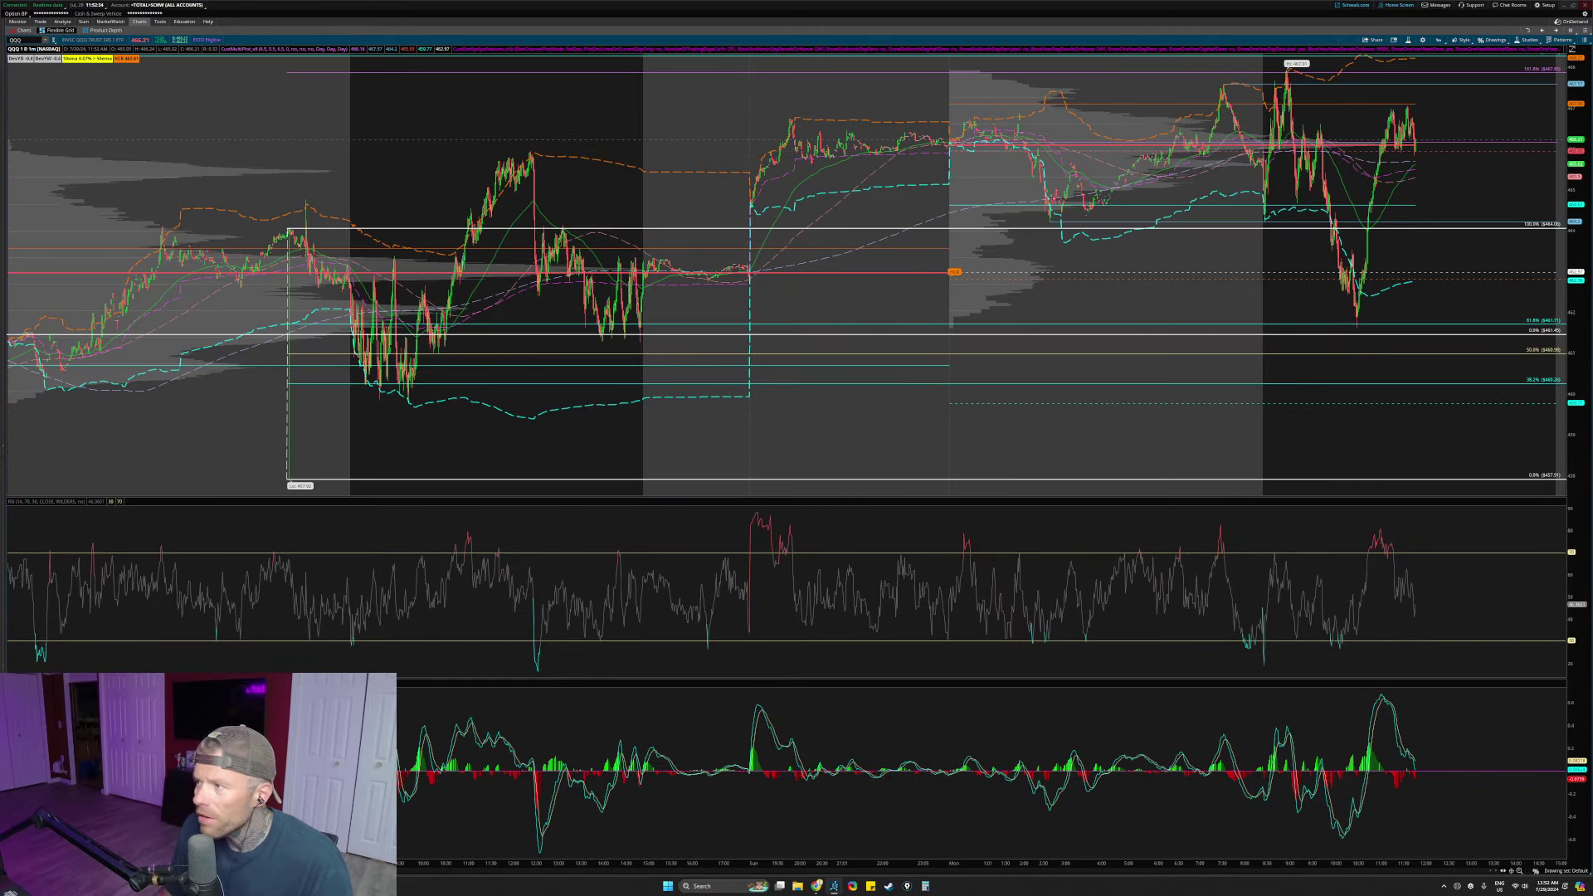
Step: Switch to the TradingView QQQ chart and change its interval to one minute to show Monday's decline and rebound
click(1574, 5)
drag(950, 149, 1165, 0)
scroll(464, 256, down, 2)
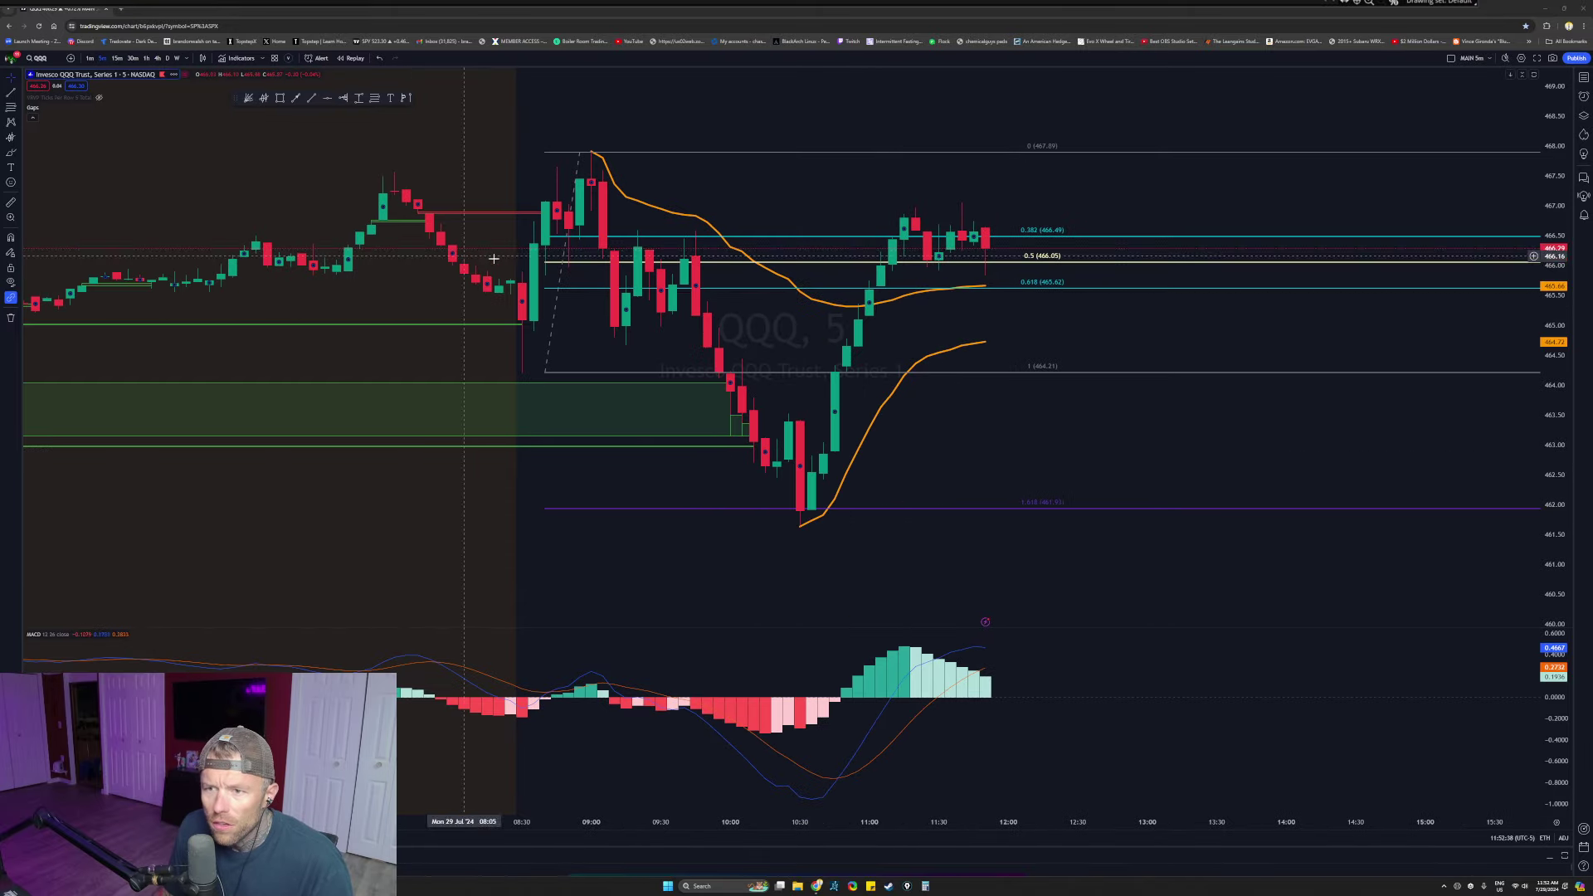
click(90, 59)
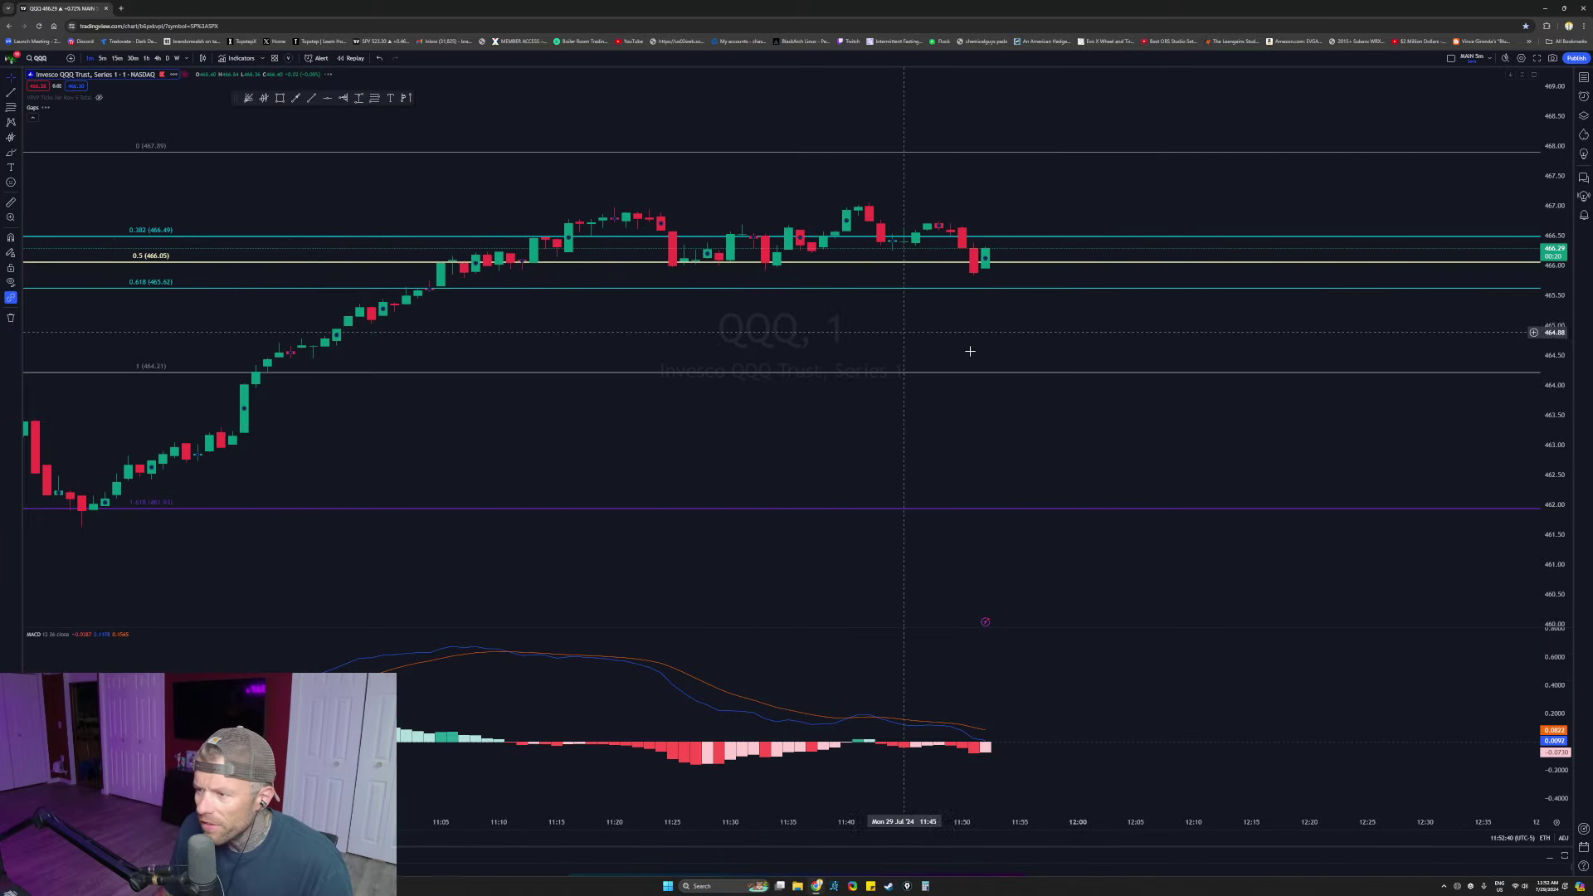
scroll(970, 351, down, 3)
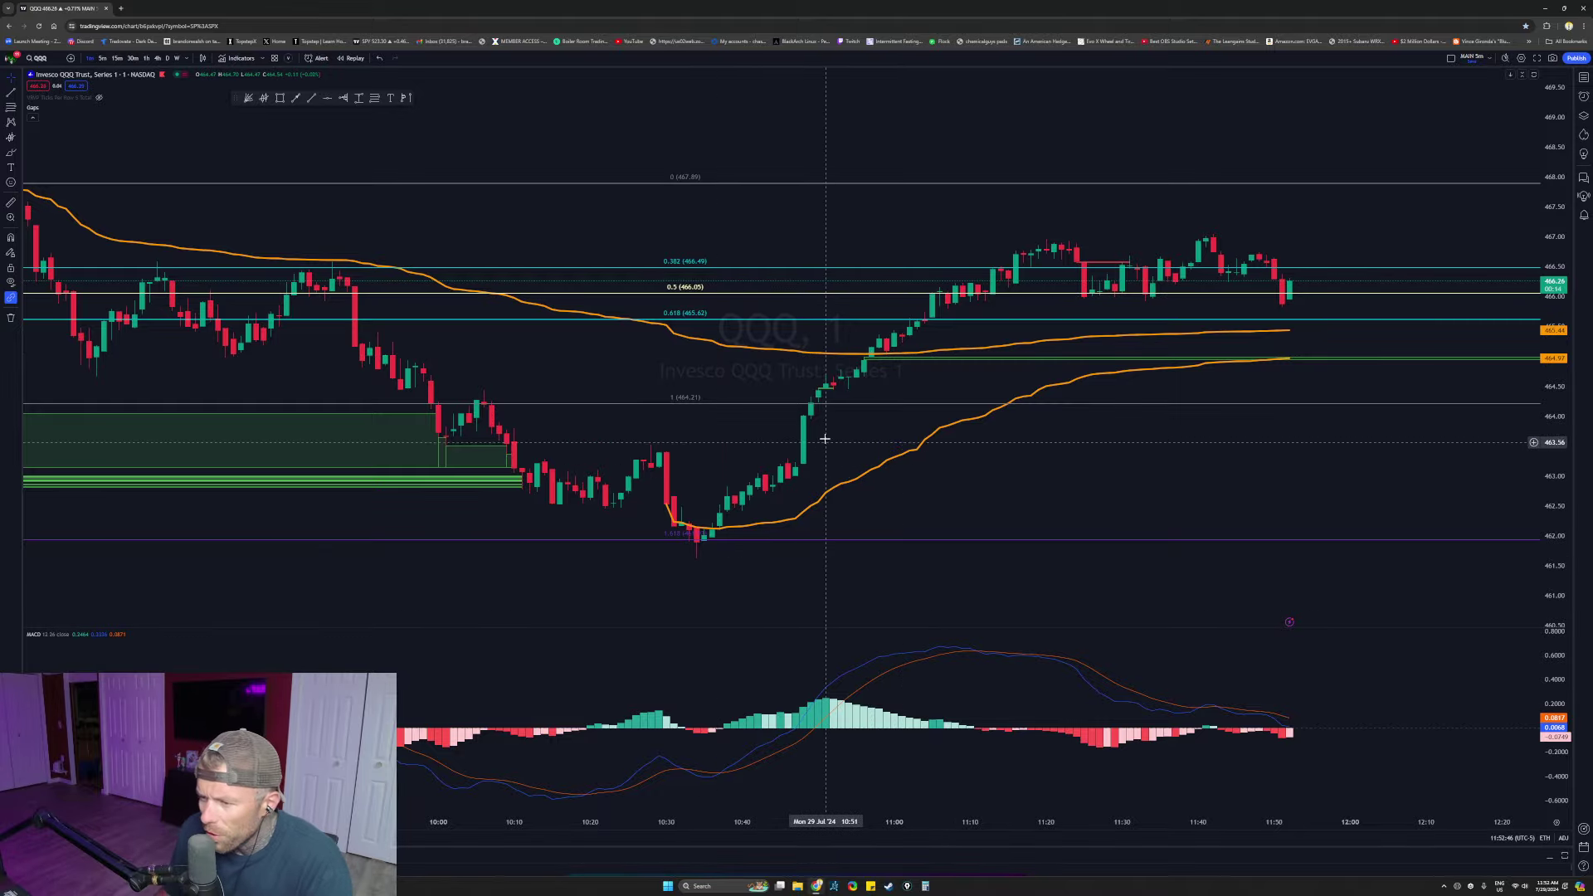
Step: Move the TradingView window out of the way and return to the one-minute chart in thinkorswim
drag(40, 12, 554, 172)
click(958, 134)
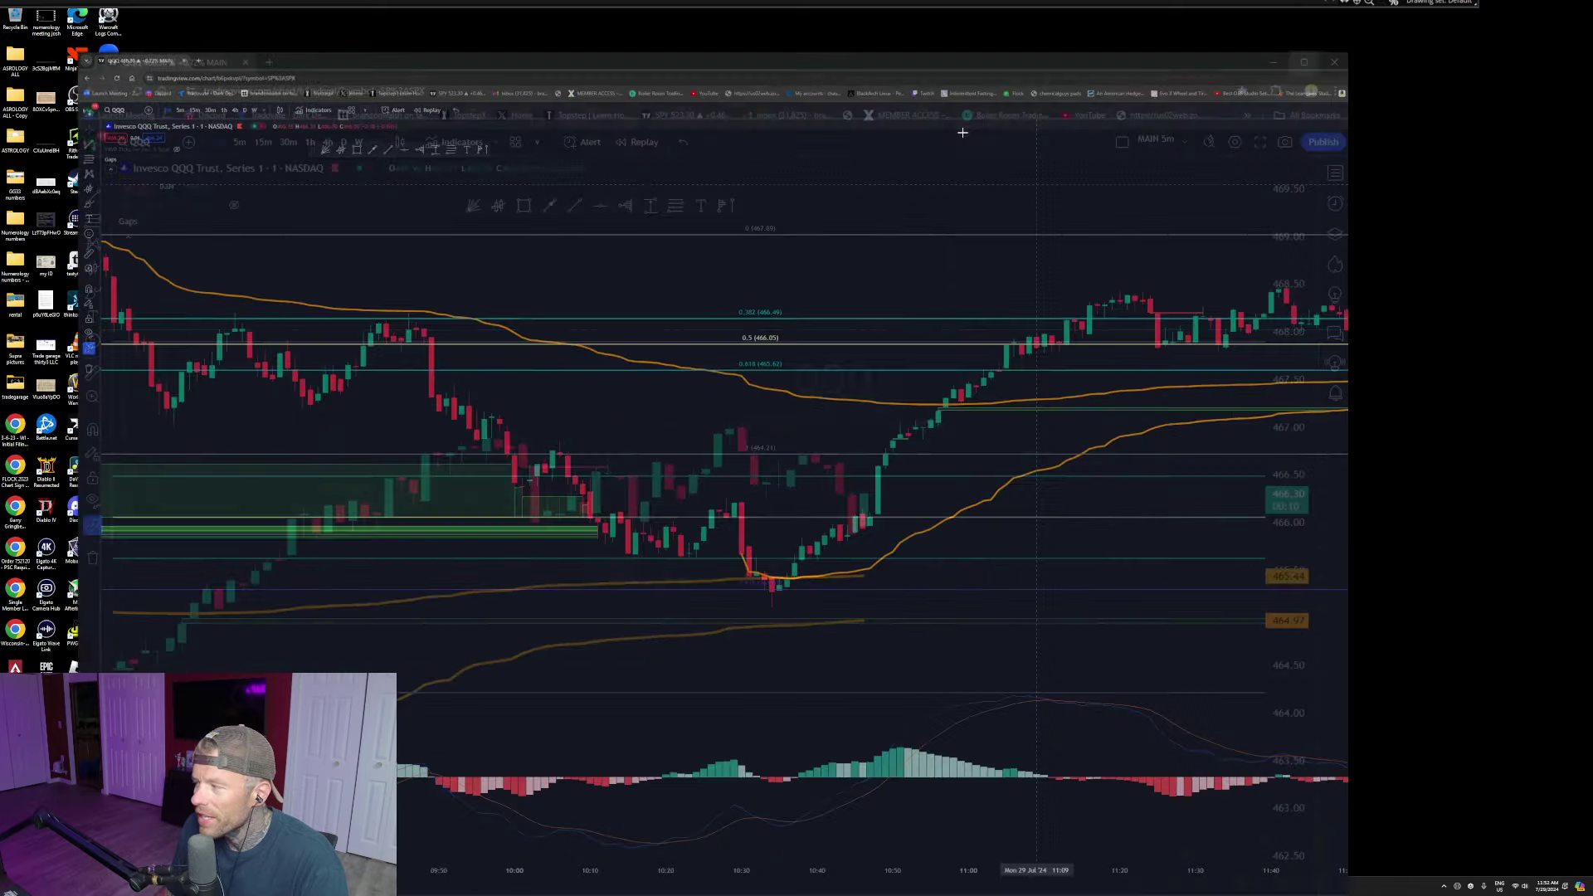
drag(797, 0, 1025, 160)
key(super+Up)
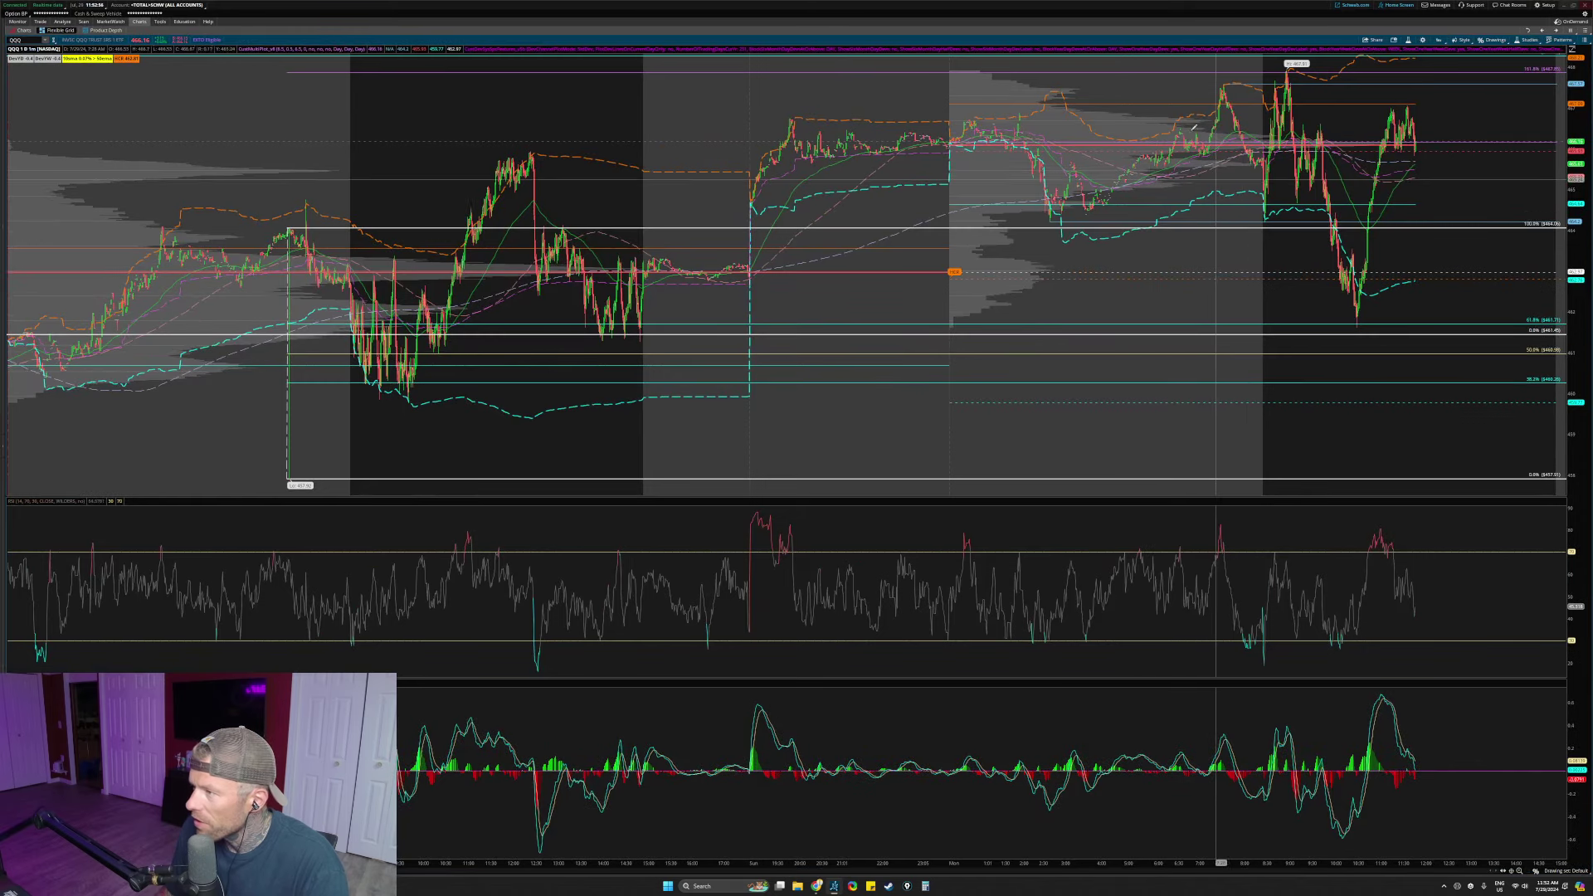
Step: Compare the upper wick and the next candle's lower wick in the one-minute rebound at close range, and reset the zoom
drag(1562, 324, 1564, 324)
drag(761, 307, 1398, 448)
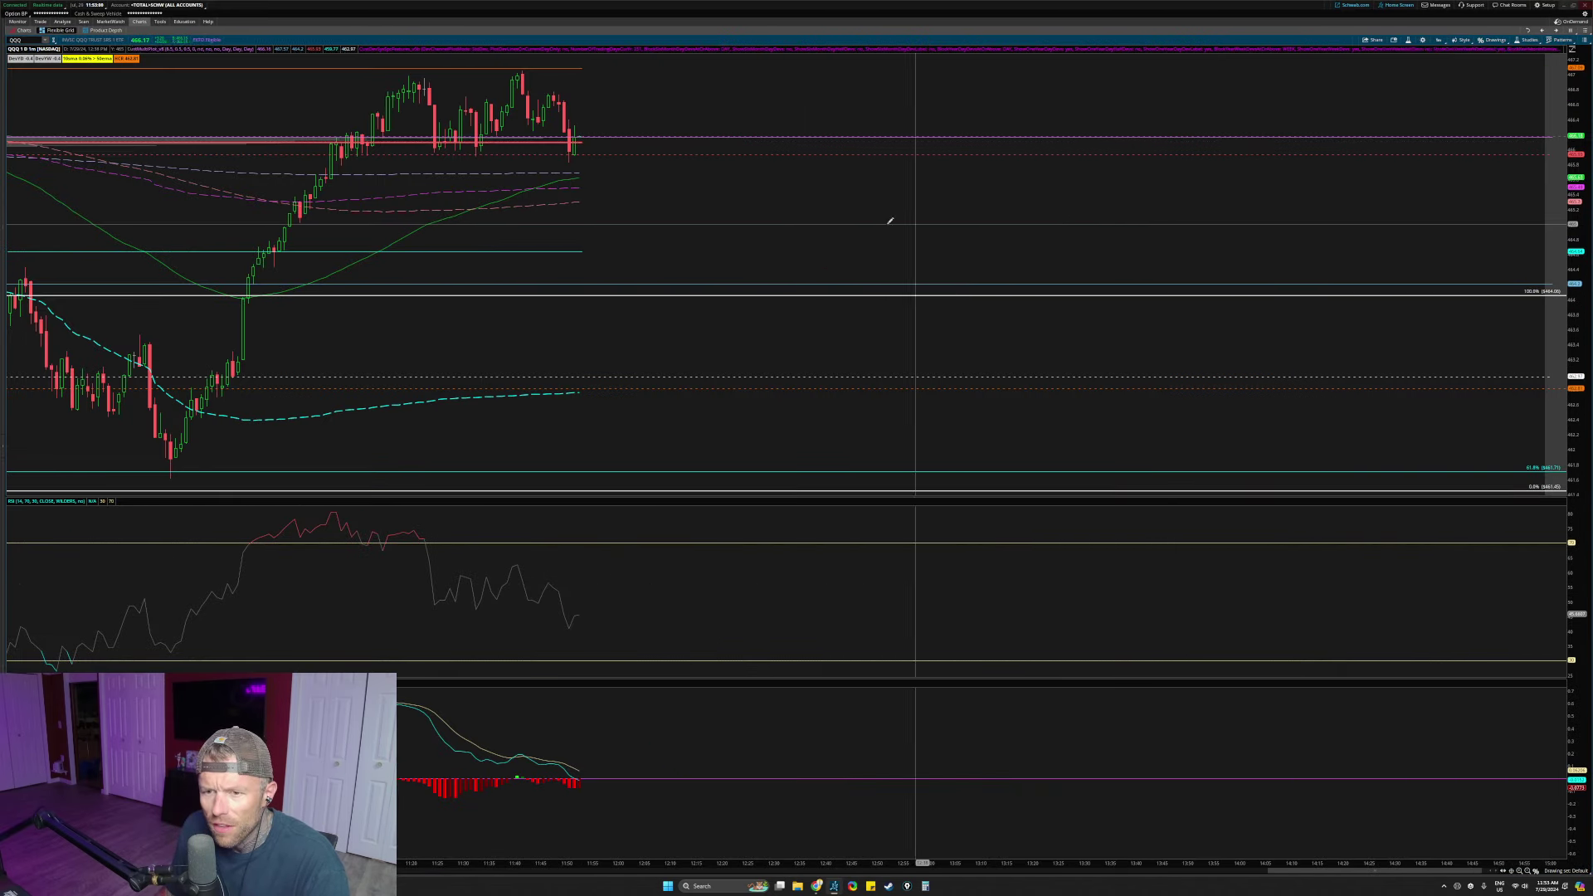
drag(269, 213, 384, 257)
key(alt)
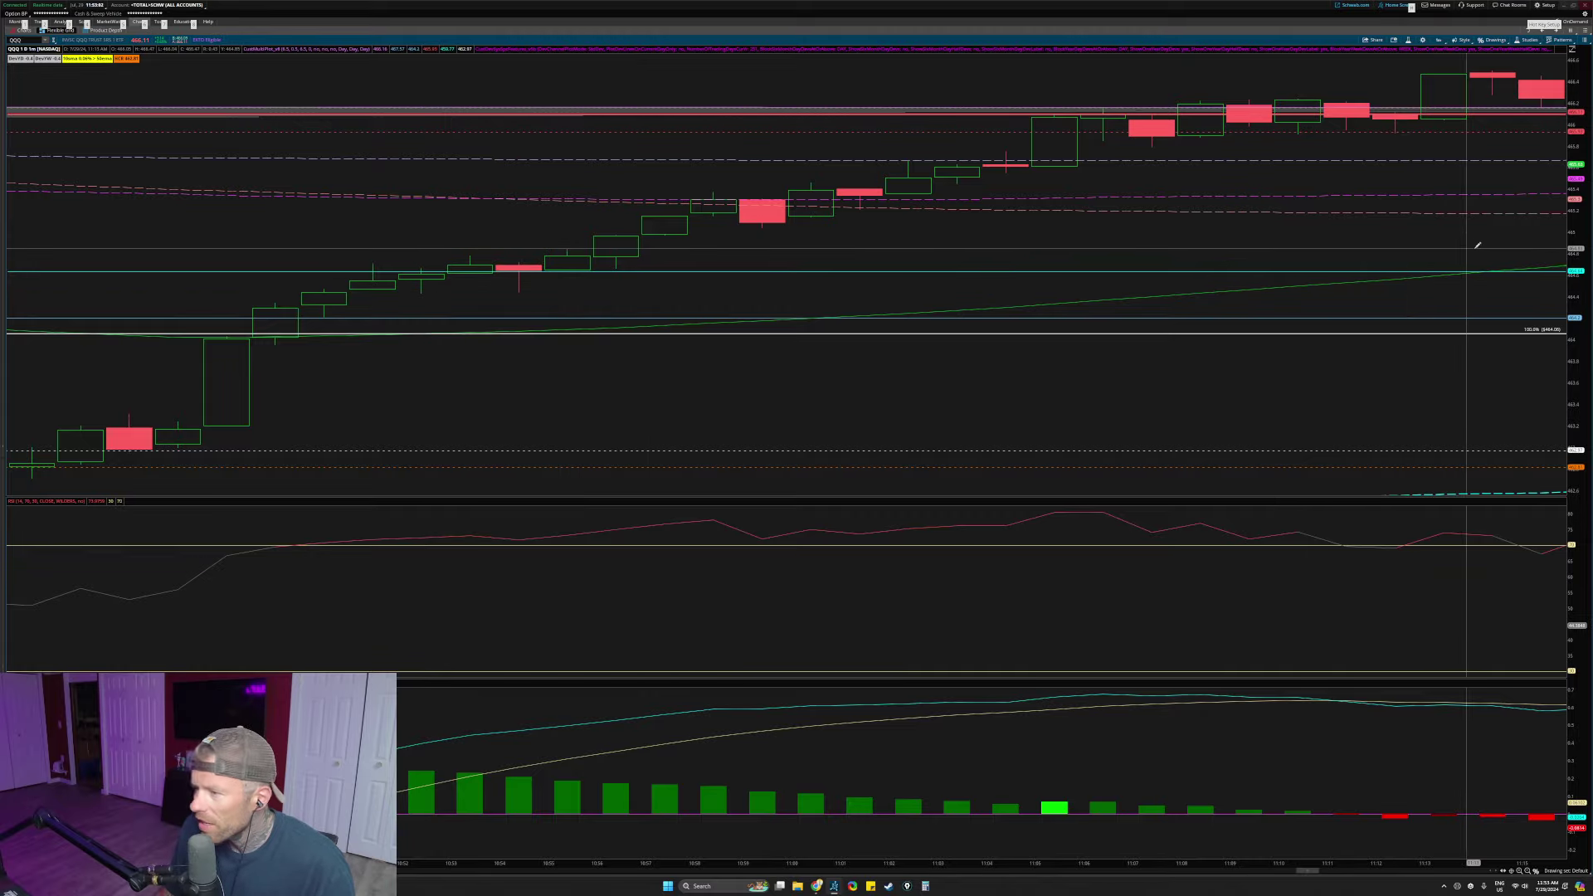
drag(1583, 238, 1592, 319)
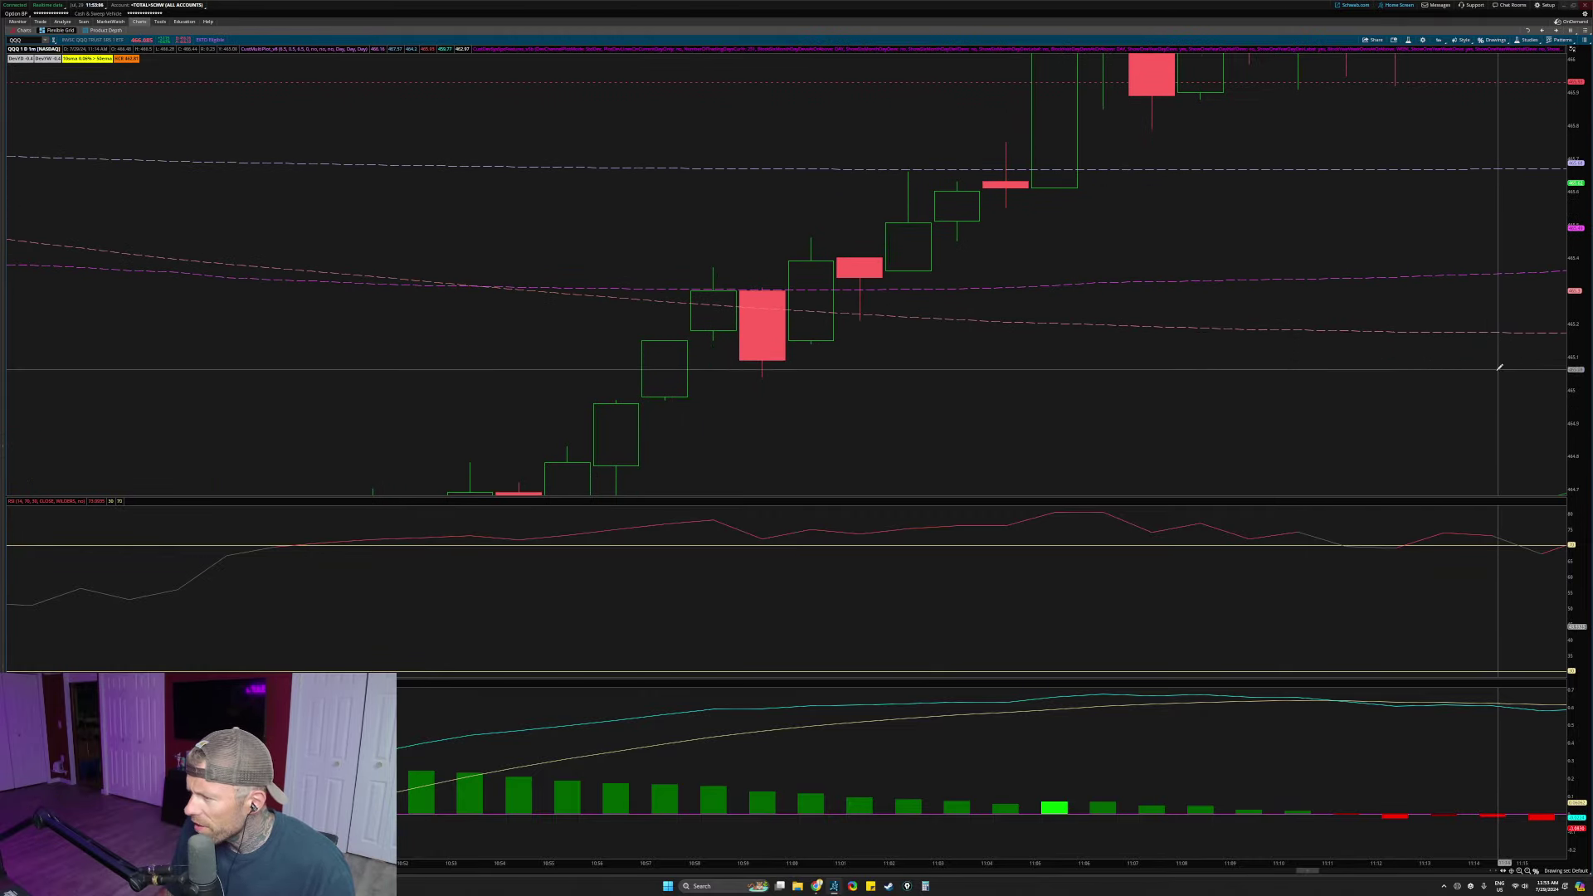
drag(411, 367, 723, 432)
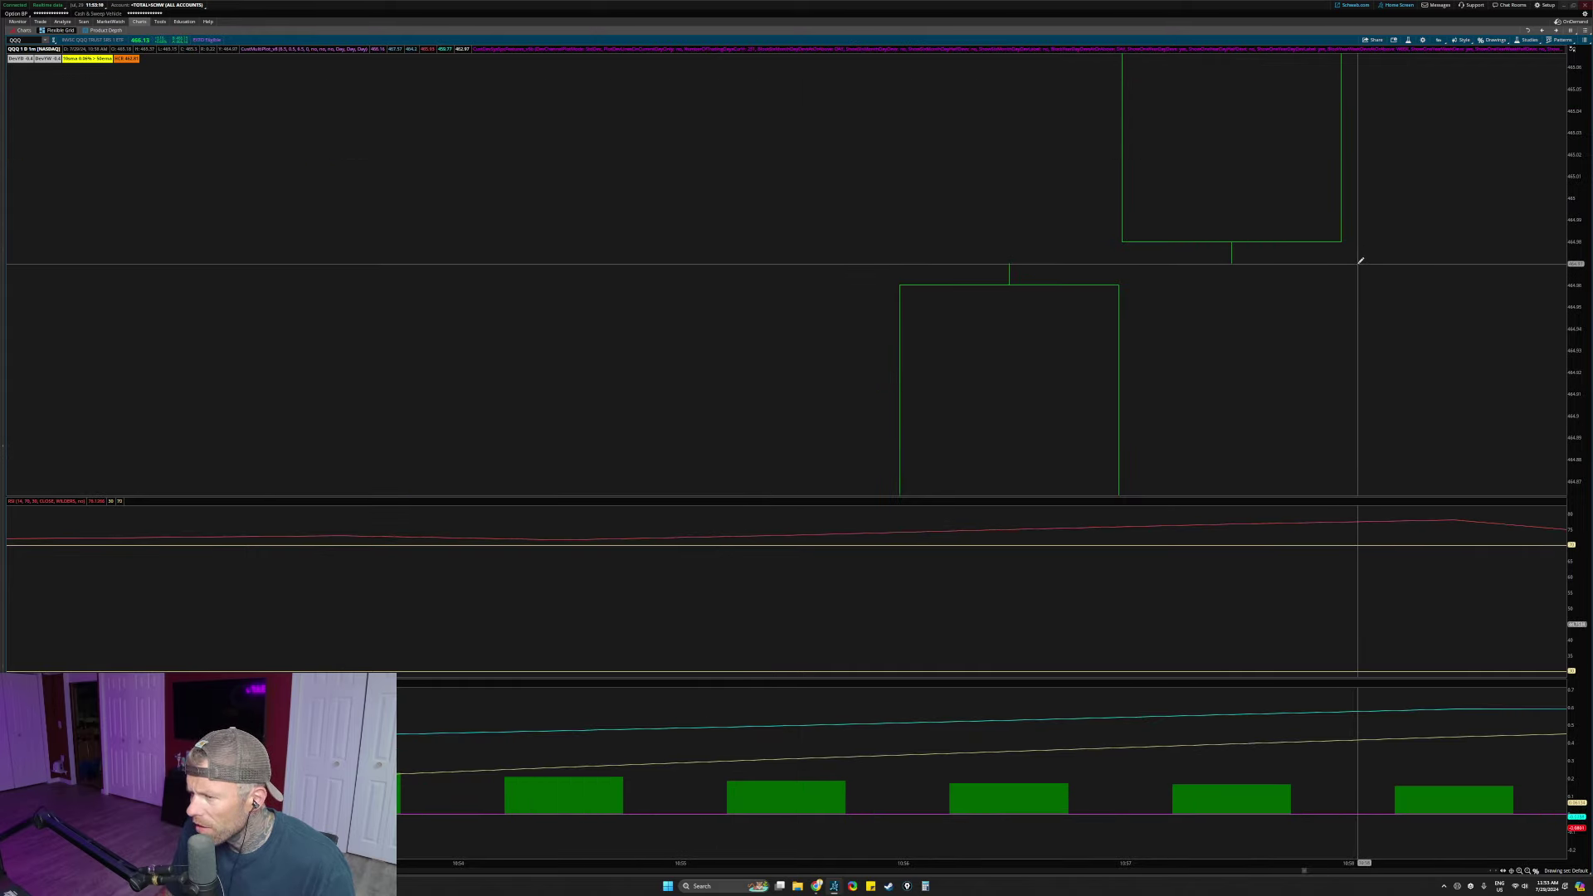
drag(1233, 198, 1241, 301)
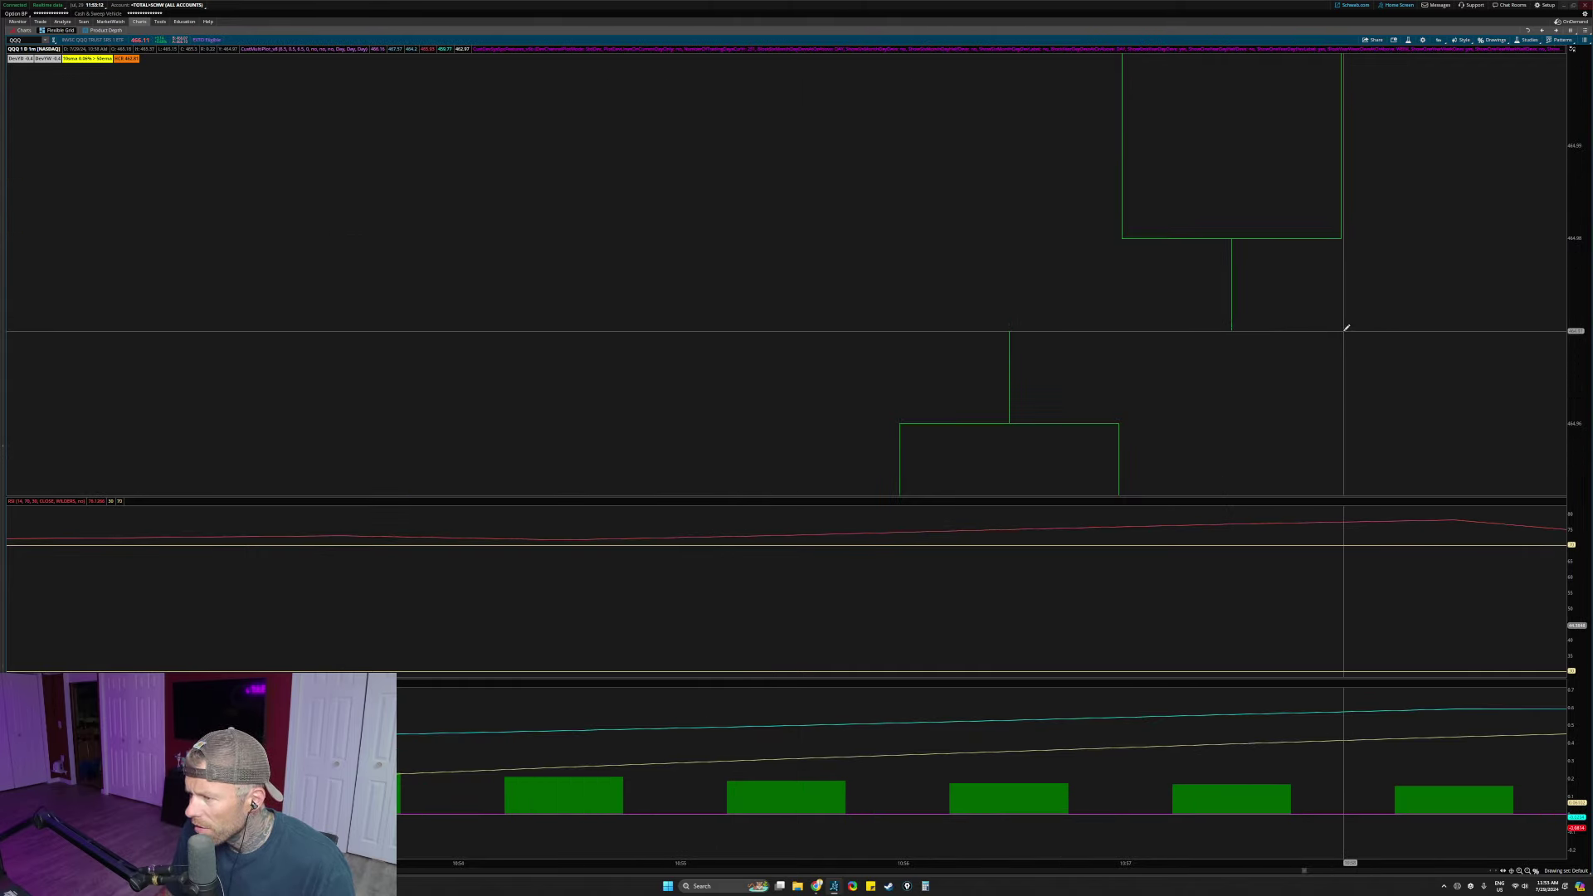
right_click(662, 207)
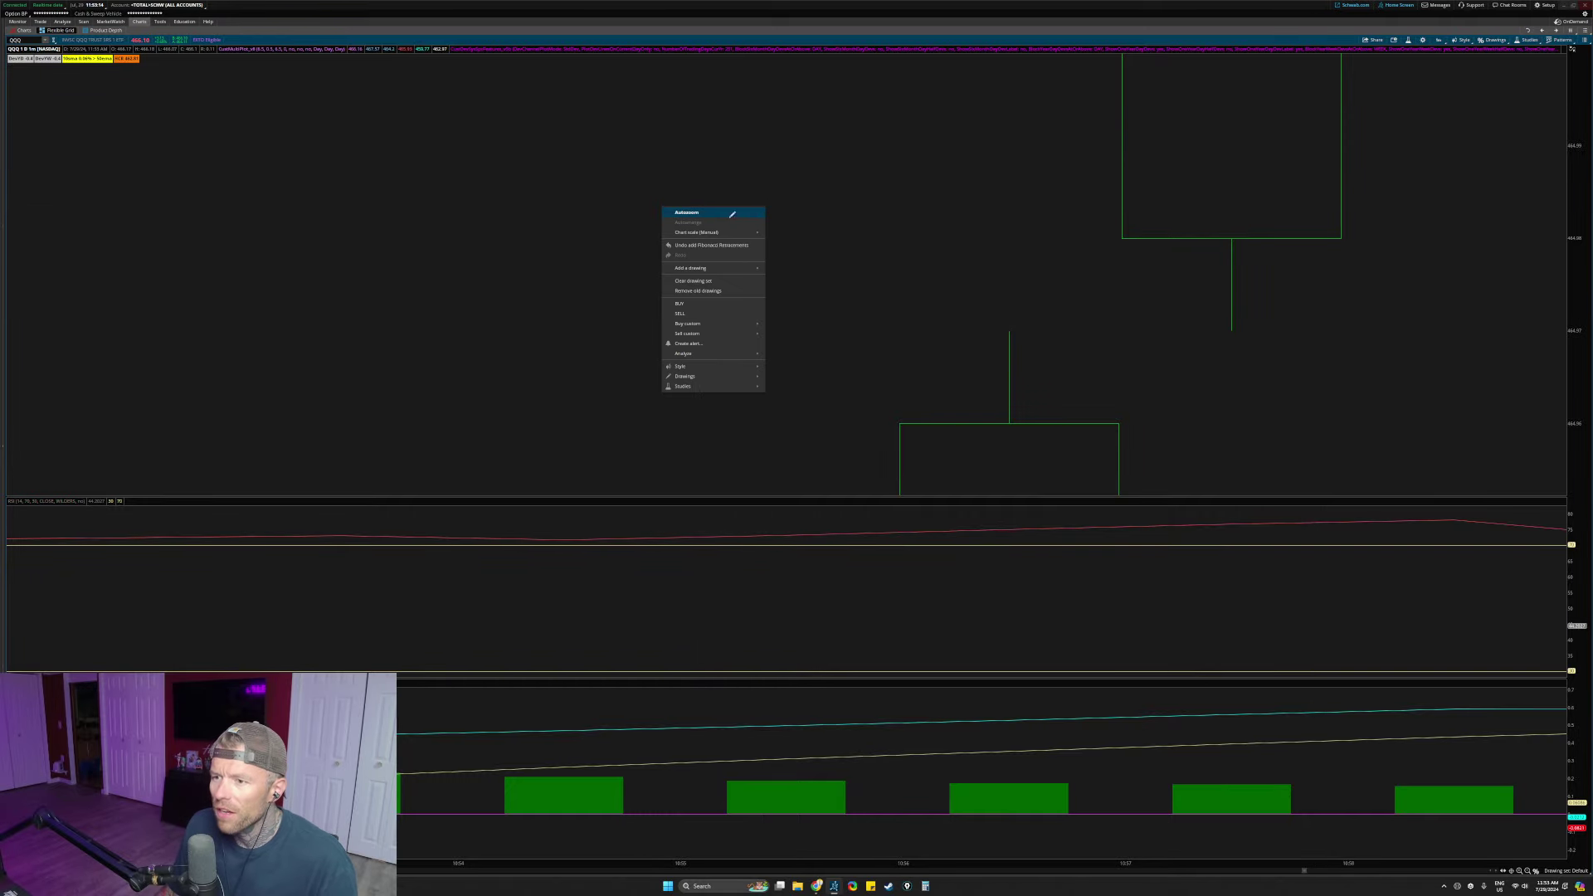
click(732, 213)
Step: Circle Monday's low on the one-minute chart, trace the rally from it, and mark the sideways swings at the highs
drag(1529, 338, 1175, 62)
drag(1576, 286, 1577, 390)
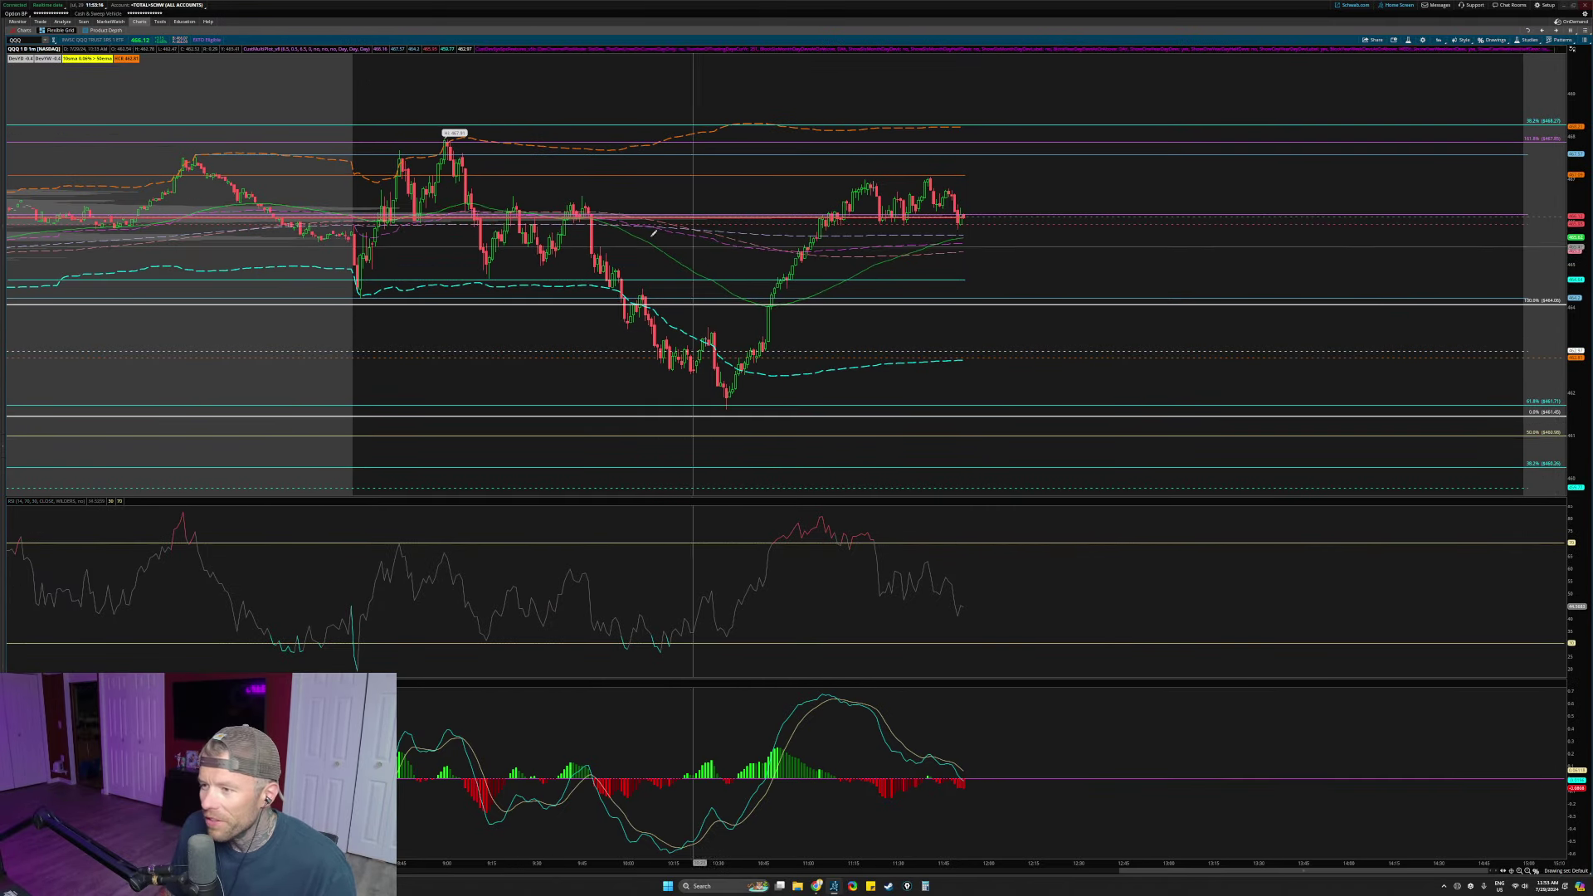
drag(276, 90, 1185, 449)
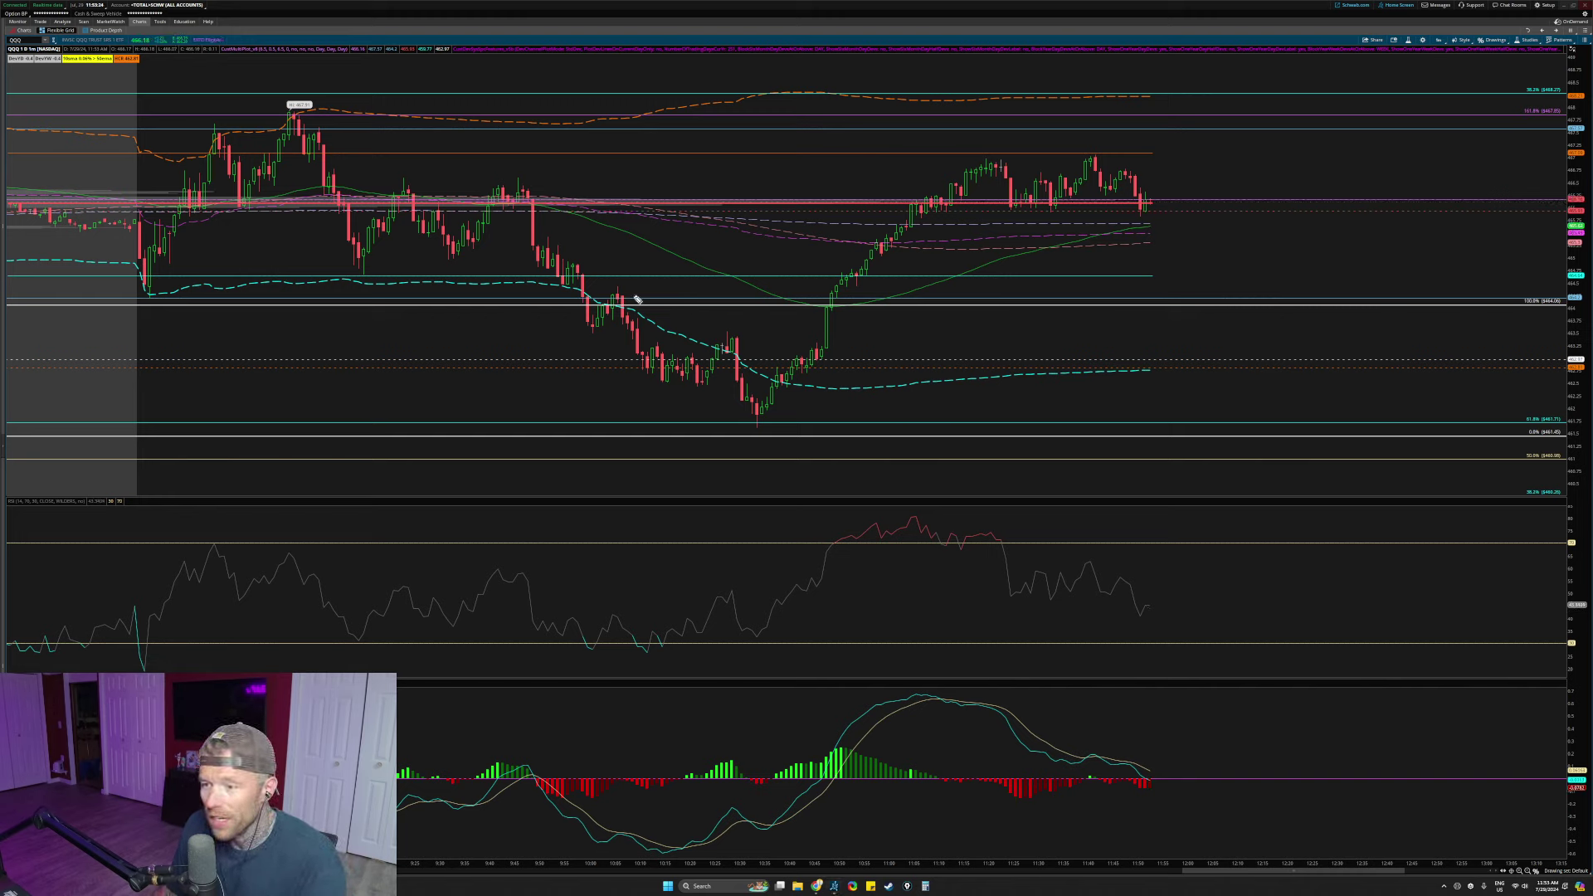
mouse_move(781, 403)
mouse_down()
mouse_move(720, 430)
mouse_move(836, 291)
mouse_move(952, 190)
mouse_move(1040, 160)
mouse_move(1147, 192)
mouse_up()
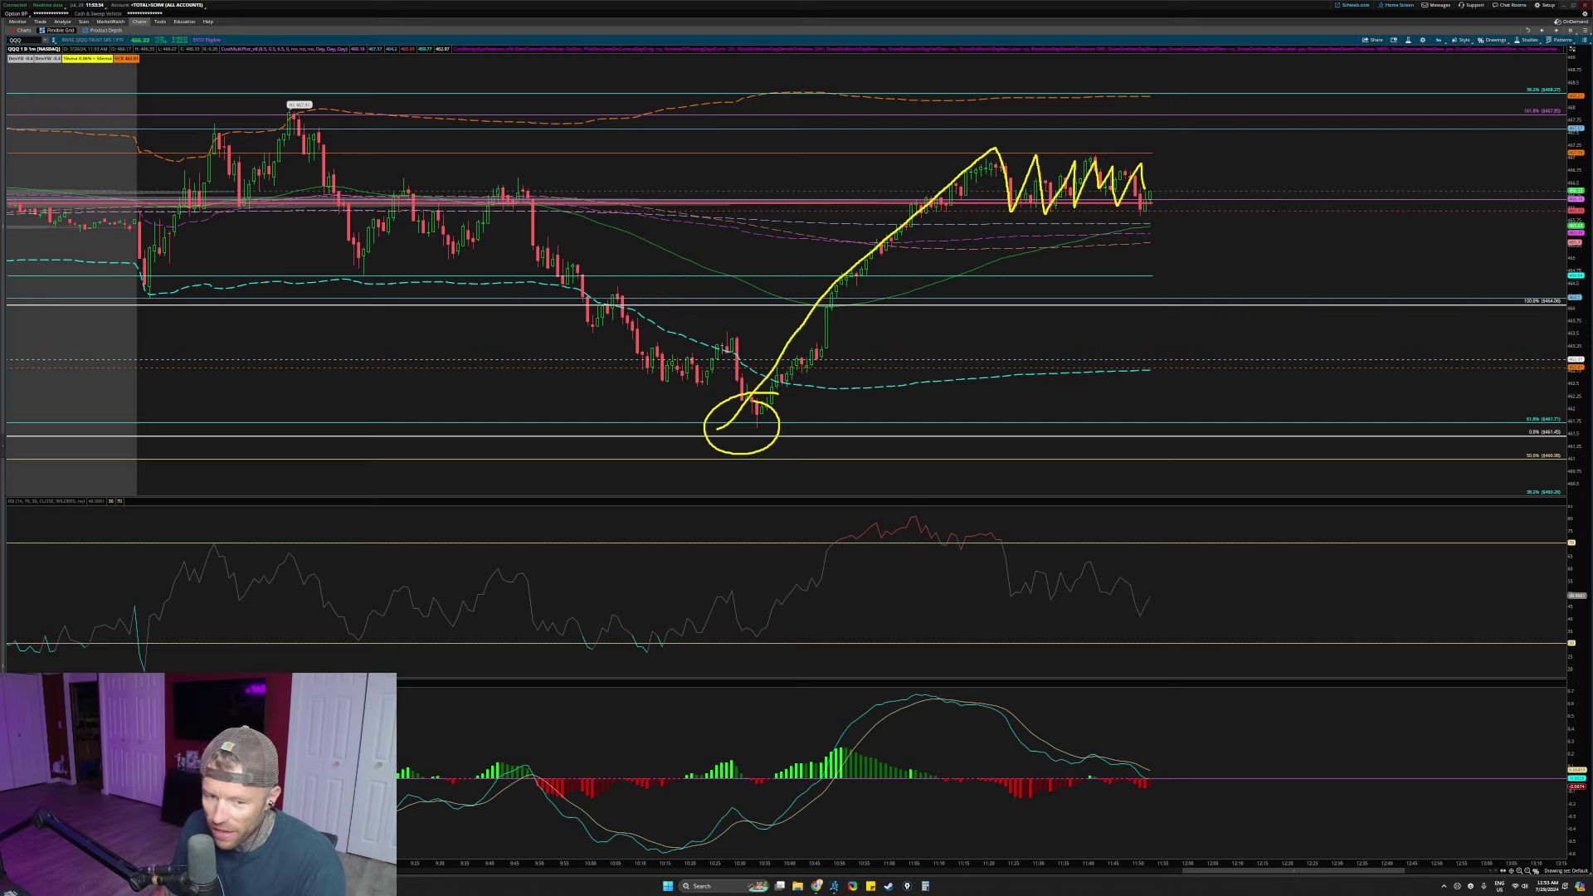
Step: Switch the QQQ chart to the five-minute timeframe and clear the freehand markings
click(1439, 40)
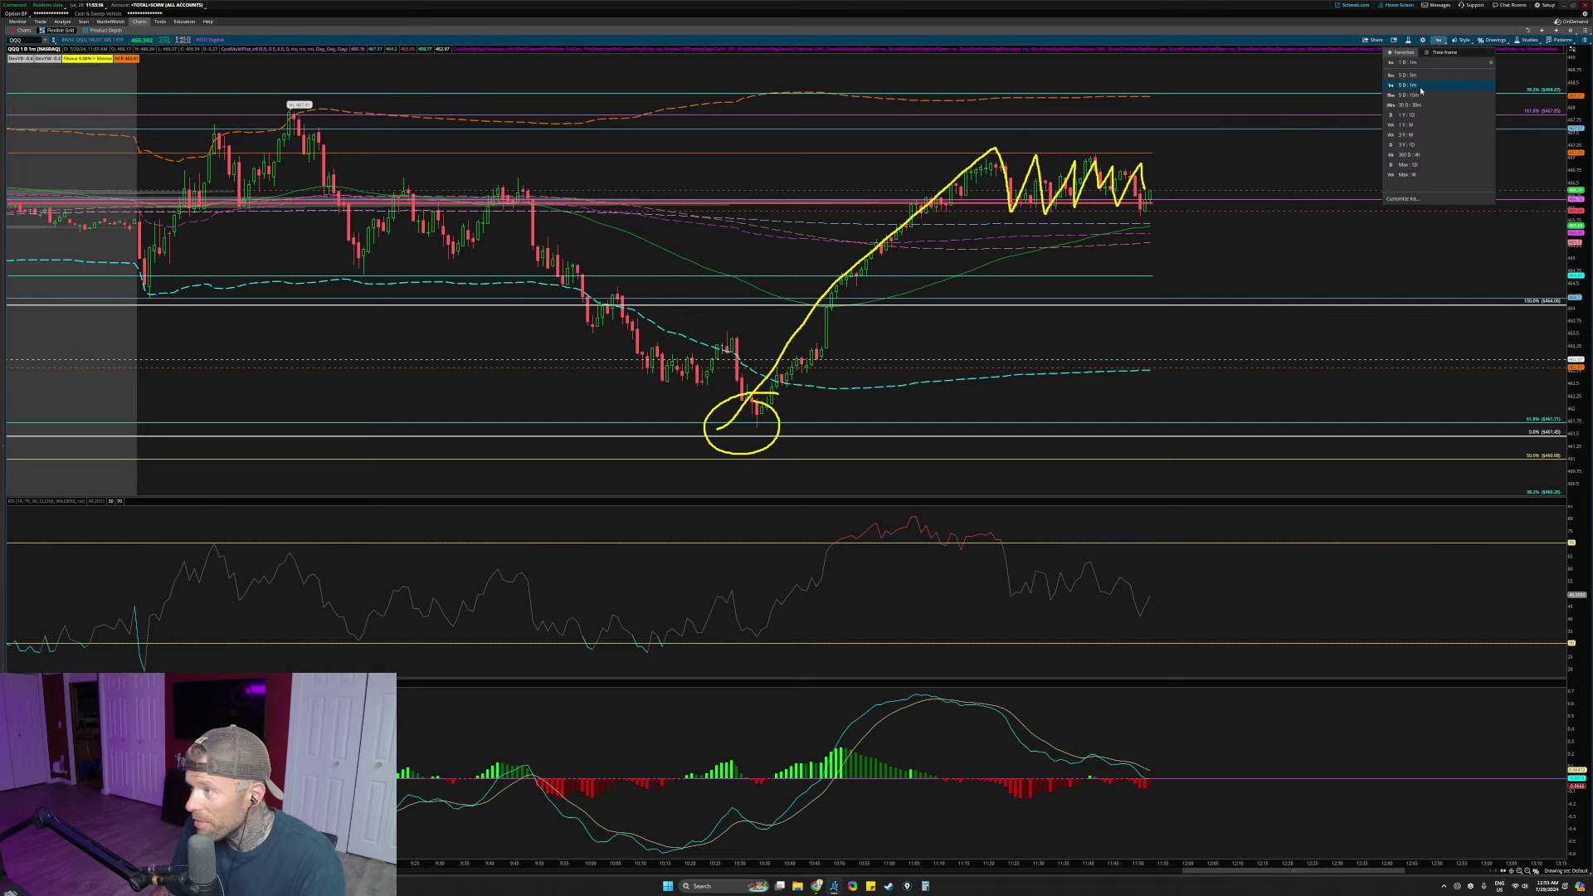
click(1418, 76)
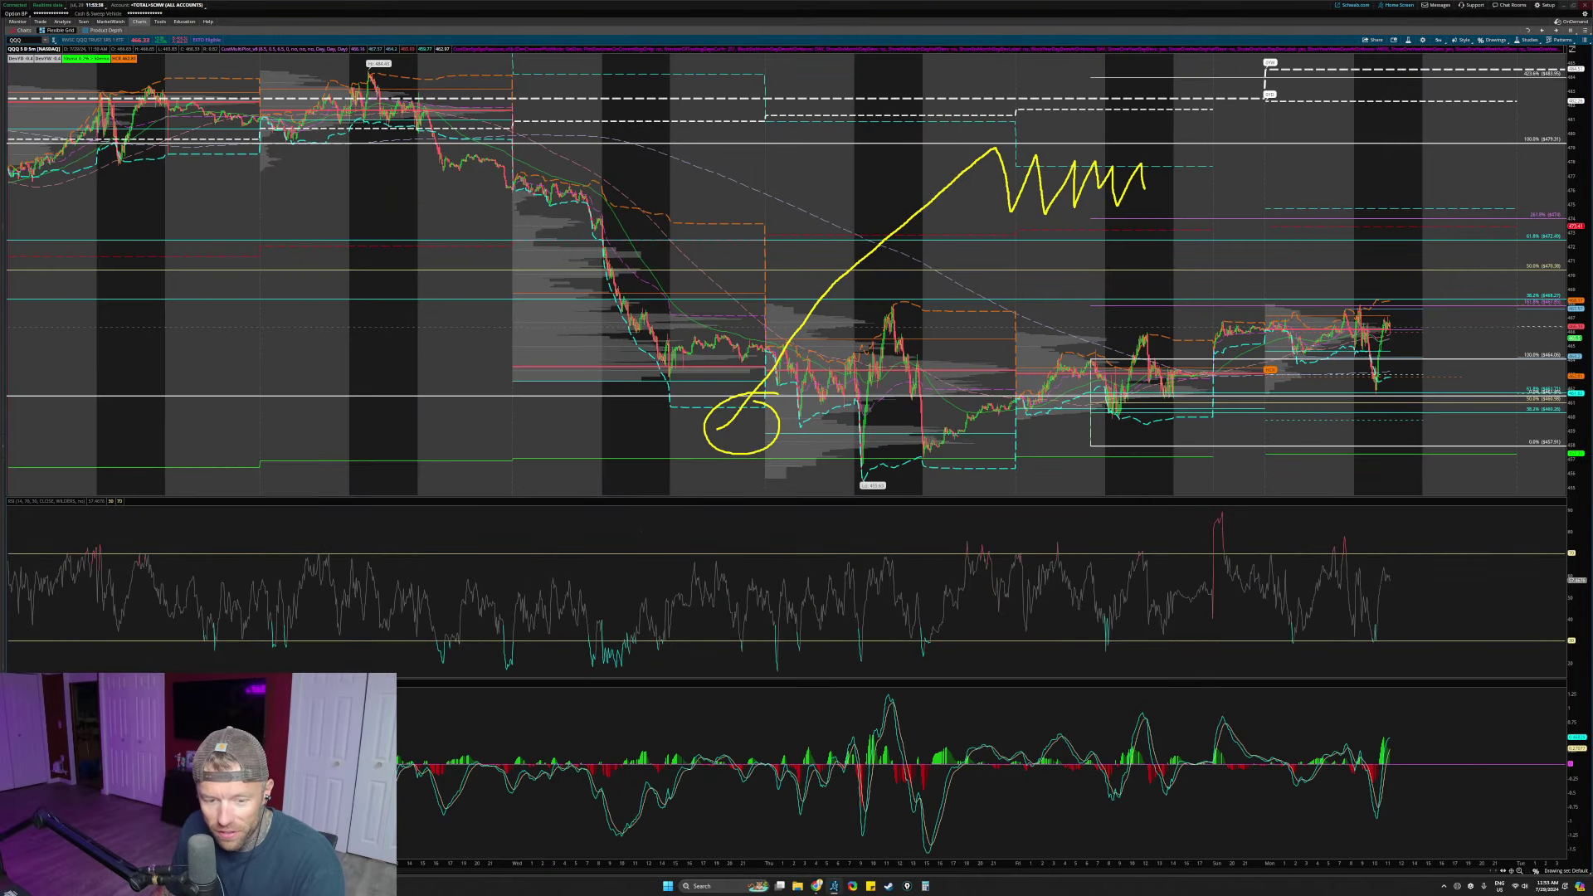
key(Escape)
Step: Add a horizontal level line near 50 across the RSI study, with the five-minute chart focused on Monday's session
drag(1223, 258, 1550, 257)
drag(457, 228, 1046, 282)
middle_click(1050, 597)
click(1070, 620)
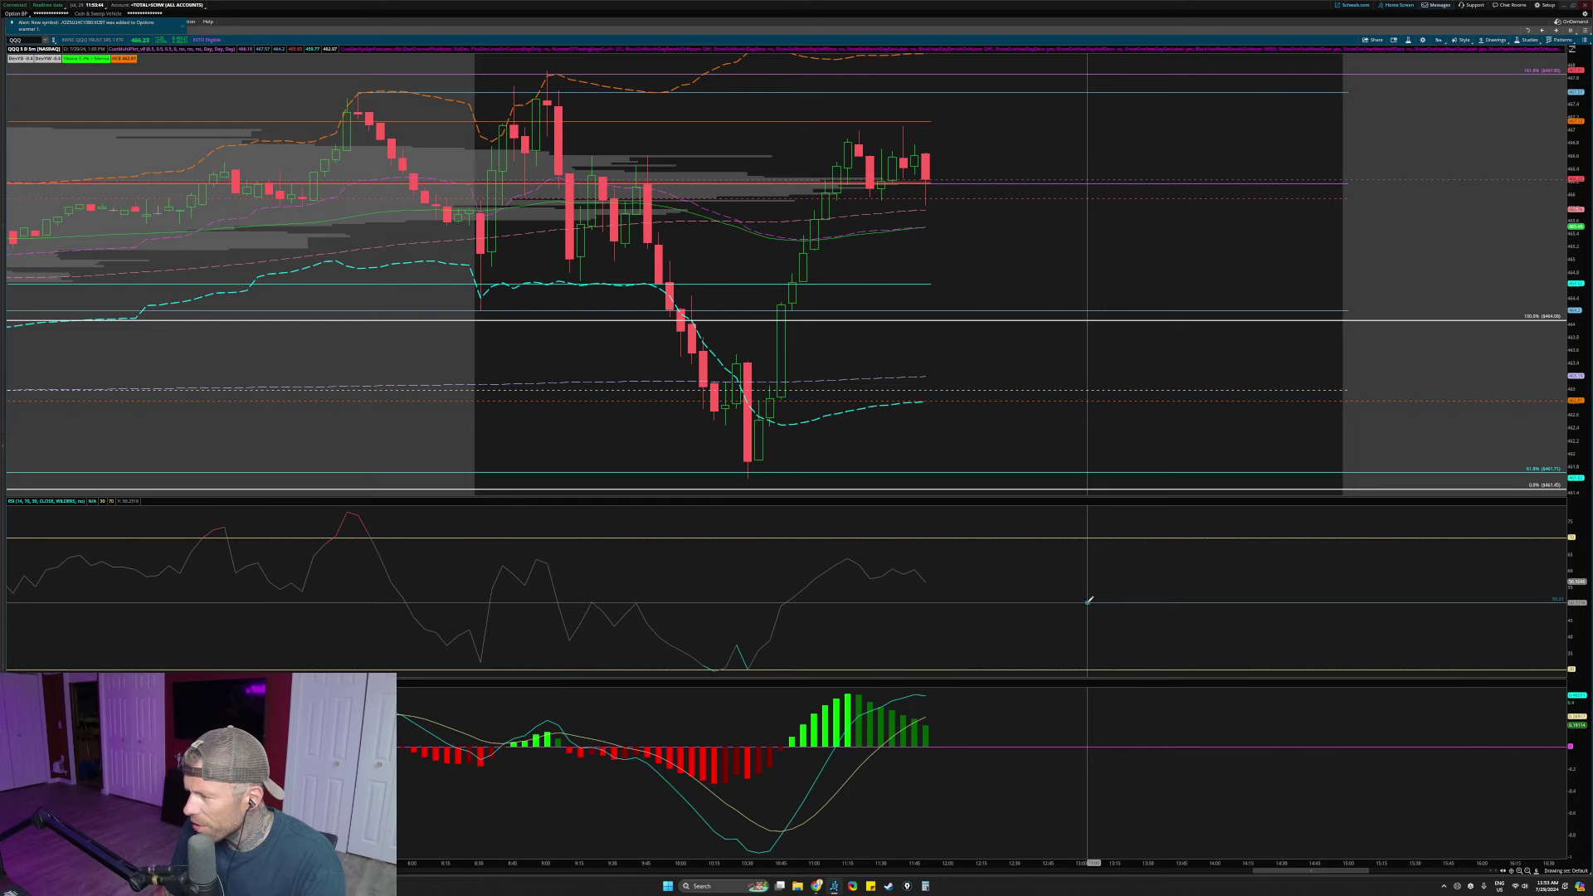
right_click(1089, 602)
click(1114, 652)
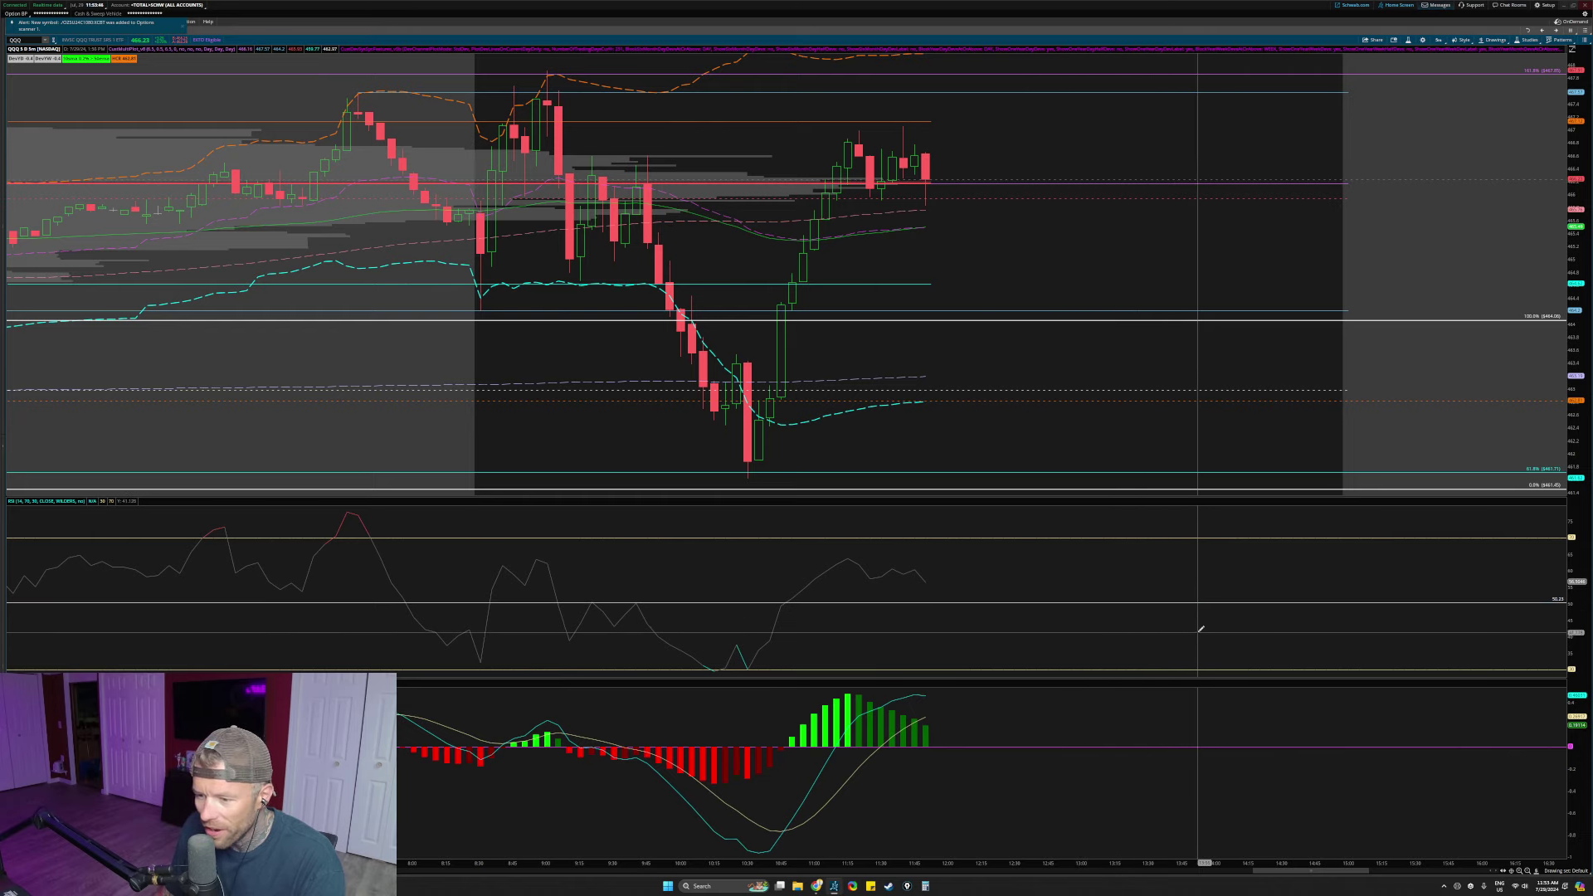
Step: Circle the RSI stretch below the midline and the recent stretch above it, and clear the markings
scroll(1195, 628, down, 3)
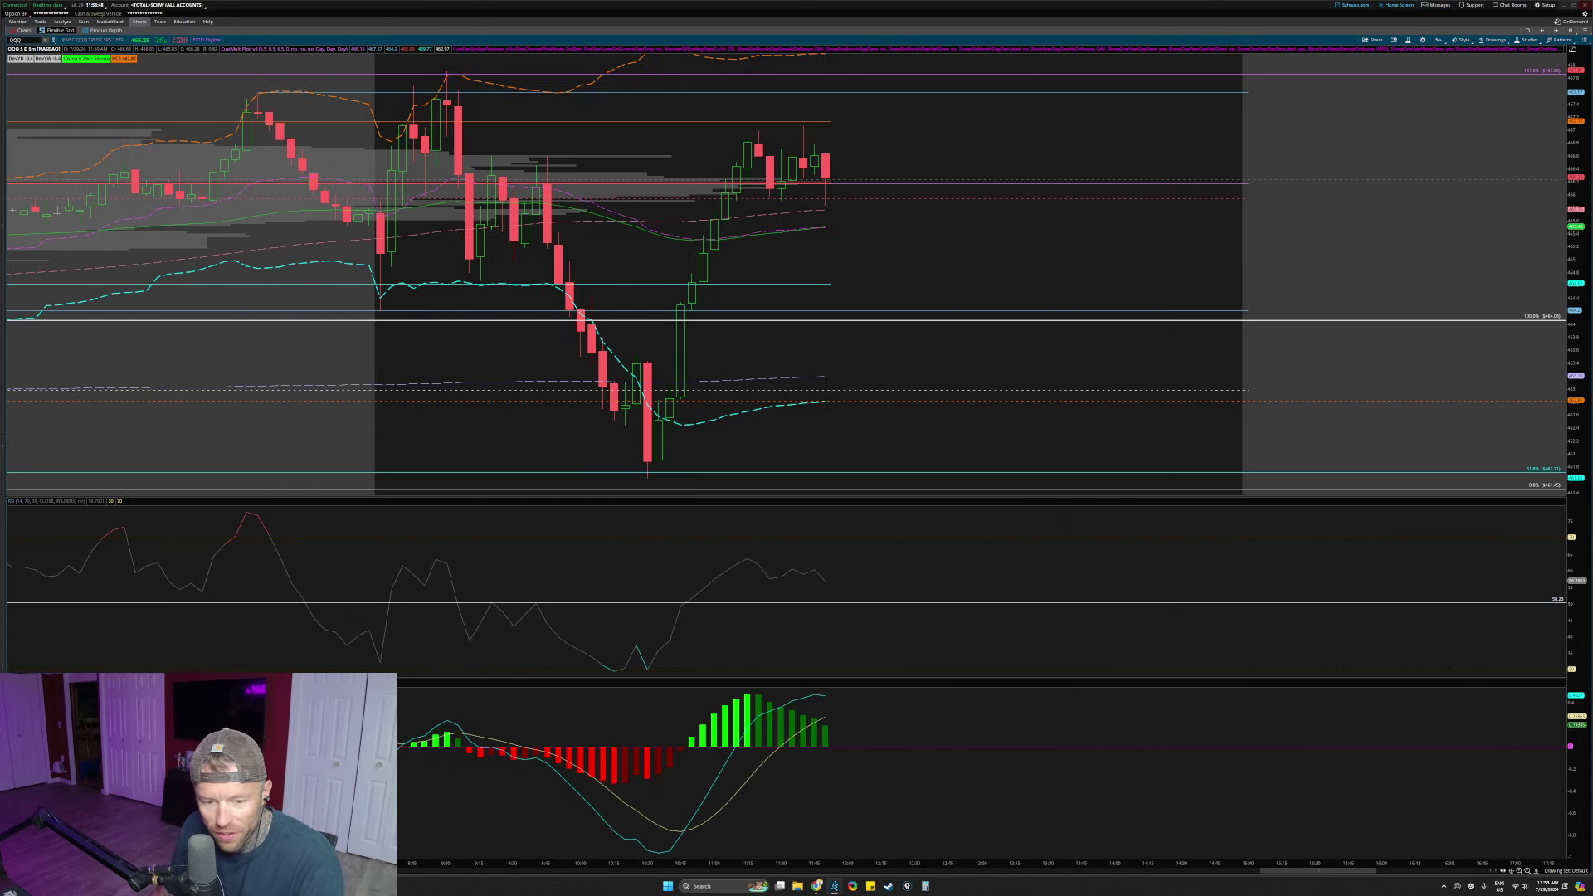
mouse_move(677, 606)
mouse_down()
mouse_move(515, 601)
mouse_move(655, 676)
mouse_move(649, 641)
mouse_up()
mouse_move(908, 555)
mouse_down()
mouse_move(673, 610)
mouse_move(822, 554)
mouse_up()
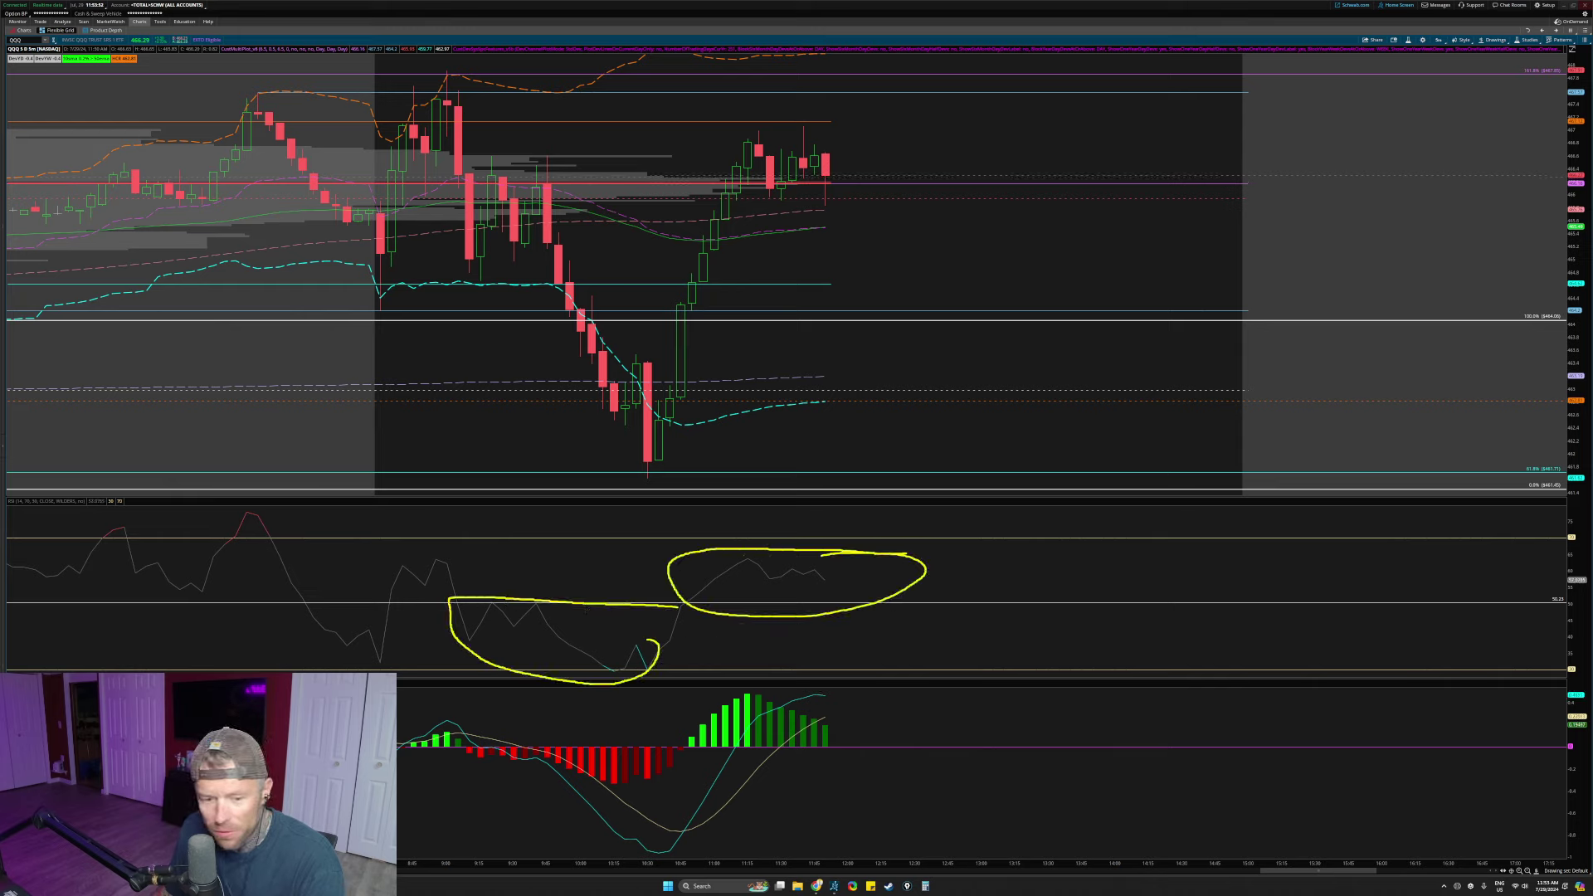
key(Escape)
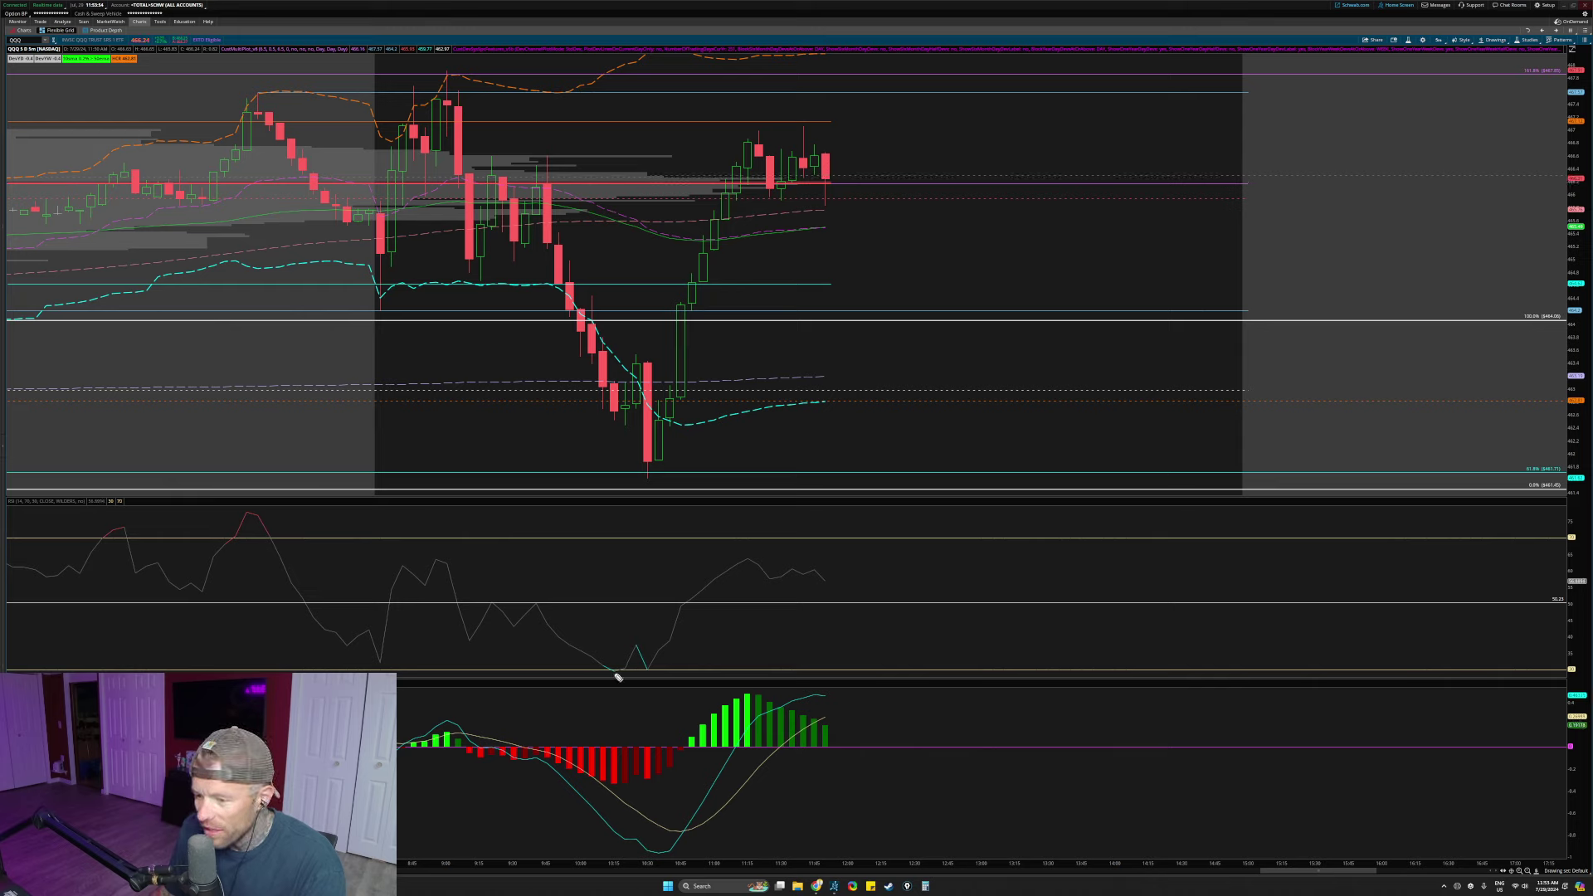
Step: Trace the RSI recovery, project a pullback to the midline and an arrowed rise, underline the midline, and circle its level label
drag(616, 672, 747, 564)
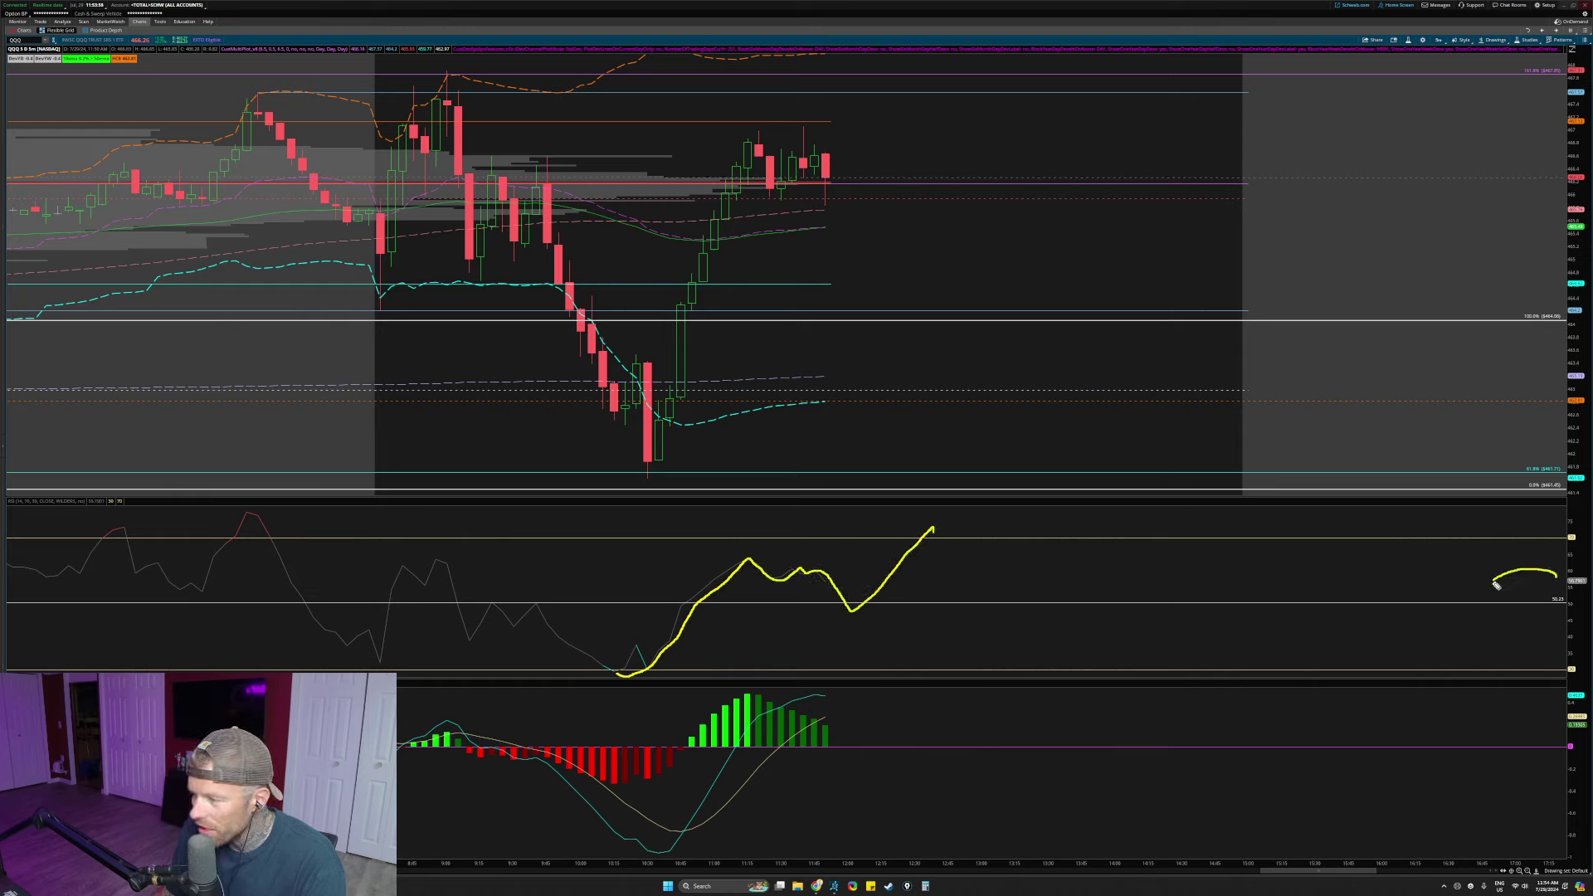
drag(1496, 586, 1534, 581)
drag(784, 609, 1011, 610)
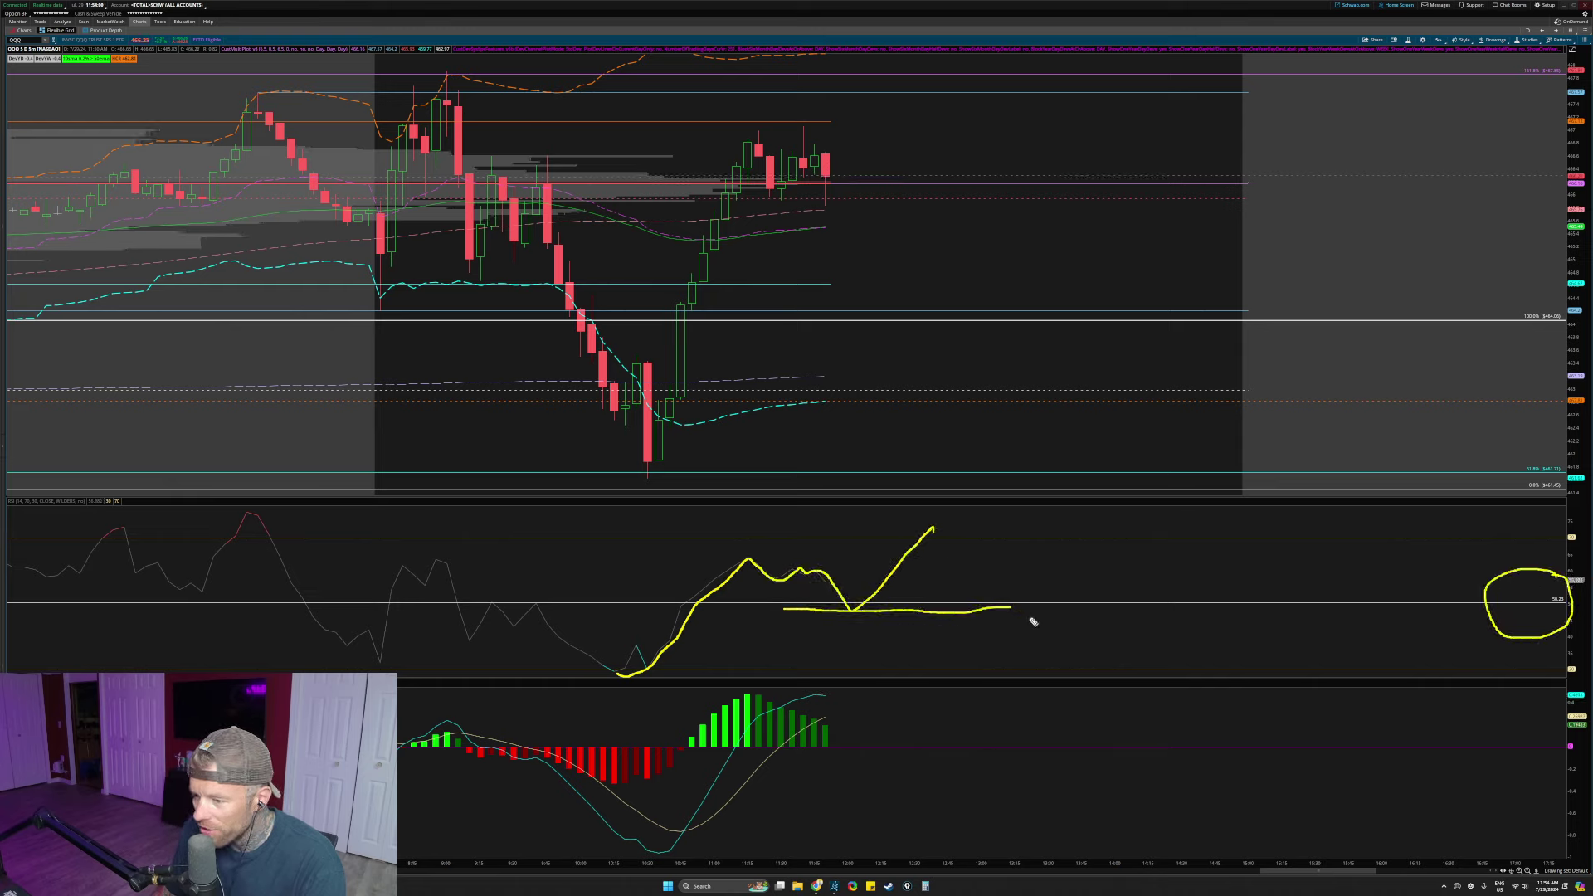
drag(933, 529, 916, 538)
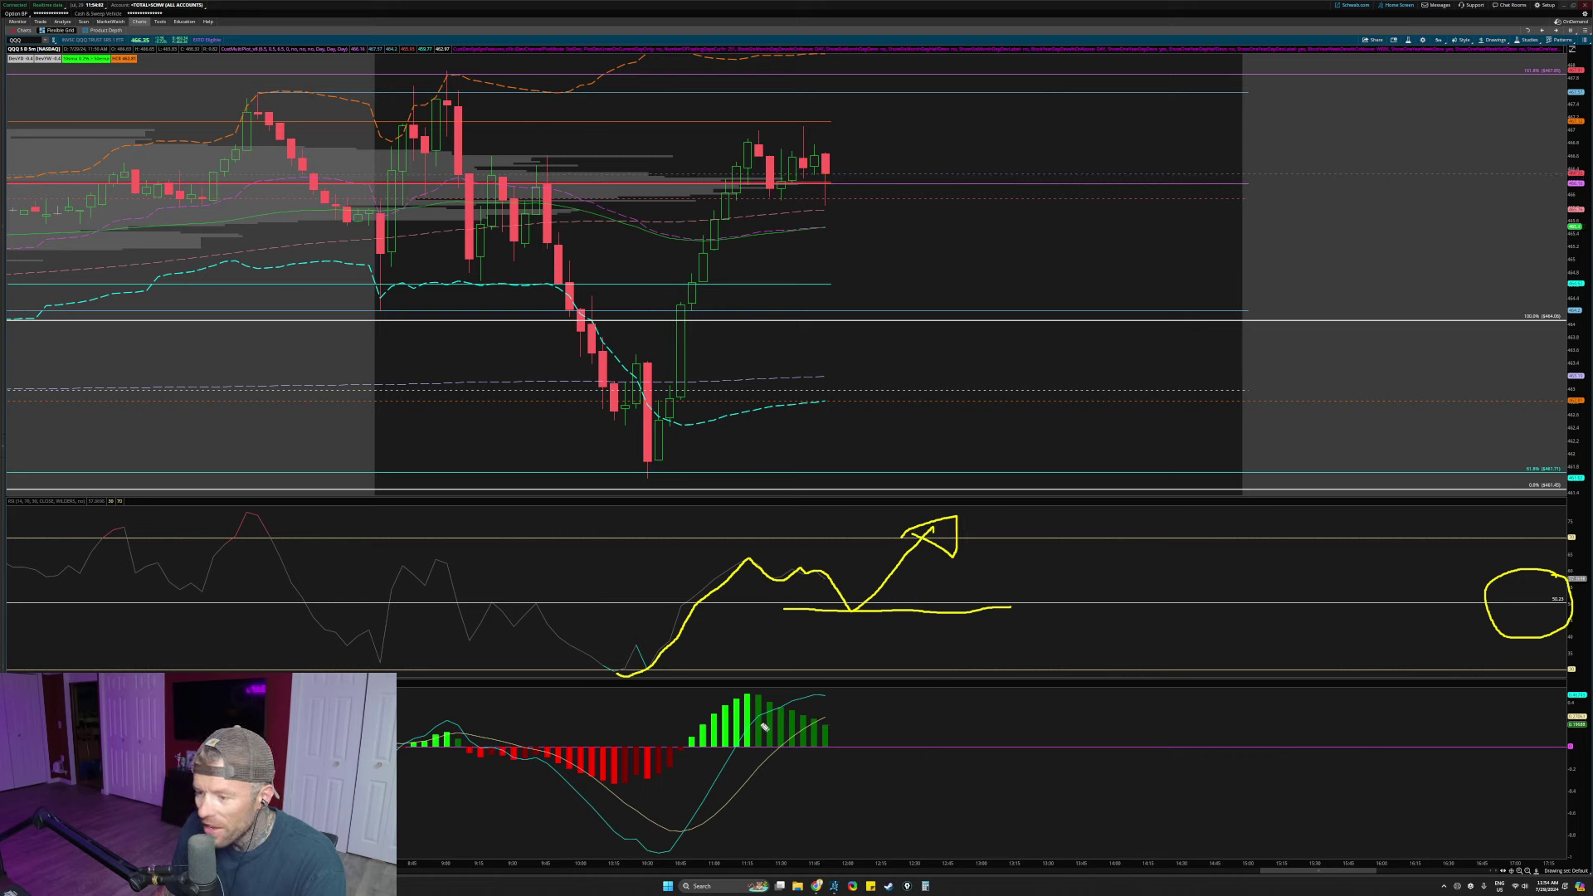
Step: Trace the MACD rise with a projected dip and renewed upward arrow, and clear all markings
mouse_move(723, 802)
mouse_down()
mouse_move(863, 716)
mouse_move(944, 756)
mouse_move(1000, 679)
mouse_up()
mouse_move(961, 697)
mouse_down()
mouse_move(998, 682)
mouse_move(1015, 710)
mouse_up()
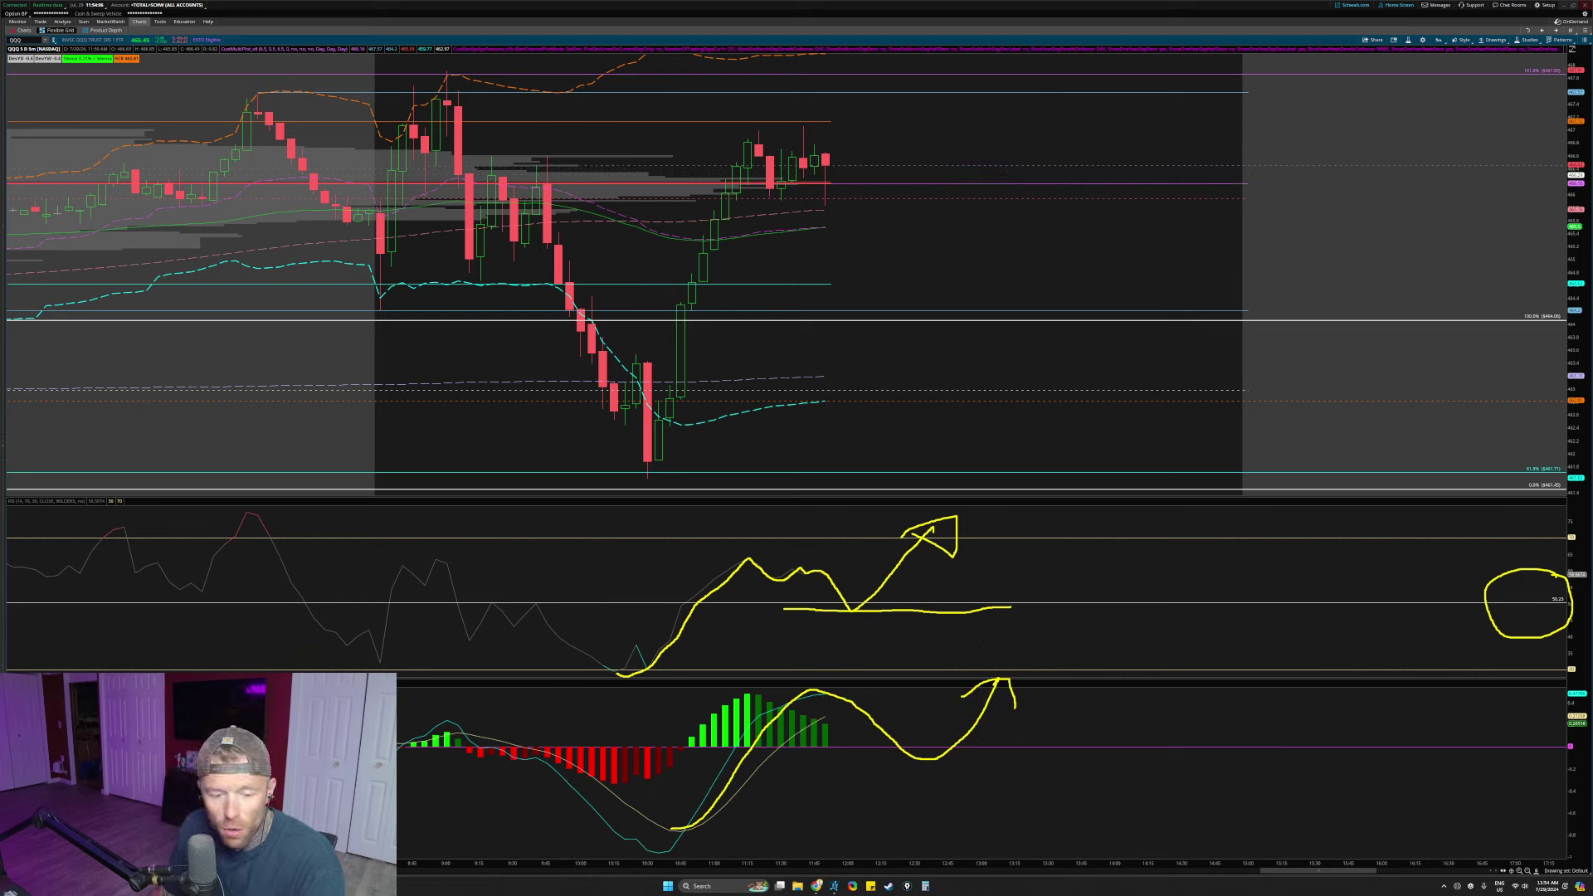
key(Escape)
Step: Circle the candles just above Monday's low and the moving-average area above them, and clear the markings
mouse_move(664, 377)
mouse_down()
mouse_move(697, 367)
mouse_move(688, 350)
mouse_up()
drag(643, 196, 596, 207)
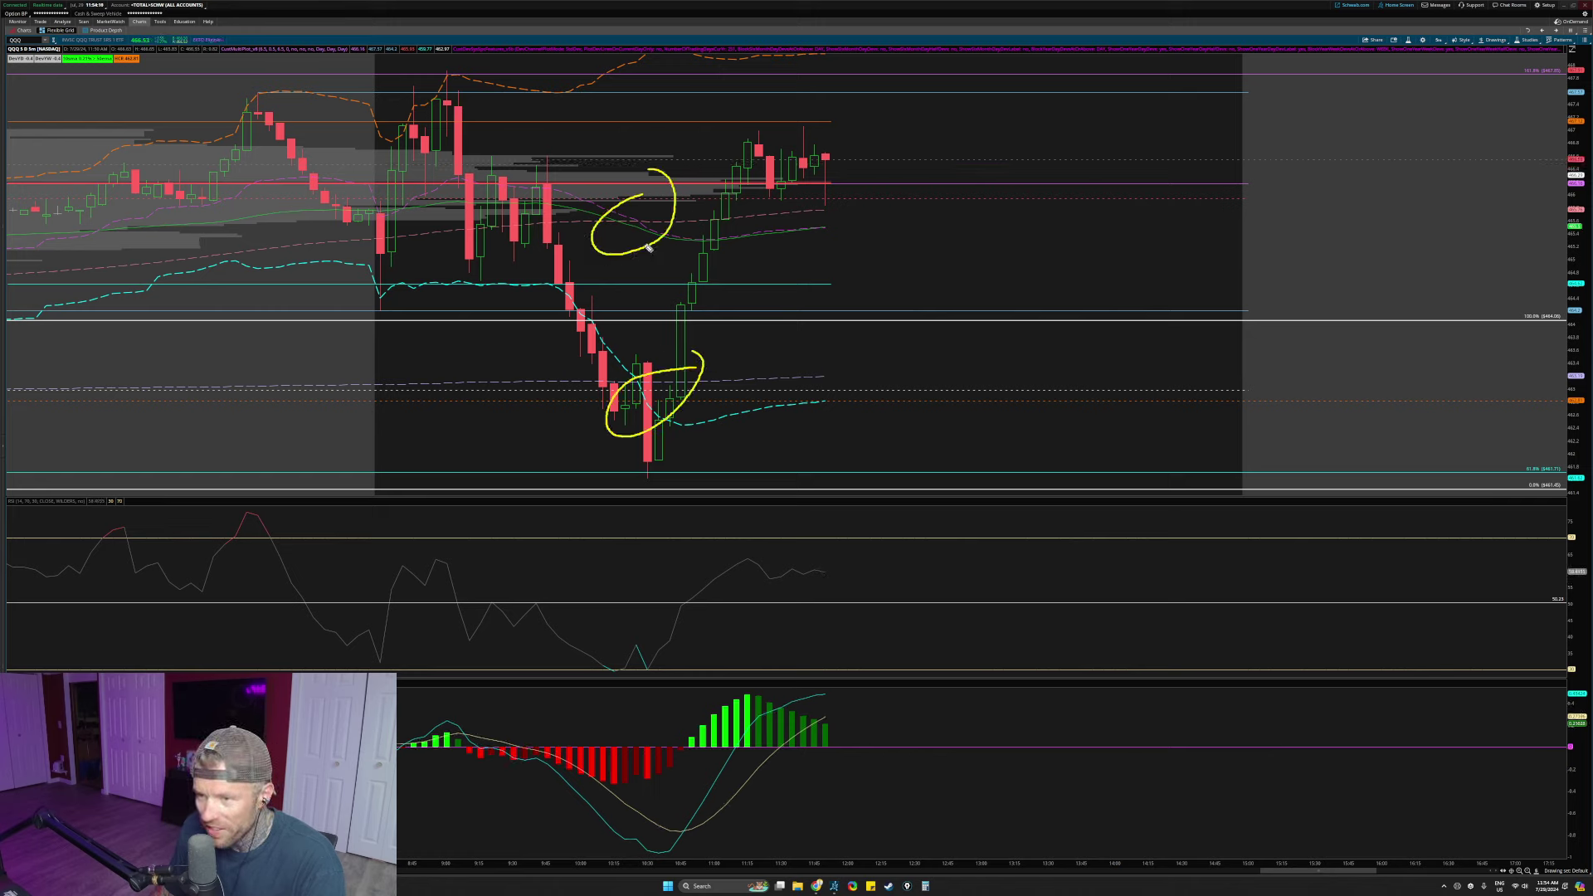
key(Escape)
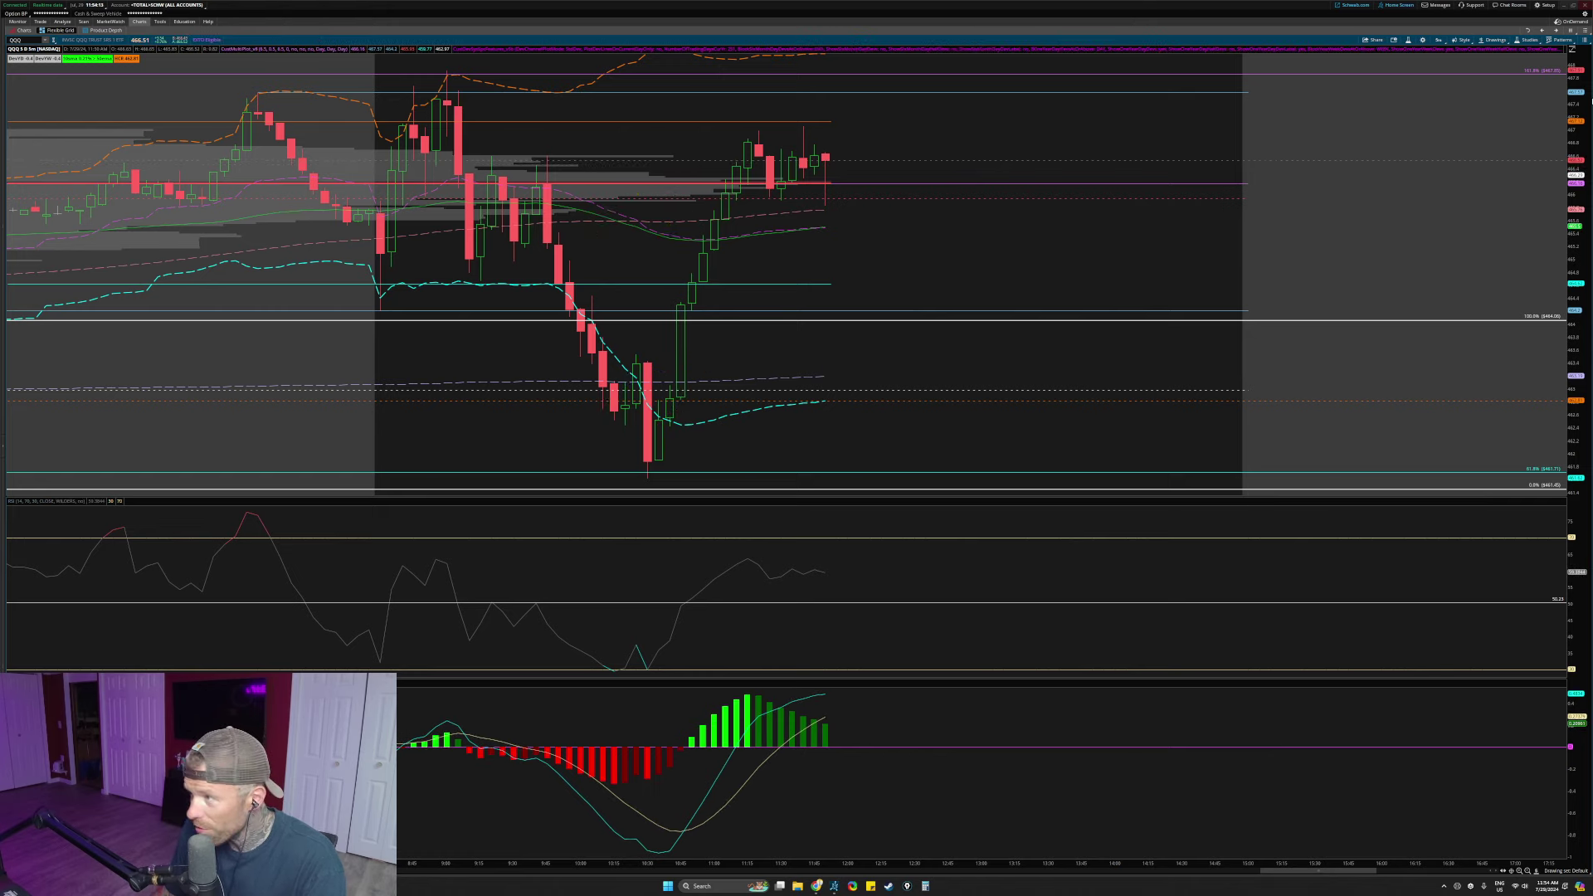
Step: Switch the chart to the 1-year daily timeframe and delete the small Fibonacci retracement over the latest candles
click(1440, 40)
click(1451, 125)
drag(765, 211, 929, 212)
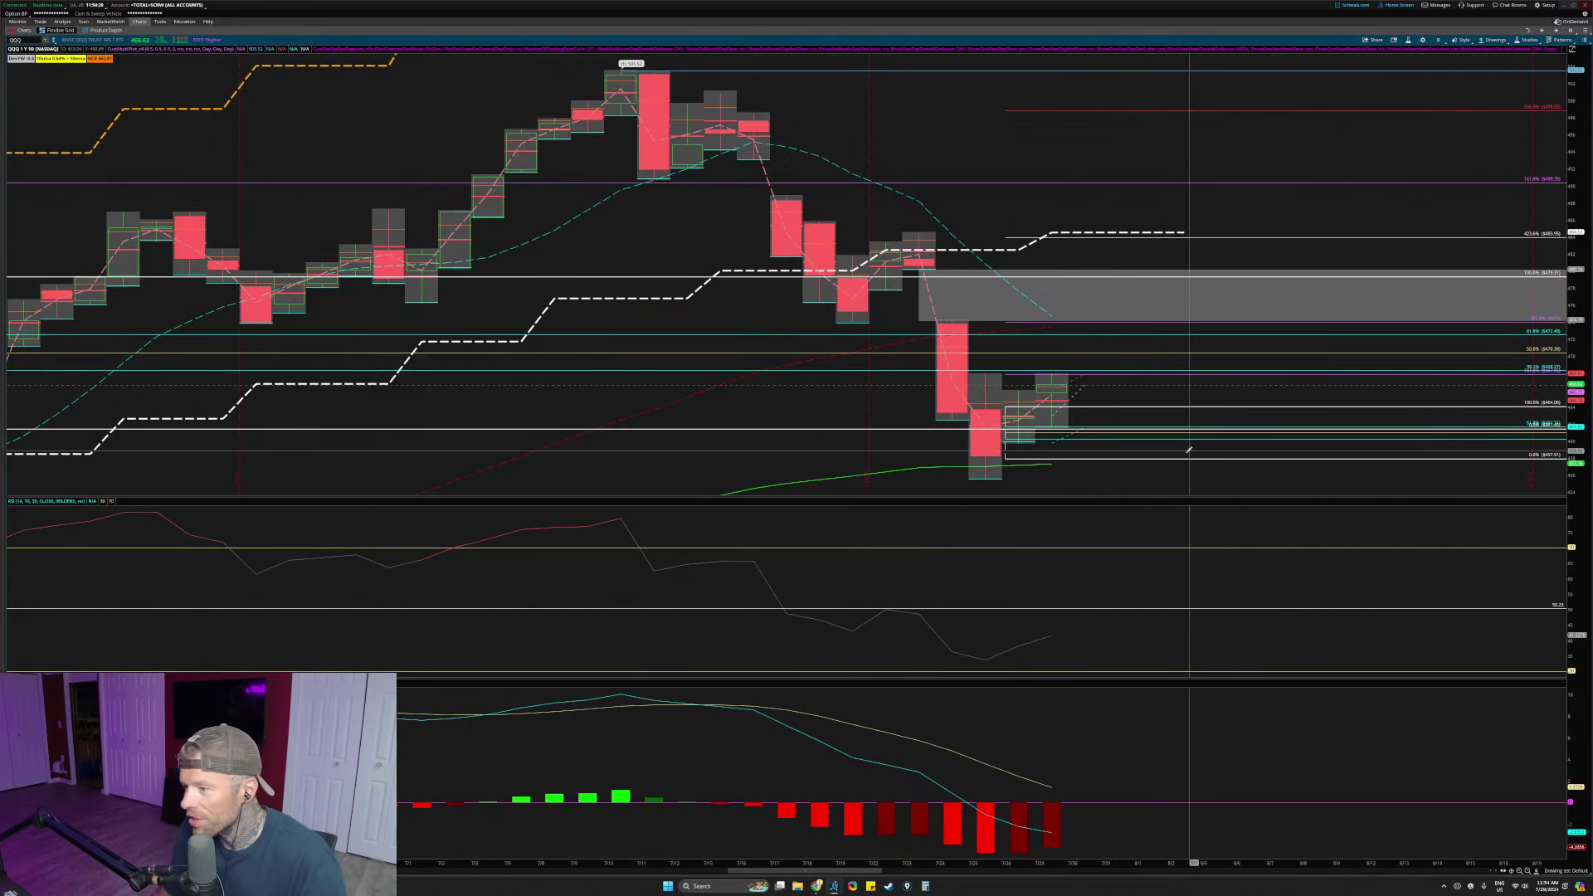
drag(865, 872, 896, 872)
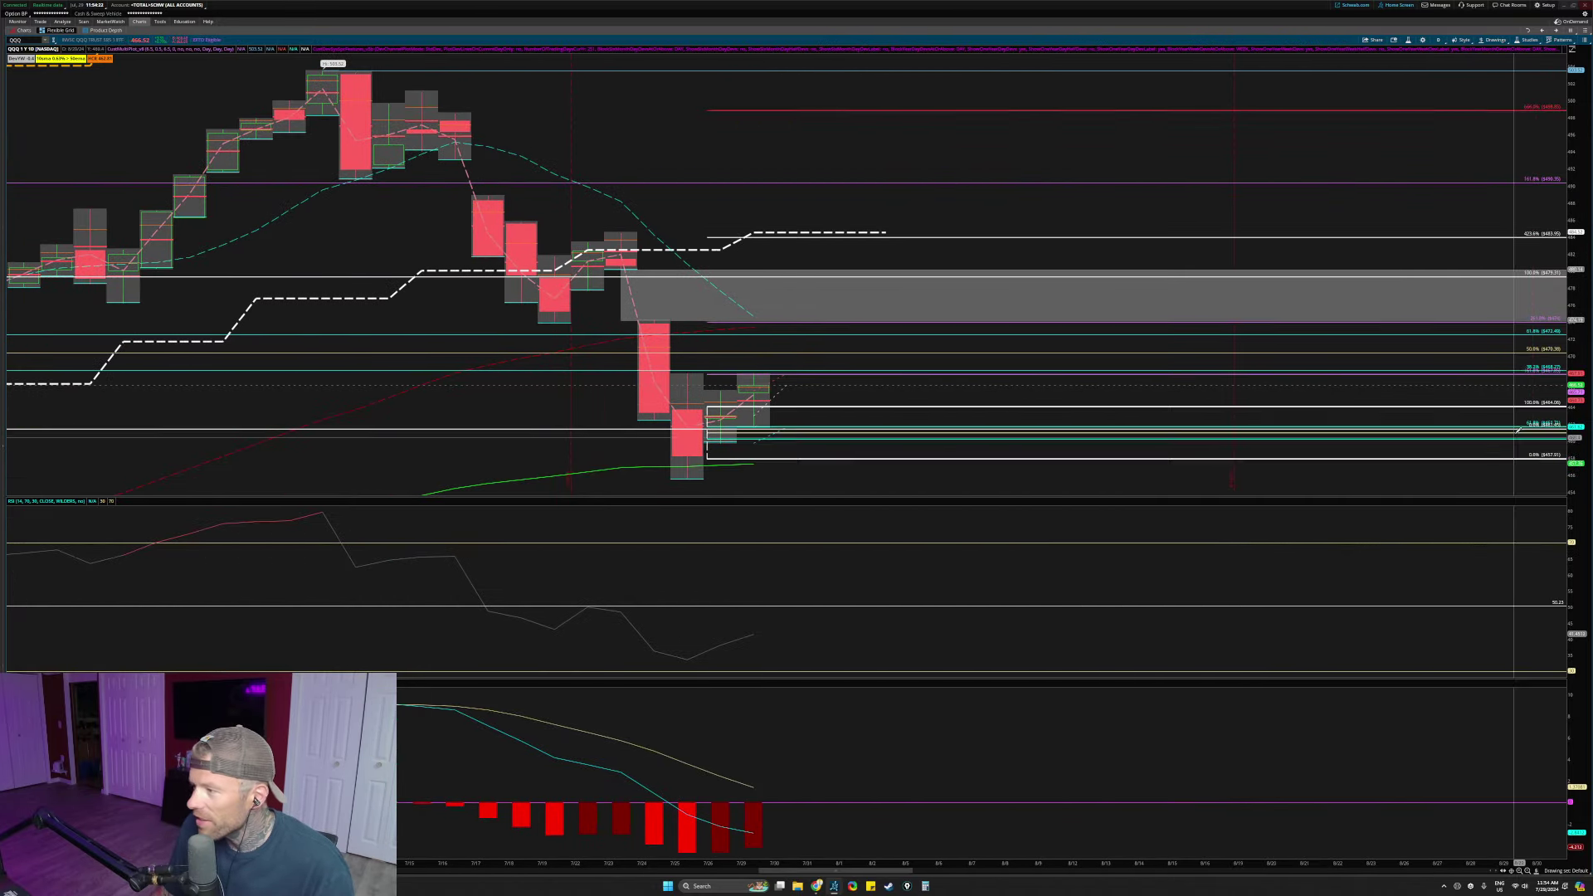
drag(1579, 445, 1579, 356)
drag(470, 281, 1031, 495)
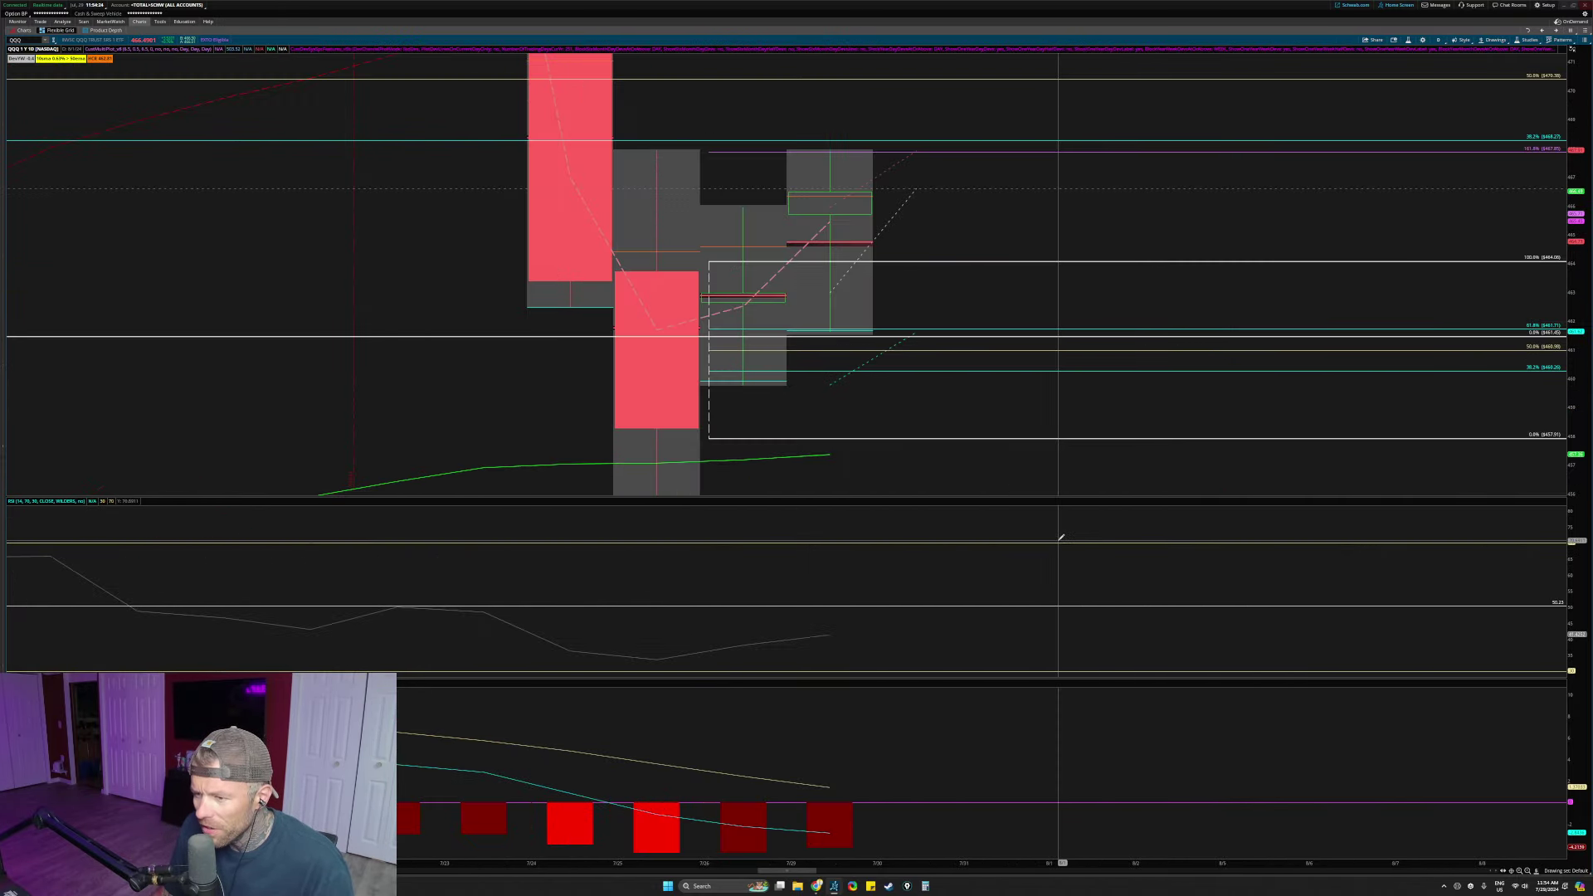
click(757, 261)
key(Delete)
Step: Draw a Fibonacci retracement from the lowest red candle's upper wick down to the green moving average, and enlarge the price pane
click(642, 150)
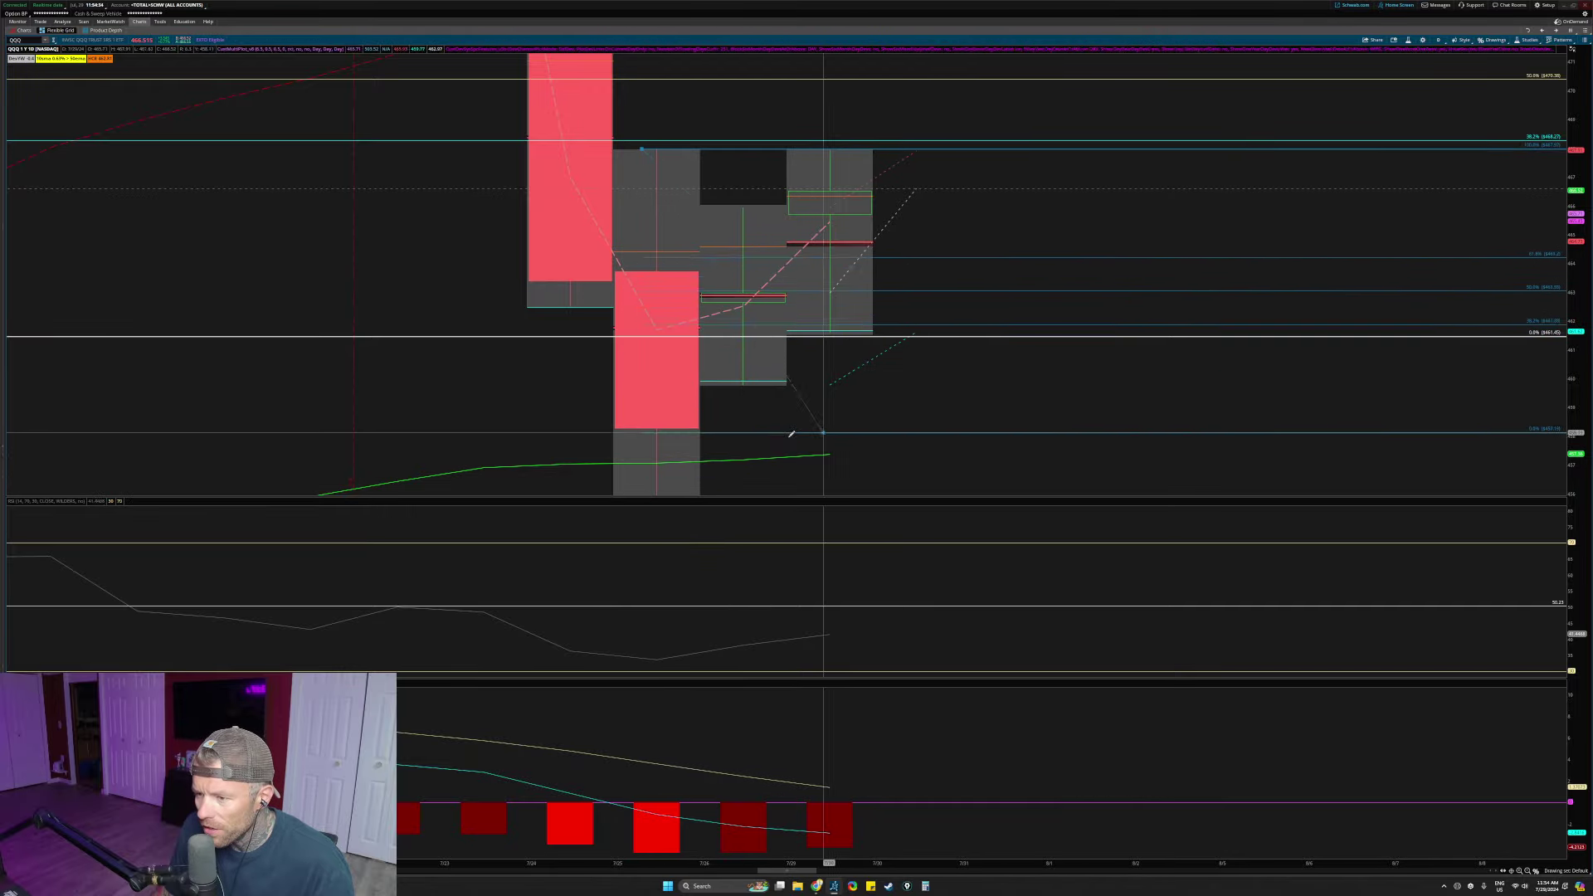
click(543, 461)
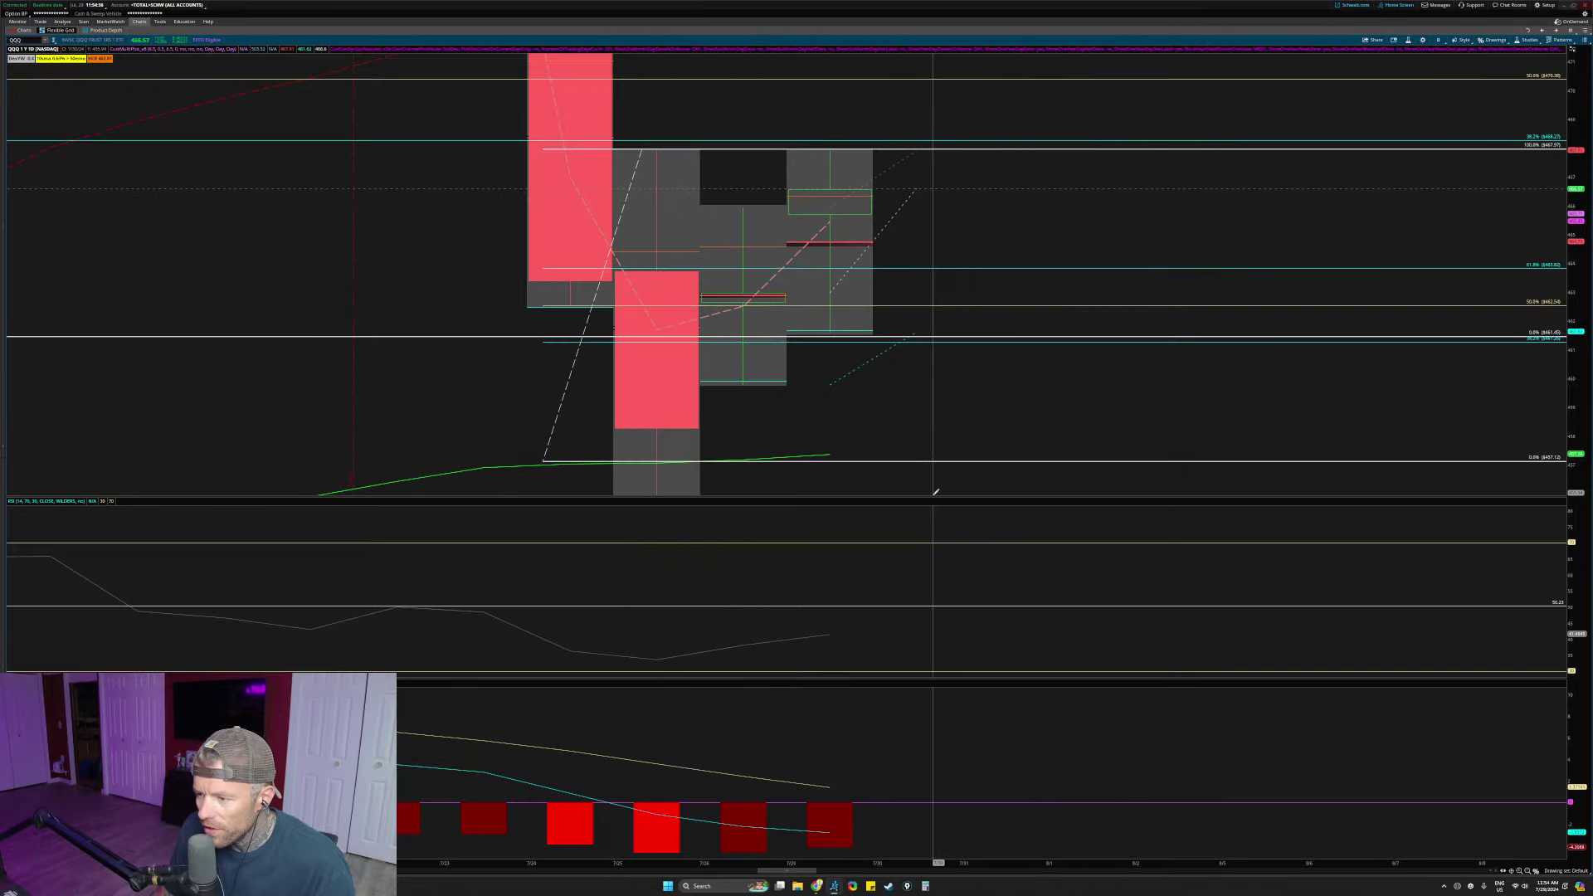
drag(935, 497, 934, 581)
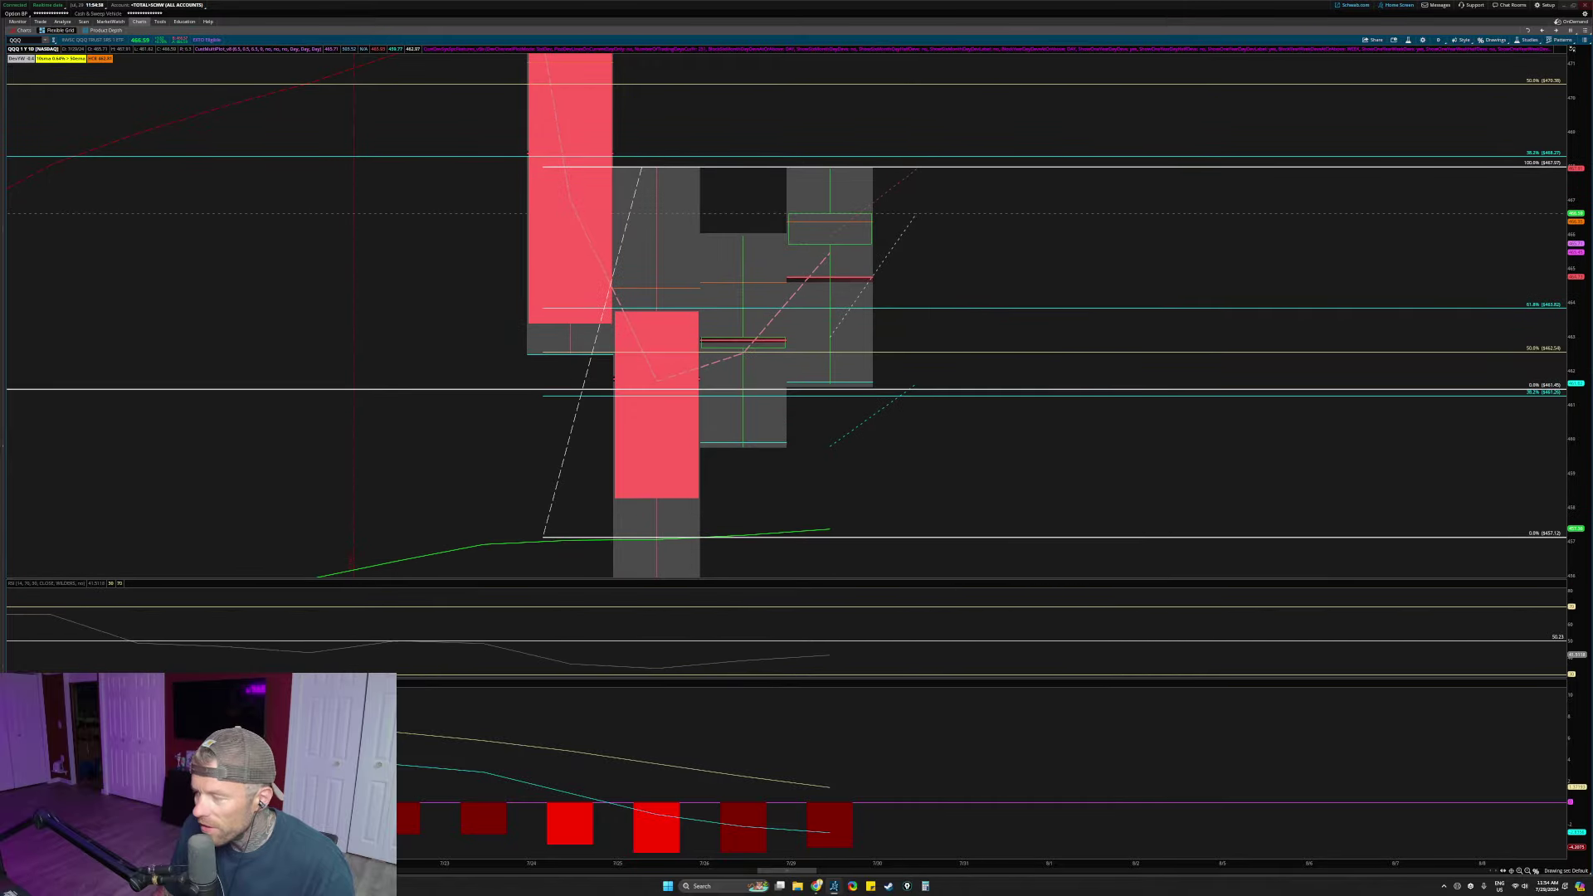
drag(1578, 463, 1577, 358)
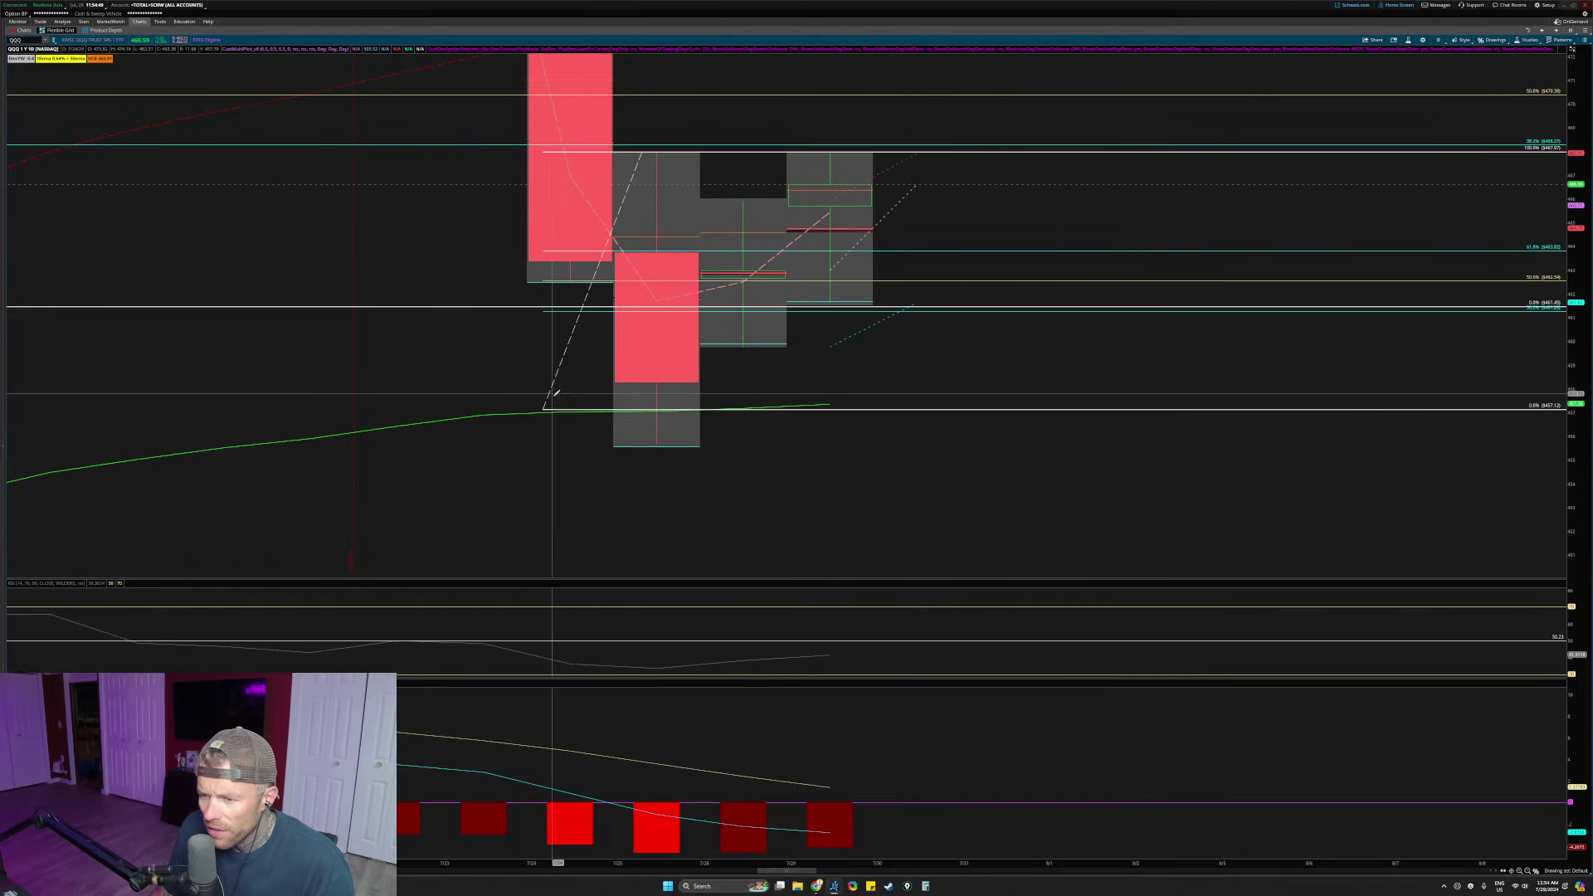
Step: Place a copy of the retracement with its 0% level at the red candle's lowest wick, and delete the original retracement
right_click(562, 409)
click(591, 439)
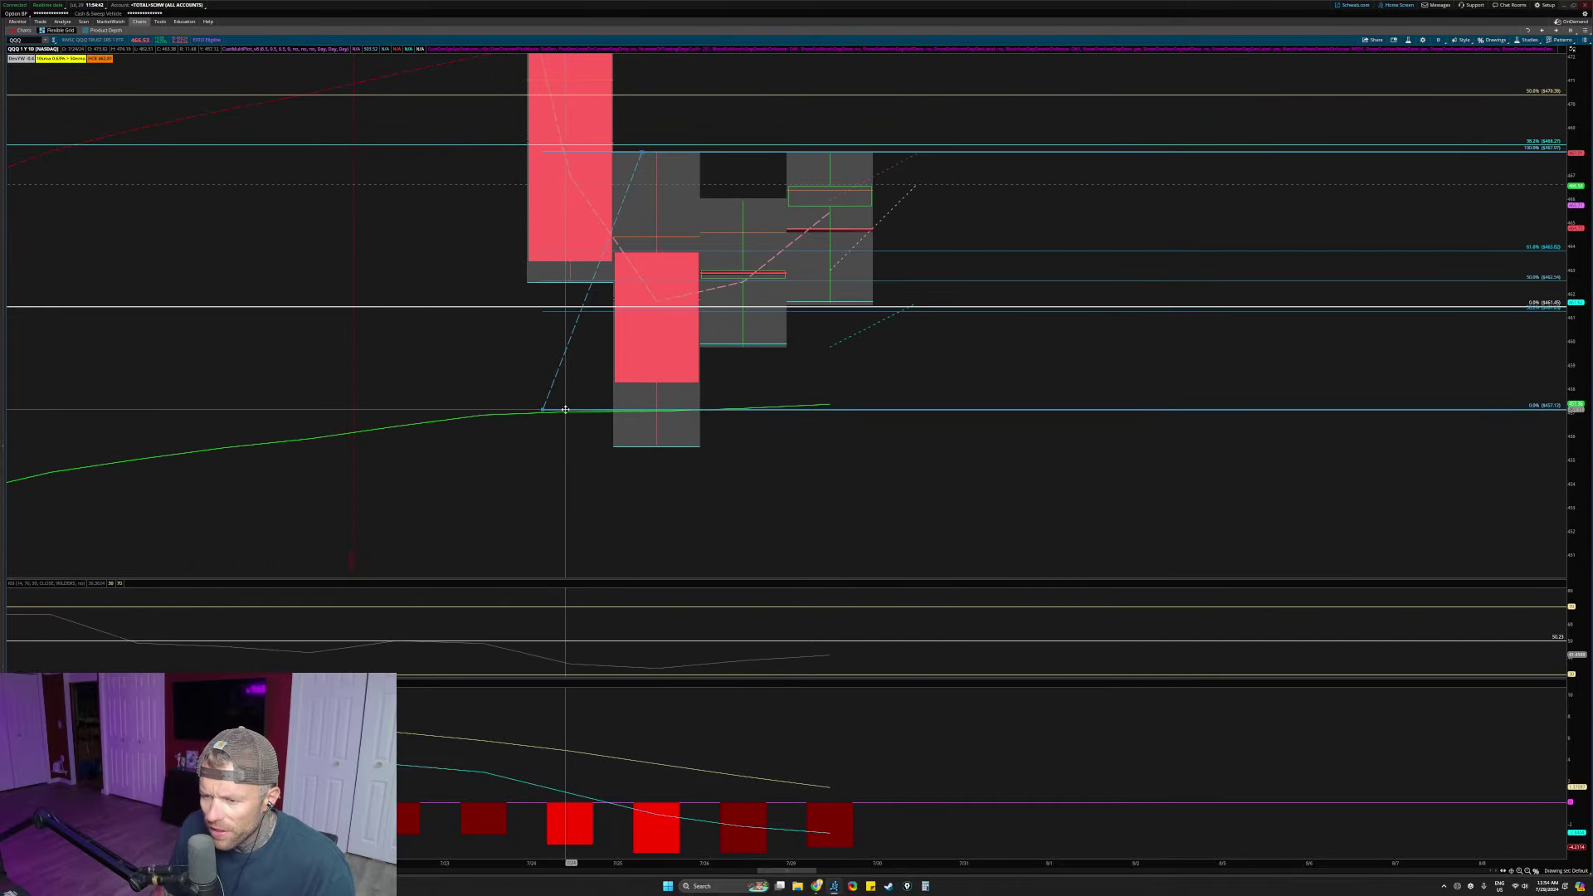
right_click(567, 410)
mouse_move(582, 421)
click(701, 429)
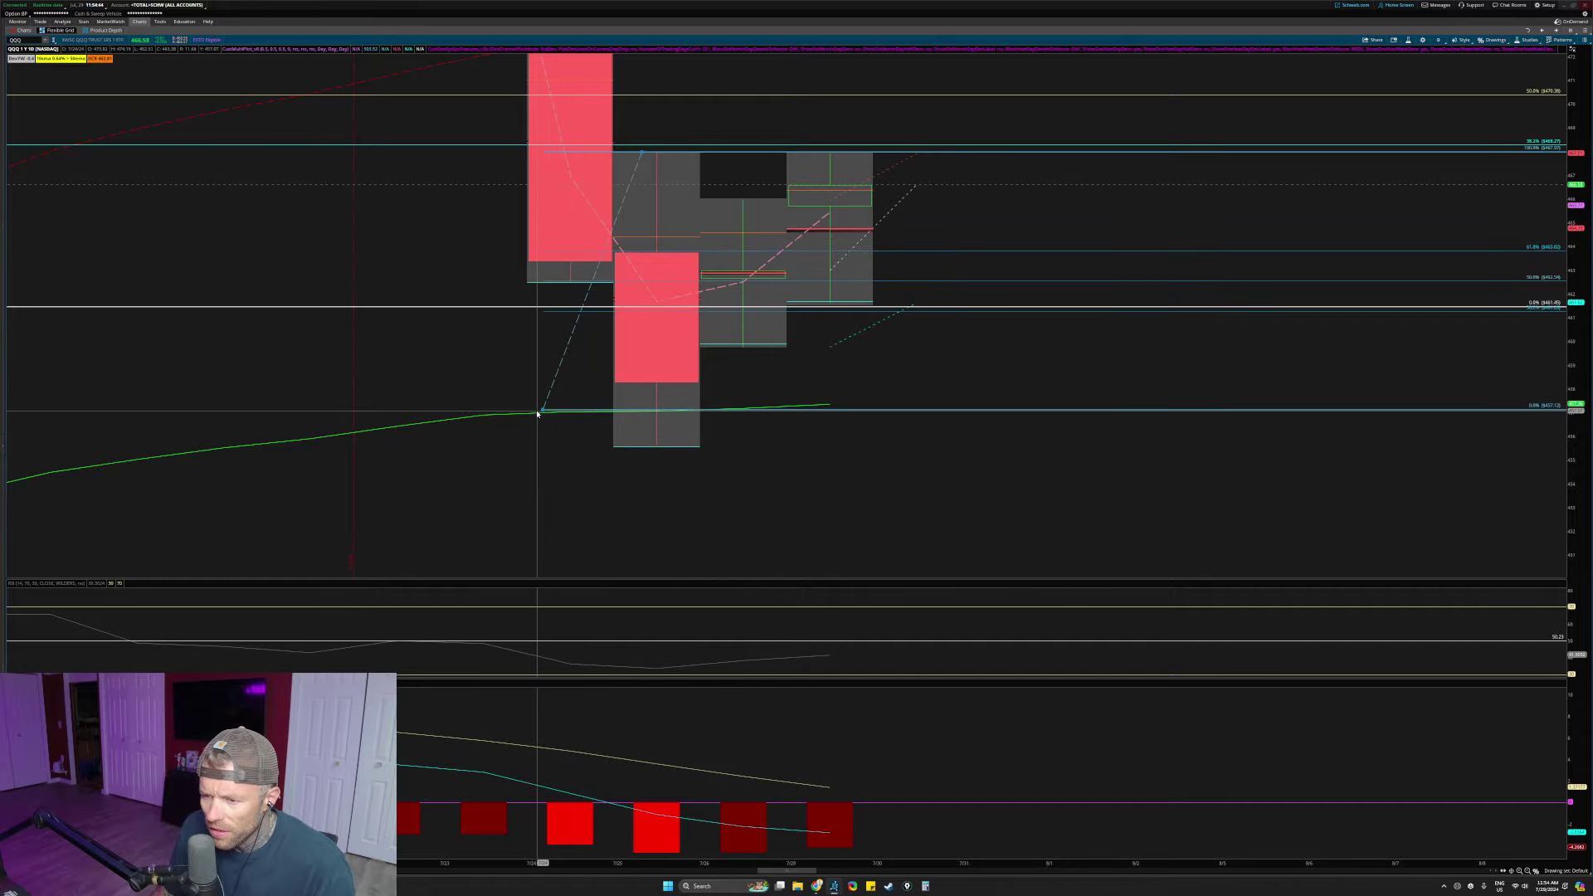
drag(543, 410, 570, 447)
double_click(569, 446)
click(919, 295)
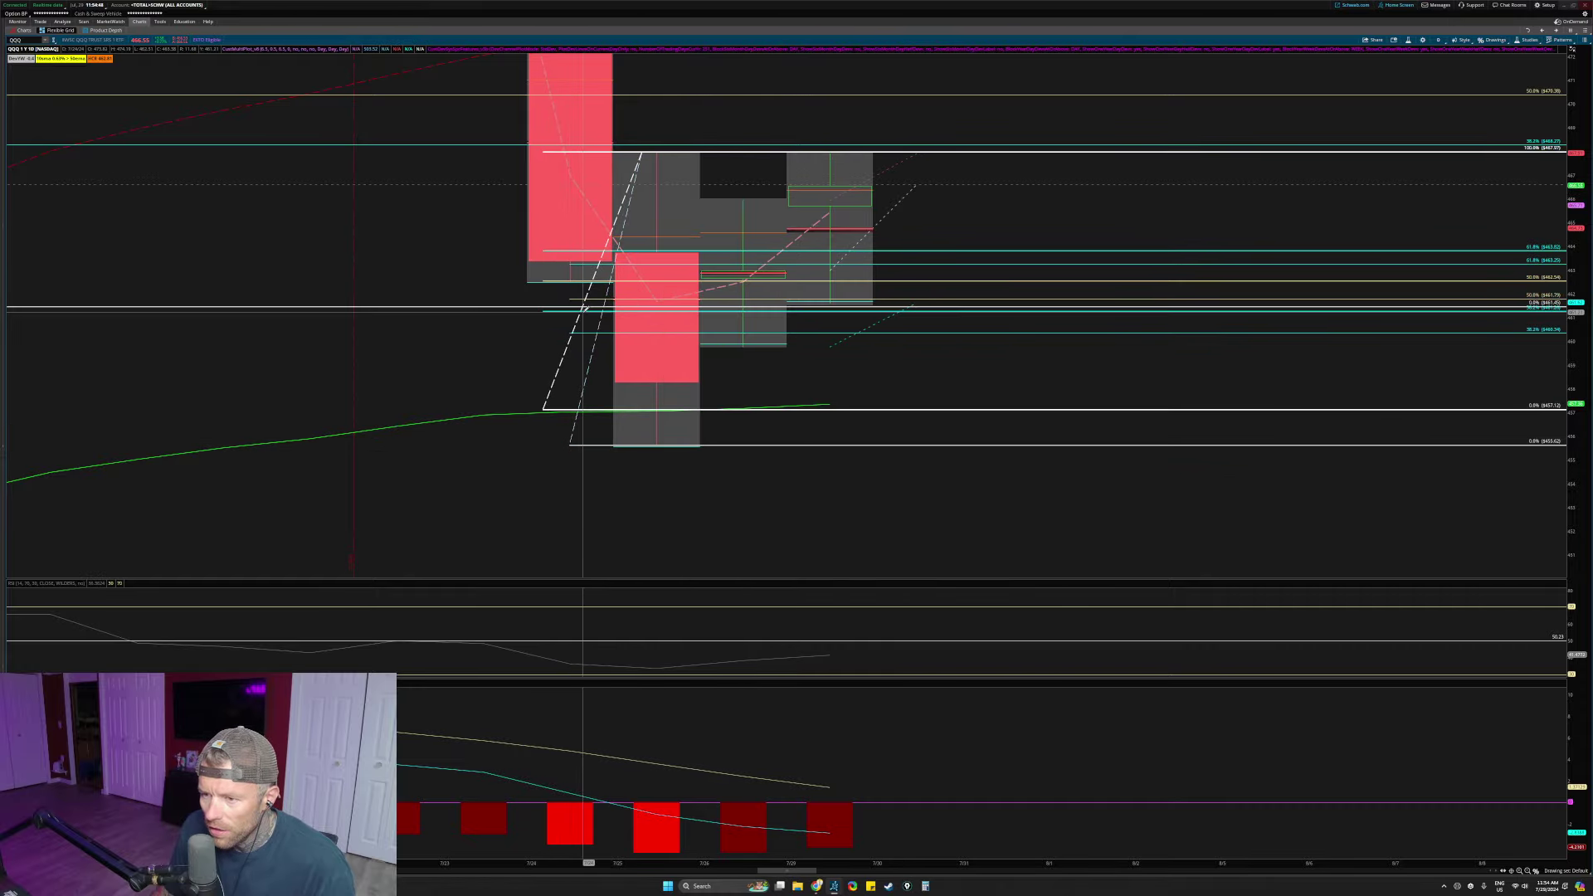
right_click(554, 310)
click(572, 350)
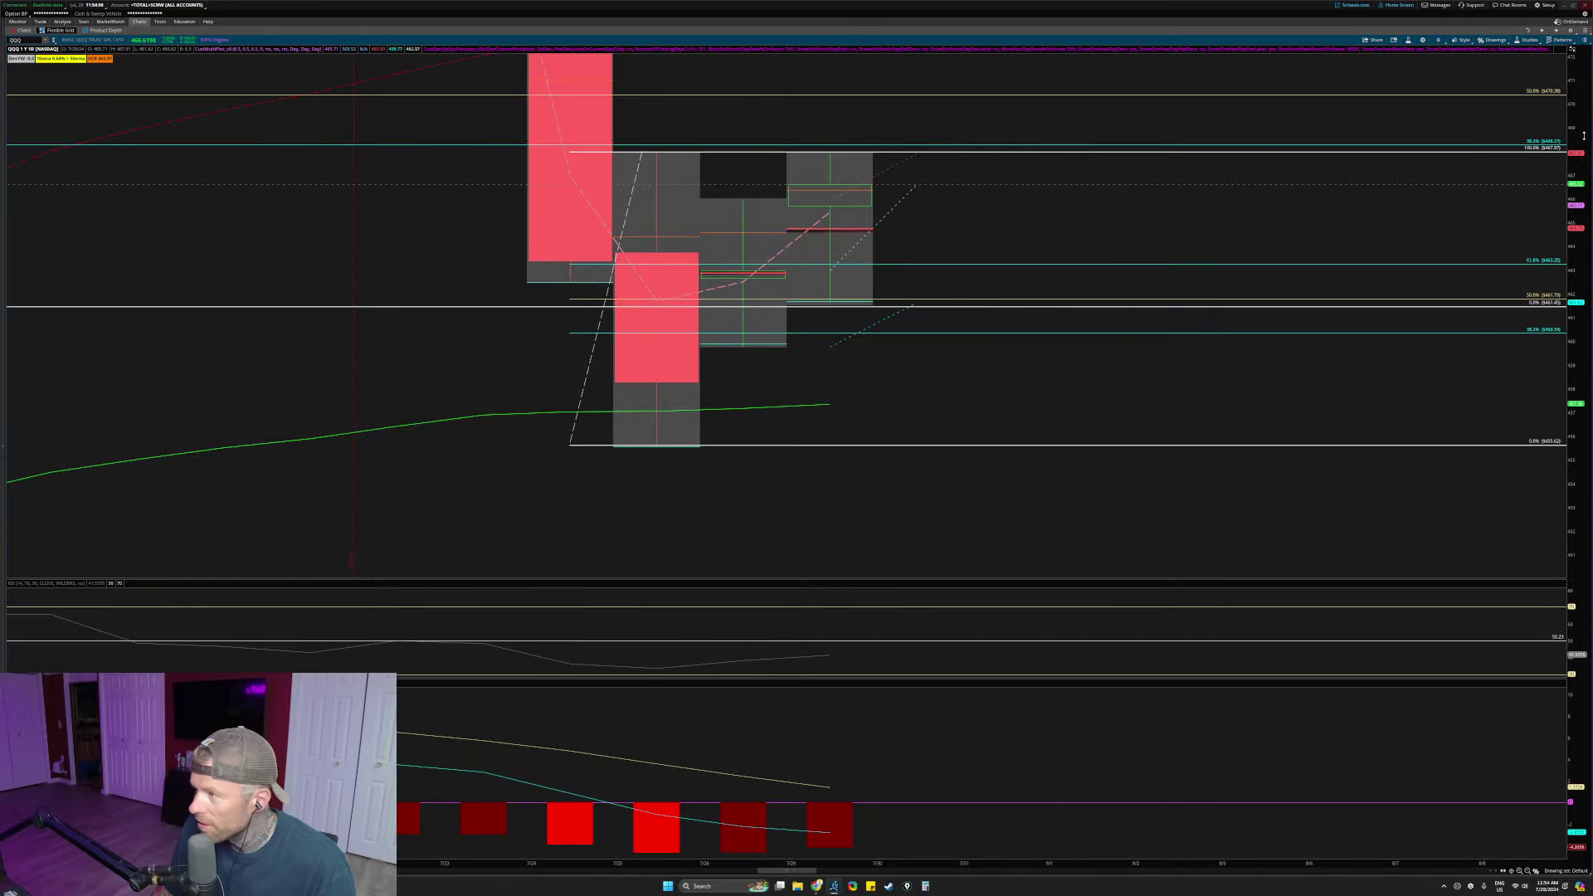
Step: Bracket the retracement's range, circle its red candle and the neighbouring candle with crosses, circle the matching MACD bar, and clear the markings
drag(1575, 173, 1575, 273)
scroll(1575, 132, down, 8)
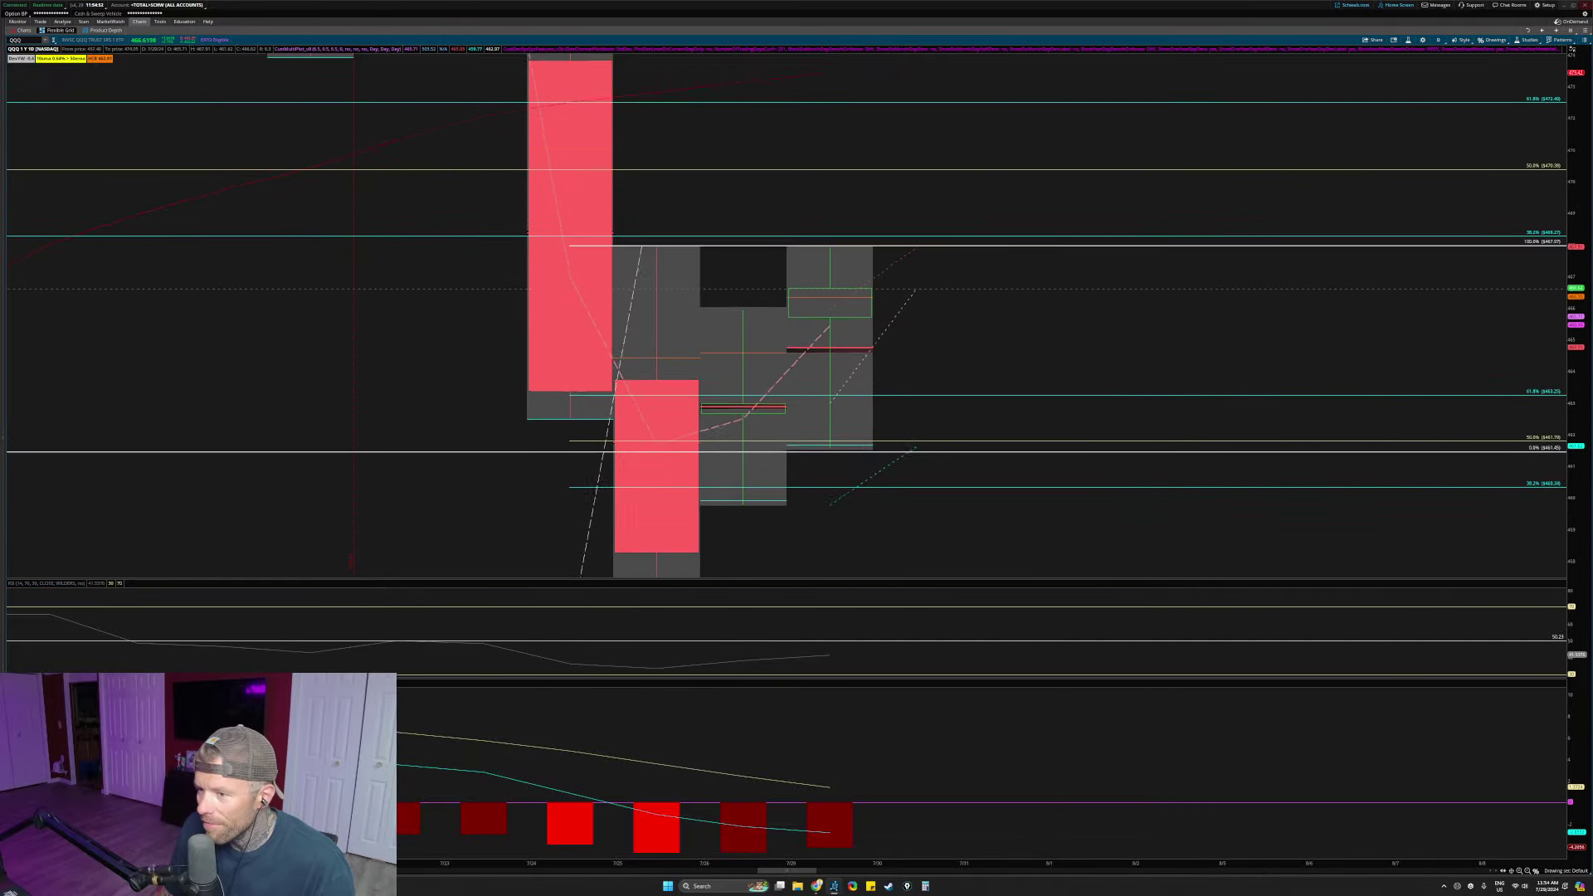
scroll(1575, 457, down, 3)
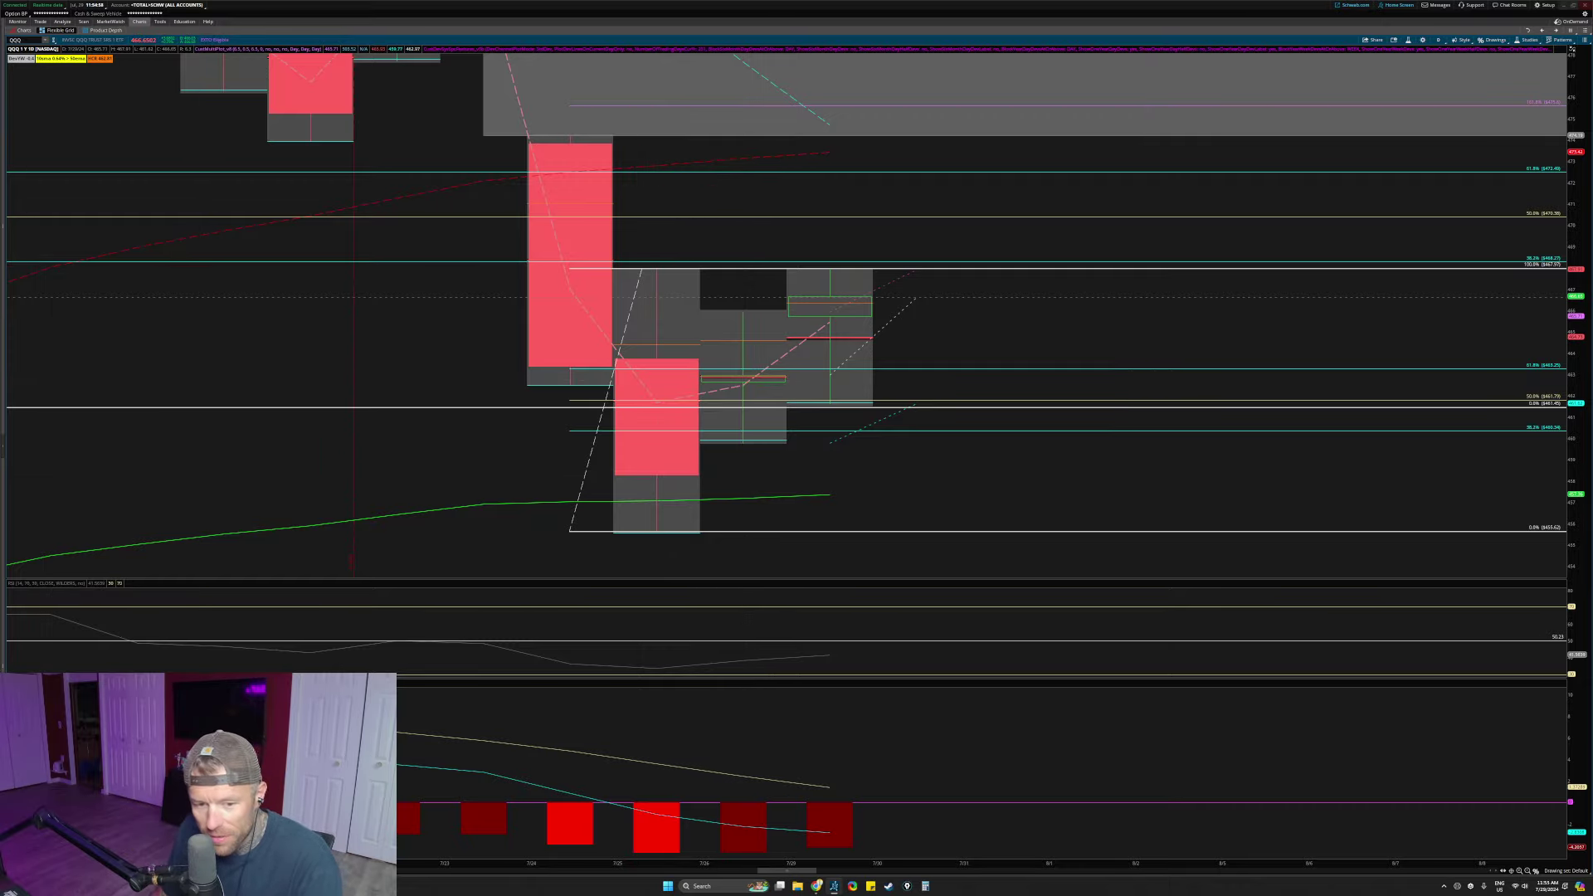
mouse_move(594, 274)
mouse_down()
mouse_move(453, 548)
mouse_move(599, 561)
mouse_up()
mouse_move(690, 749)
mouse_down()
mouse_move(599, 796)
mouse_move(700, 776)
mouse_up()
drag(660, 275, 629, 191)
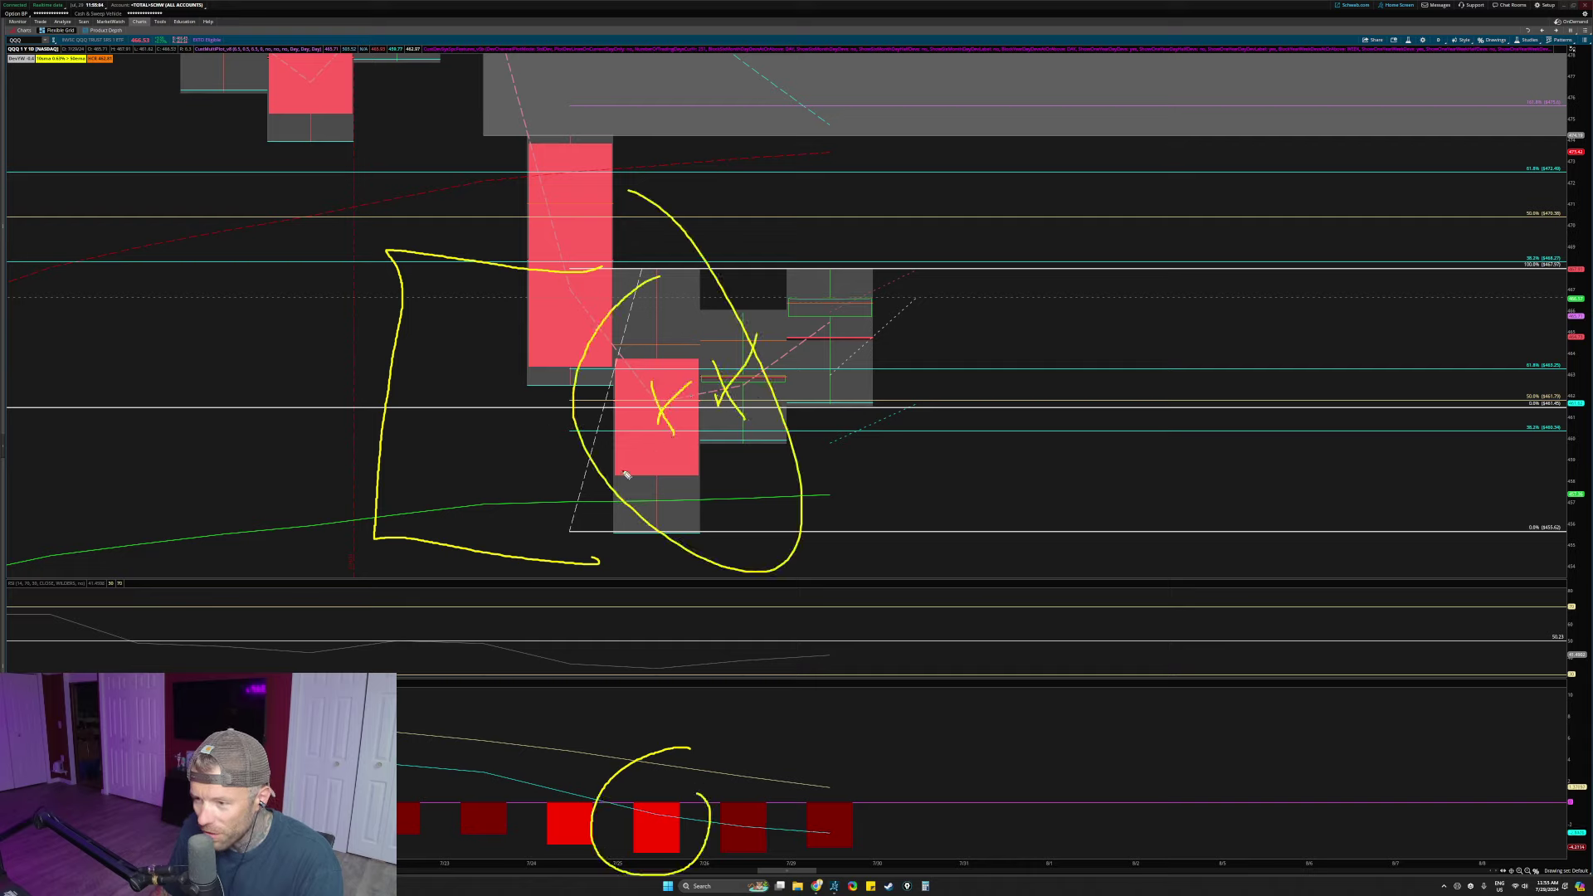
key(Escape)
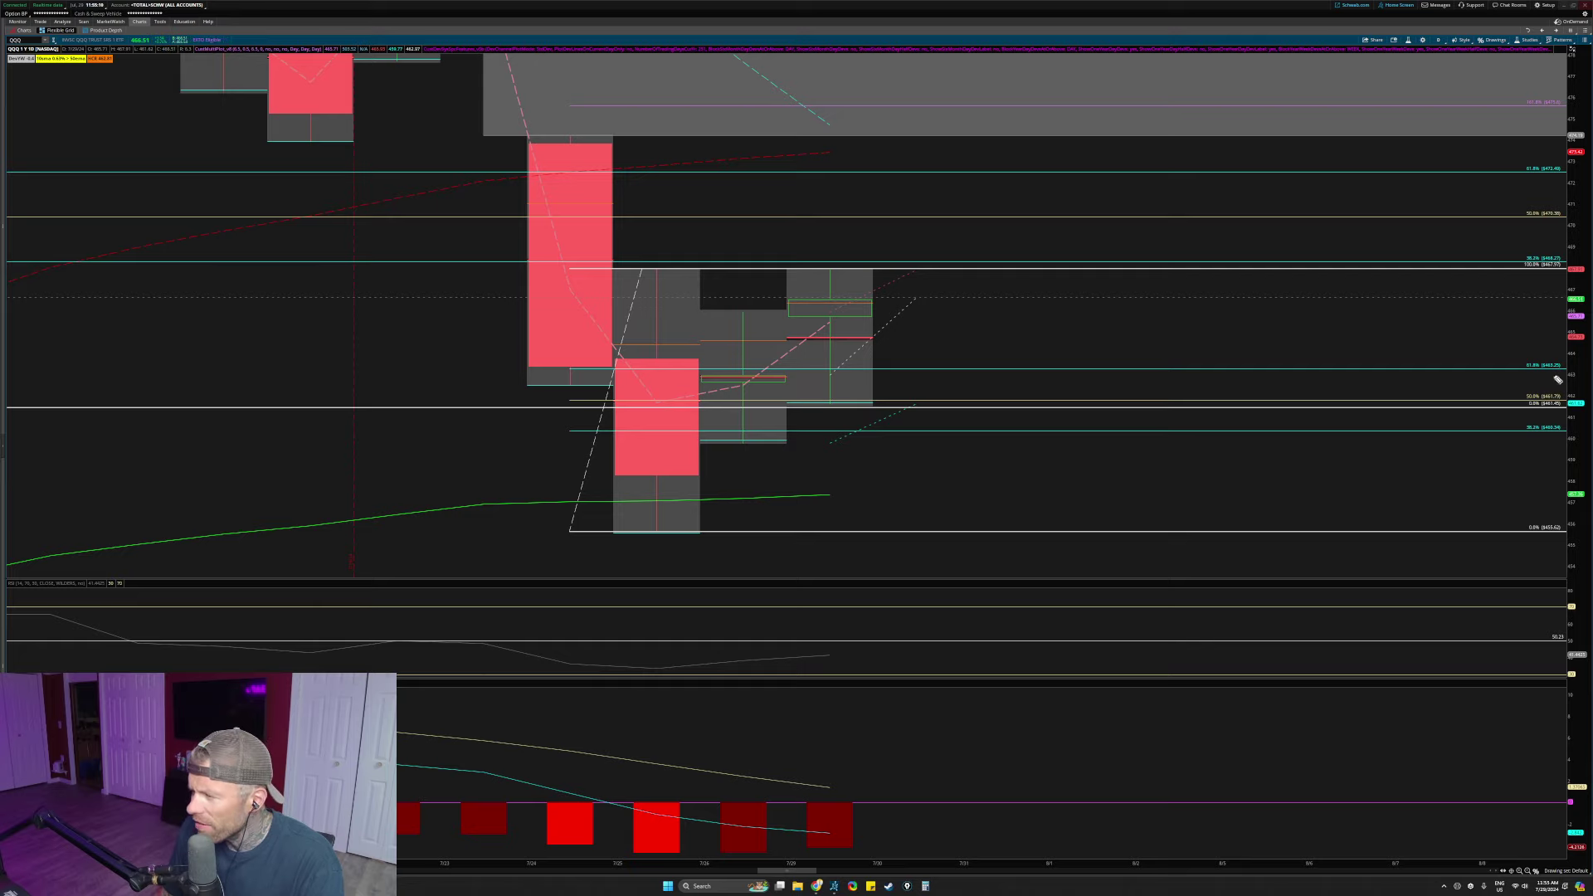
Step: Circle the labels of the retracement's 50% and 38.2% levels and its upper extension level inside the gap, and clear the markings
drag(1509, 395, 1536, 402)
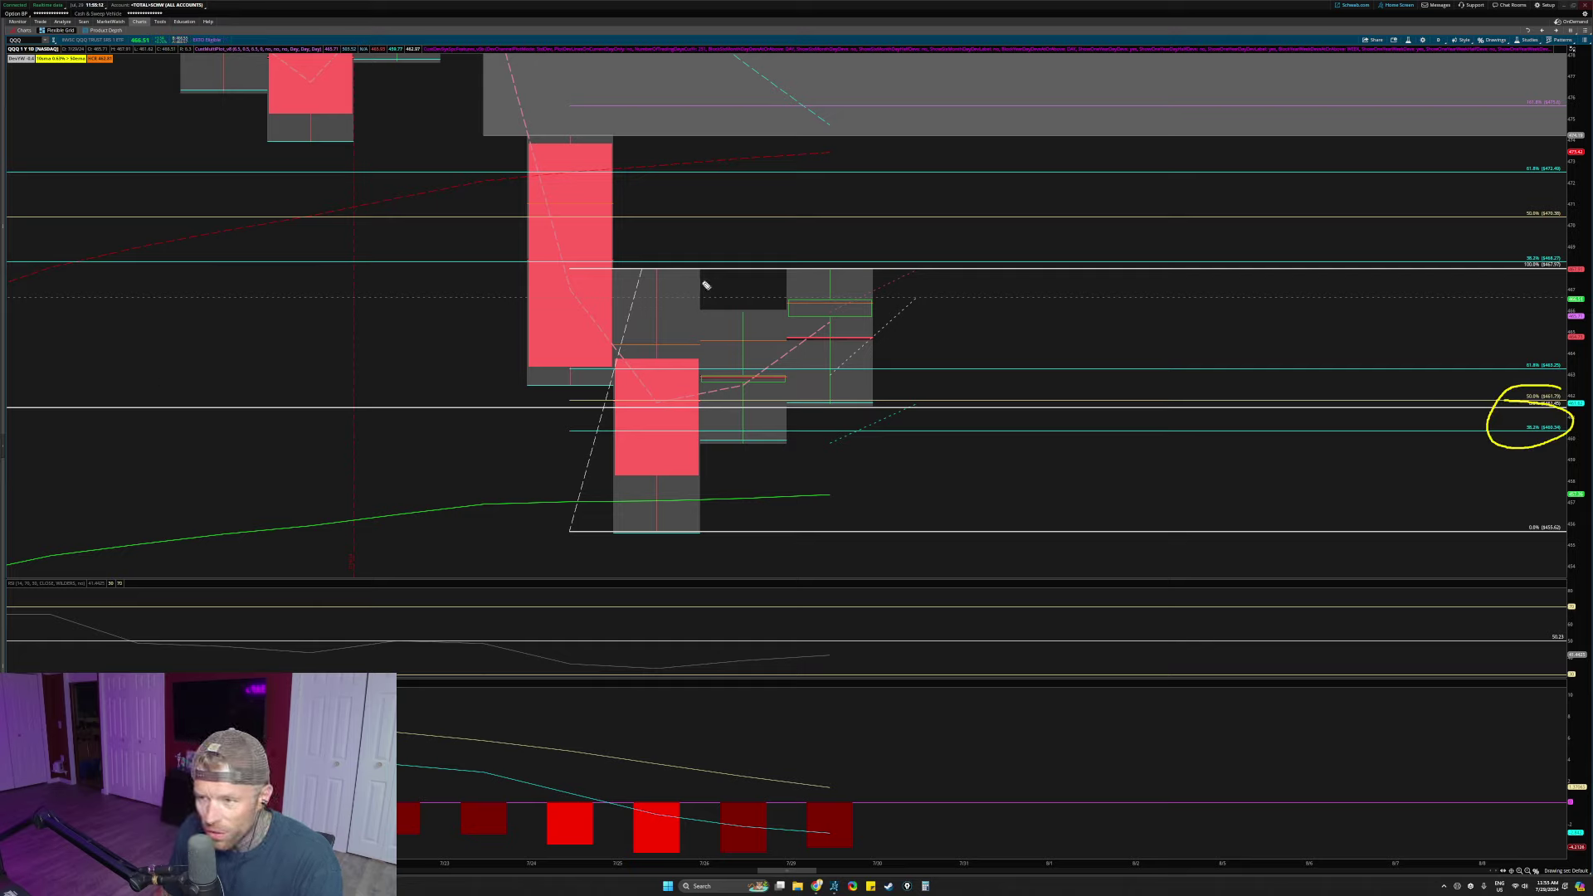
drag(1477, 72, 1571, 96)
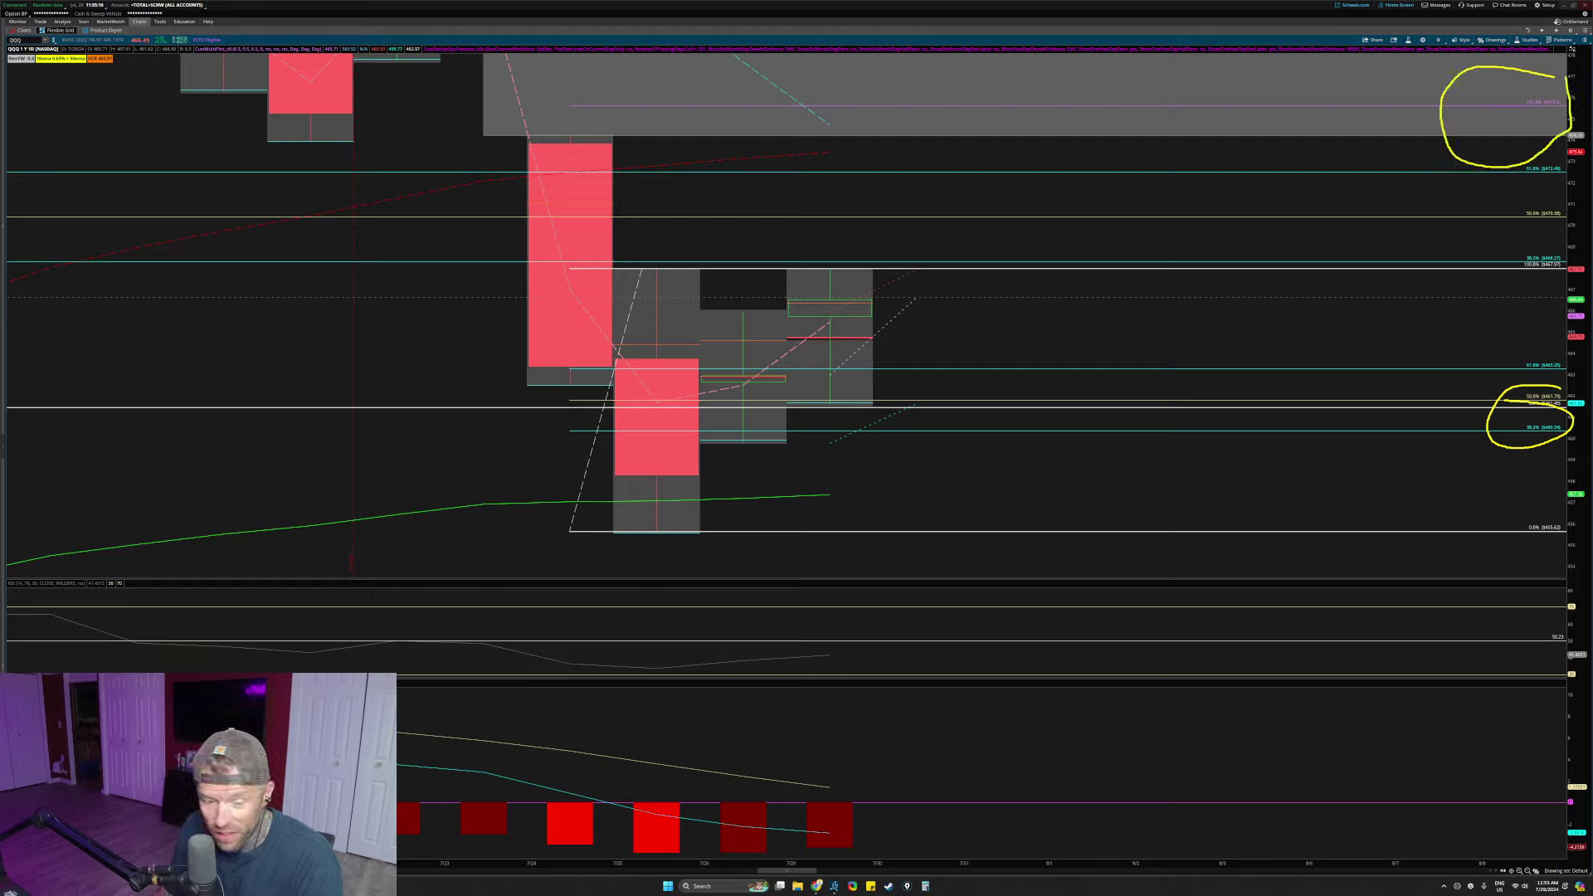
key(Escape)
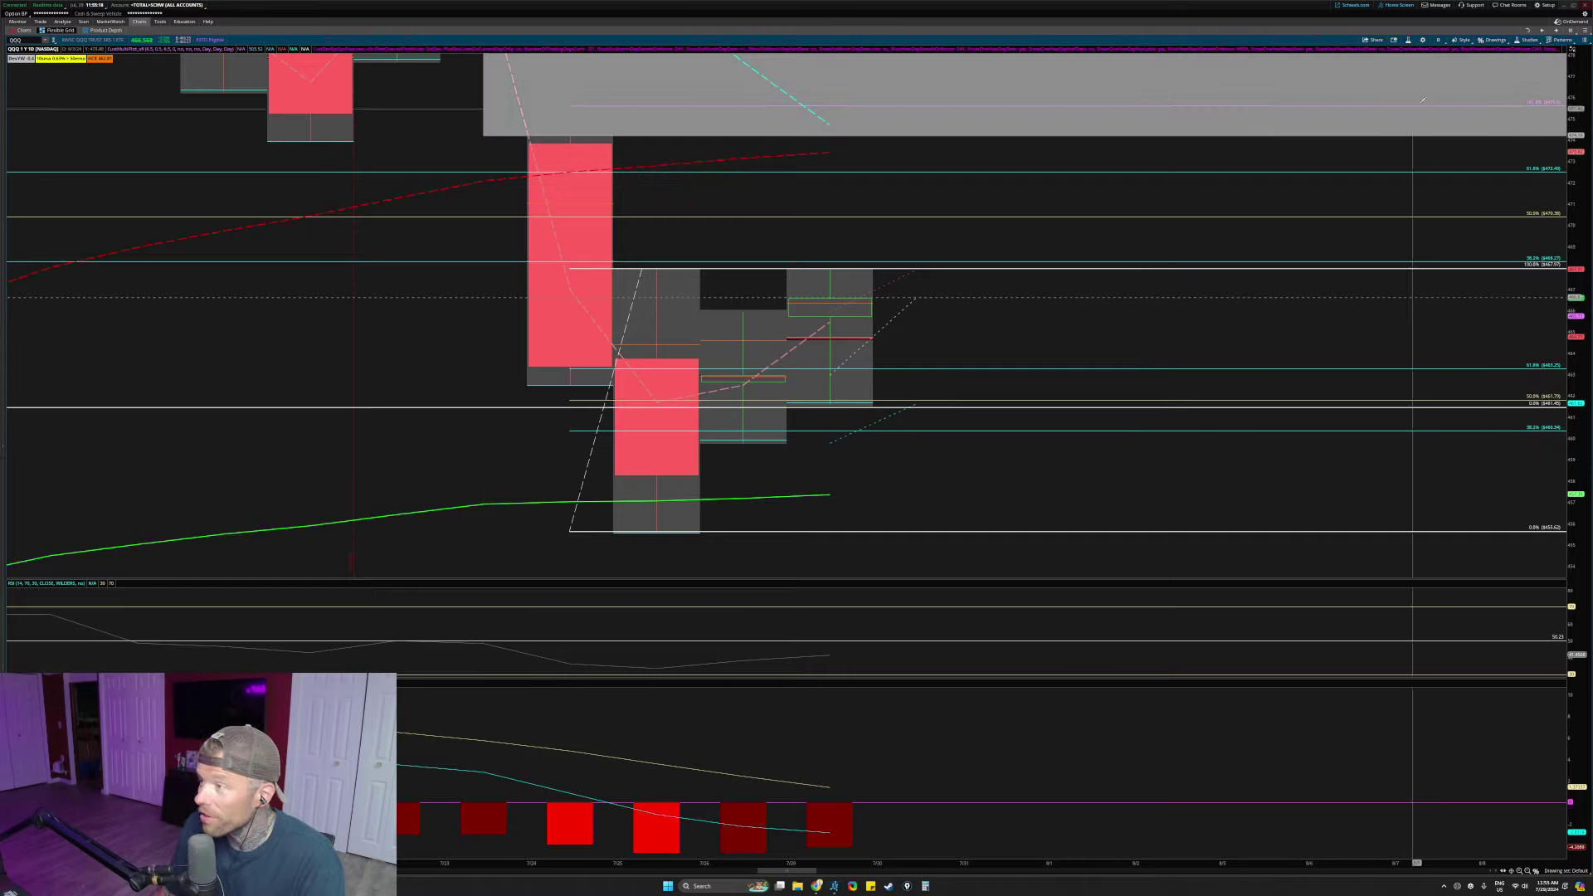
Step: Switch the chart to the 5-minute timeframe and delete the older Fibonacci retracement, keeping the newly drawn one
click(1438, 40)
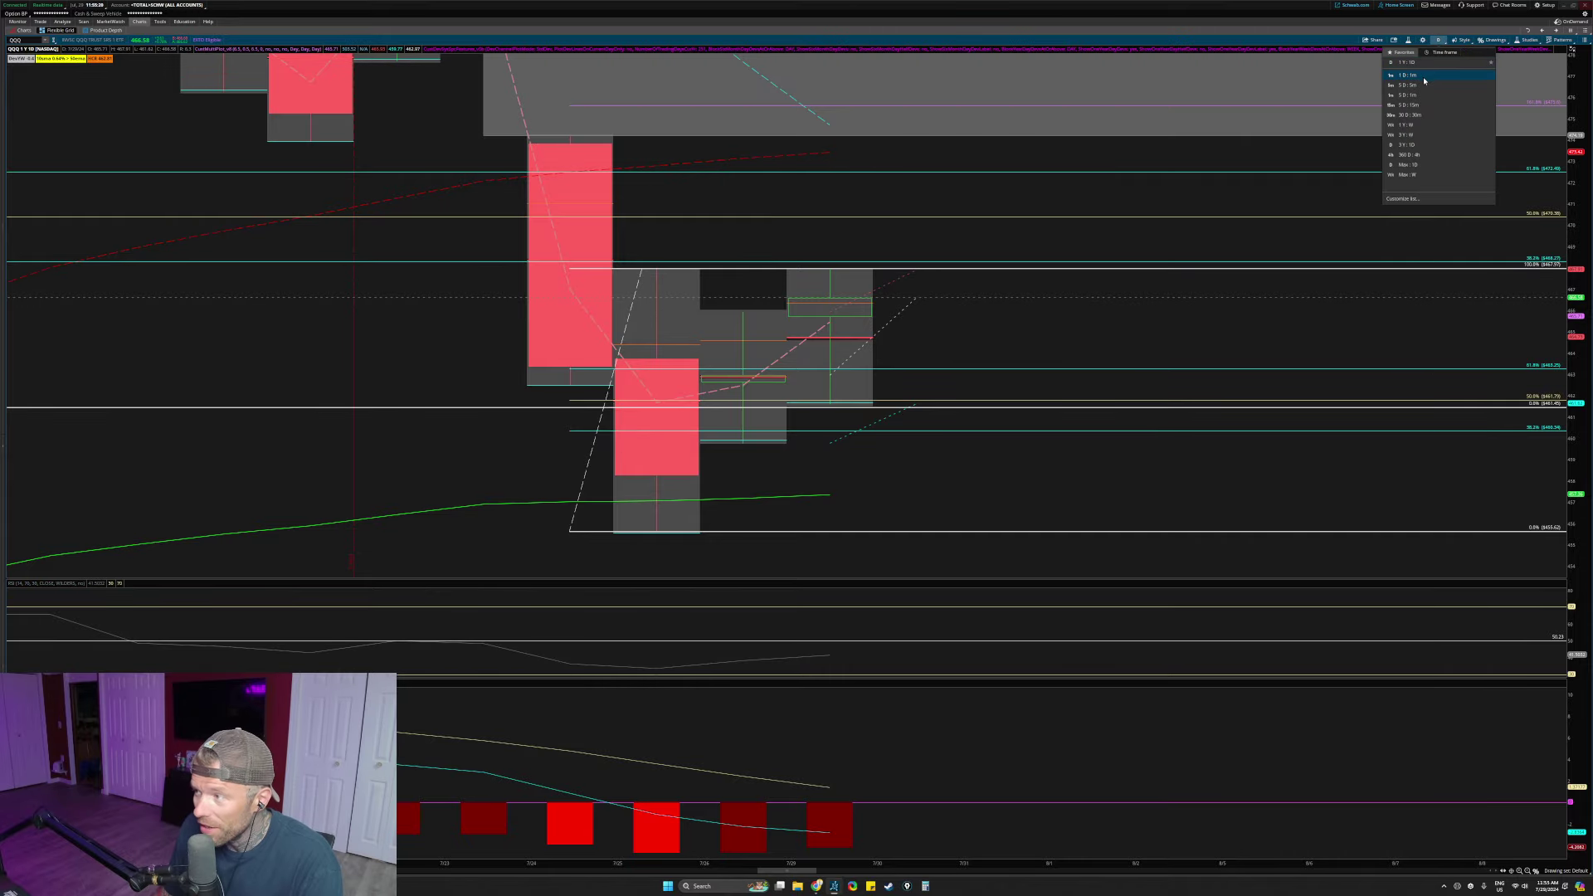
click(1424, 83)
drag(879, 265, 1577, 361)
drag(926, 102, 1163, 308)
scroll(1123, 236, up, 3)
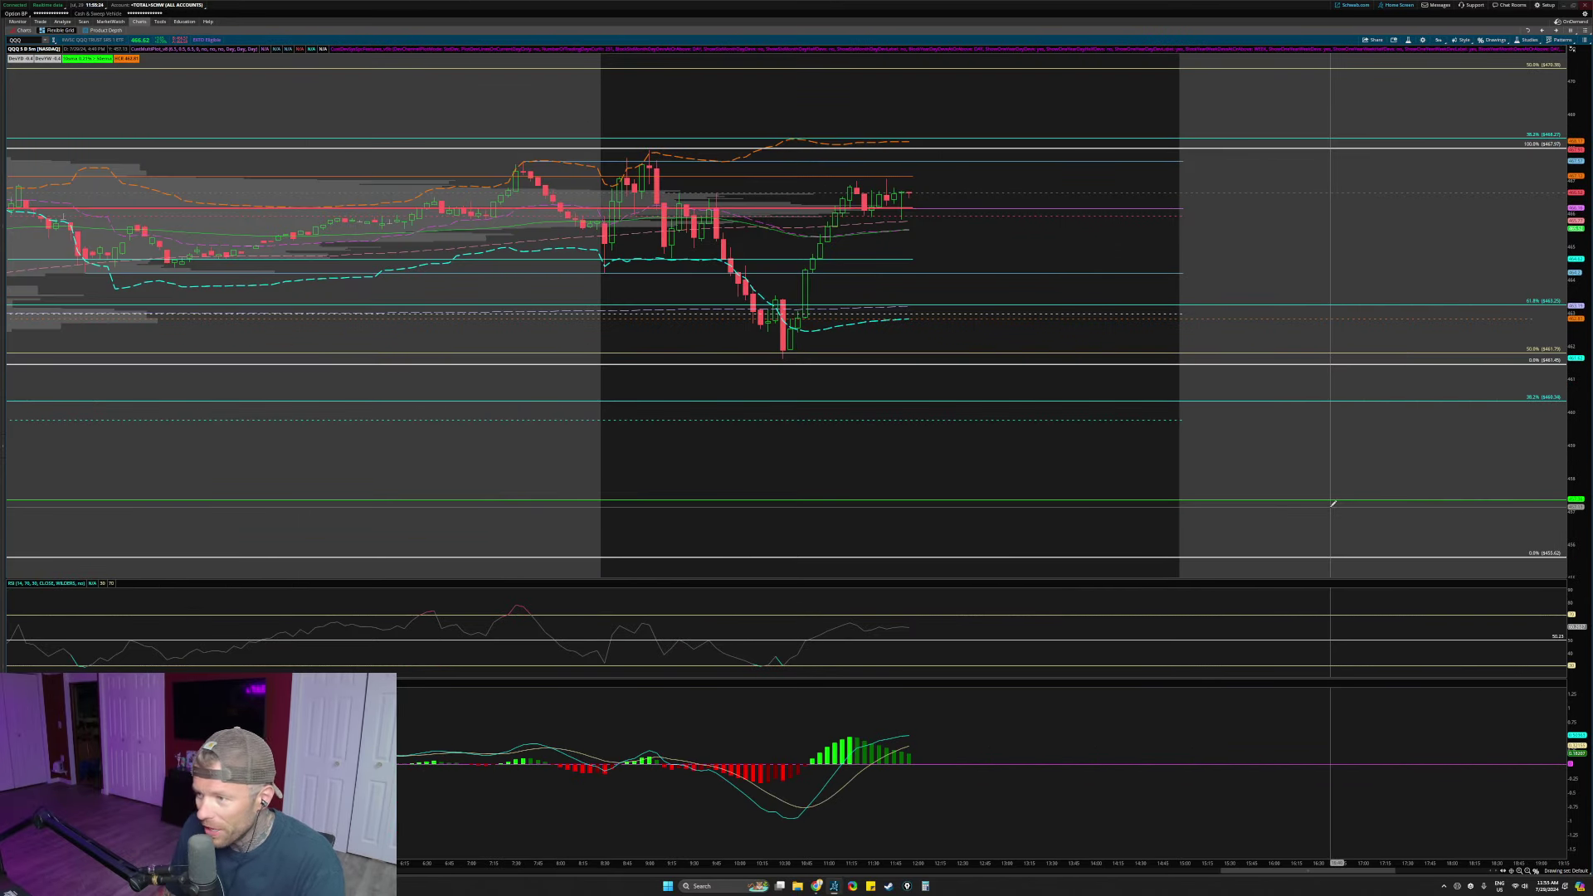
drag(1577, 302, 1577, 373)
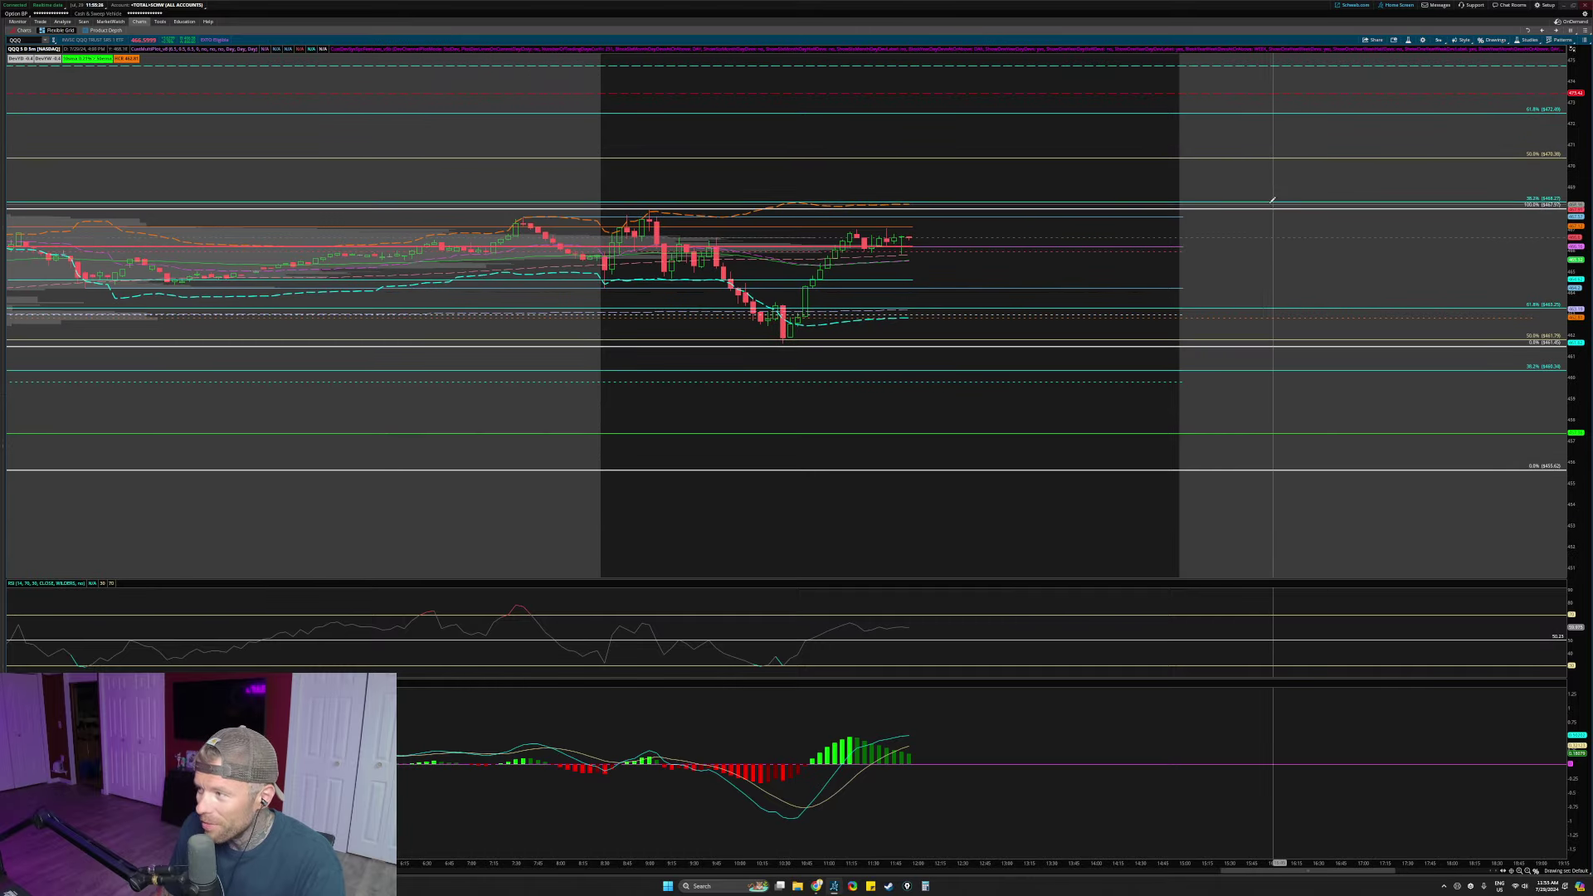
right_click(1280, 157)
click(1299, 190)
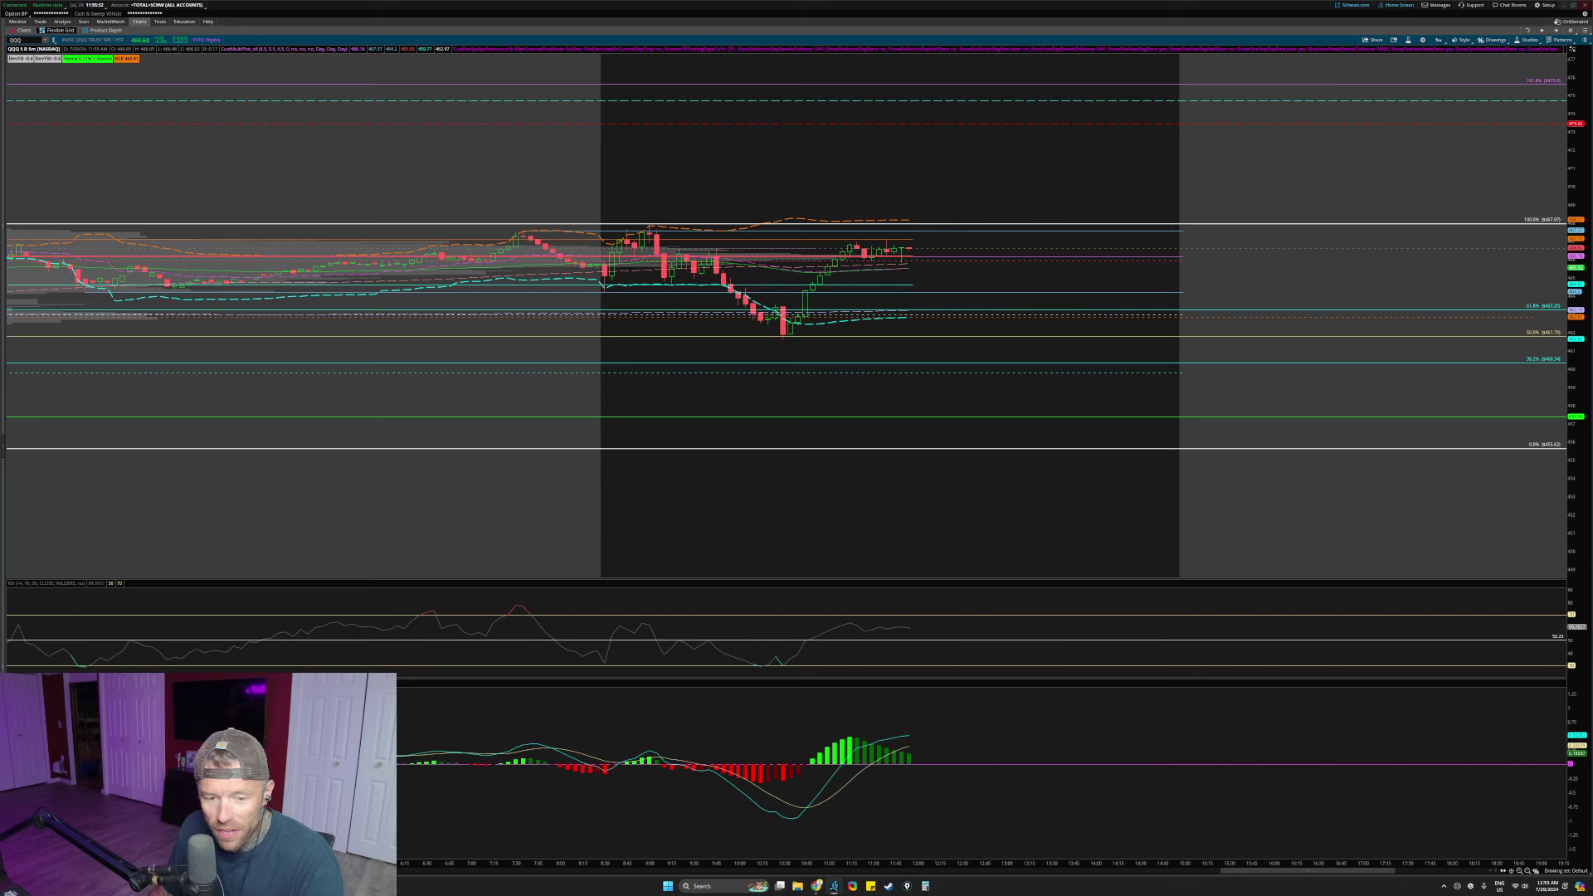
Step: Circle the 100% and 0% level labels, draw a rising arrow towards the circled upper extension label, and clear the markings
mouse_move(1560, 192)
mouse_down()
mouse_move(1490, 270)
mouse_move(1568, 192)
mouse_up()
drag(1566, 410, 1560, 460)
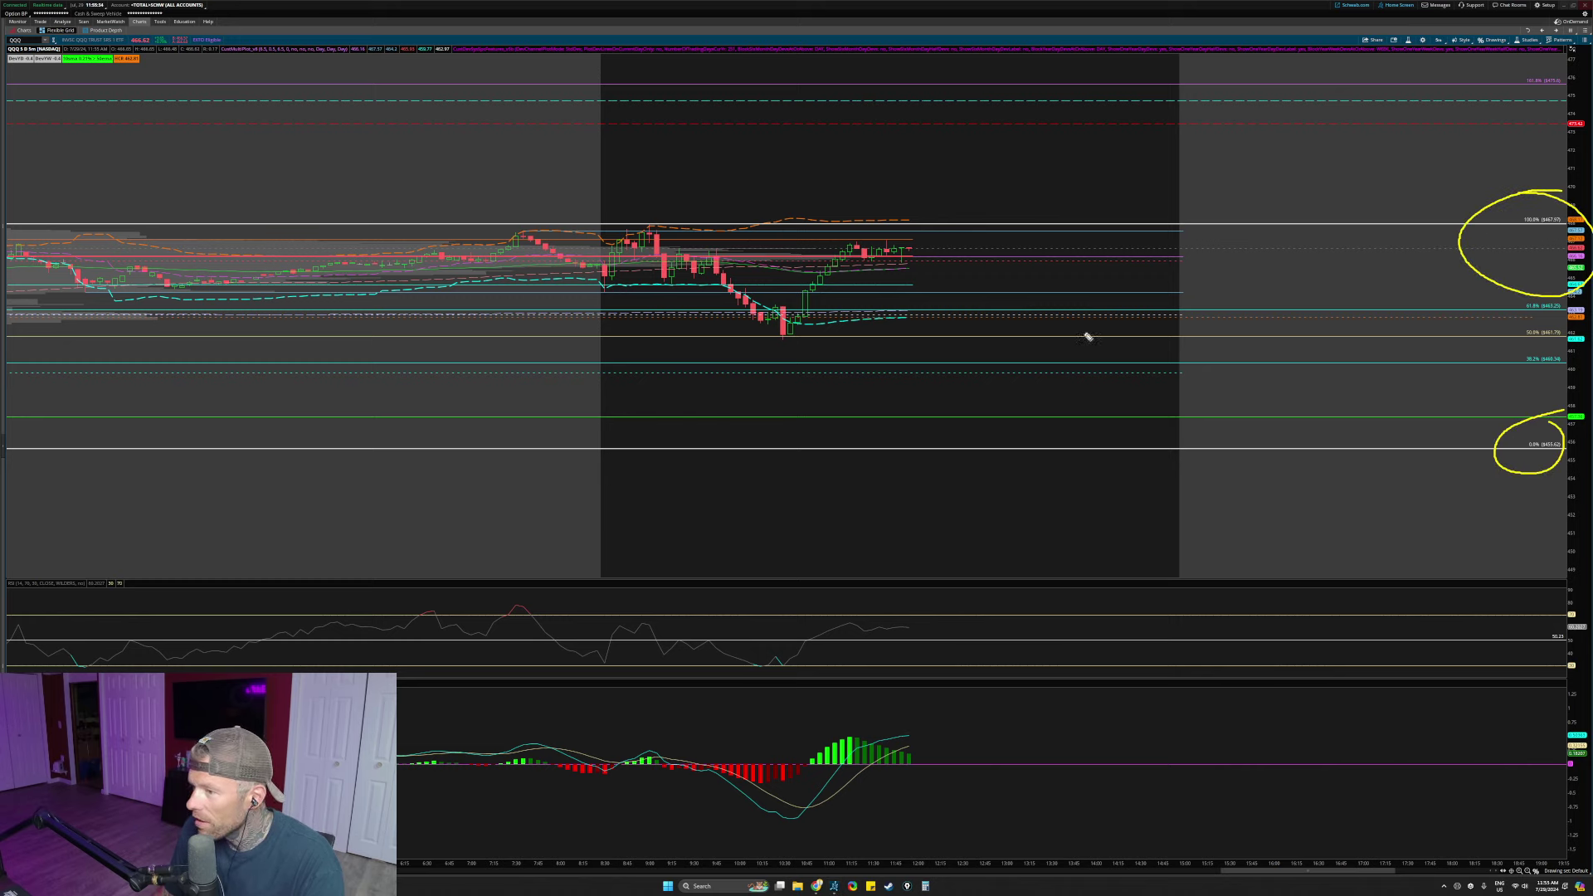
drag(1129, 343, 1252, 60)
drag(1179, 106, 1279, 78)
mouse_move(1554, 48)
mouse_down()
mouse_move(1536, 136)
mouse_move(1523, 39)
mouse_up()
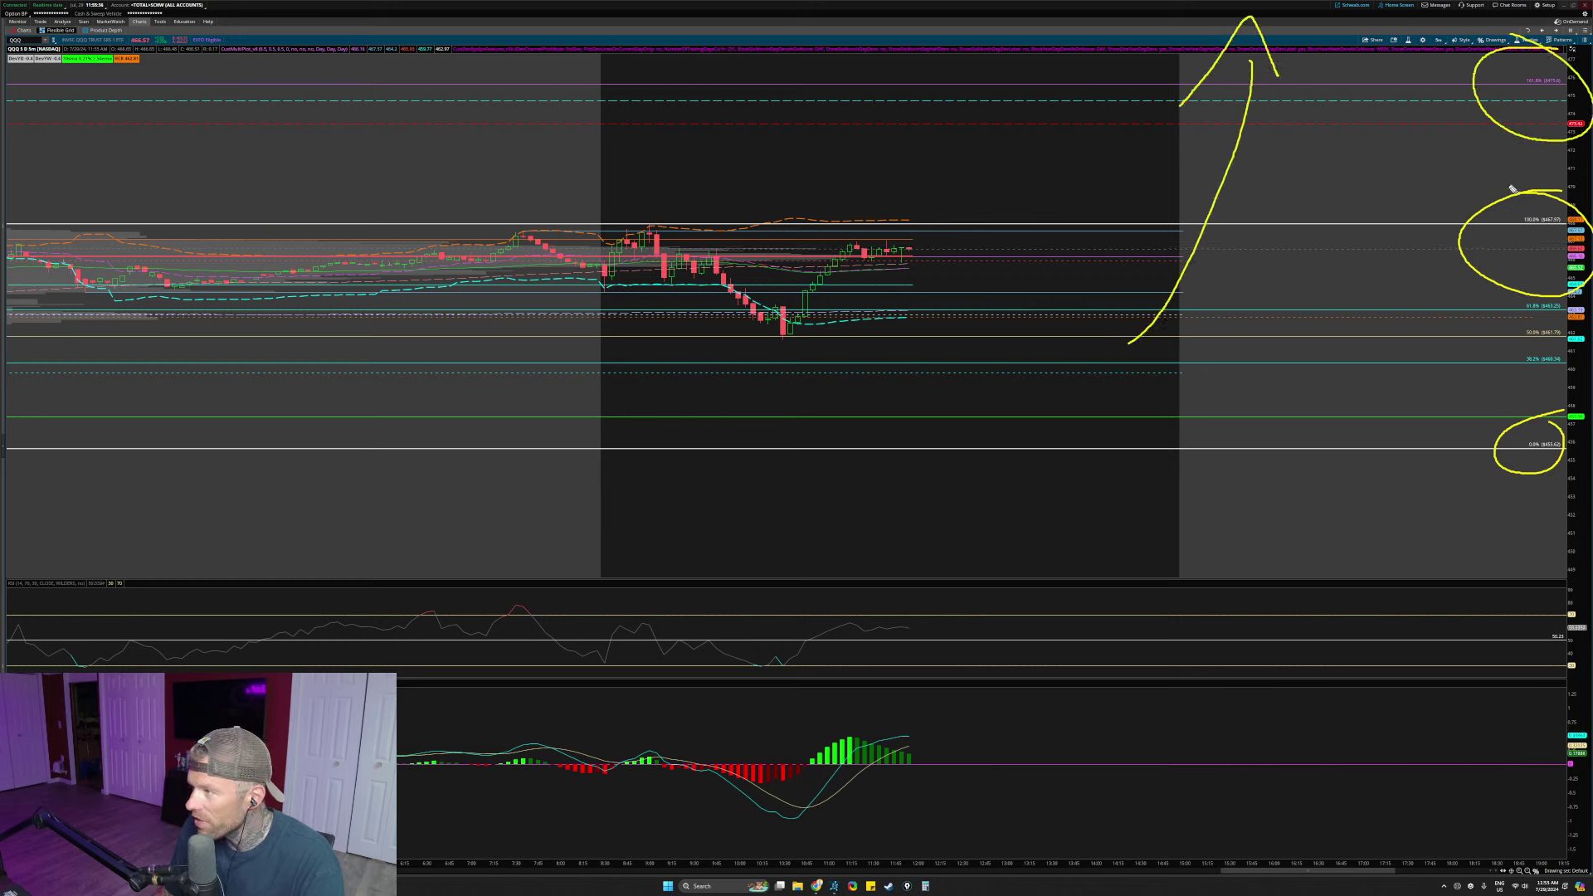
drag(1344, 161, 1562, 86)
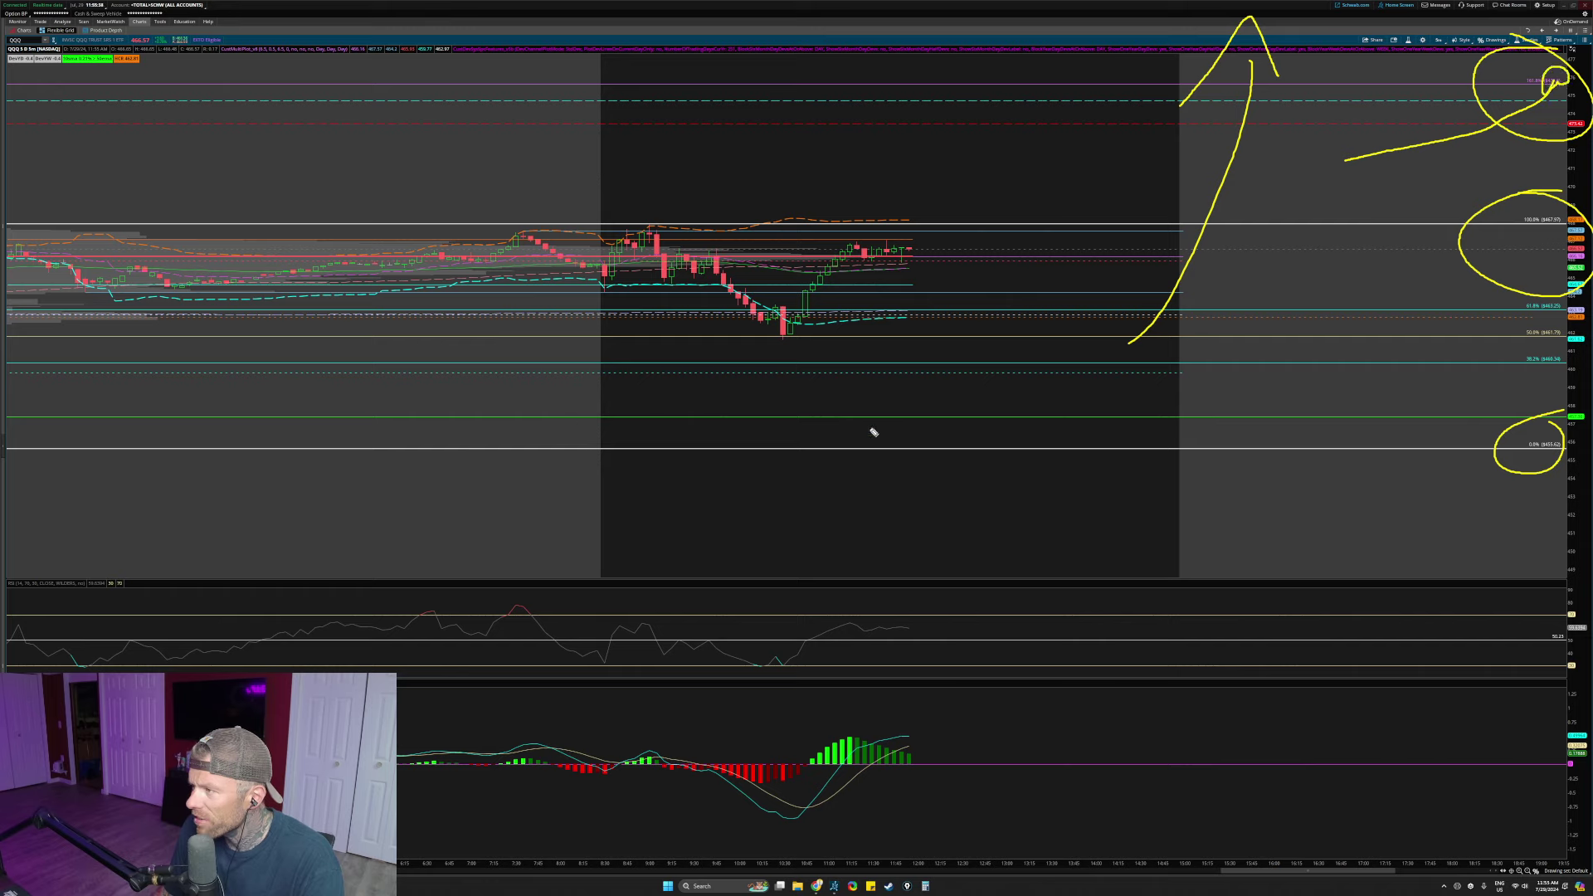
key(Escape)
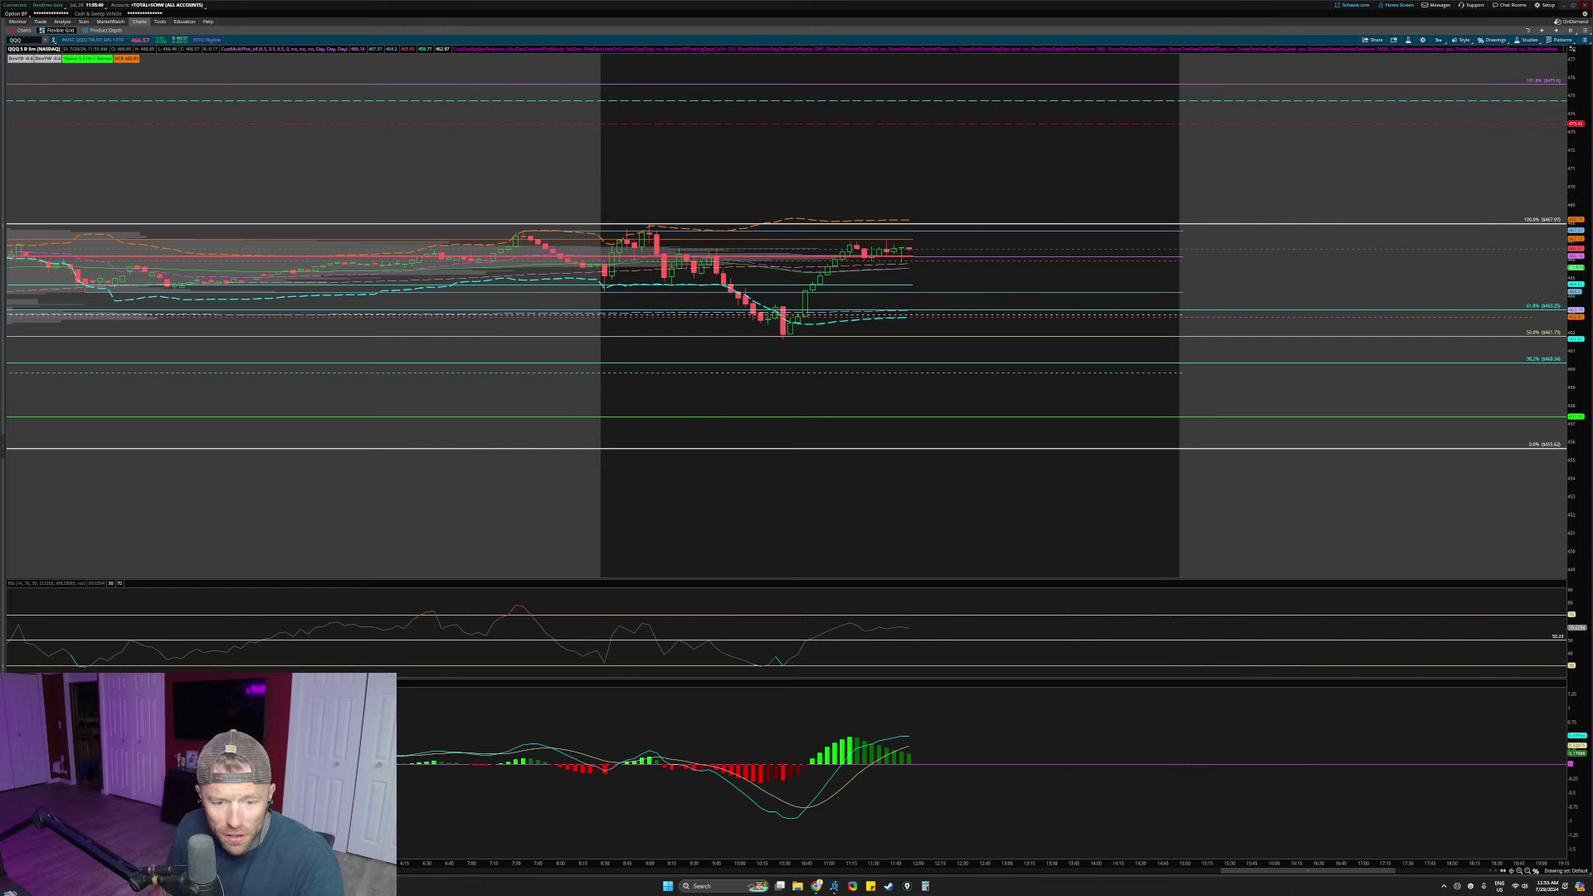
Step: Circle the 100% label and morning high, trace the V-shaped recovery with upward and downward arrows from the recent candles, and clear the markings
drag(1567, 207, 1555, 258)
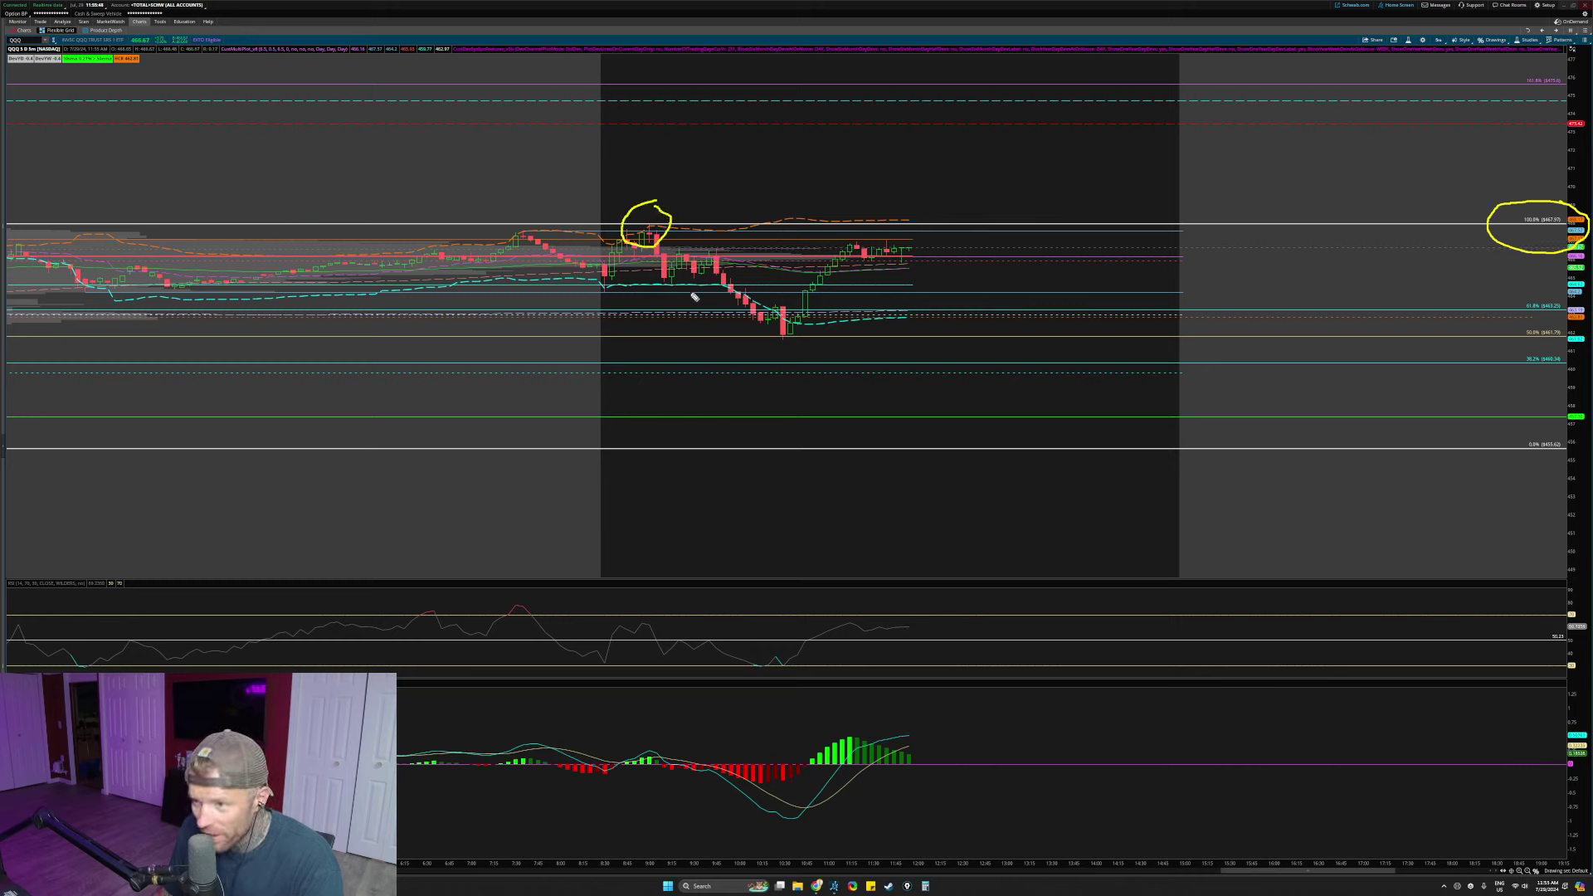
drag(771, 328, 853, 251)
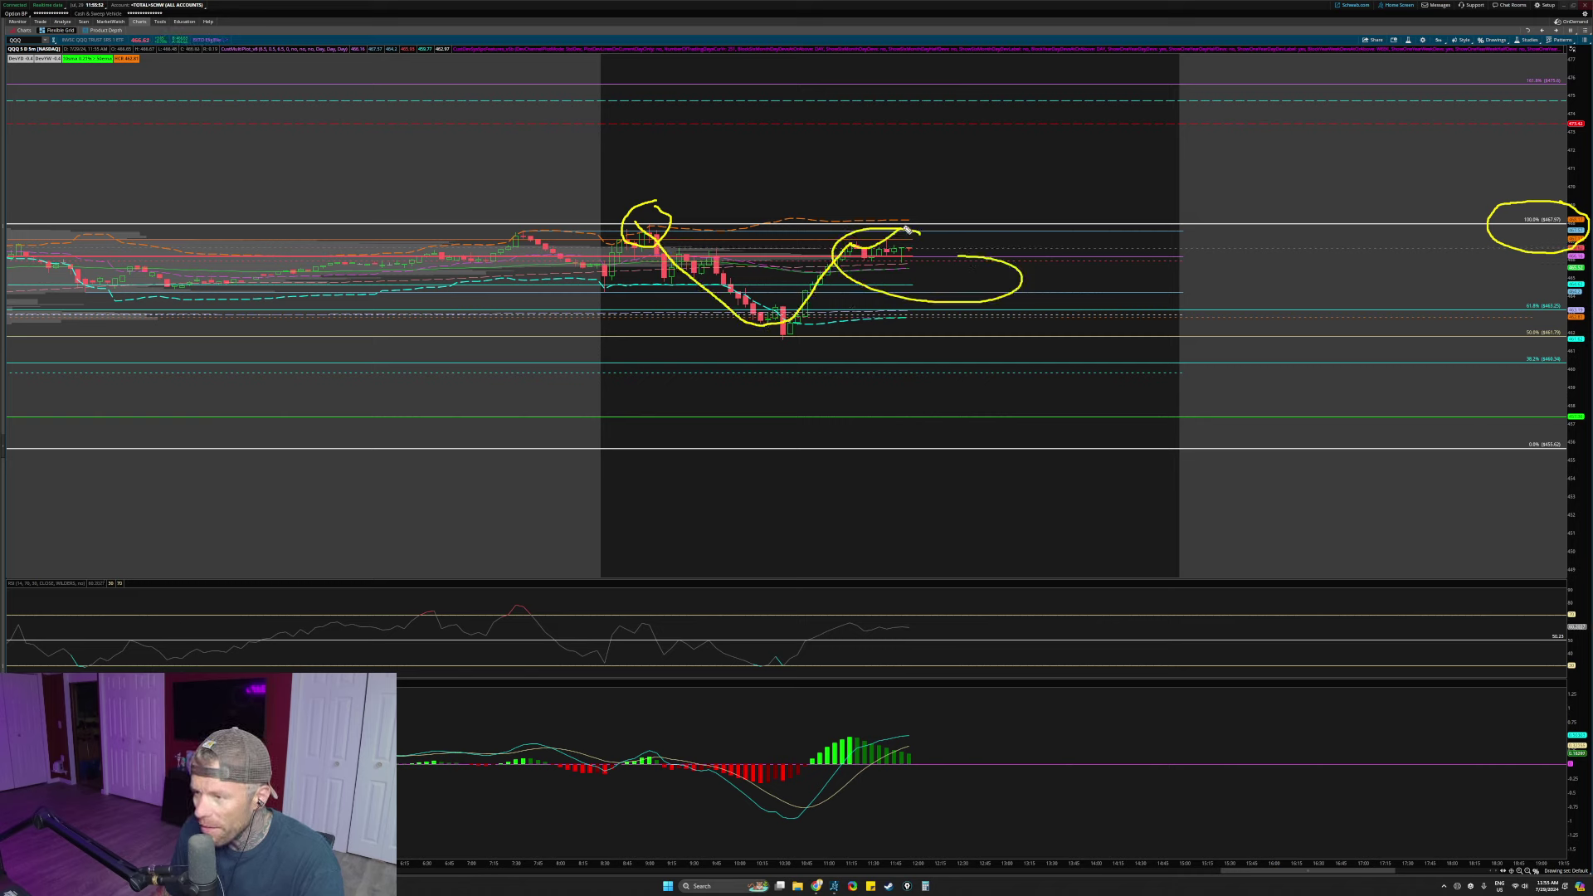
drag(889, 182, 961, 224)
mouse_move(848, 246)
mouse_down()
mouse_move(960, 399)
mouse_move(982, 358)
mouse_up()
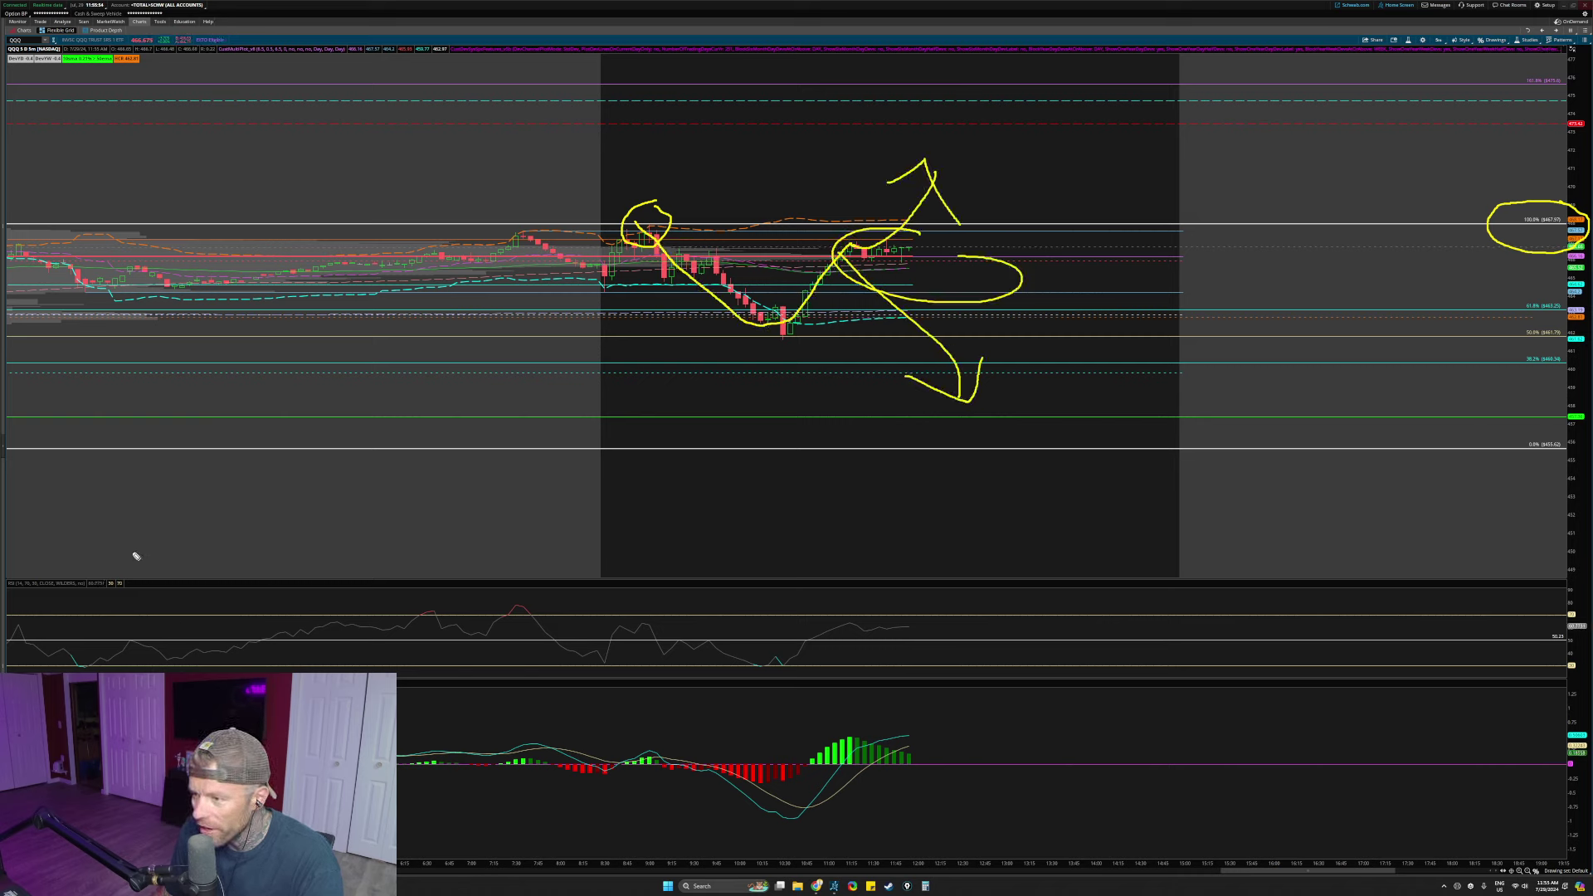
key(Escape)
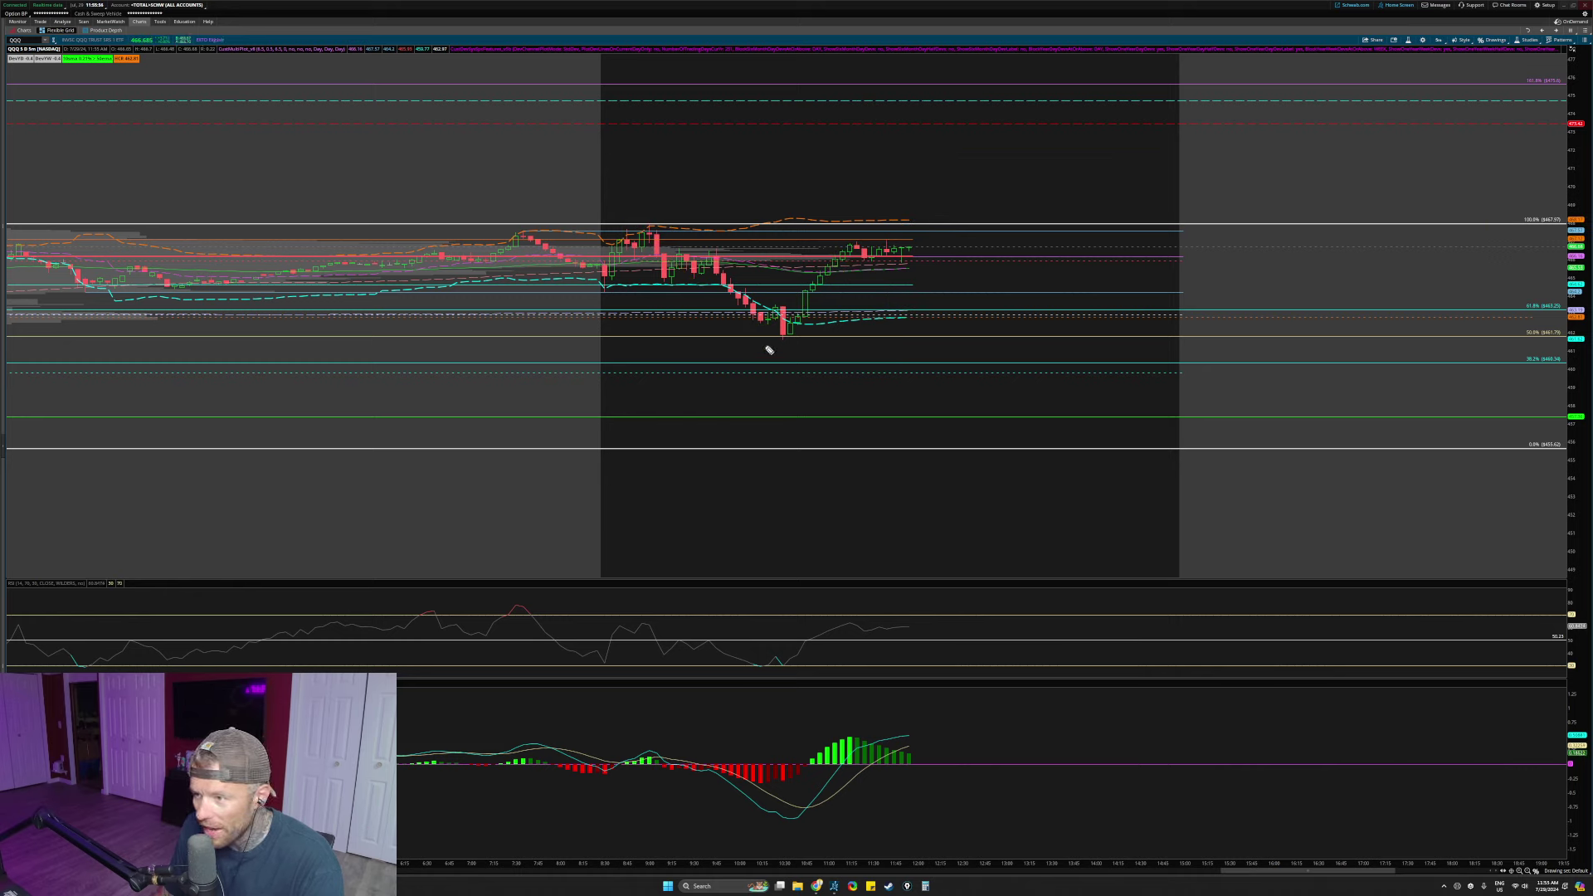
Step: Trace the rise from the day's low through a breakout and pullback, circle its target and the upper extension label, and clear the markings
mouse_move(772, 341)
mouse_down()
mouse_move(903, 254)
mouse_move(946, 203)
mouse_move(1016, 184)
mouse_move(1029, 103)
mouse_move(1045, 107)
mouse_up()
drag(1560, 68, 1532, 62)
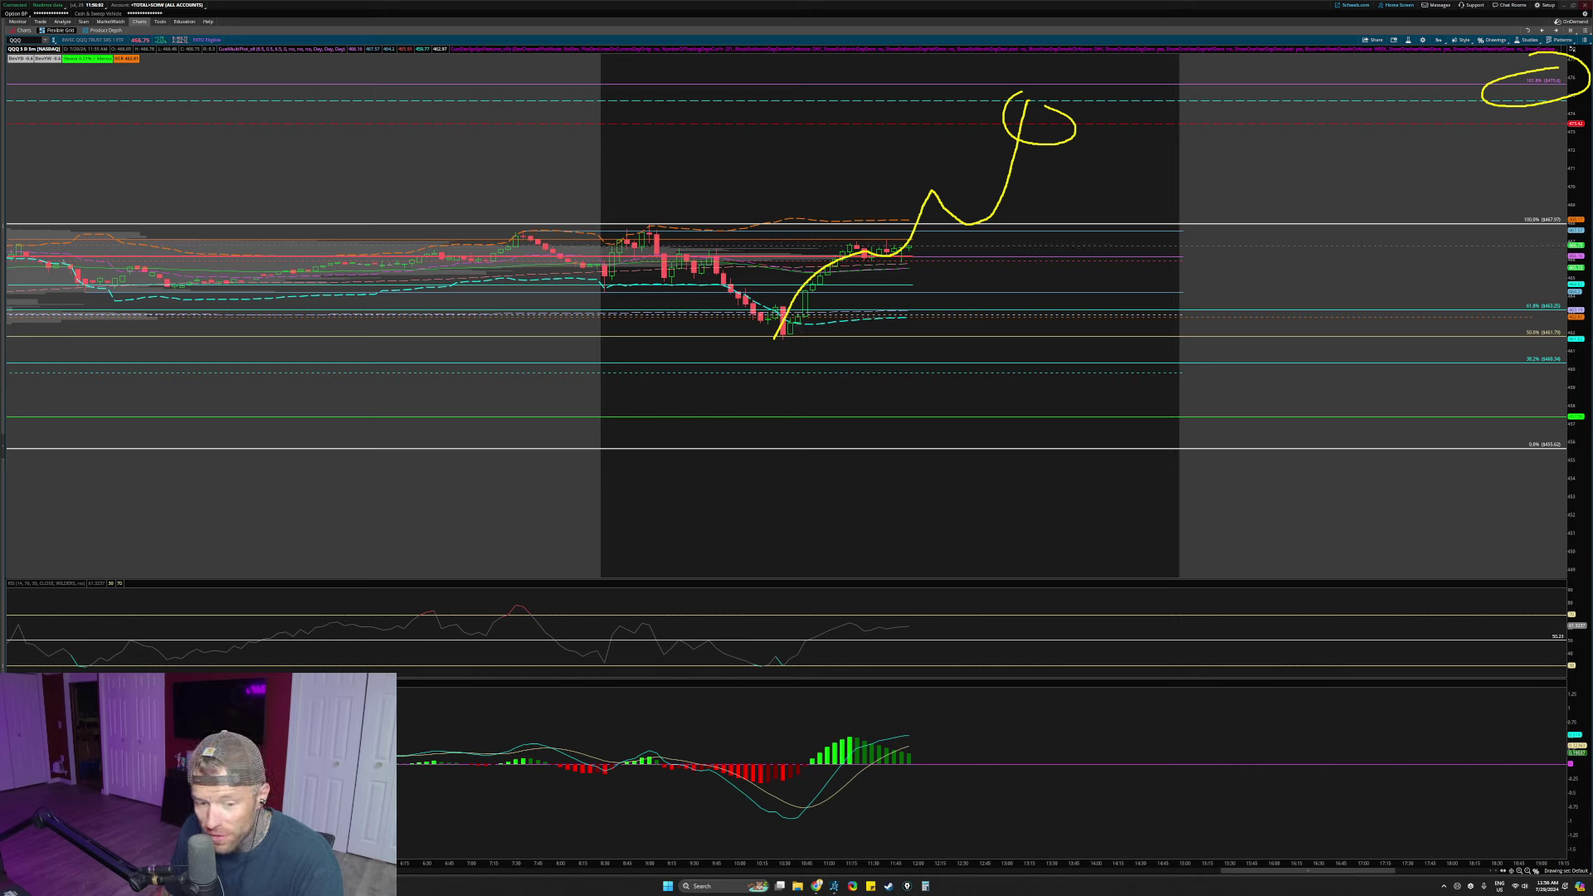
key(ctrl+shift+6)
Step: Circle the 100% label, sketch a breakout, retest and renewed rise from the latest candles, circle the upper extension label, and clear the markings
mouse_move(1571, 213)
mouse_down()
mouse_move(1503, 215)
mouse_move(1556, 197)
mouse_up()
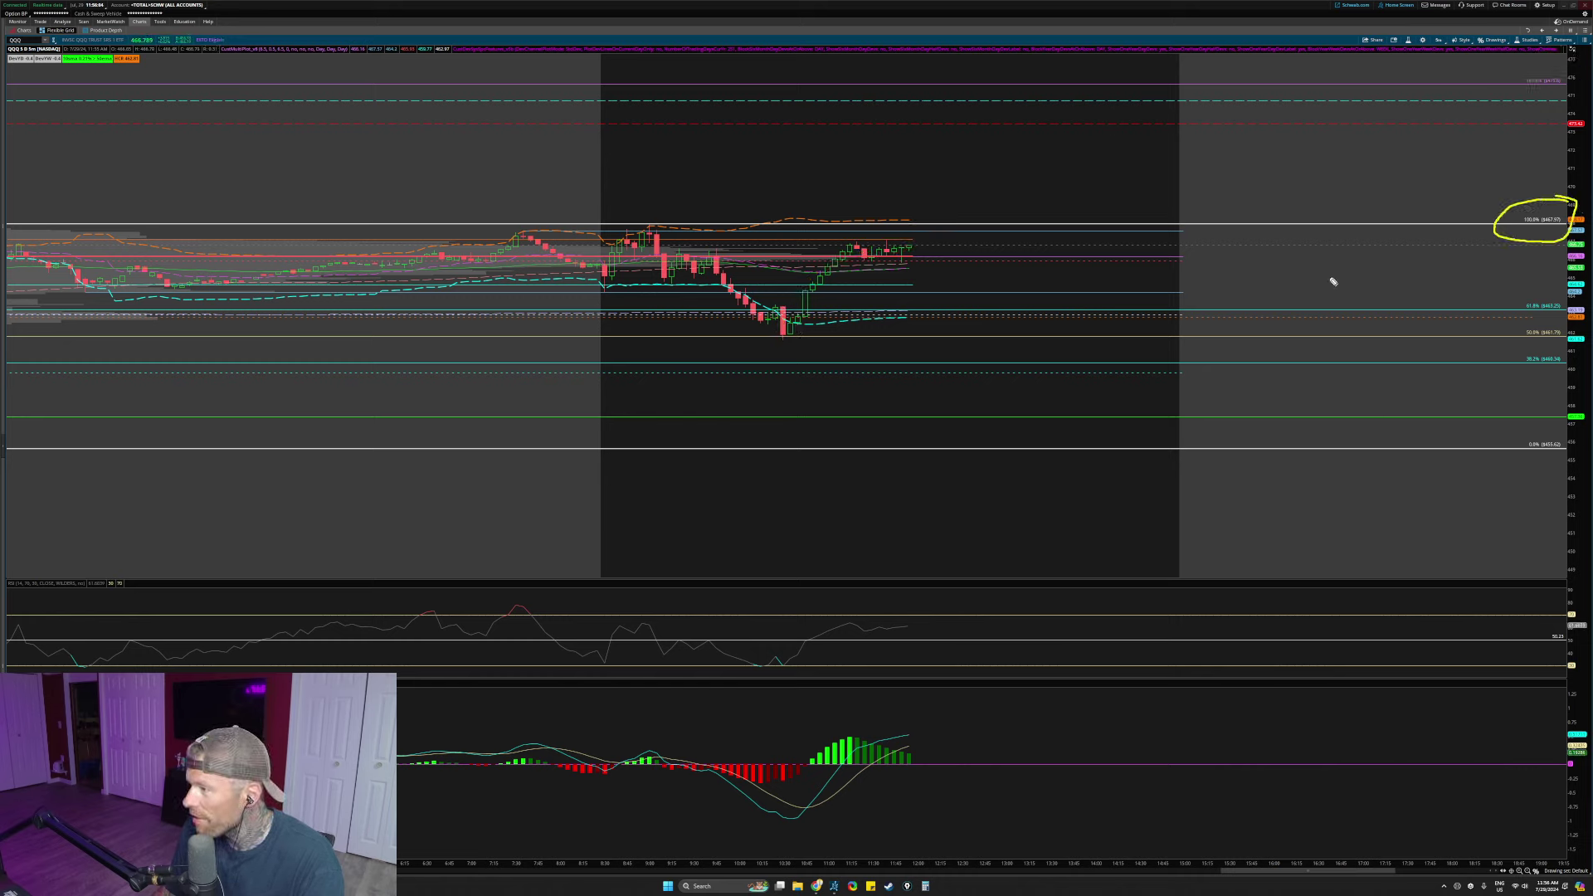
mouse_move(879, 248)
mouse_down()
mouse_move(970, 176)
mouse_move(996, 221)
mouse_move(1108, 127)
mouse_up()
mouse_move(1560, 61)
mouse_down()
mouse_move(1514, 114)
mouse_move(1571, 70)
mouse_up()
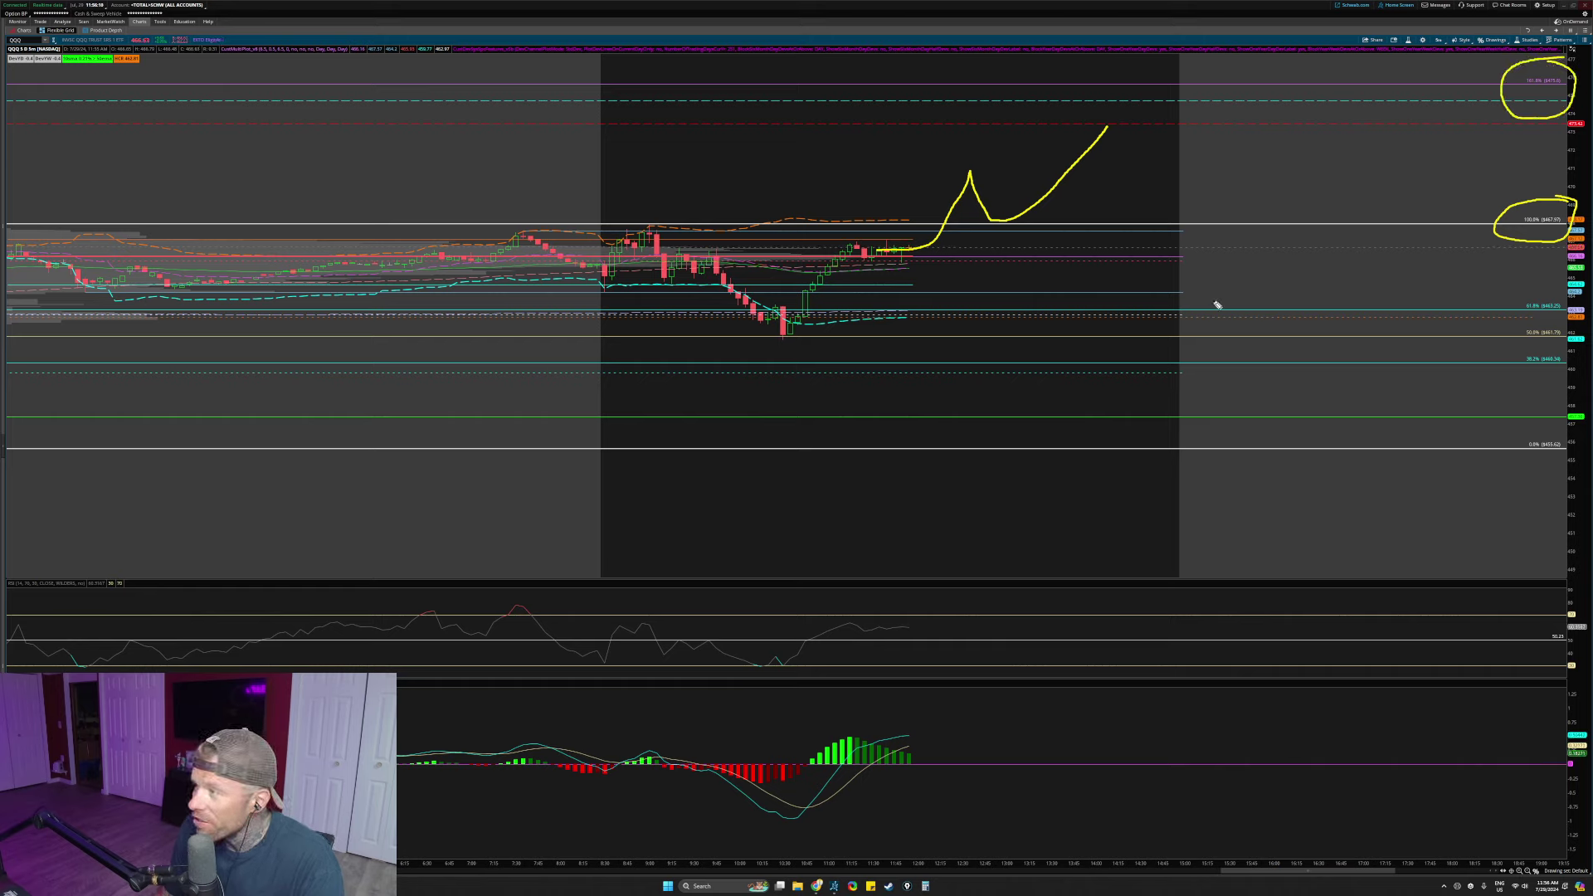
key(Escape)
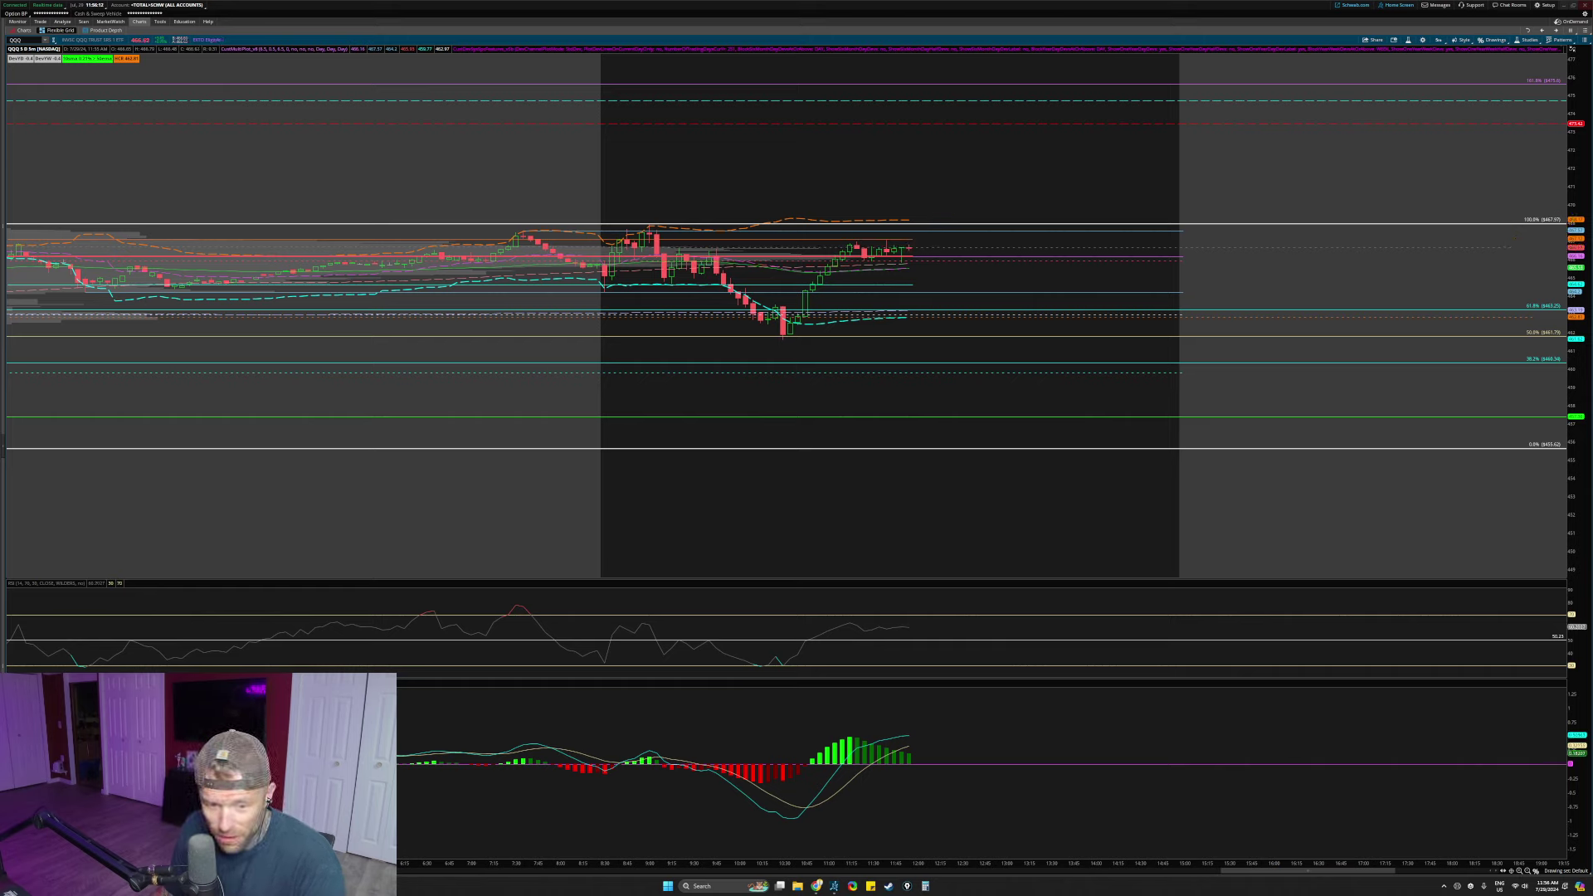
Step: Return the chart to the 1-year daily timeframe to view the retracement against the wider price history
click(1439, 40)
click(1421, 115)
scroll(576, 339, up, 10)
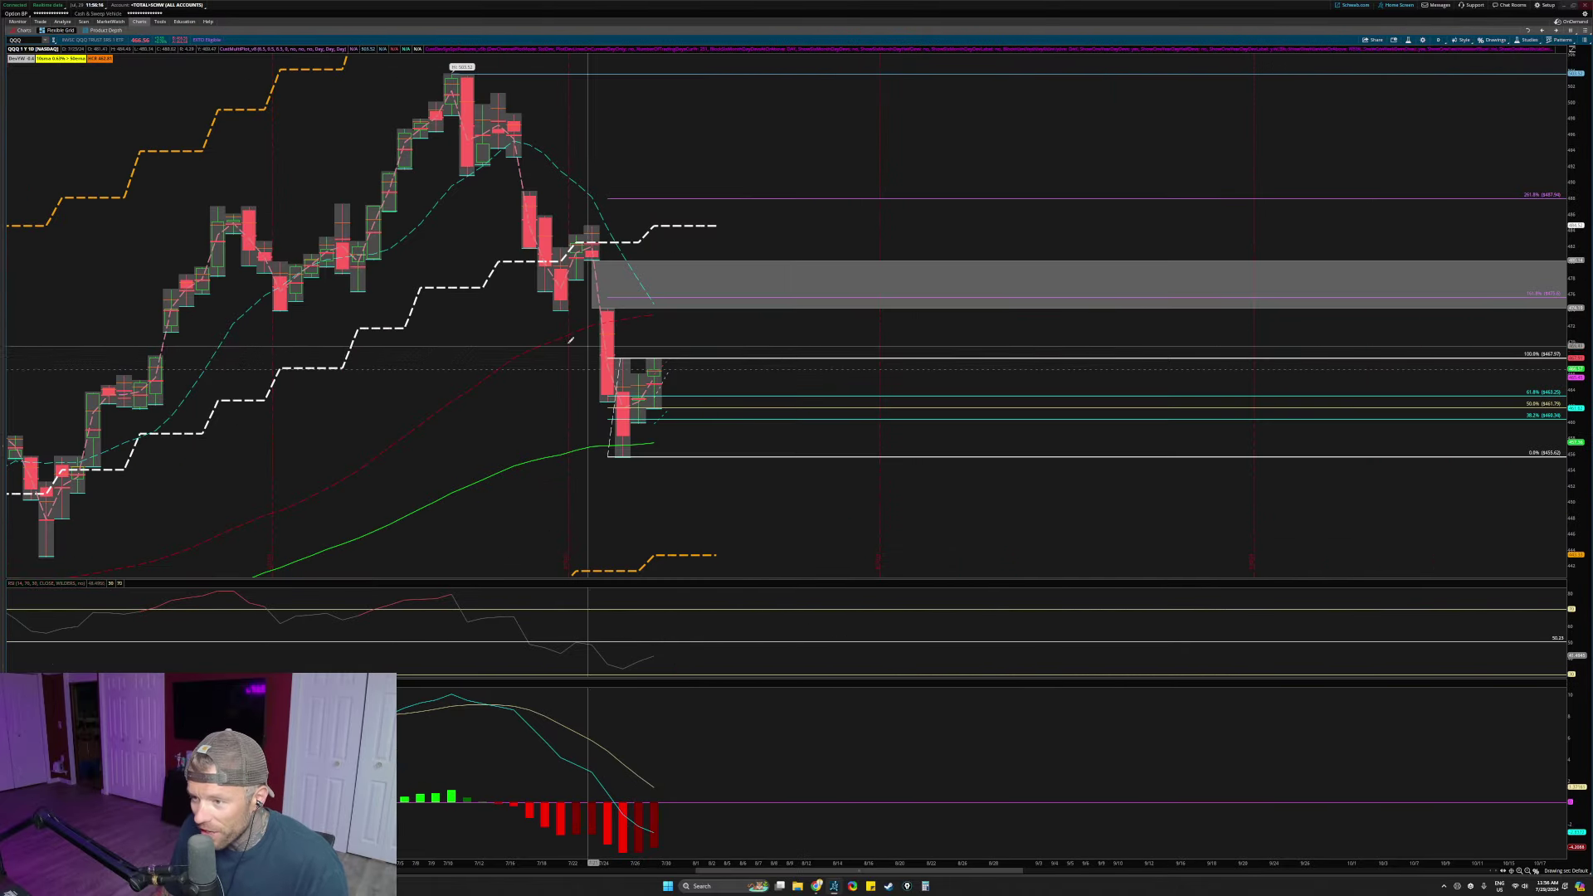
Step: Draw a grey rectangle over the upper price gap between the July 16 and July 17 candles, extended forward across the chart
drag(1577, 324, 1577, 269)
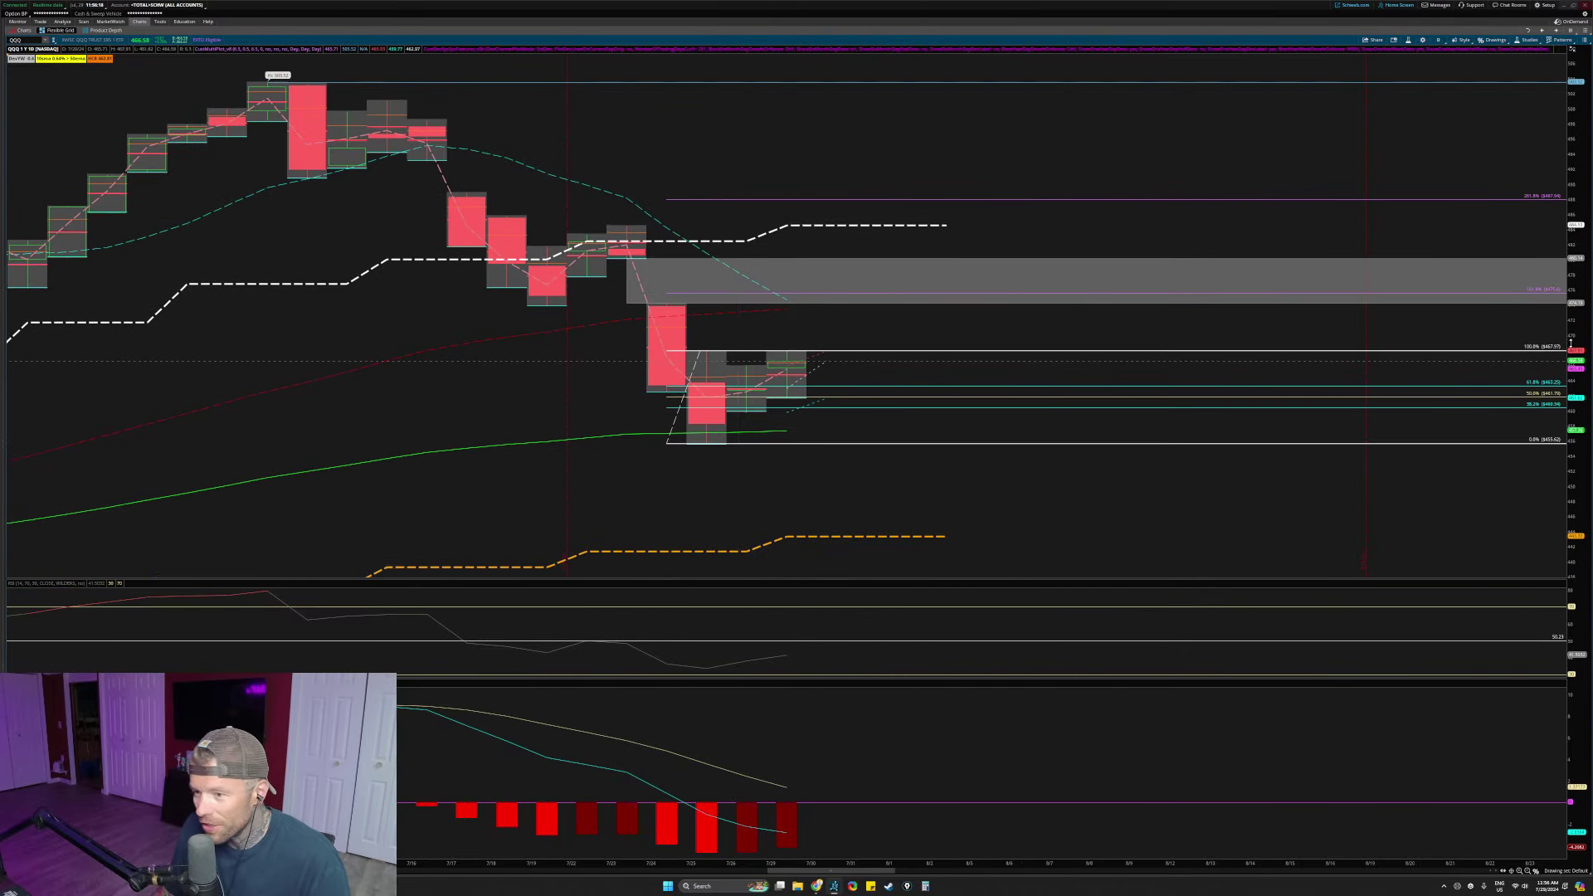
middle_click(548, 179)
click(554, 228)
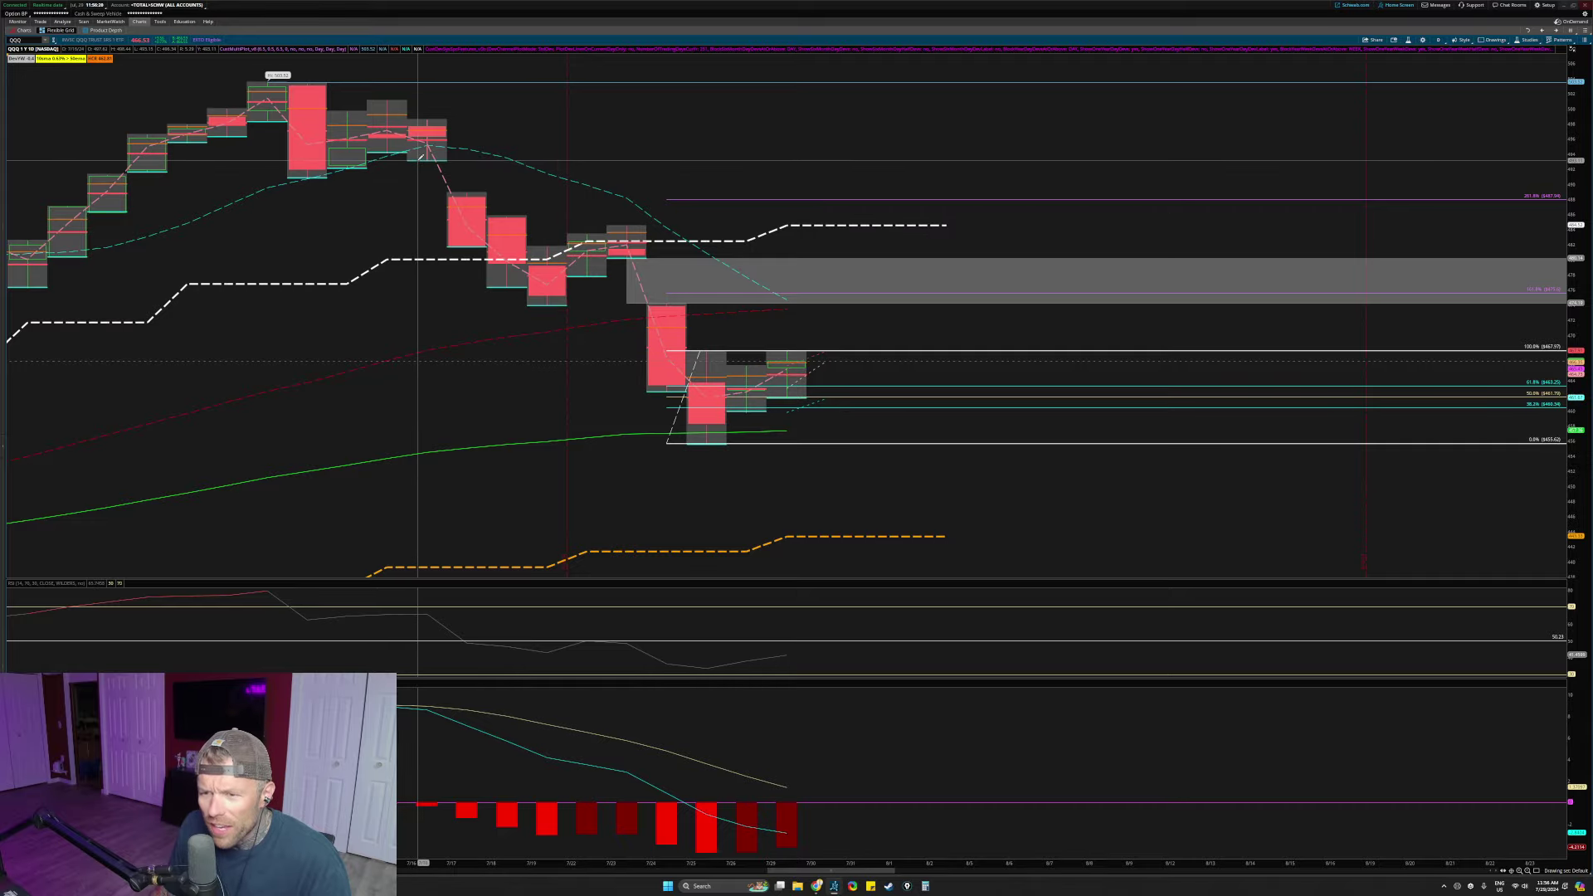
click(418, 160)
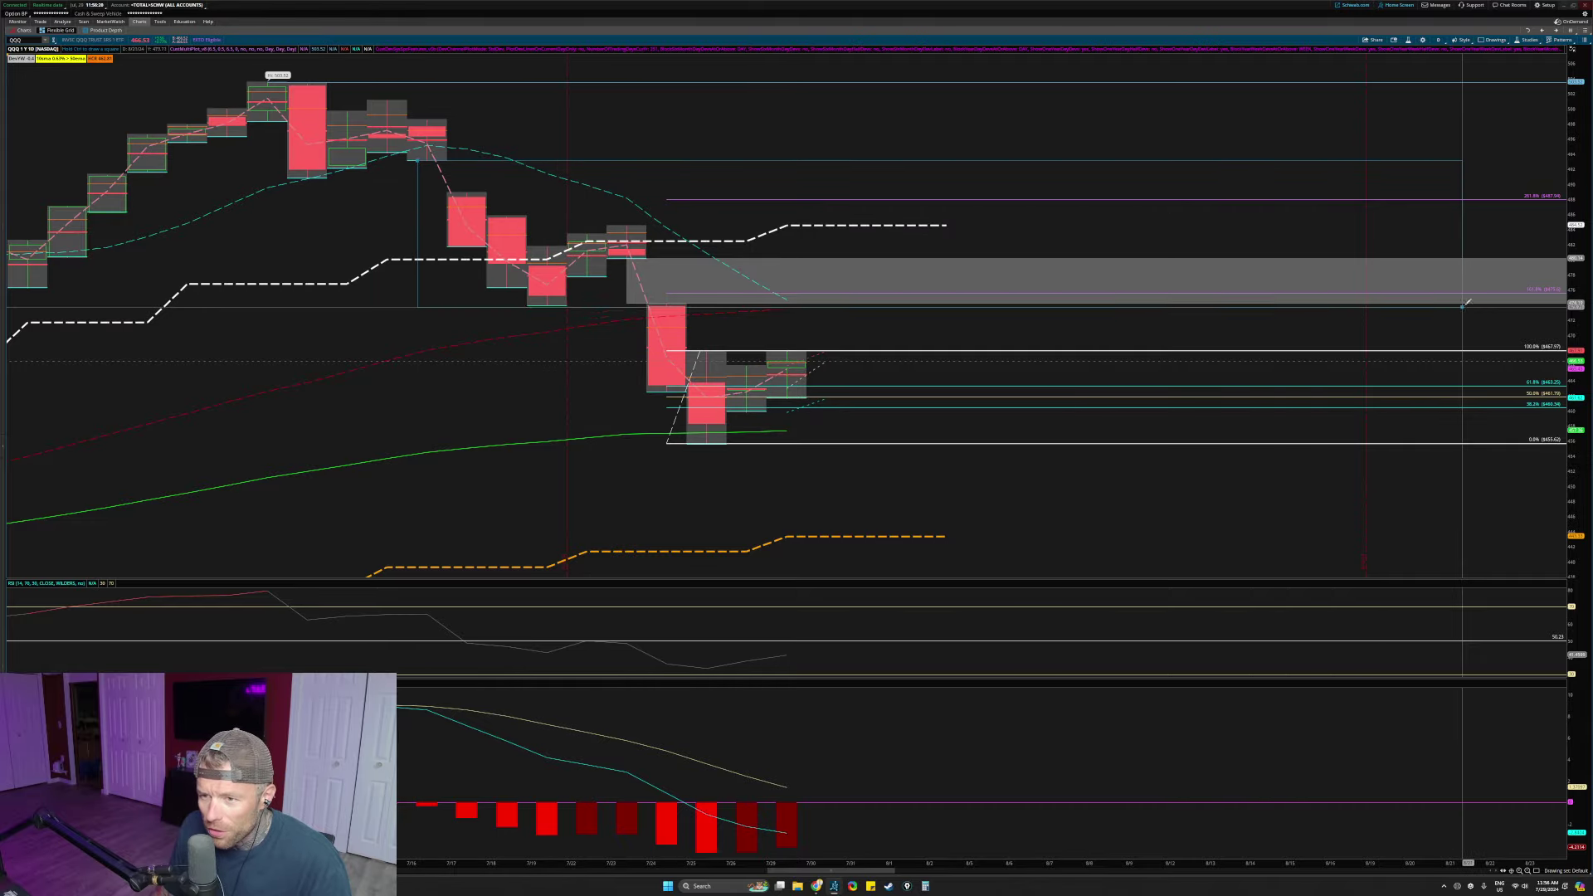
click(1534, 194)
drag(1577, 332, 1577, 370)
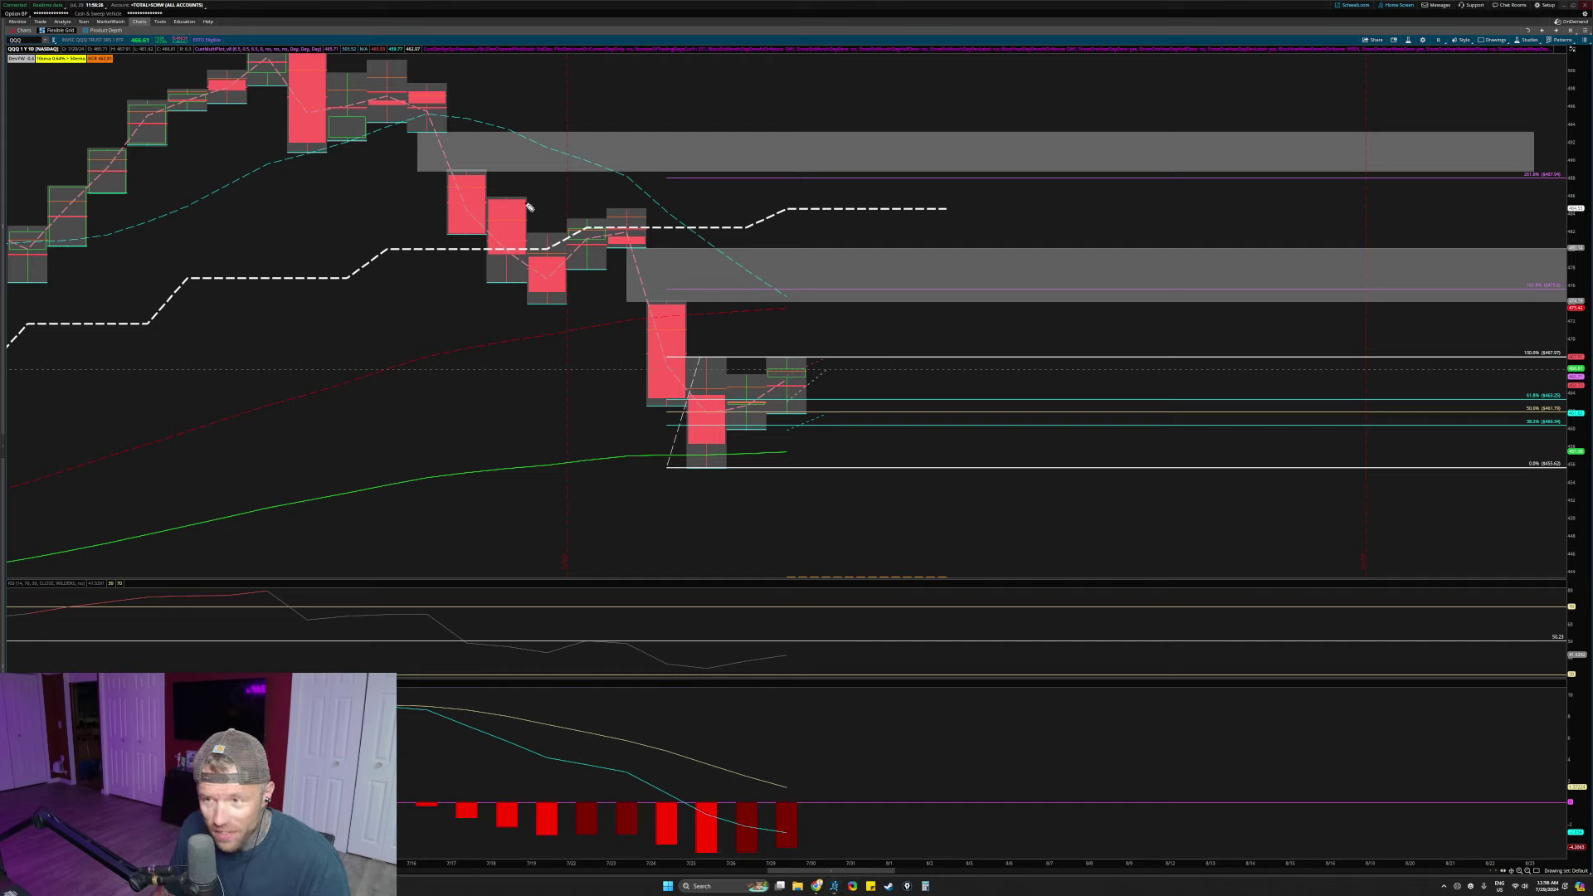
Step: Trace U-shaped recoveries into the upper and lower gap zones, circle and arrow where each curve meets its gap, and clear the markings
mouse_move(424, 176)
mouse_down()
mouse_move(448, 222)
mouse_move(535, 299)
mouse_move(630, 220)
mouse_move(647, 133)
mouse_move(749, 105)
mouse_up()
drag(630, 148, 689, 169)
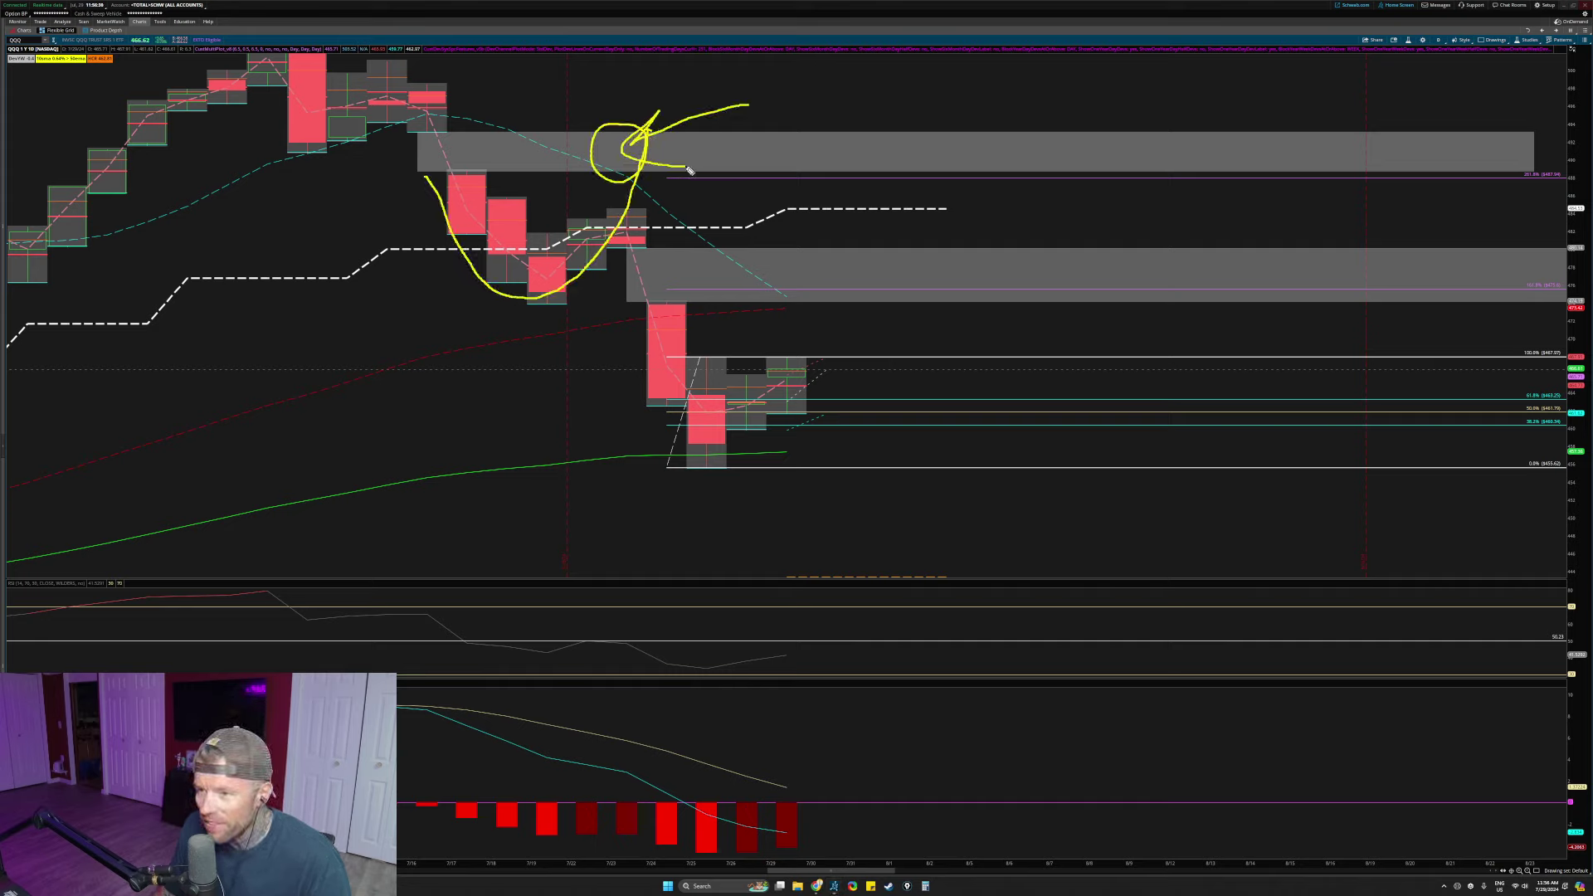
mouse_move(648, 308)
mouse_down()
mouse_move(658, 434)
mouse_move(796, 411)
mouse_move(843, 291)
mouse_up()
mouse_move(996, 205)
mouse_down()
mouse_move(844, 307)
mouse_move(896, 314)
mouse_up()
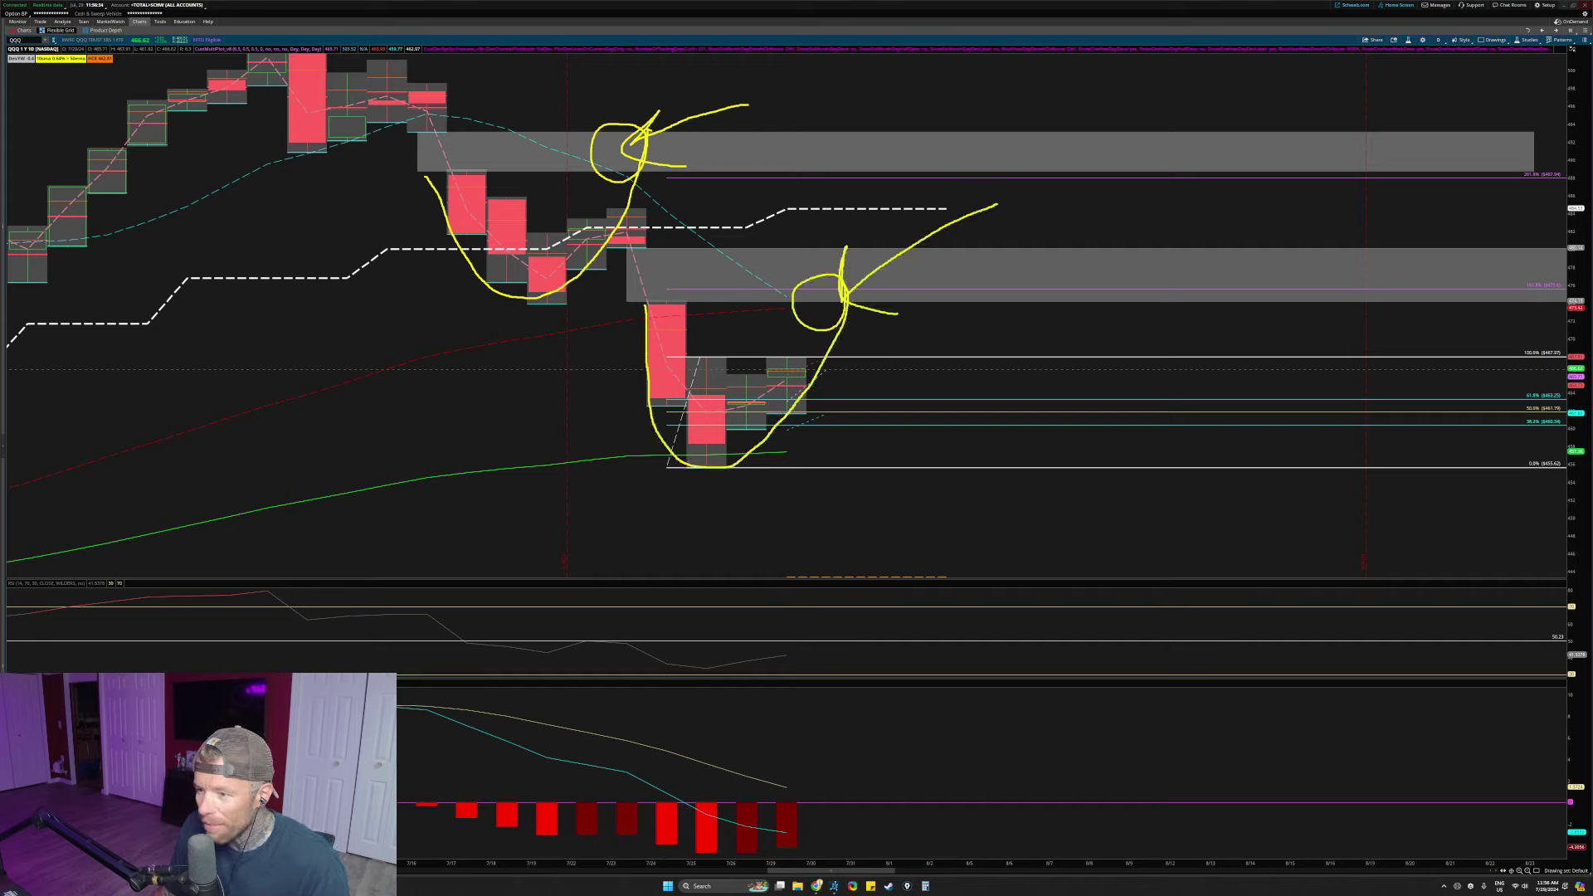
key(ctrl+shift+7)
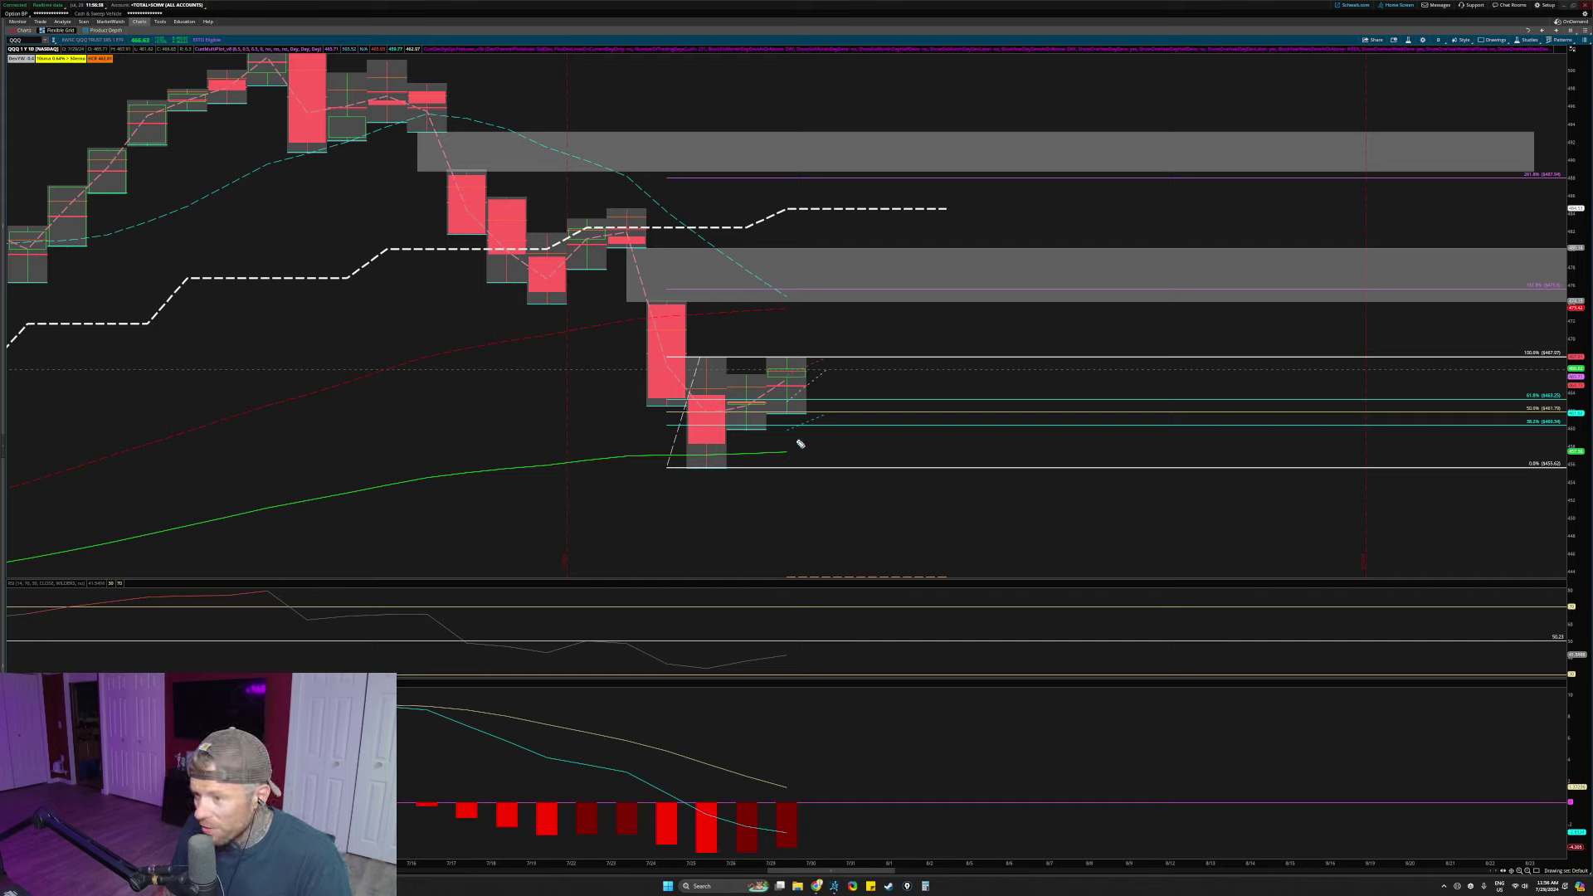
Step: Circle the 100% label, sketch a breakout into the lower gap and a sharp drop below the 0% level, and clear the markings
mouse_move(1568, 341)
mouse_down()
mouse_move(1528, 349)
mouse_move(1569, 347)
mouse_up()
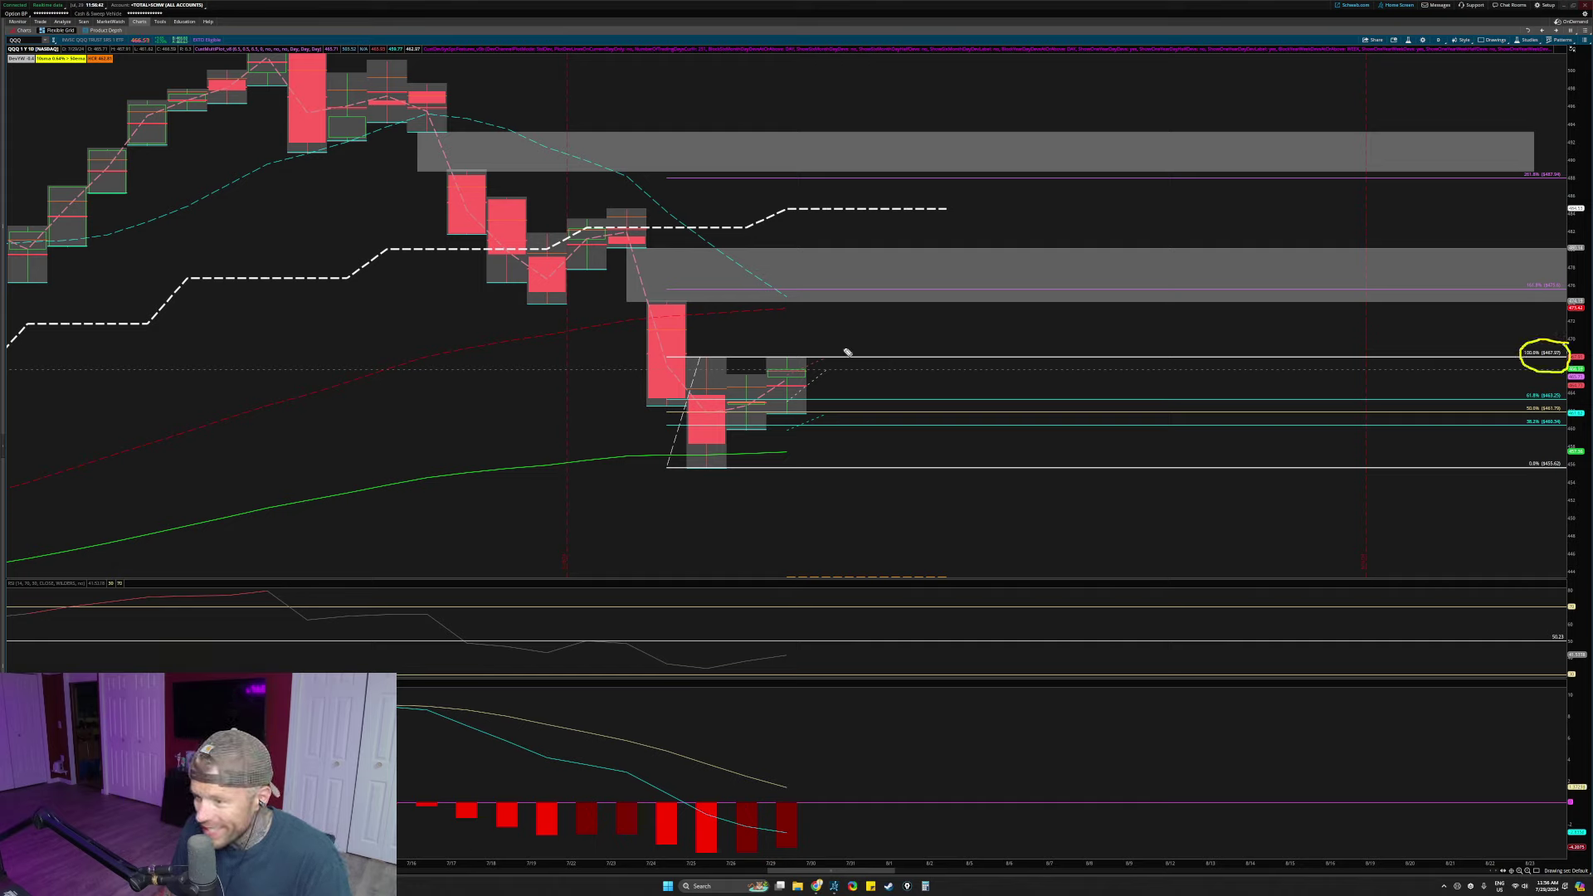
mouse_move(677, 354)
mouse_down()
mouse_move(805, 359)
mouse_move(846, 309)
mouse_move(836, 292)
mouse_up()
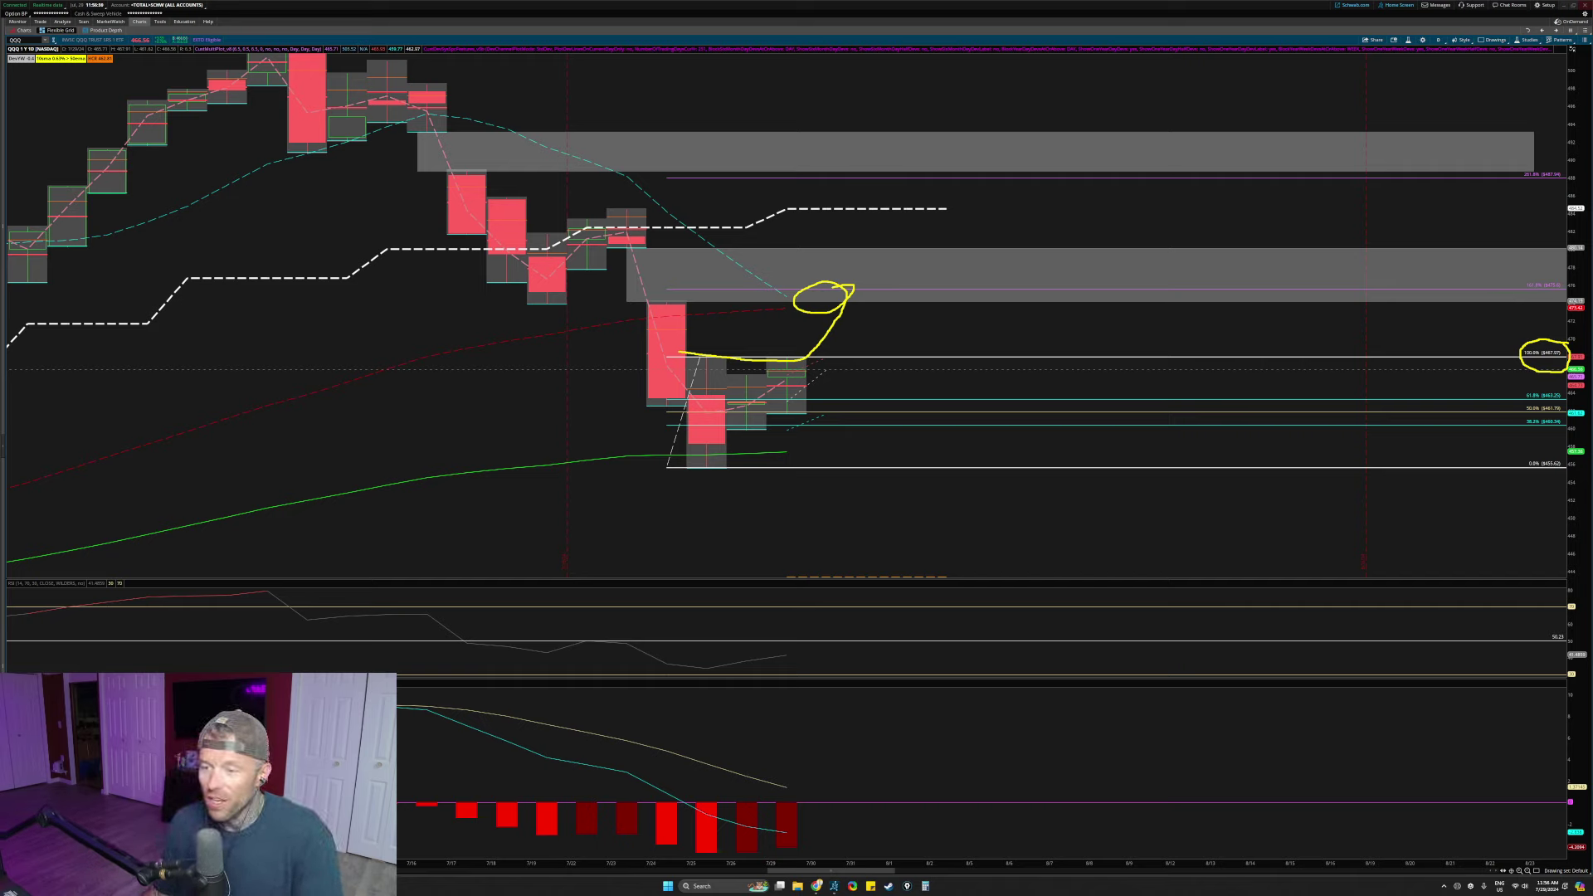
mouse_move(846, 298)
mouse_down()
mouse_move(1032, 516)
mouse_move(934, 488)
mouse_move(1092, 508)
mouse_move(902, 499)
mouse_up()
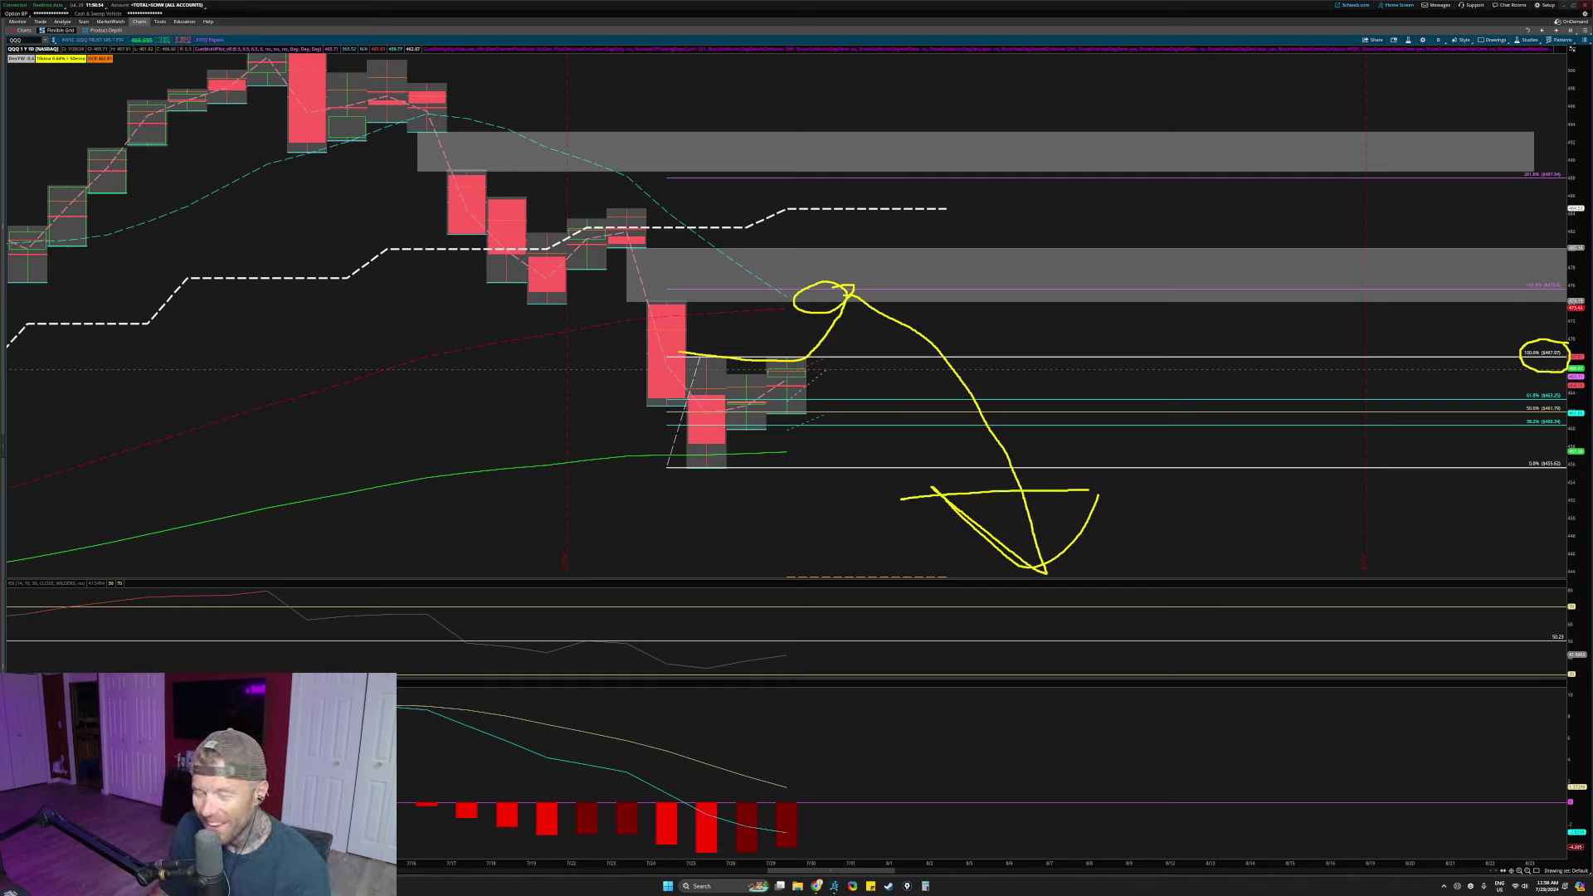
key(Escape)
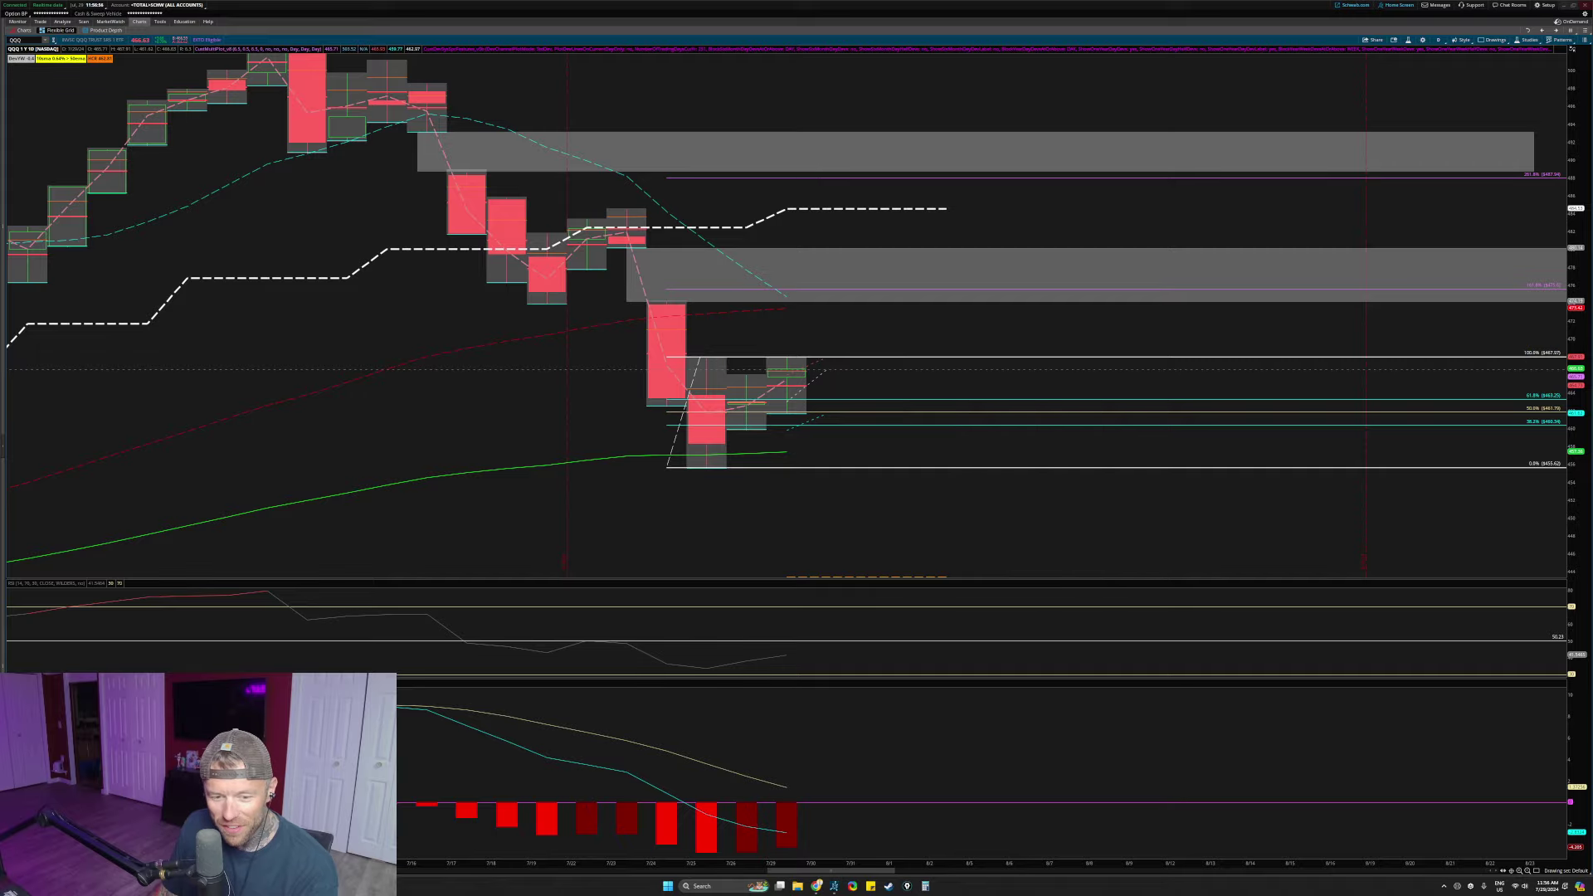
scroll(1029, 401, down, 6)
scroll(1028, 402, up, 7)
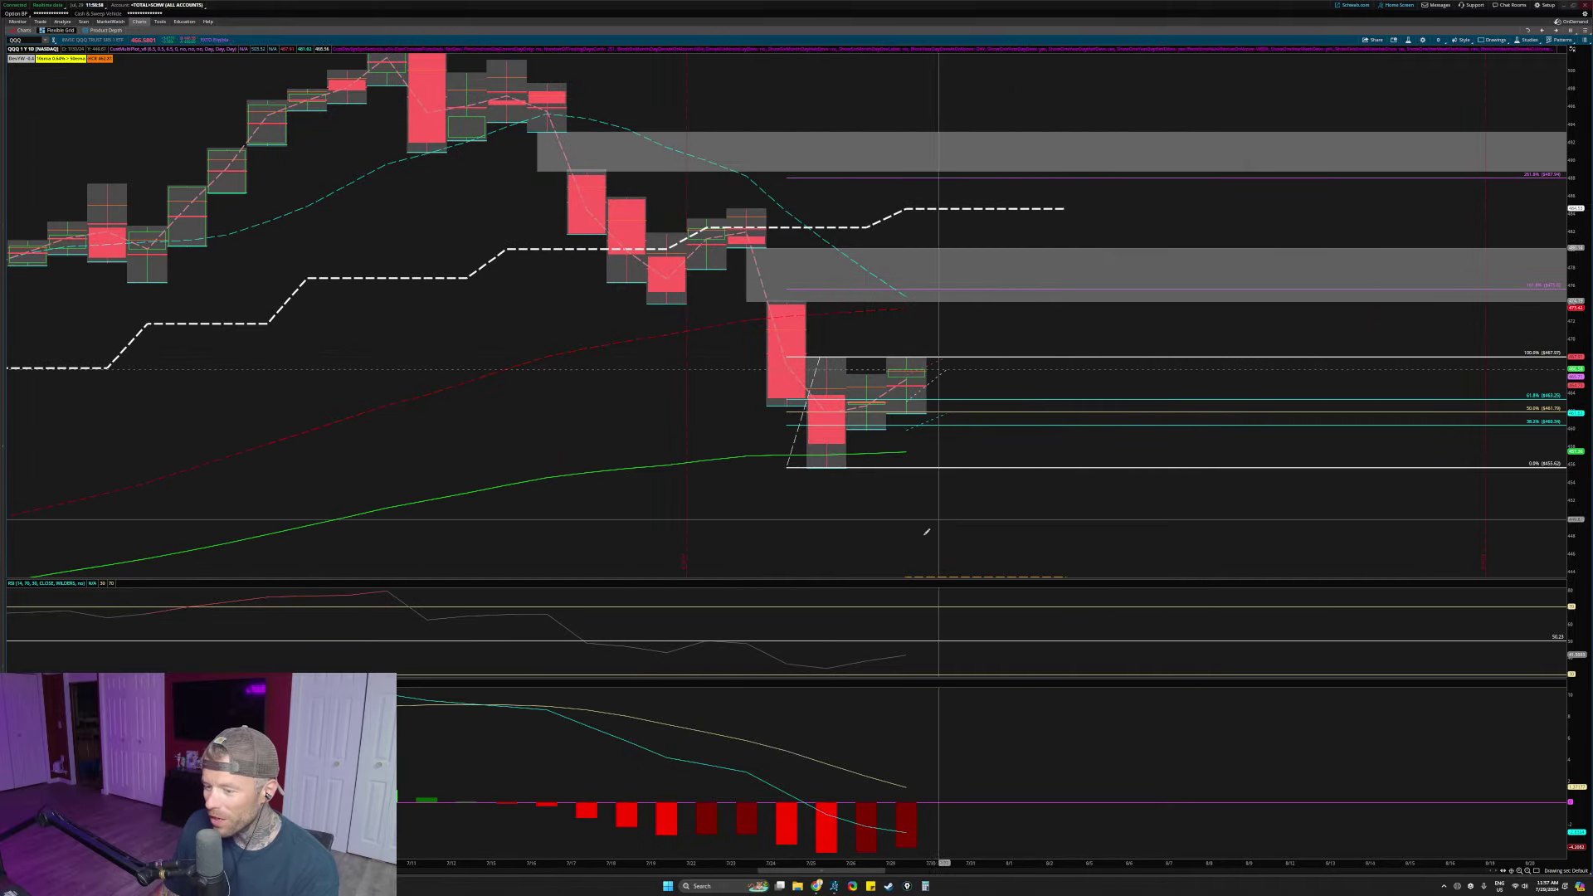